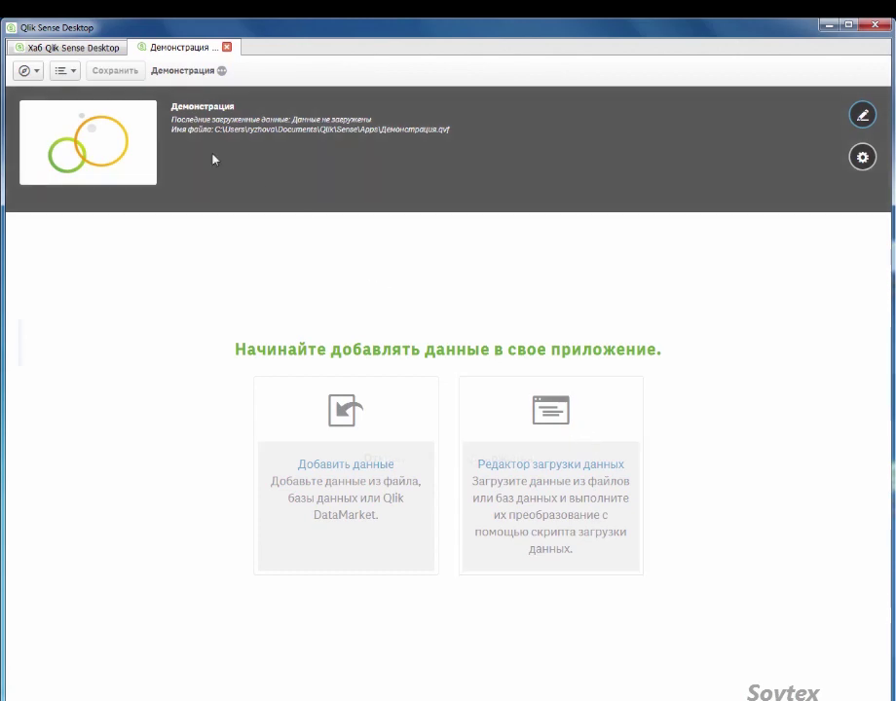
Open the data manager and add the TrainingSource.xlsx file as a data source.
click(28, 70)
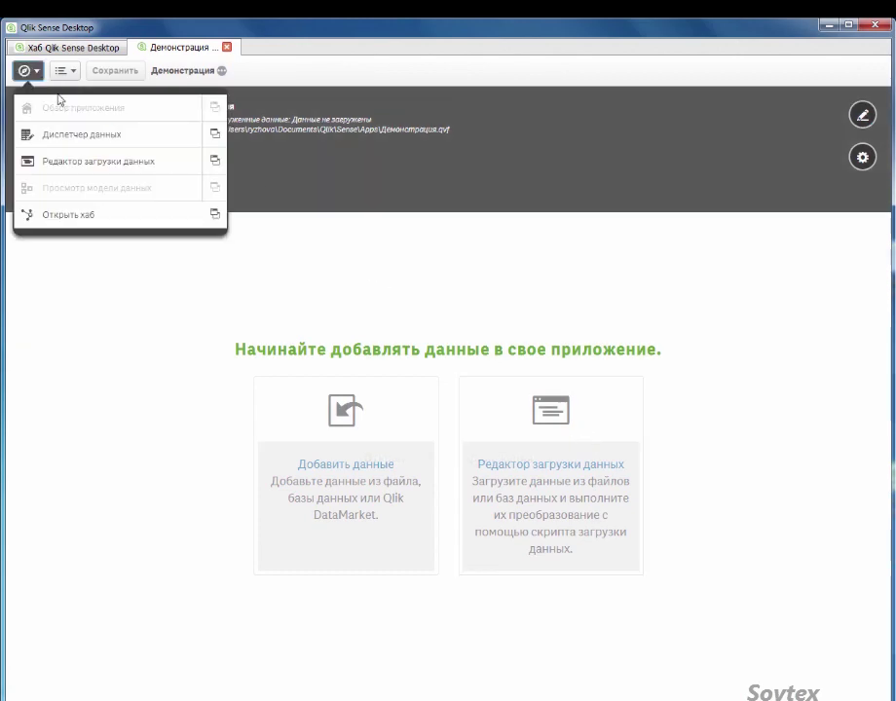
click(153, 144)
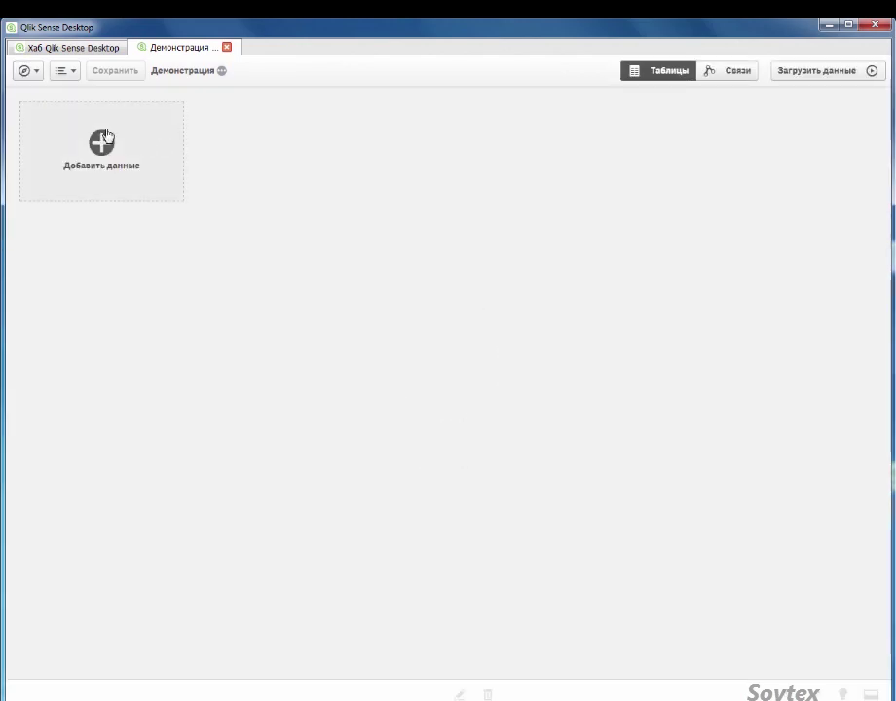
drag(5, 254, 145, 196)
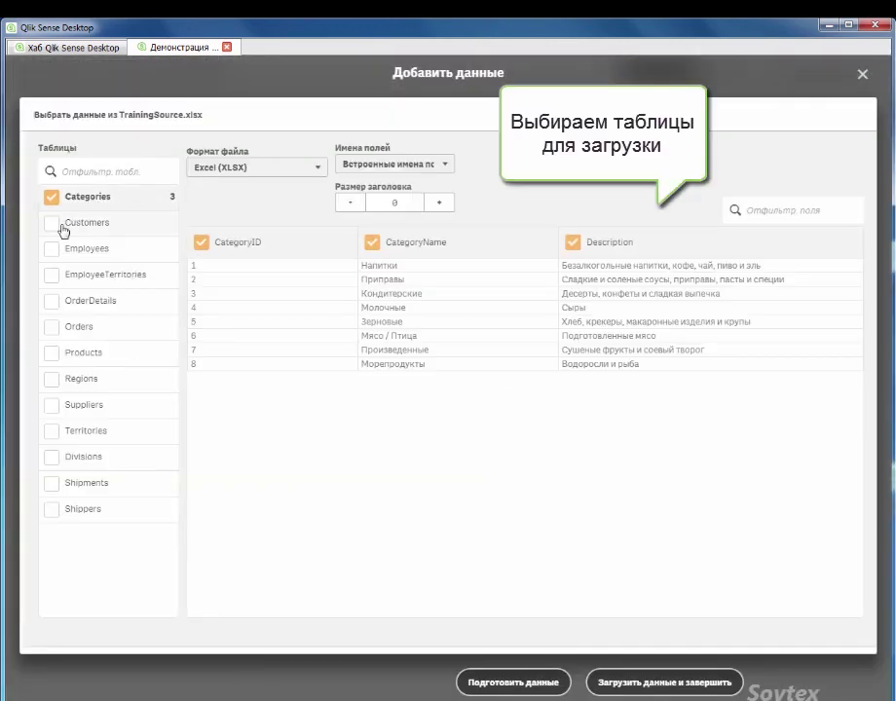
Select every table from Customers through Territories in addition to Categories, and prepare their data for the app.
click(51, 223)
click(52, 249)
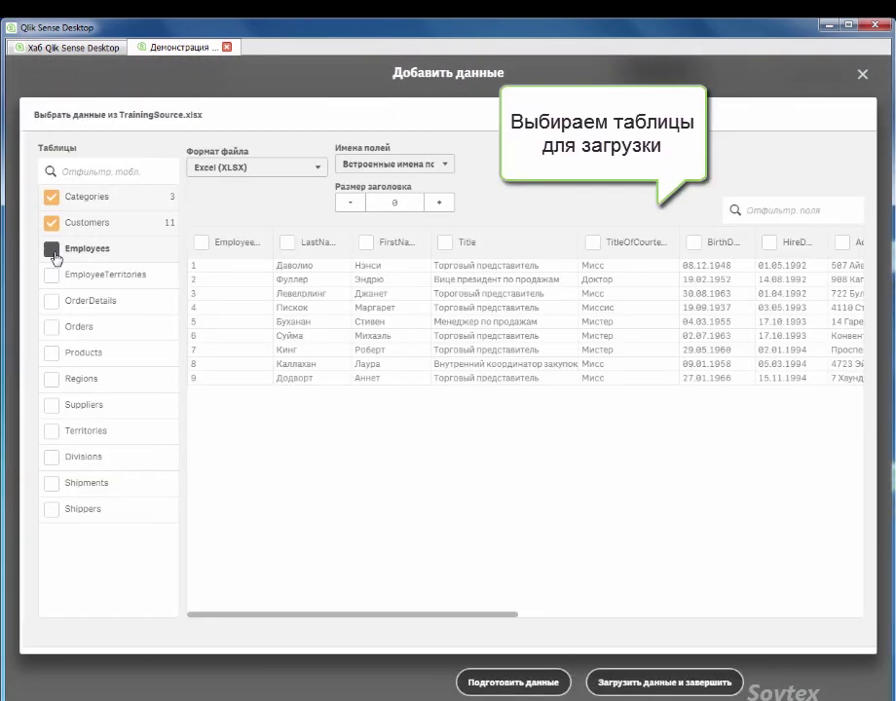
click(52, 276)
click(52, 301)
click(51, 327)
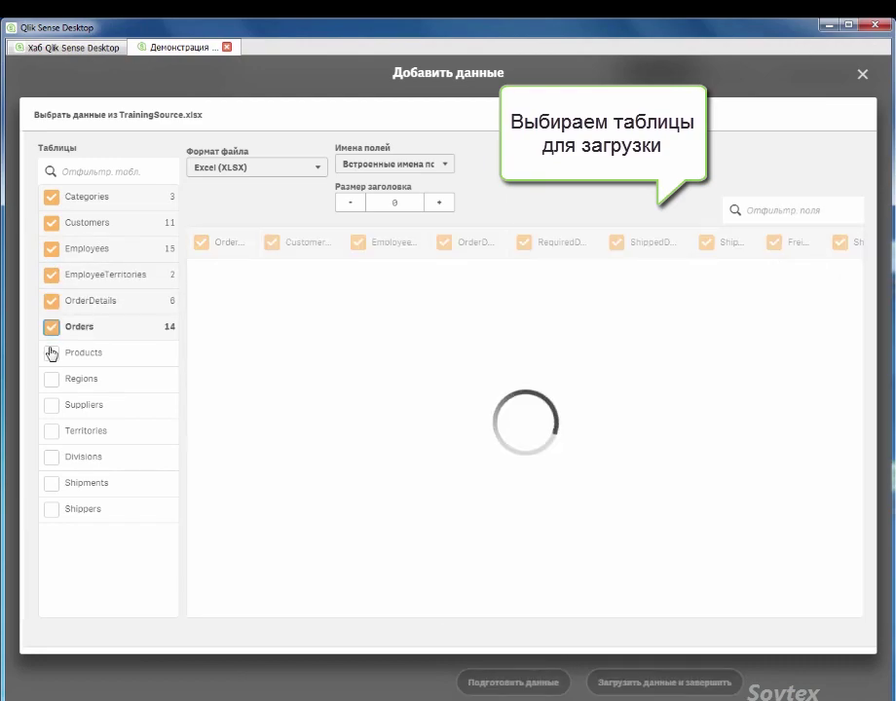
click(51, 352)
click(51, 379)
click(51, 405)
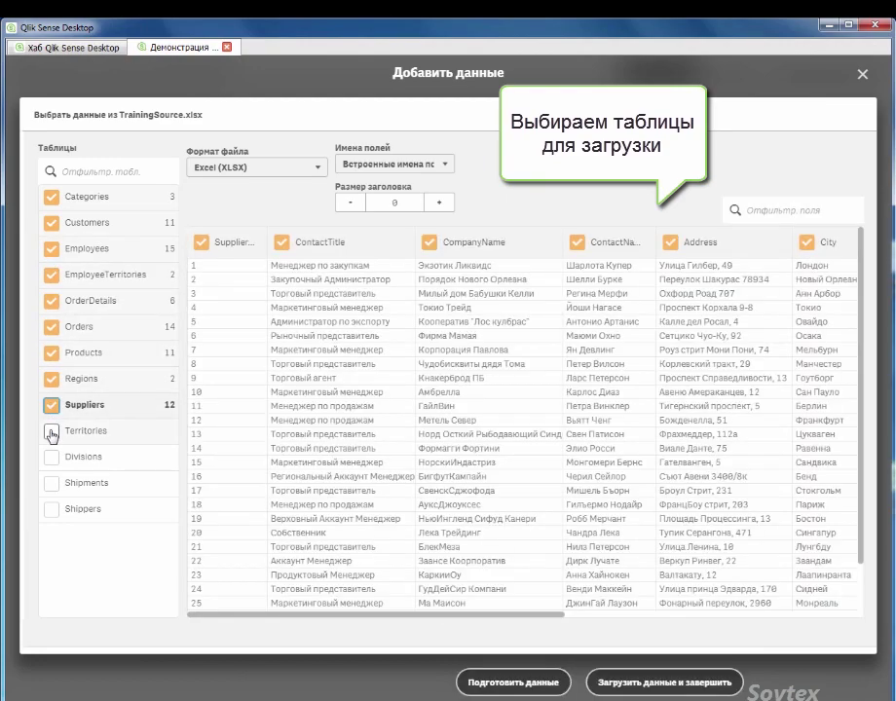
click(51, 430)
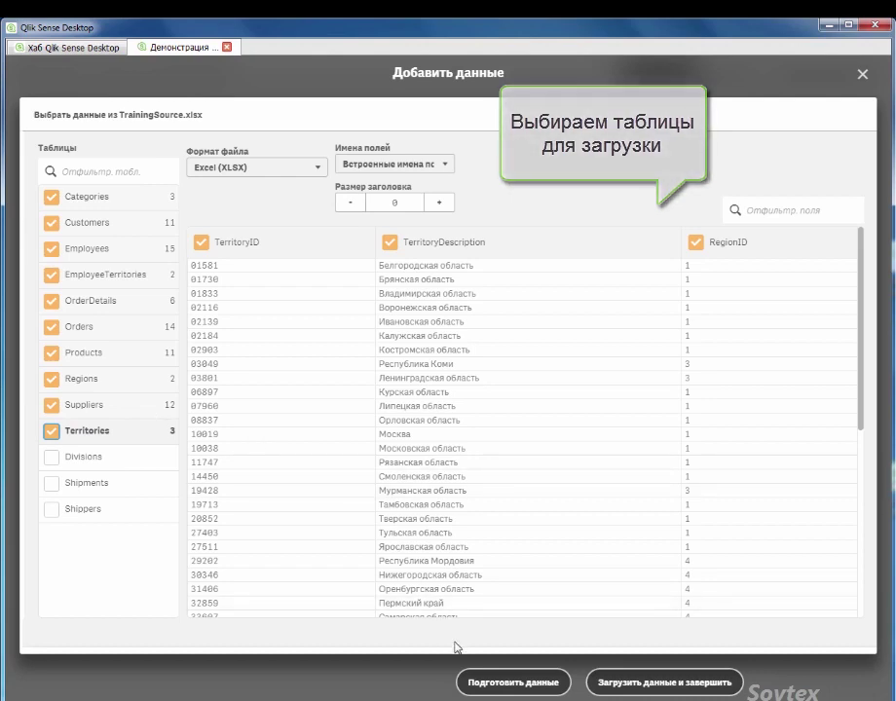
click(472, 690)
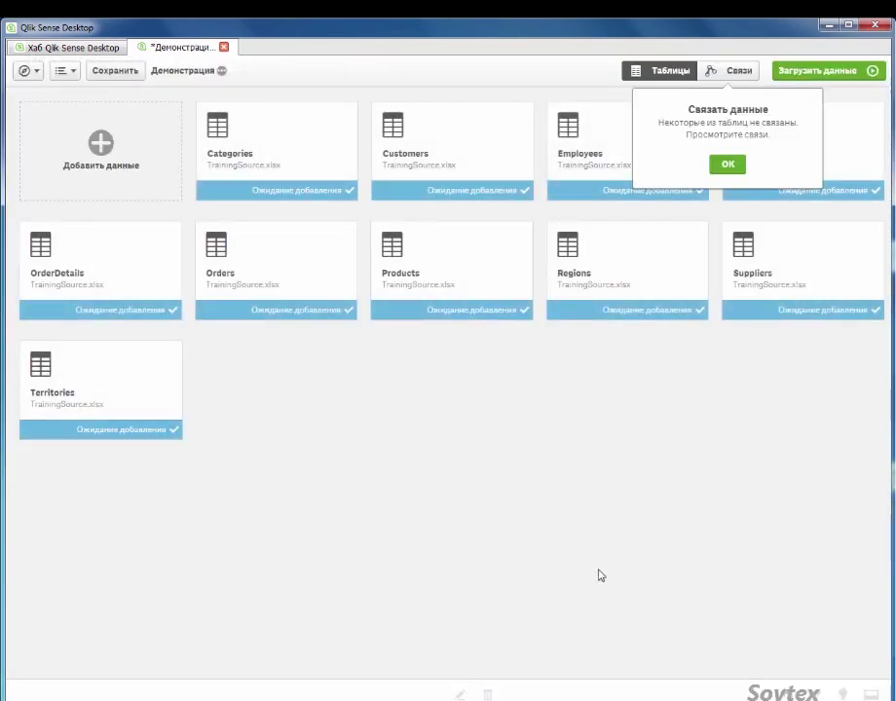
Apply the recommended associations between the tables and inspect the link between EmployeeTerritories and Territories.
click(722, 74)
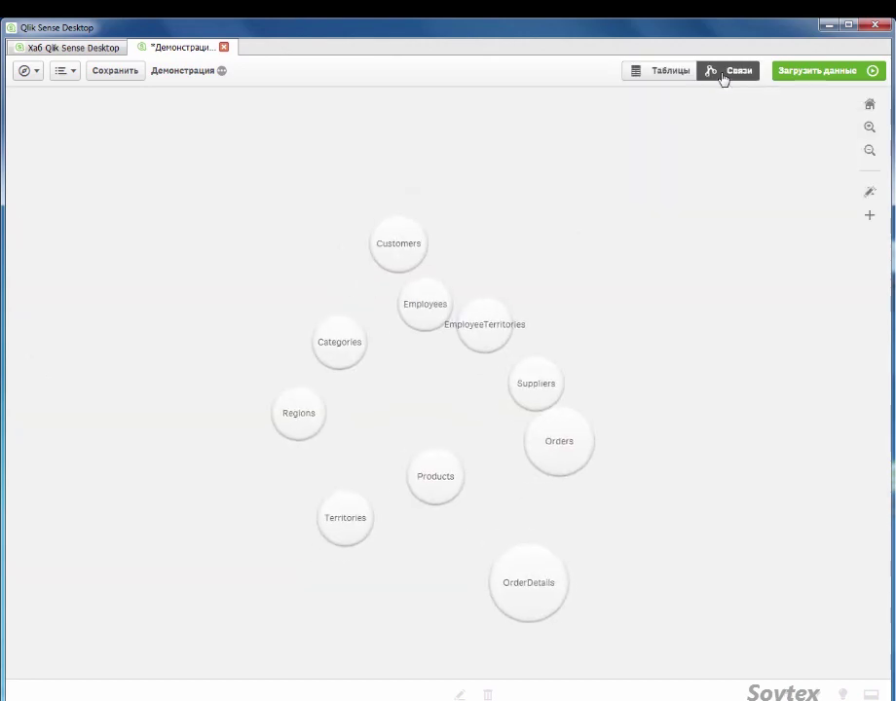
click(864, 193)
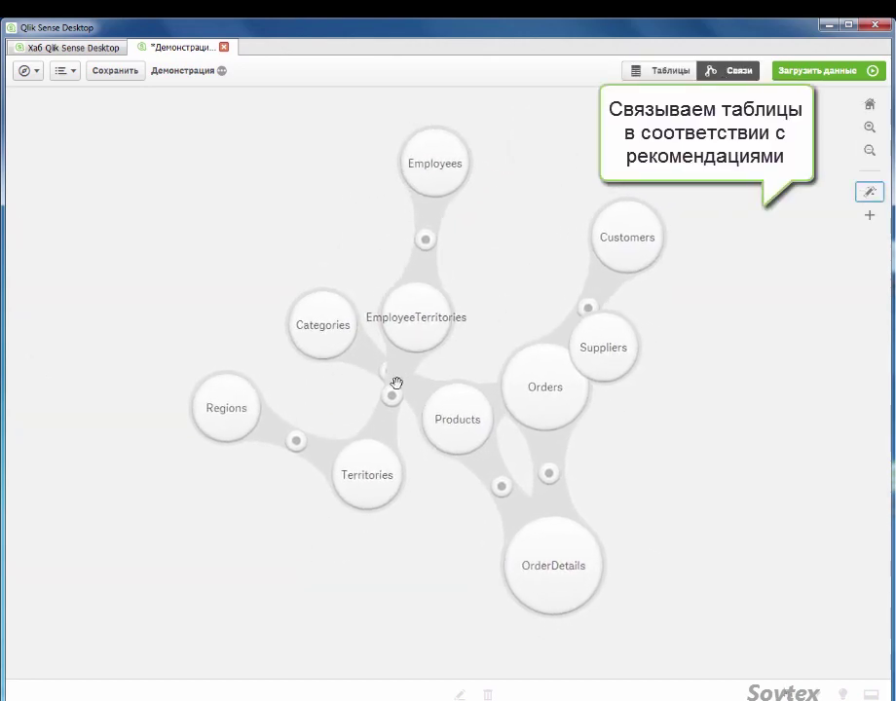
click(392, 397)
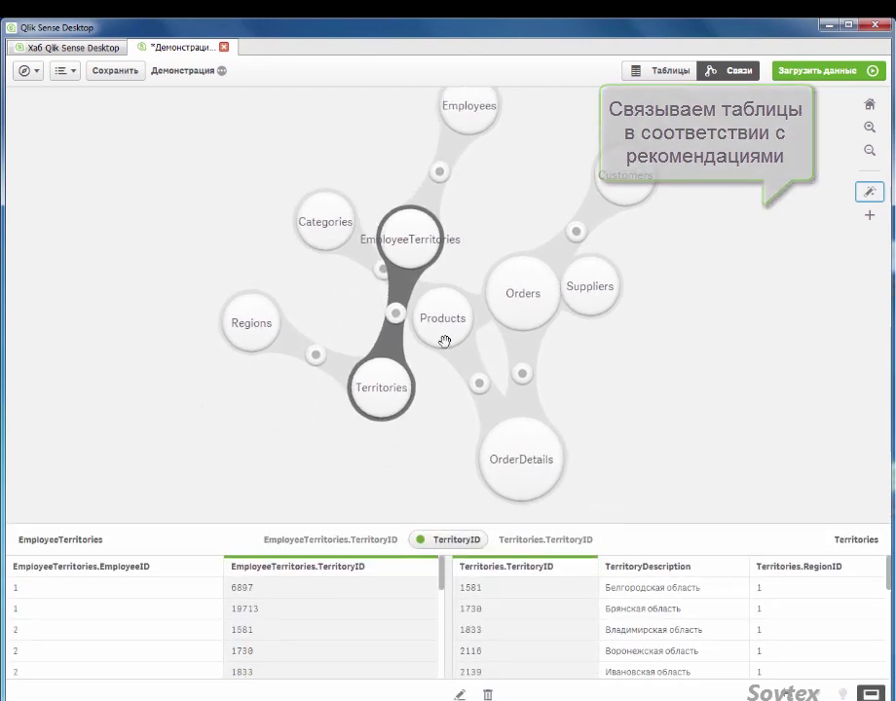
Associate the Employees table with Orders through EmployeeID and load the data into the app.
drag(480, 124, 513, 274)
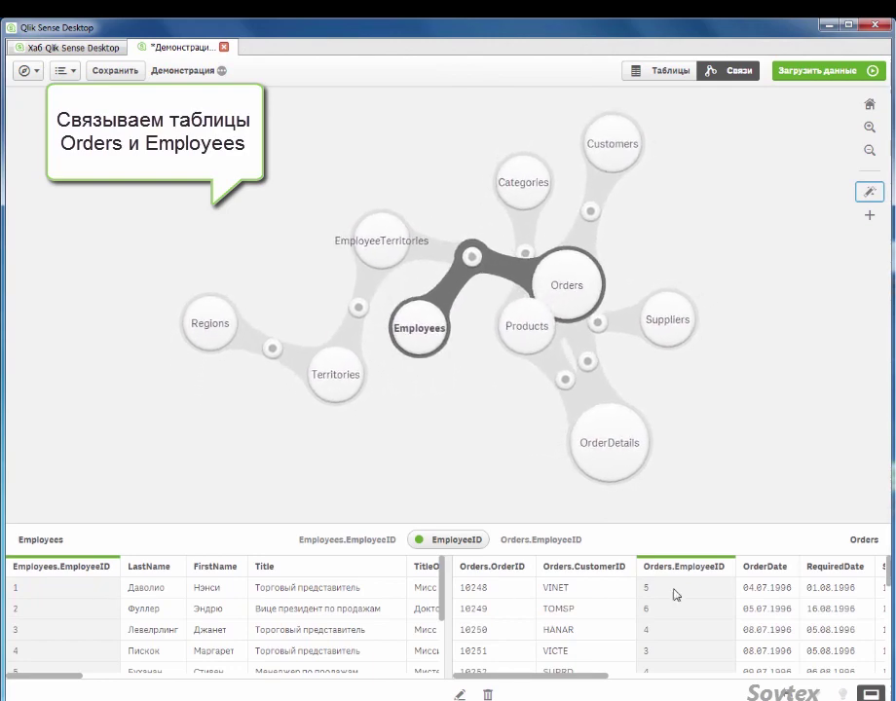
click(784, 74)
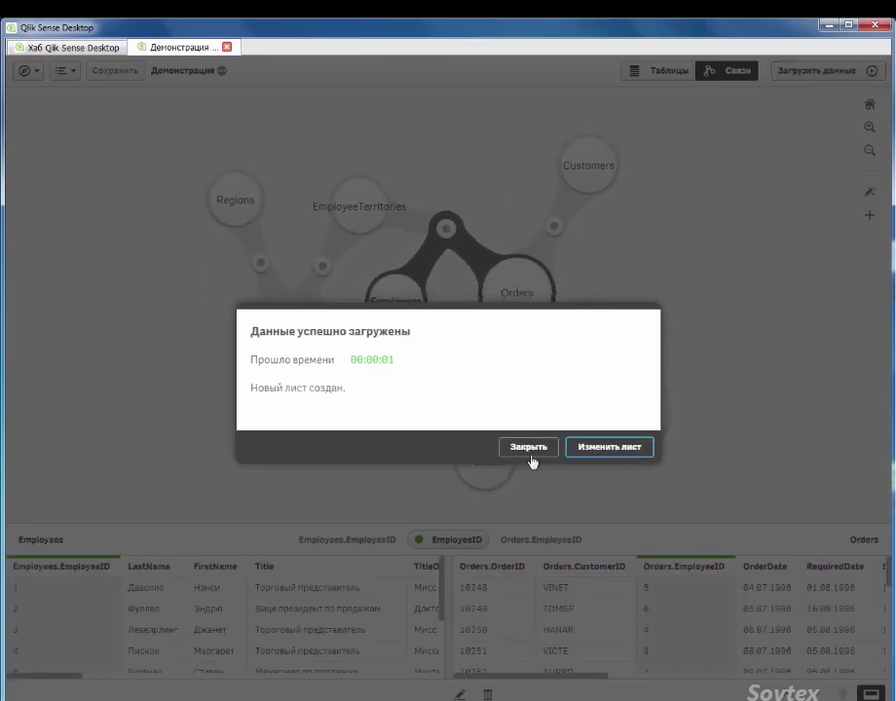
click(531, 451)
Open the data model viewer and expand all tables to show their full field lists.
click(30, 71)
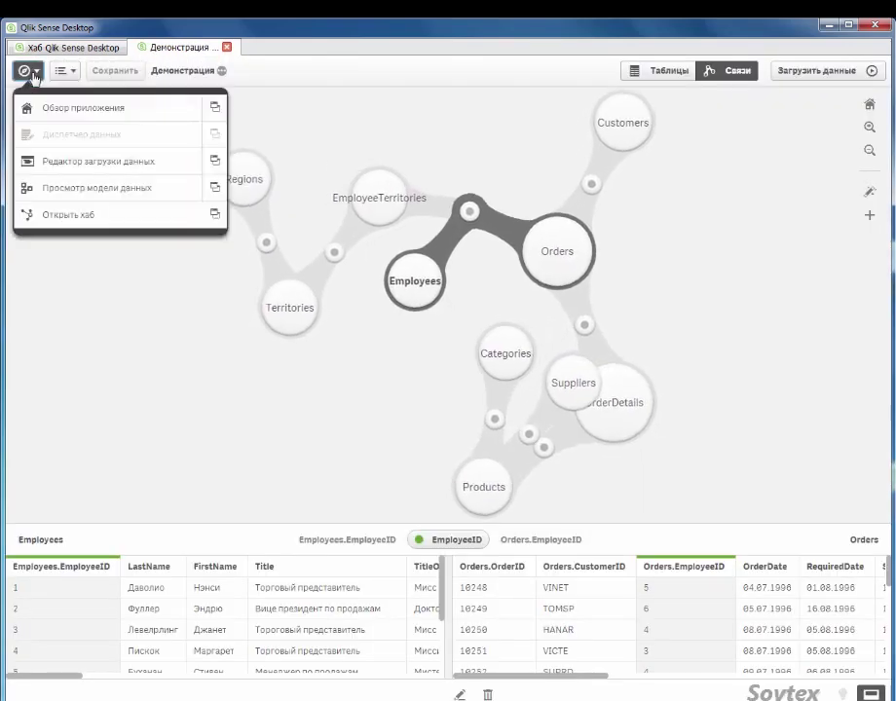
click(69, 193)
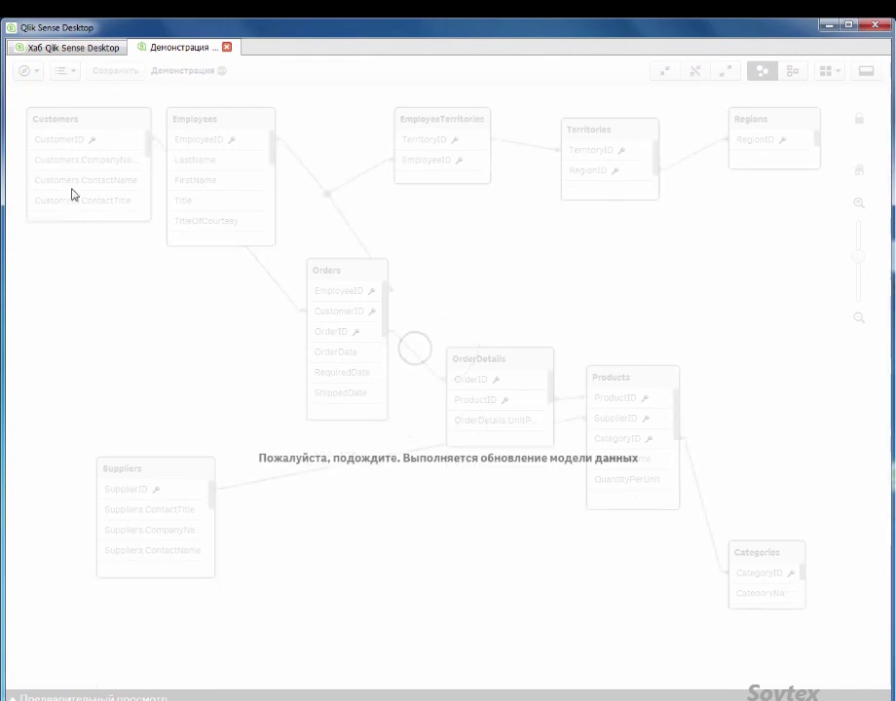
click(720, 75)
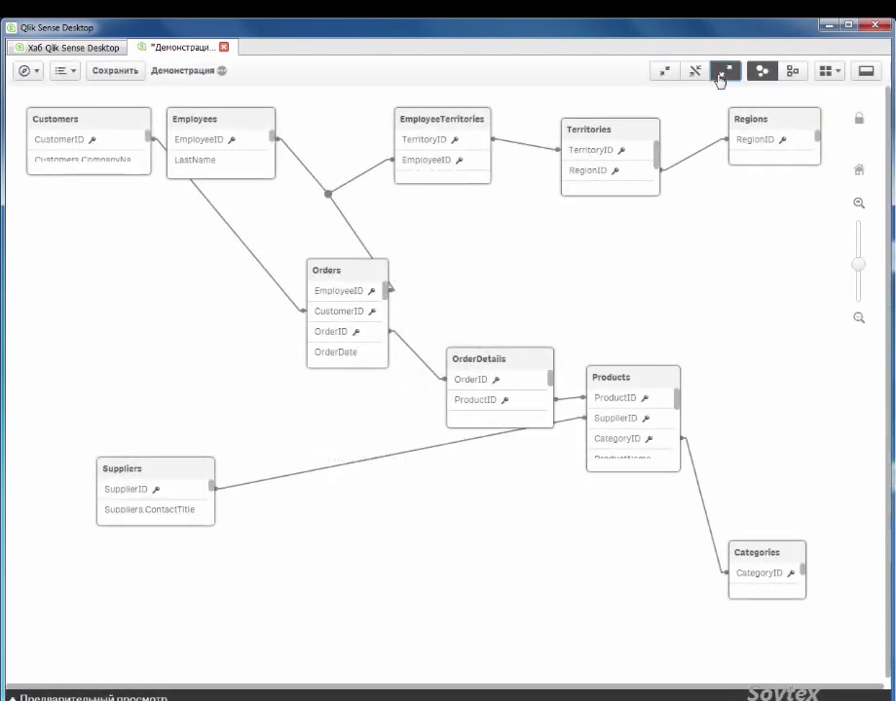
Preview the data of the EmployeeTerritories table and save the app.
click(448, 124)
click(866, 70)
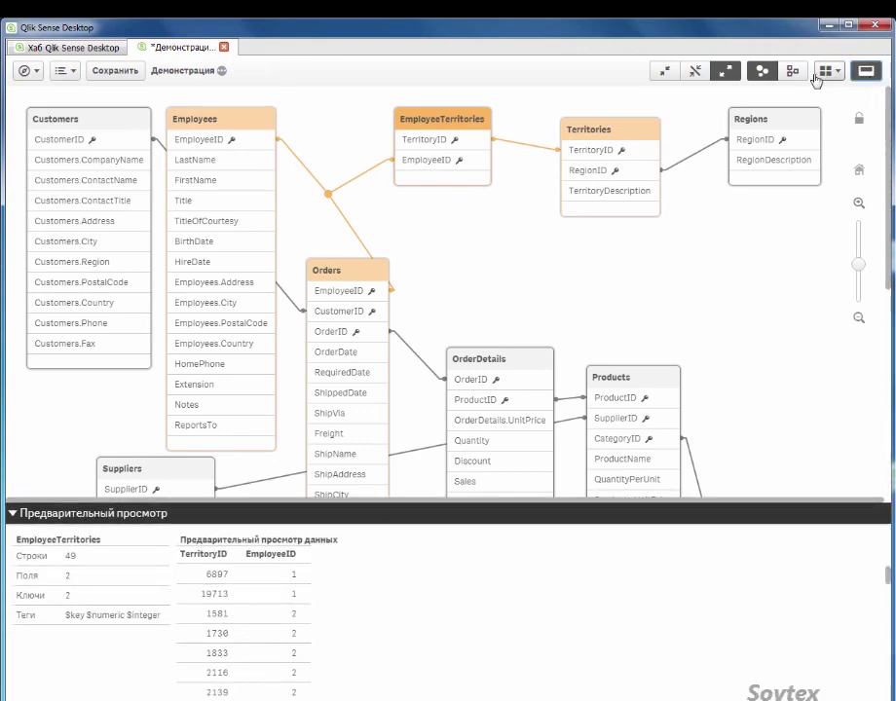
click(125, 72)
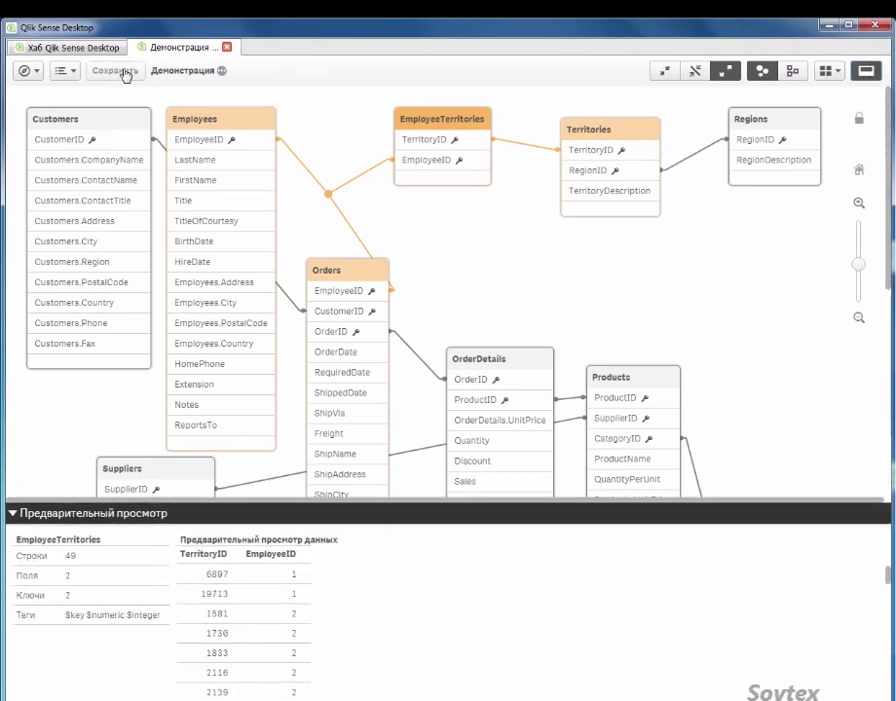
Open the data load editor and review the automatically generated script section through to its autoCalendar definition.
click(26, 70)
click(64, 161)
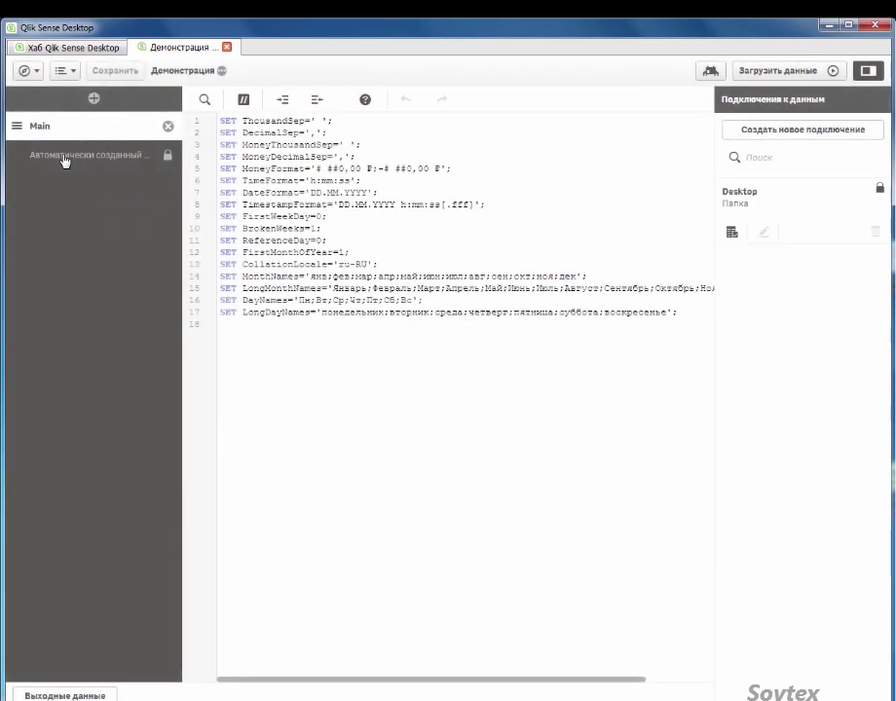
click(64, 157)
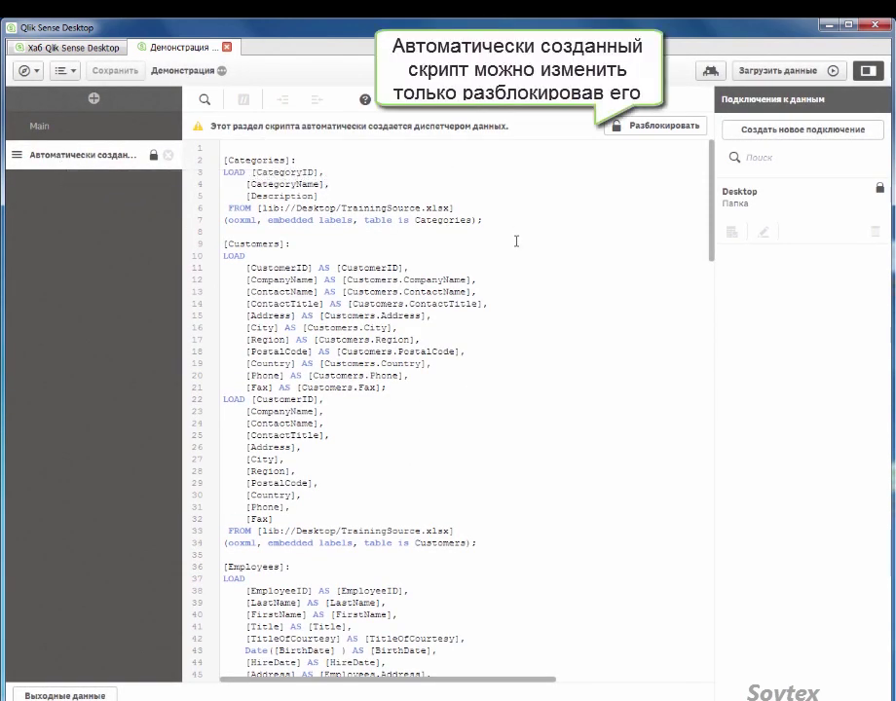
scroll(517, 241, down, 9)
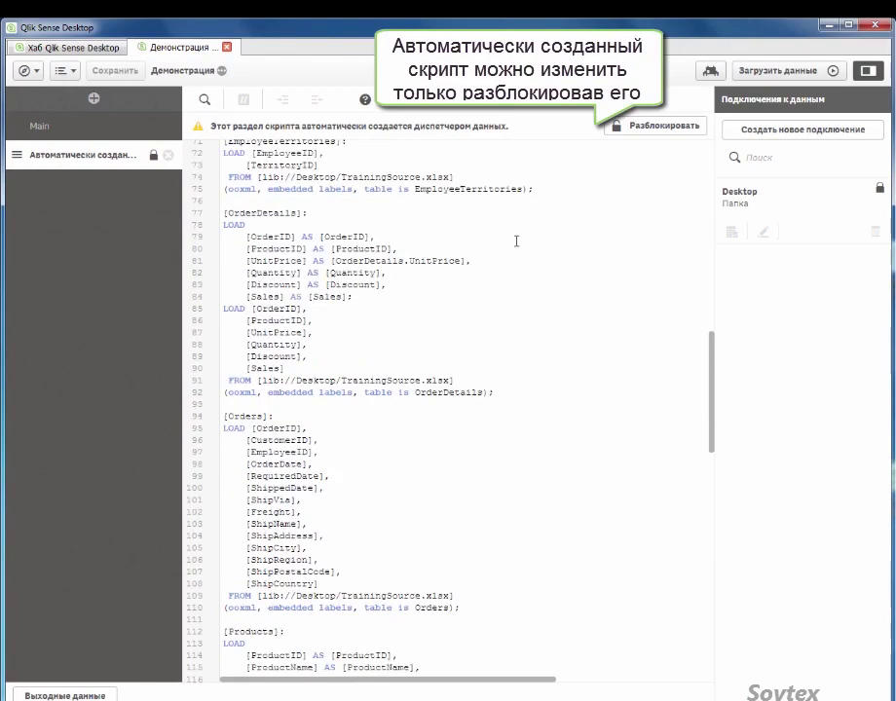
scroll(516, 241, down, 10)
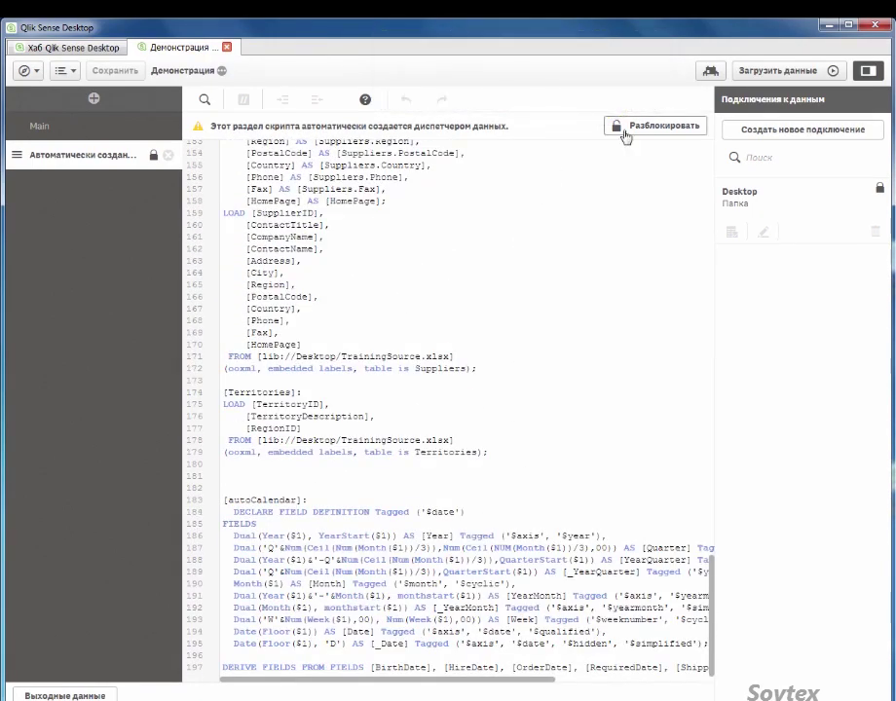
Return to the app overview and examine the app's title and description fields and its appearance options.
click(40, 74)
click(59, 109)
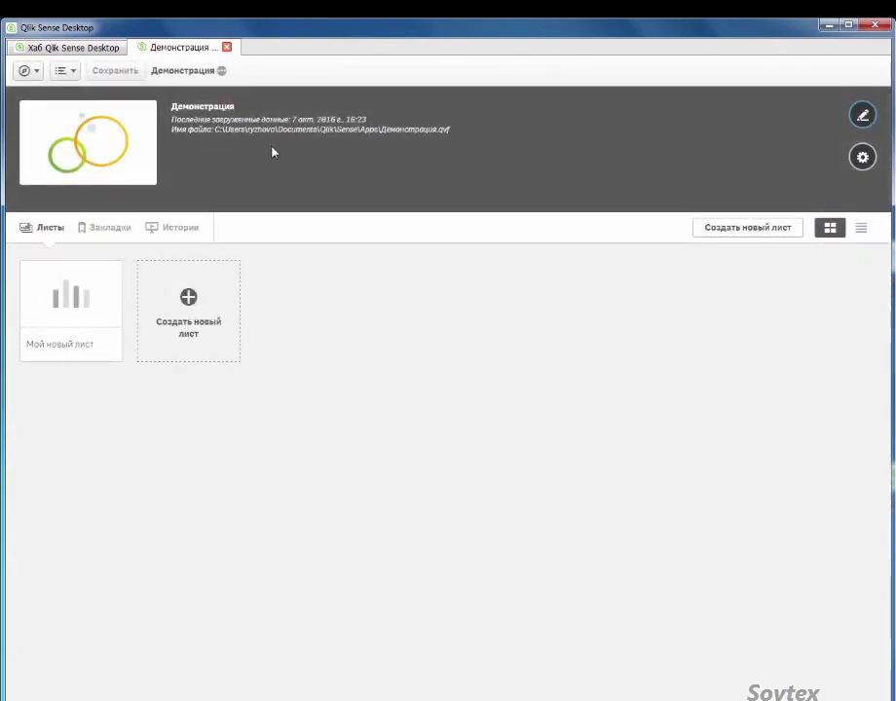
click(861, 122)
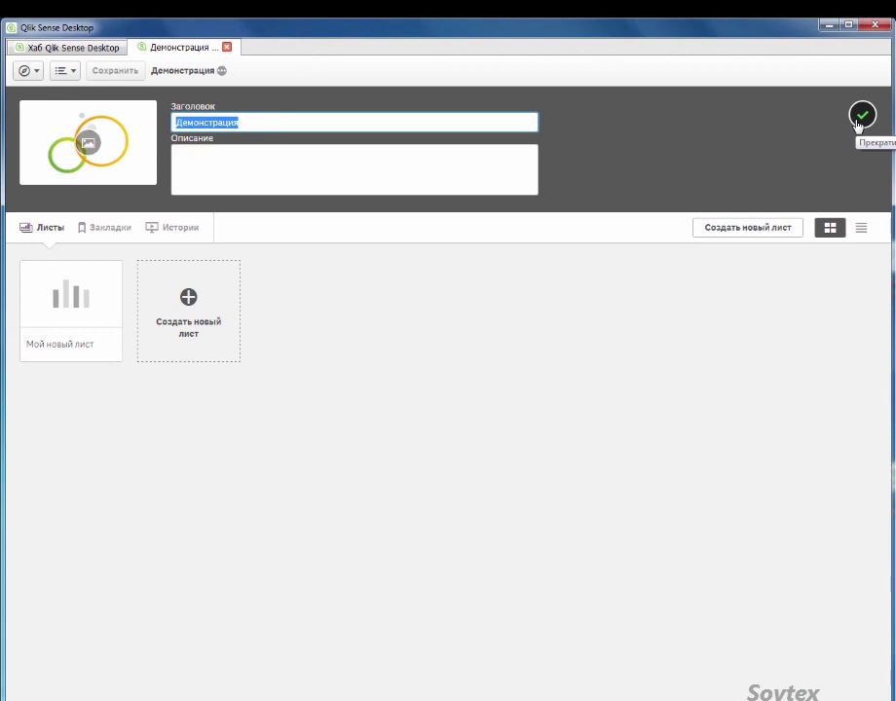
click(861, 117)
click(863, 156)
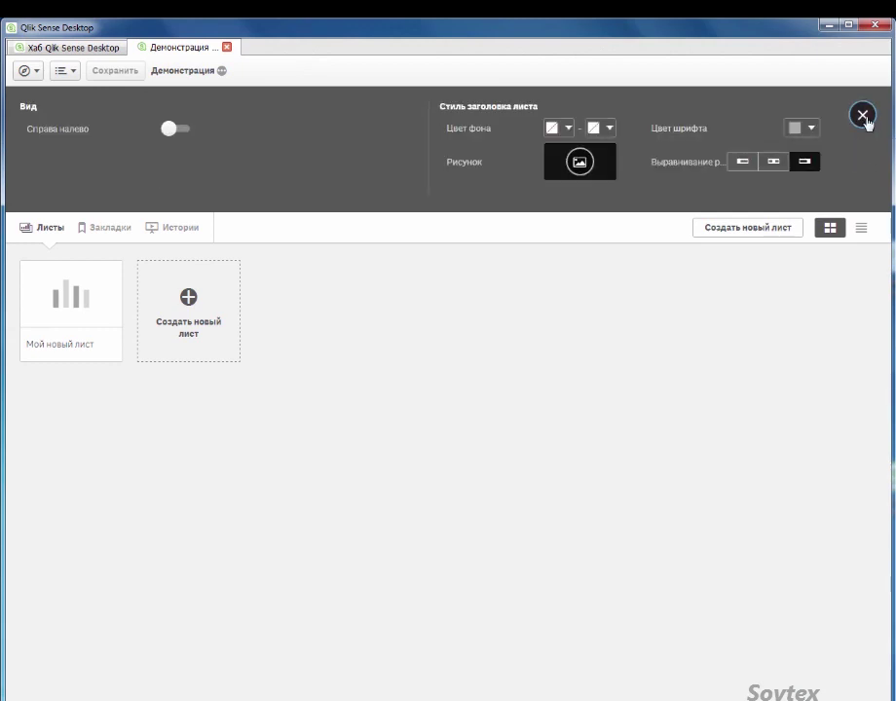
click(865, 121)
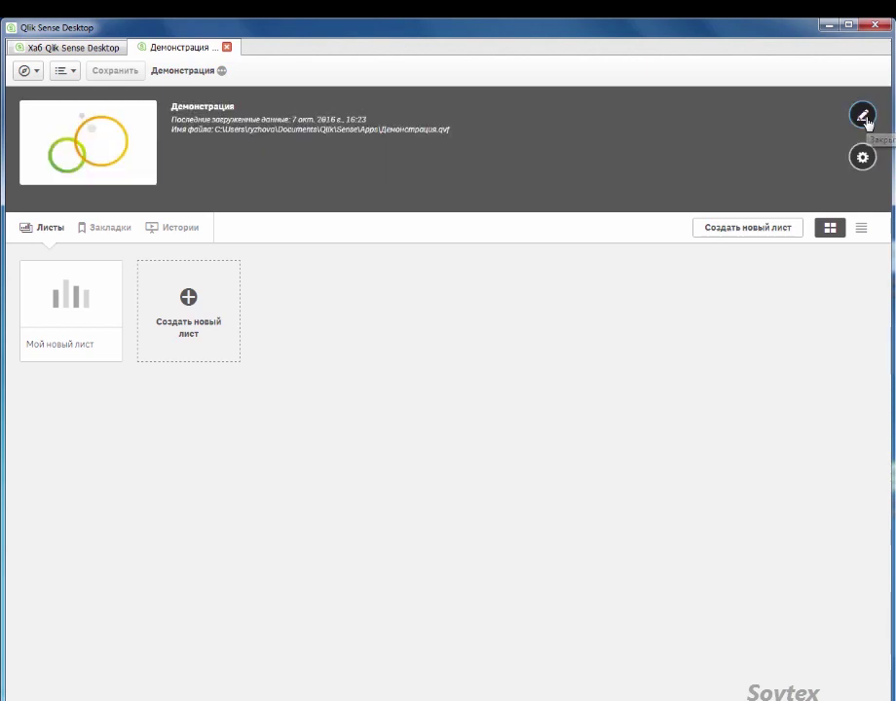
Rename the sheet "Мой новый лист" to "Продажи".
click(110, 346)
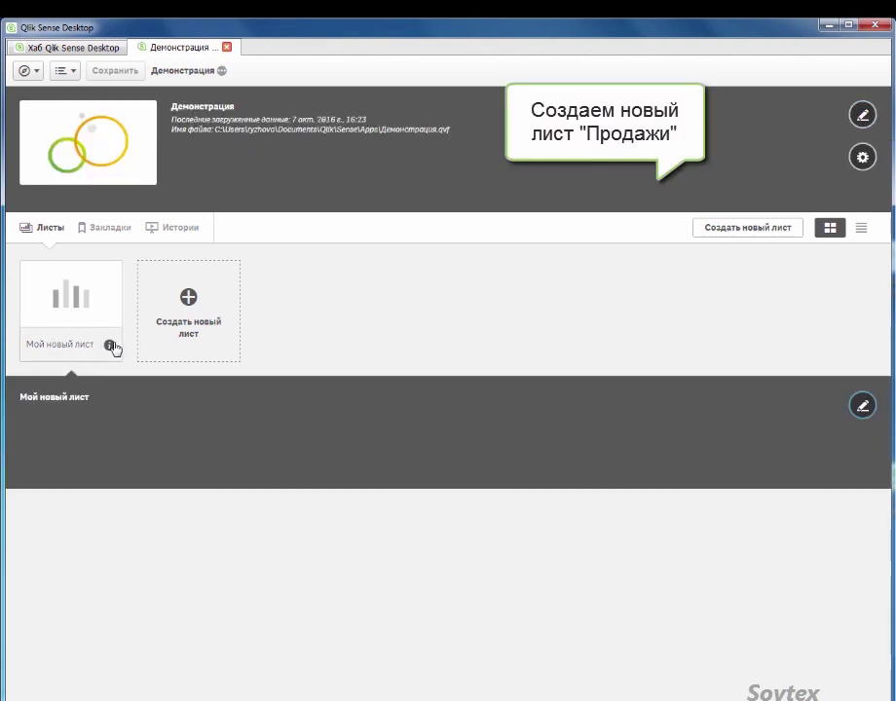
click(862, 405)
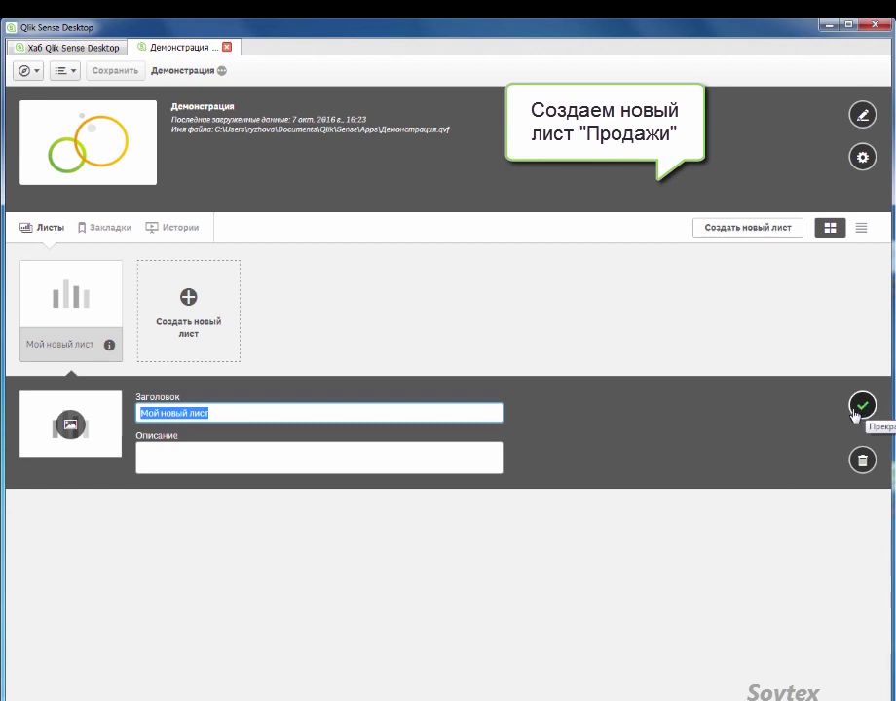
text(Продажи)
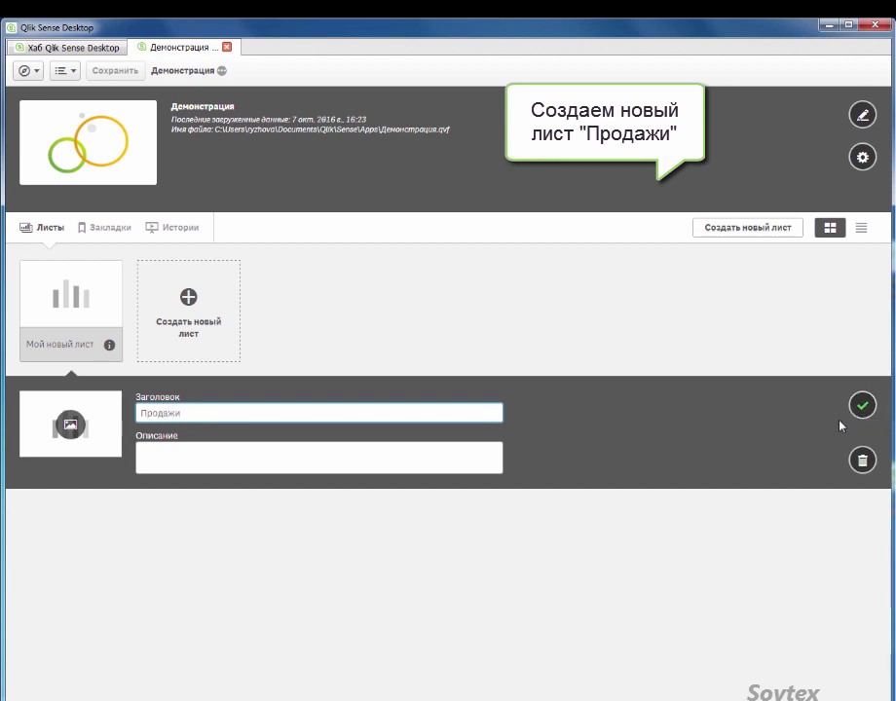
click(862, 405)
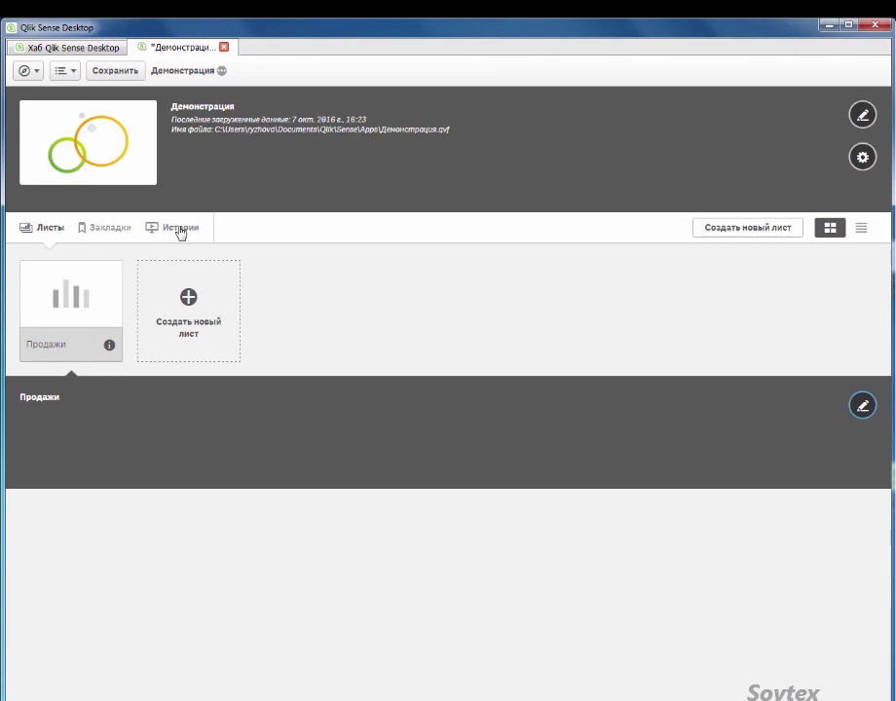
Open the "Продажи" sheet for editing and browse the built-in chart types and the loaded data fields.
click(106, 292)
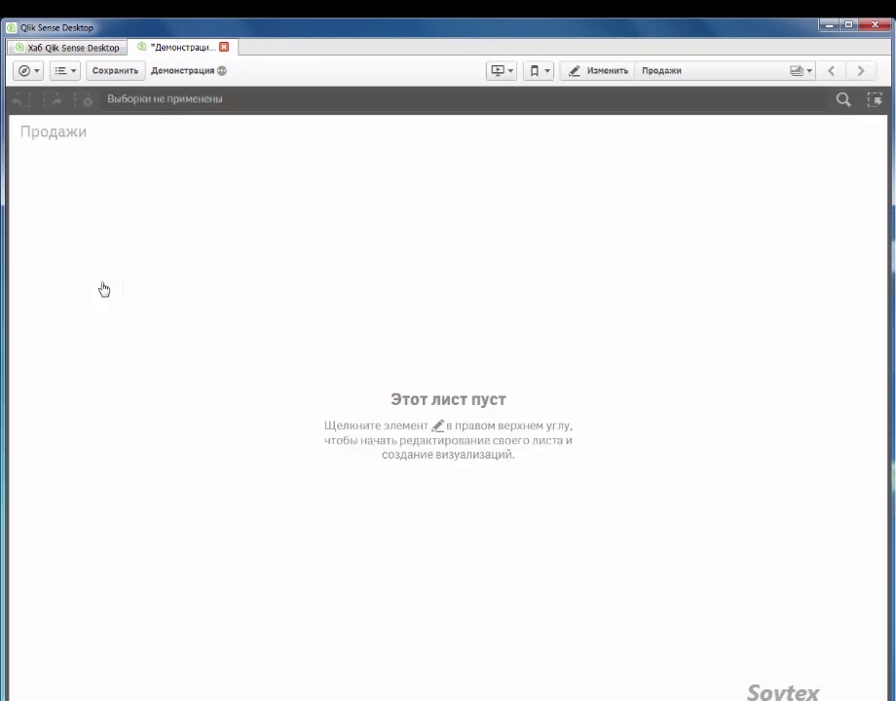
click(596, 86)
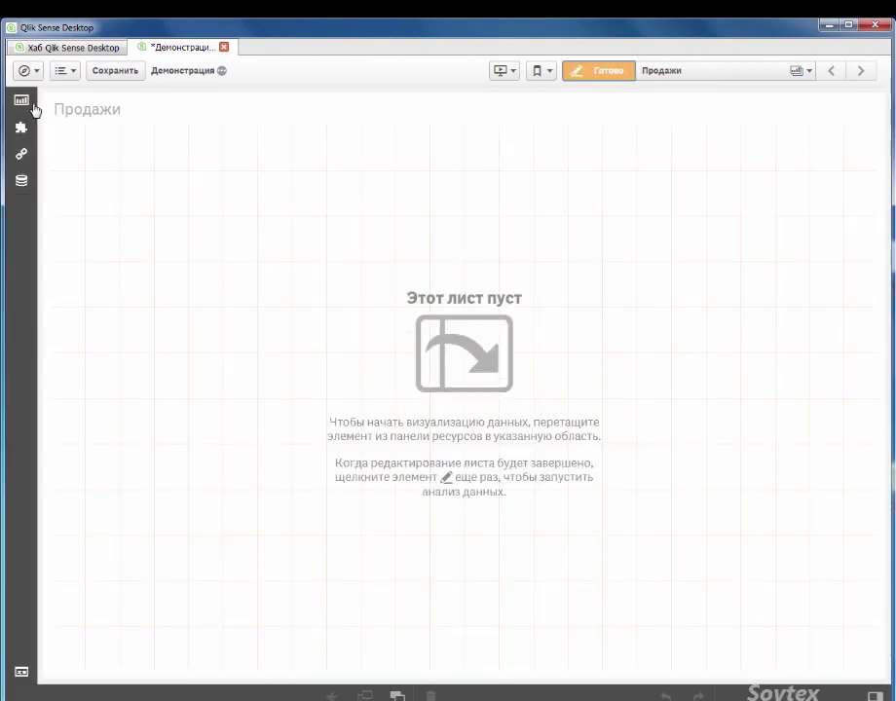
click(21, 99)
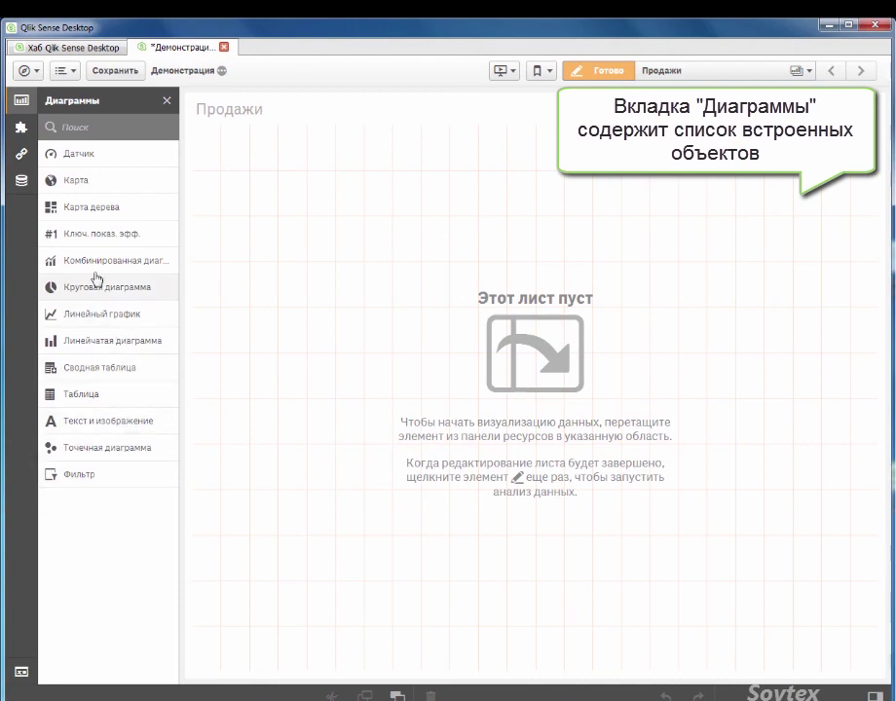
click(20, 182)
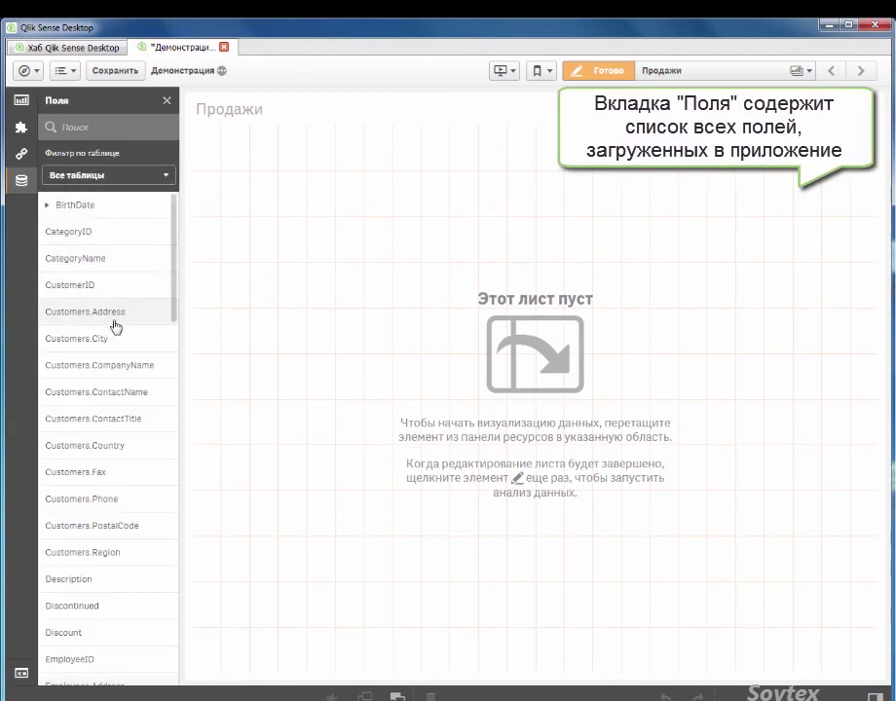
click(163, 179)
click(162, 179)
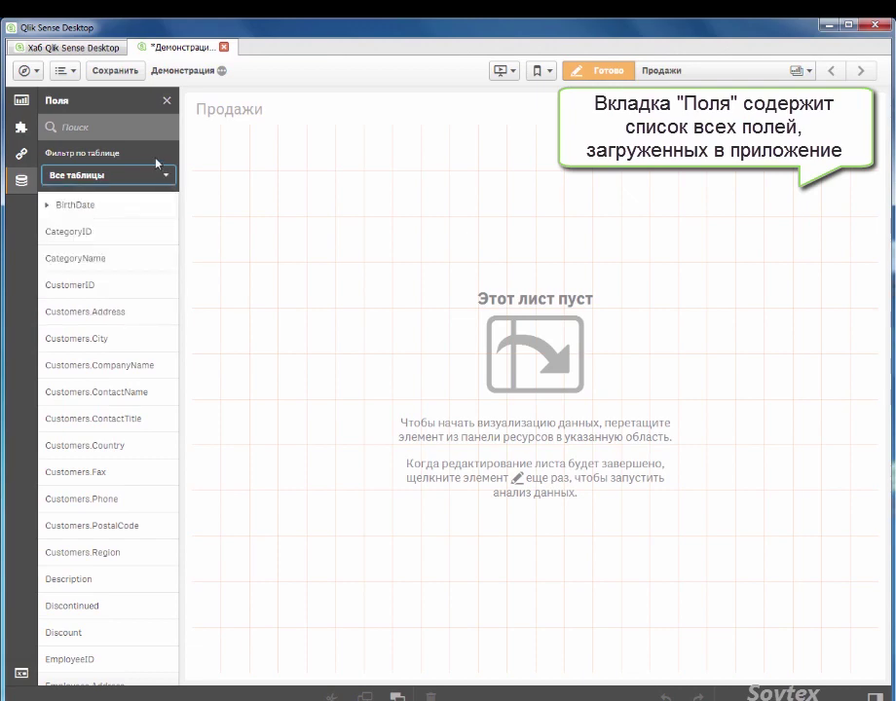
Search the loaded fields for "Orde" and clear the search.
click(139, 120)
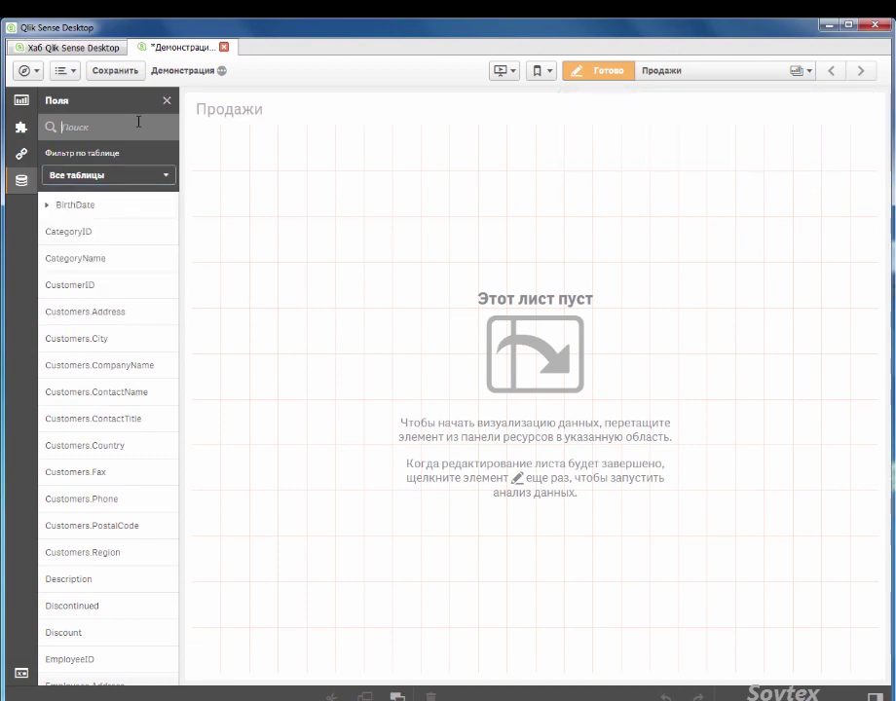
text(Orde)
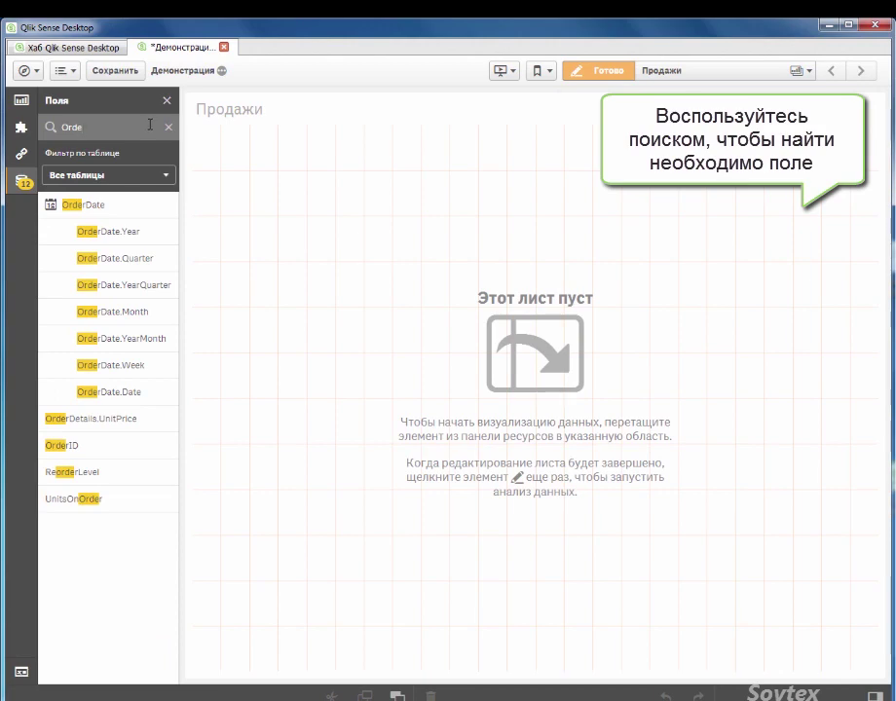
click(170, 131)
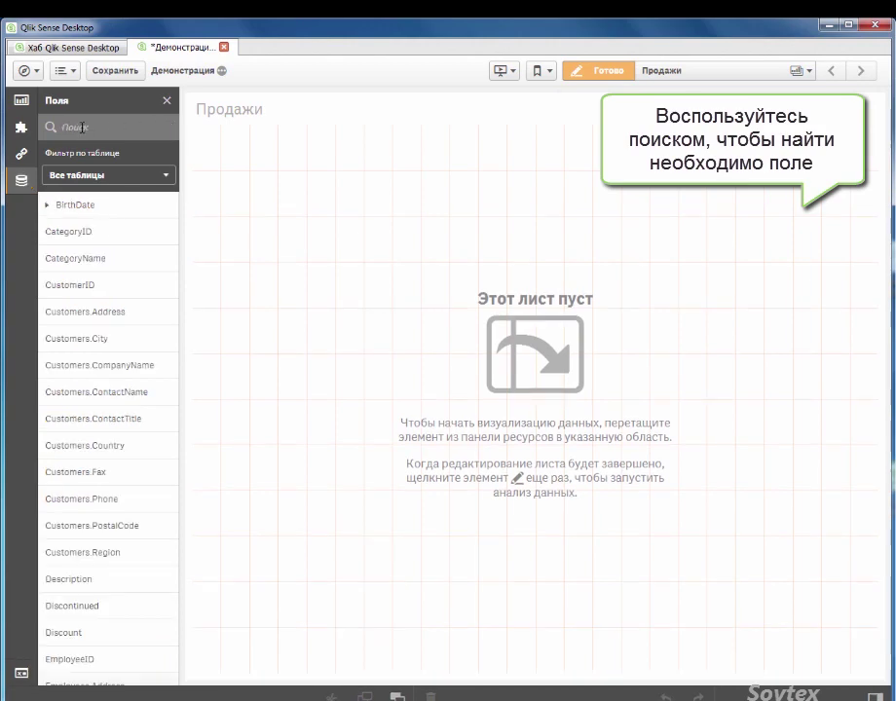
Create a master measure named "Продажи" with the expression sum(Sales).
click(22, 154)
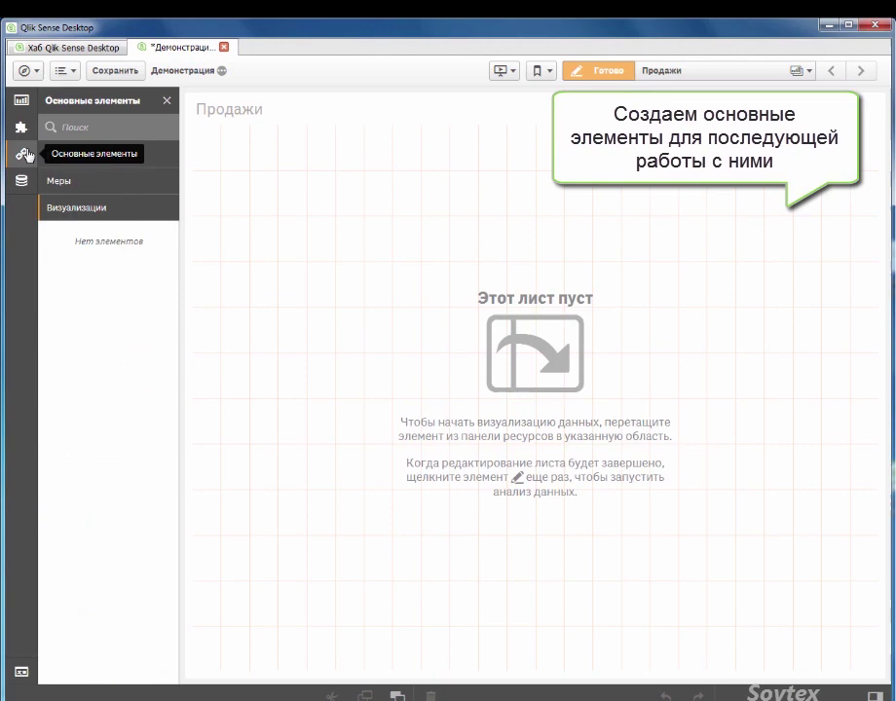
click(109, 185)
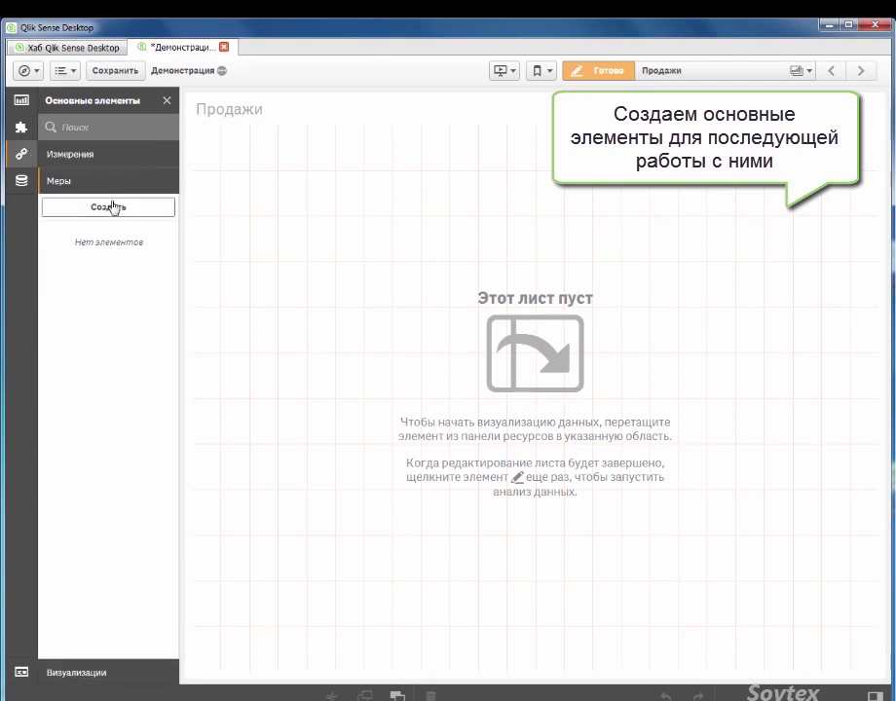
click(116, 205)
click(354, 270)
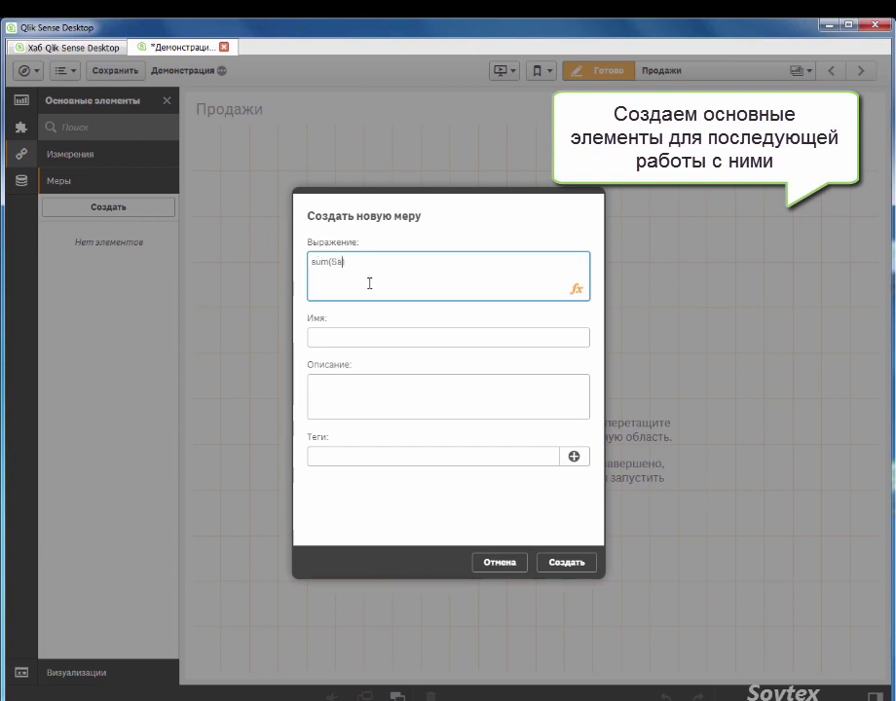
click(380, 338)
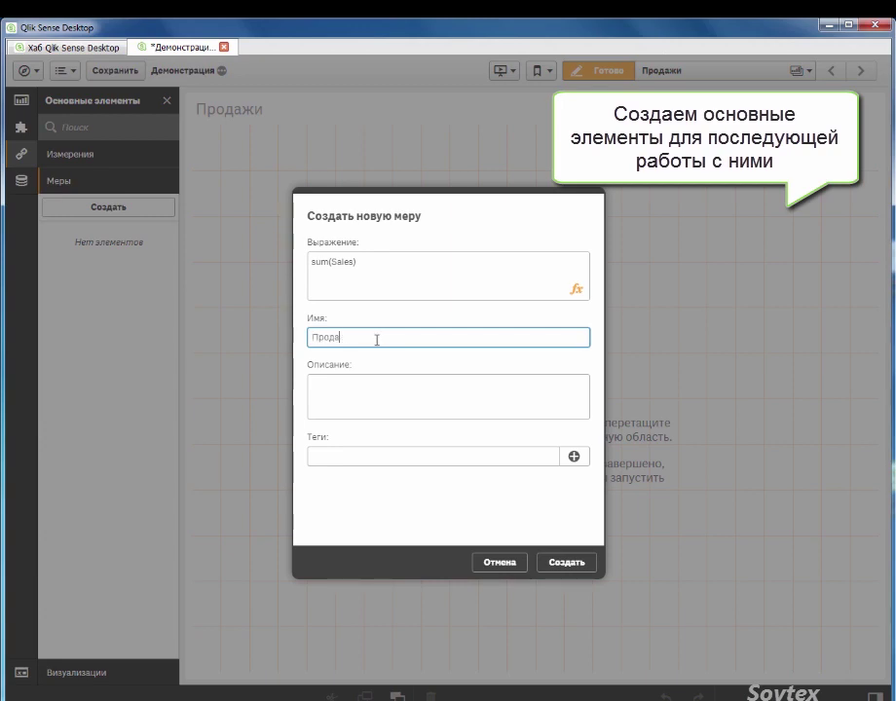
click(568, 562)
Create a master measure named "Кол-во заказов" with the expression count(distinct OrderID).
click(136, 207)
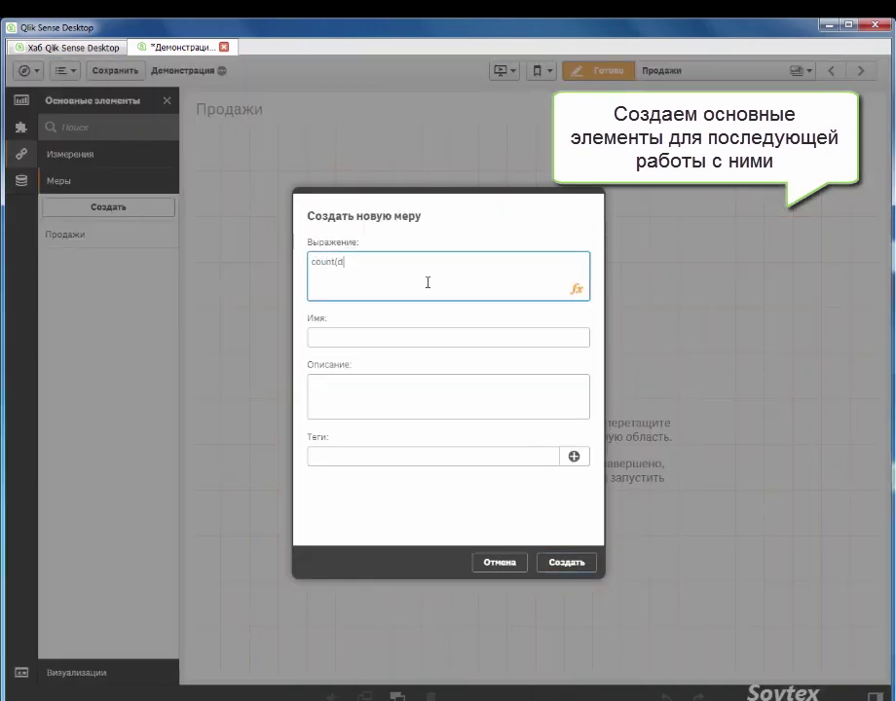
text(count(distinct OrderID)
click(407, 338)
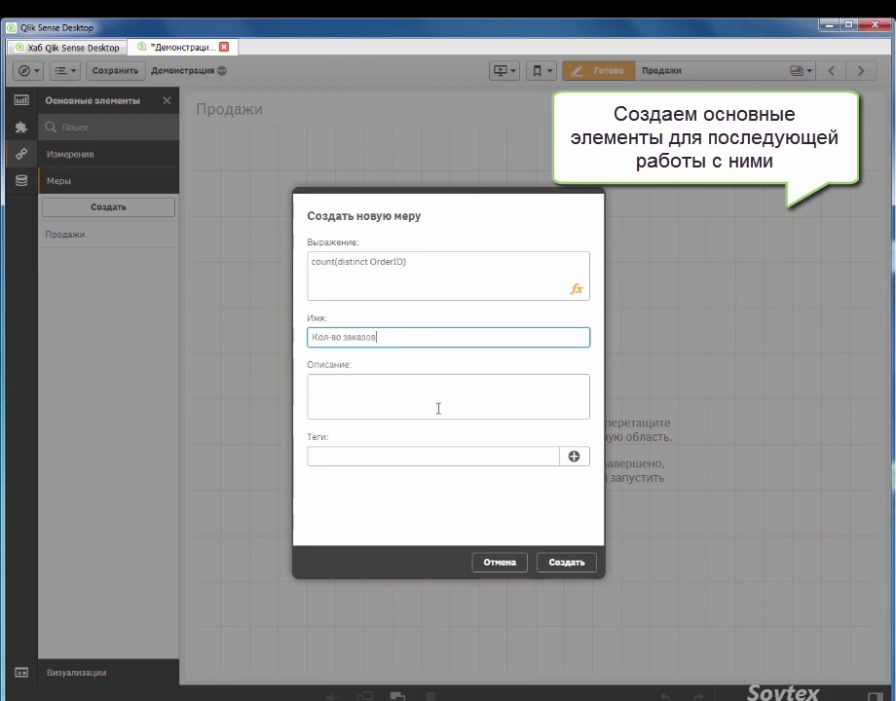
click(564, 565)
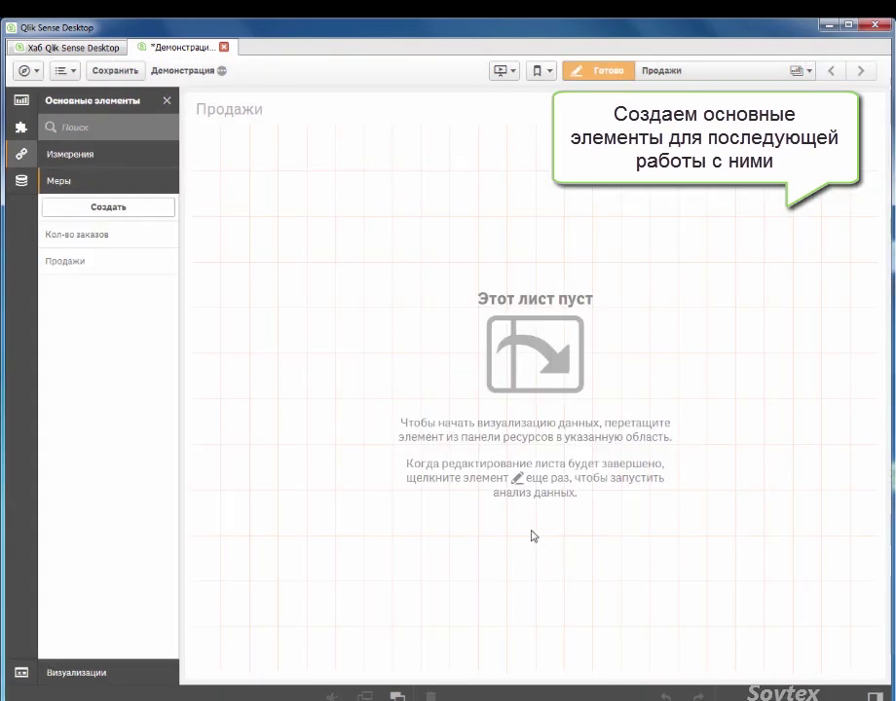
Create a drill-down master dimension named "Период" from OrderDate.Year, OrderDate.Quarter and OrderDate.Month, in that order.
click(154, 159)
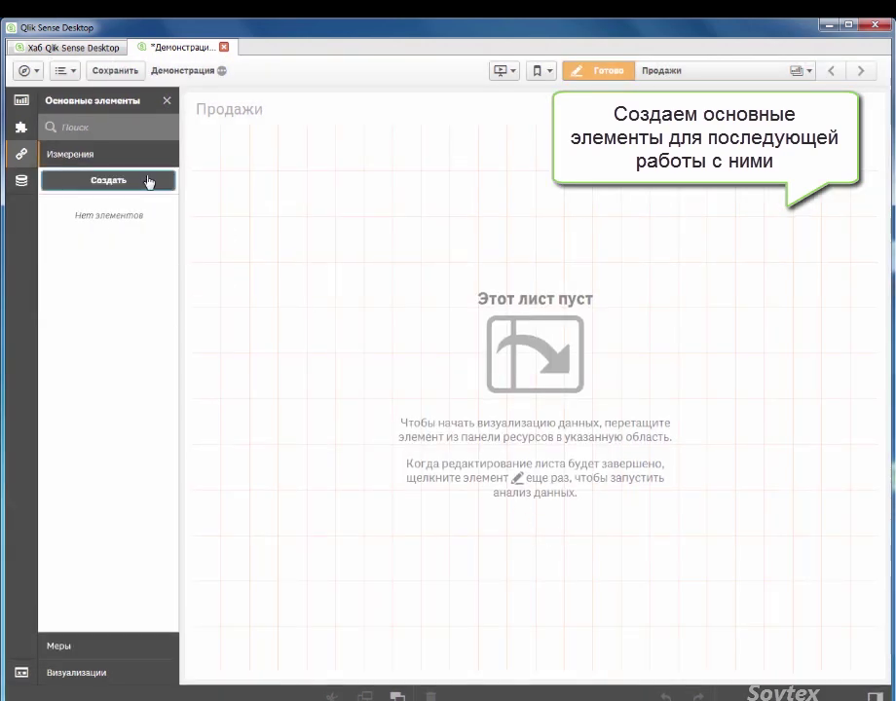
click(149, 181)
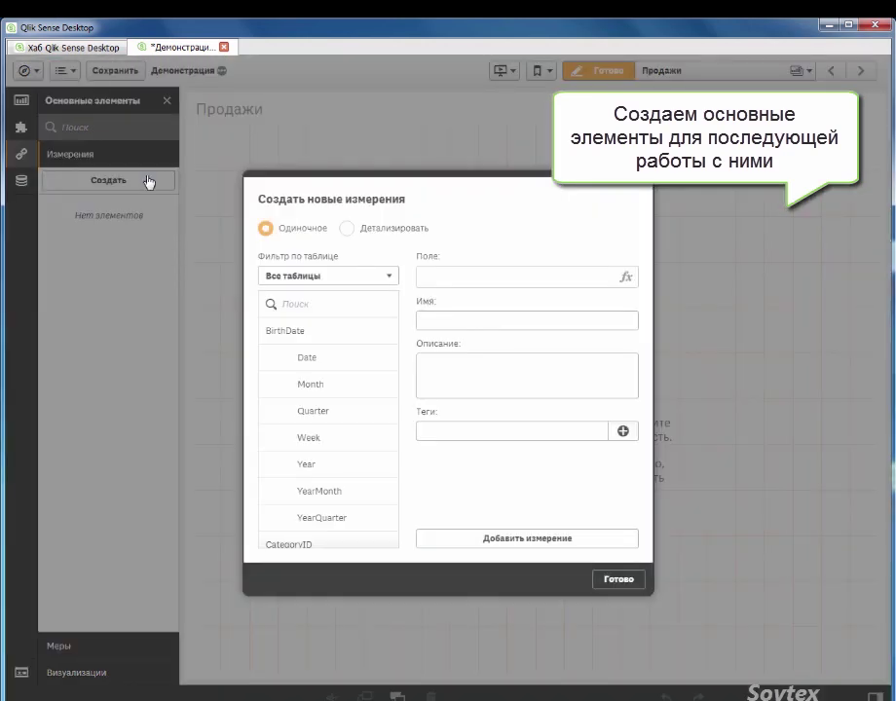
click(347, 228)
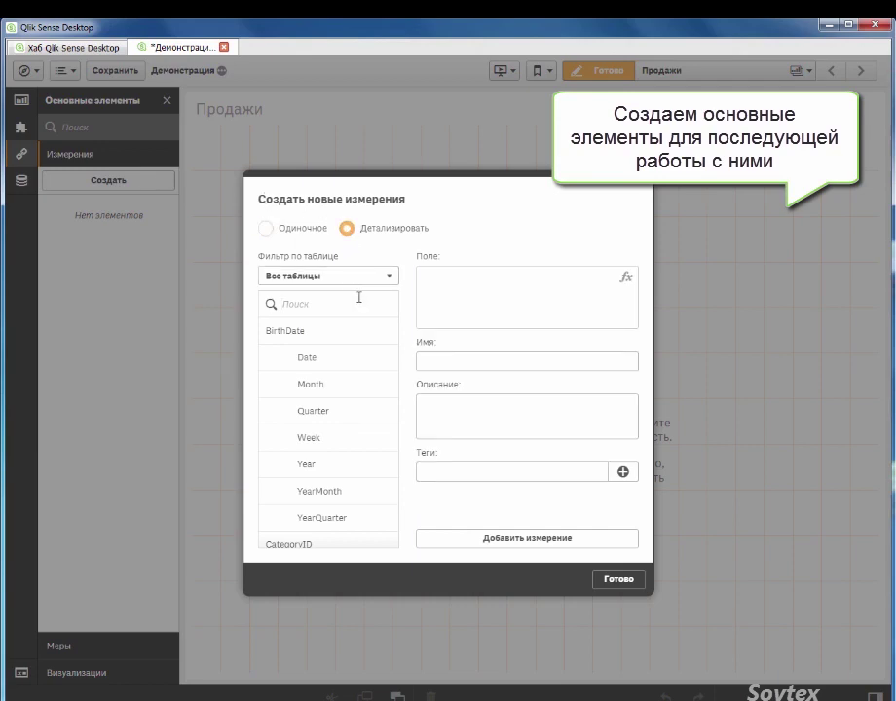
text(Order)
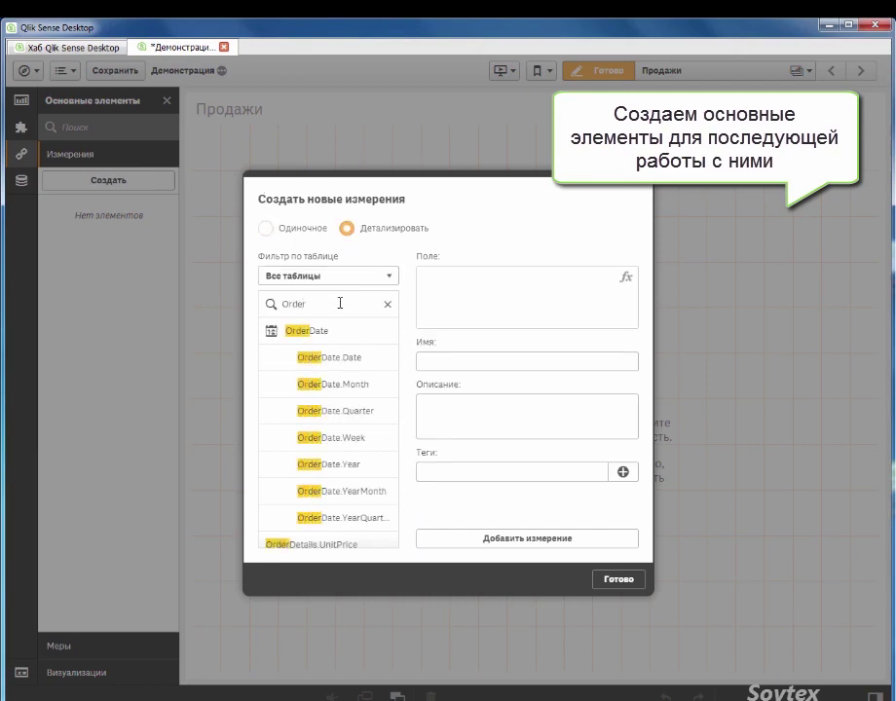
click(365, 465)
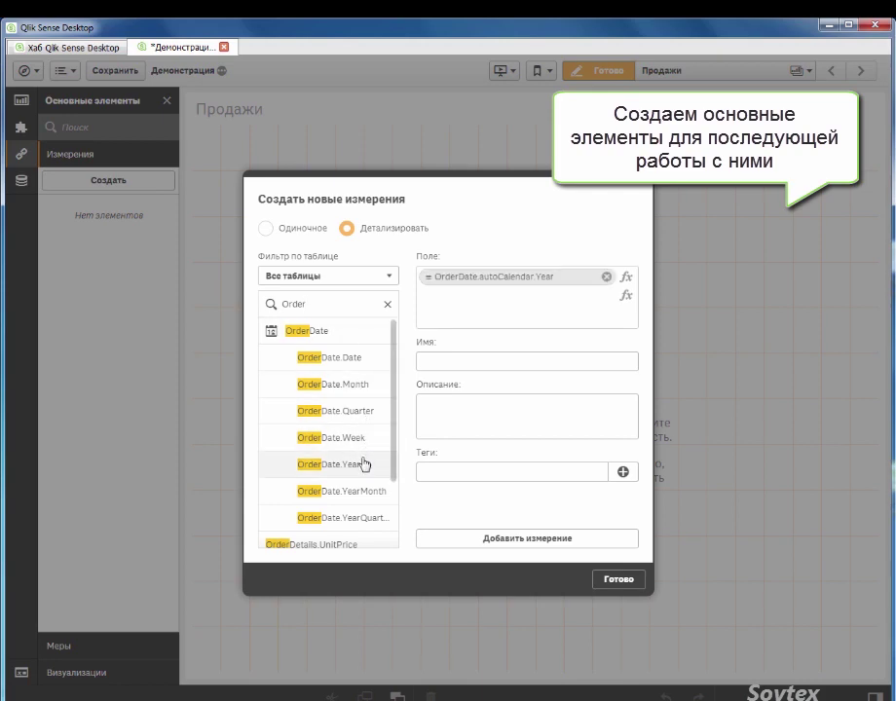
click(368, 413)
click(370, 390)
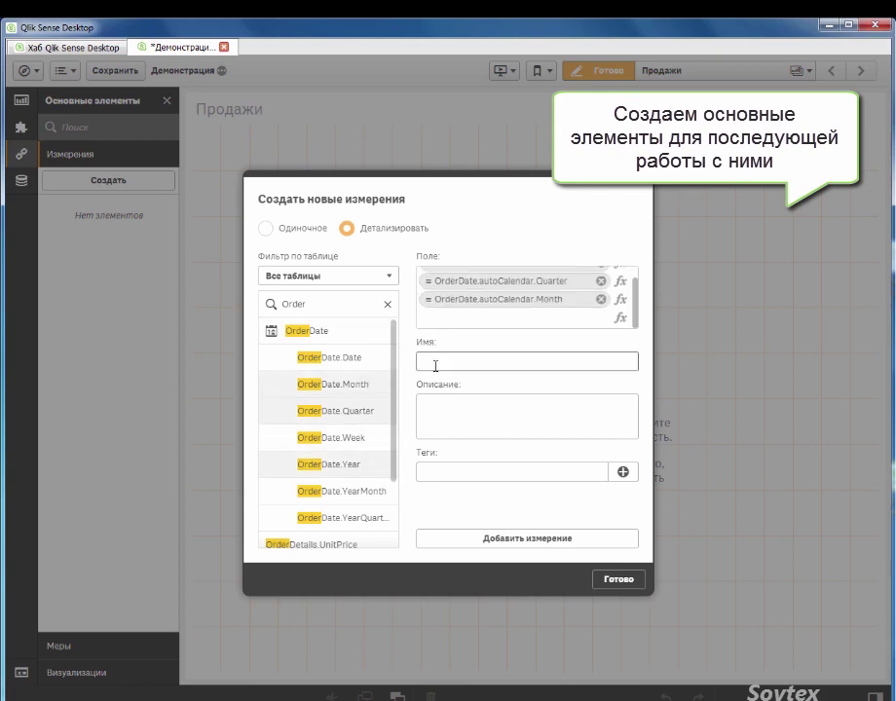
click(450, 366)
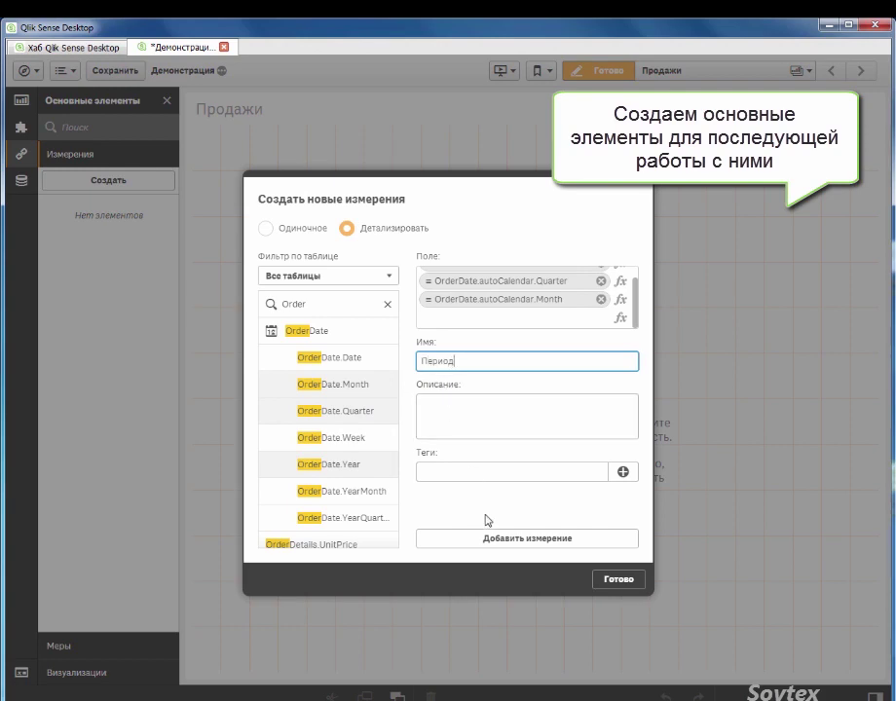
click(511, 540)
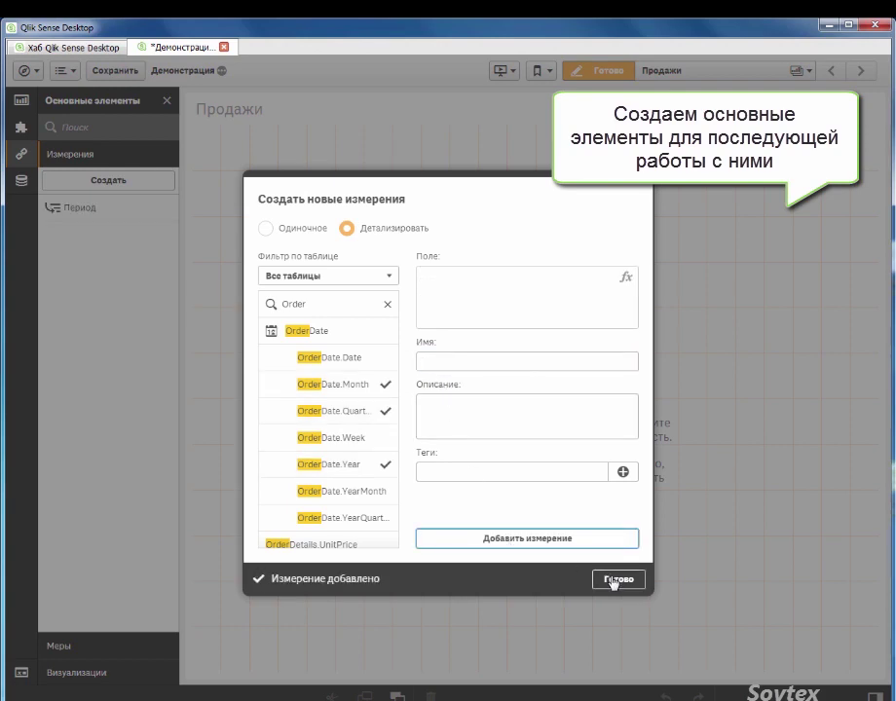
click(614, 581)
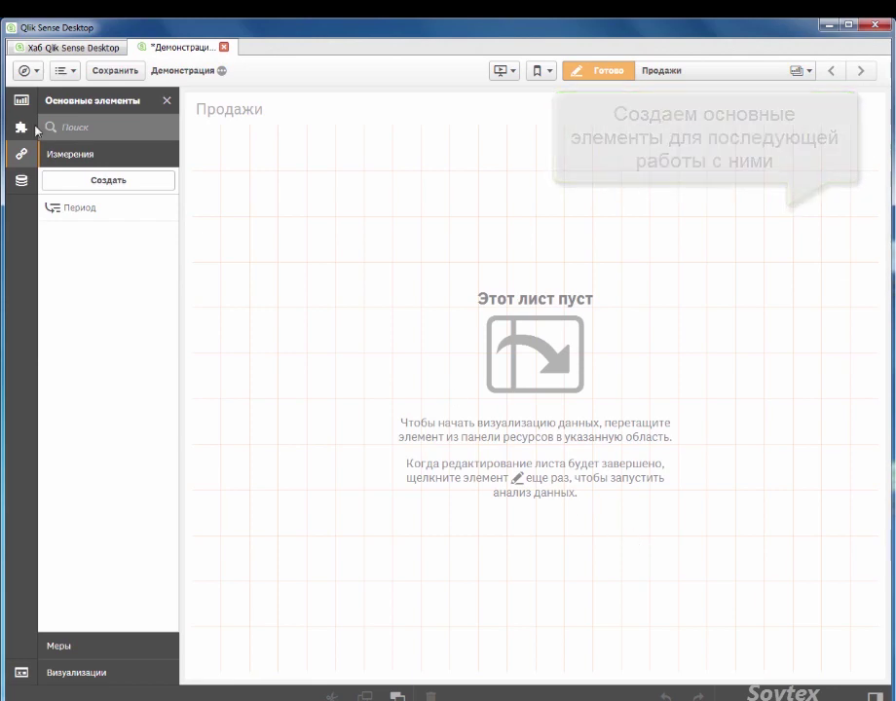
Place a filter pane on the sheet and shrink it to about four columns by three rows in the lower-left corner.
click(21, 100)
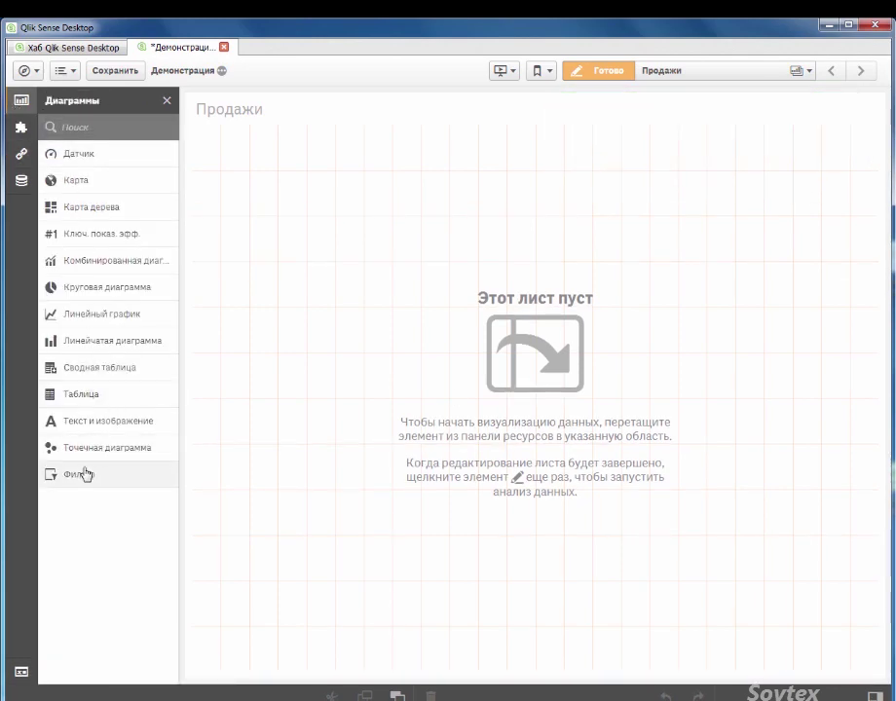
drag(84, 474, 249, 596)
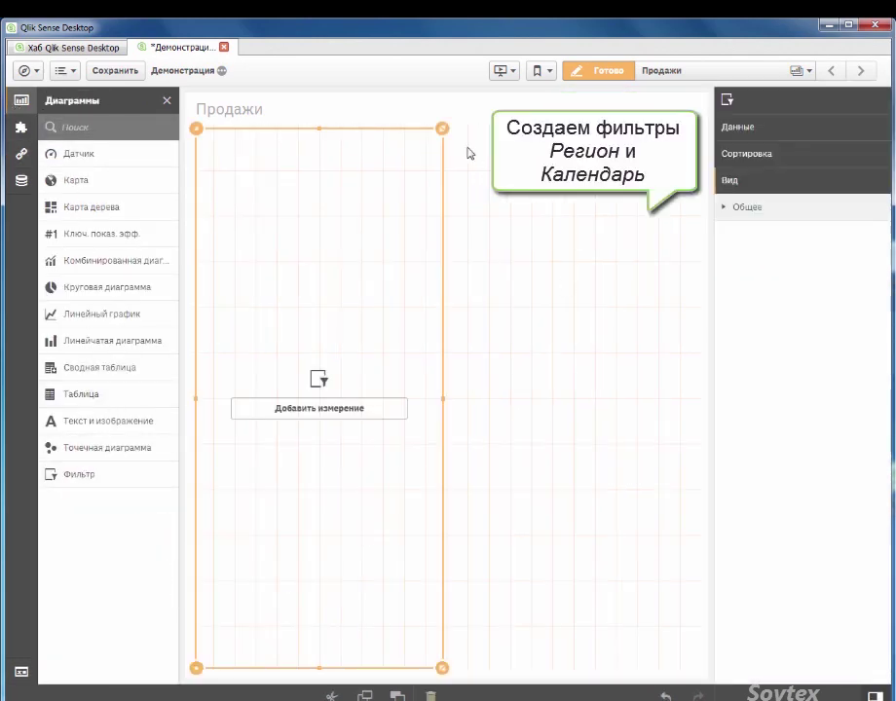
drag(444, 129, 269, 525)
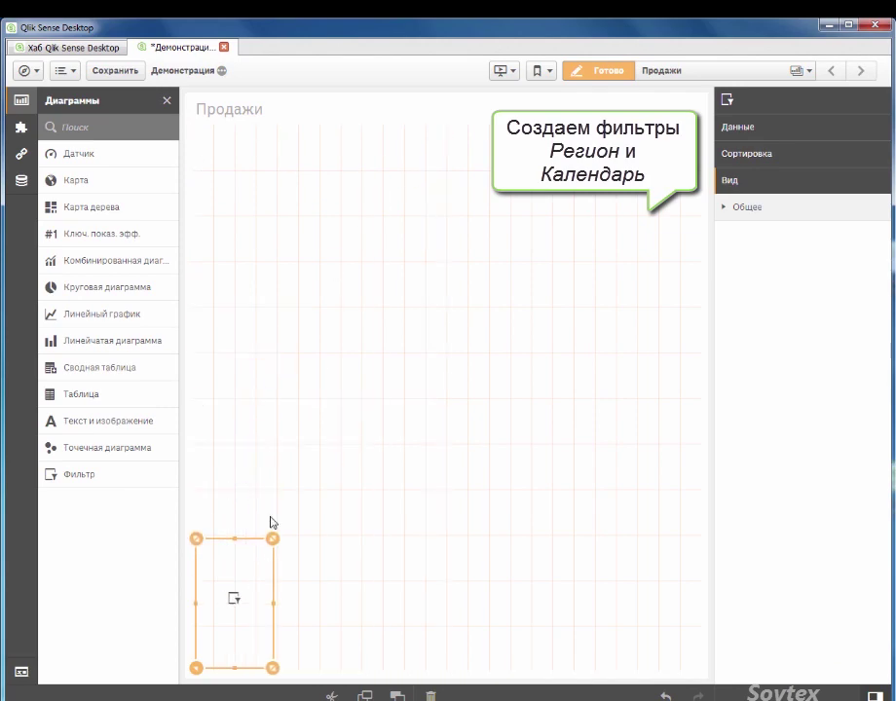
Add TerritoryDescription as the filter pane's dimension and title it "Регион".
click(829, 133)
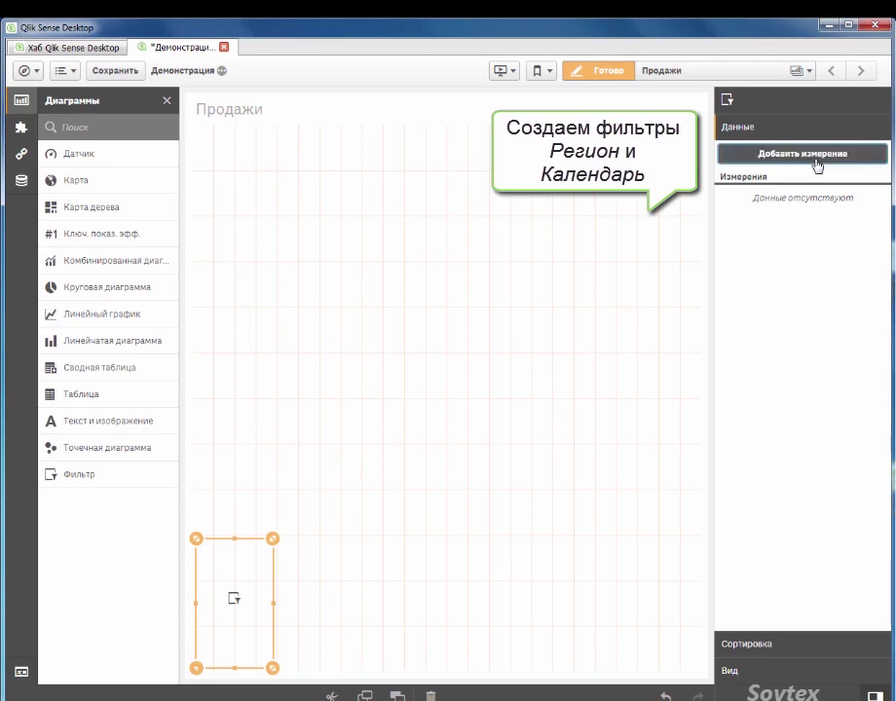
click(817, 159)
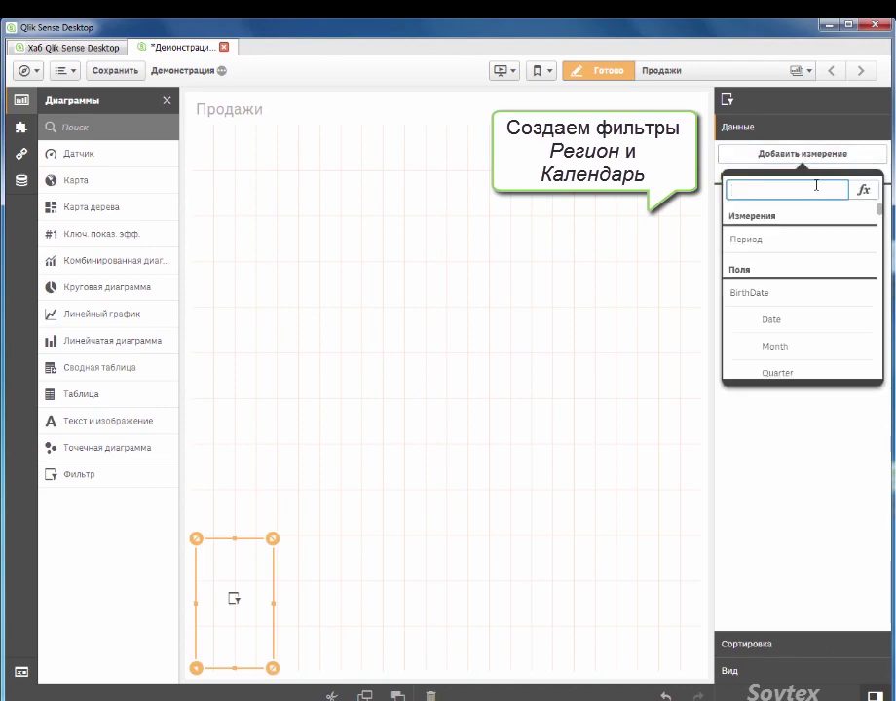
text(terr)
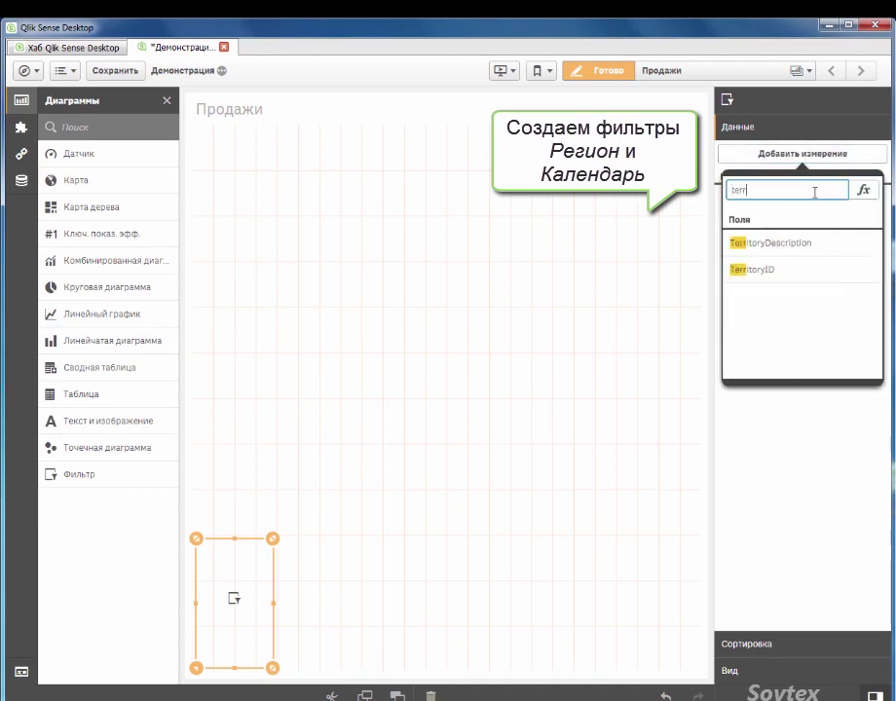
click(761, 246)
click(814, 288)
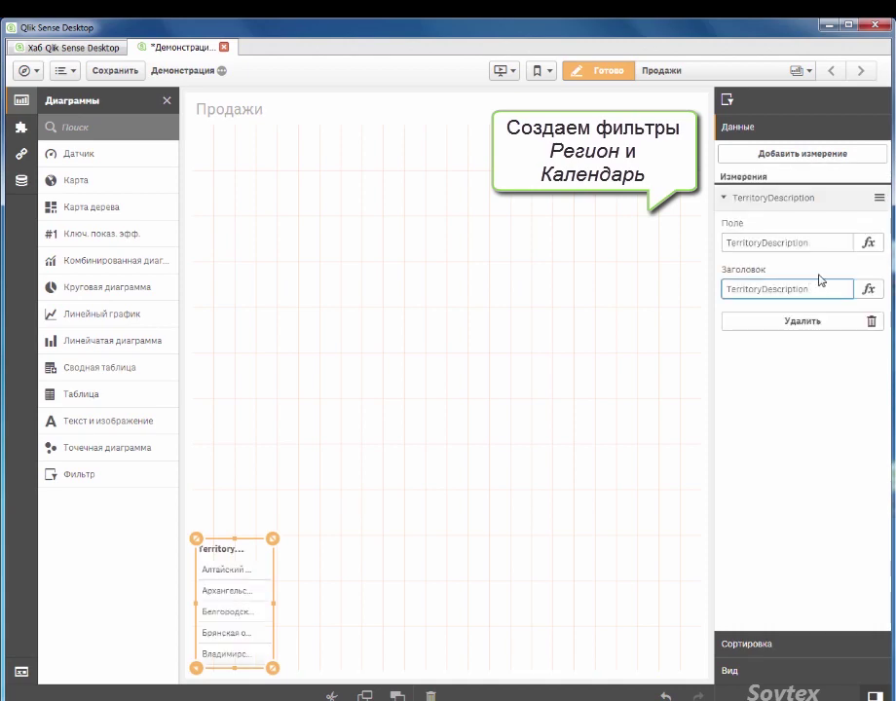
key(ctrl+a)
text(Ре)
key(Return)
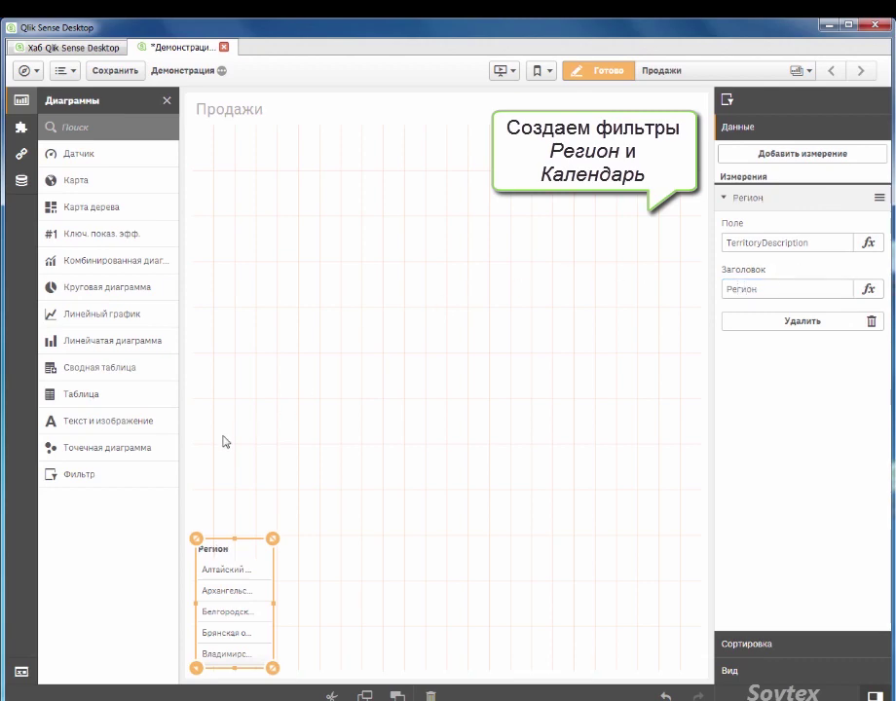
Place a second filter pane directly above the "Регион" filter and add OrderDate.Year as its dimension.
drag(109, 475, 269, 407)
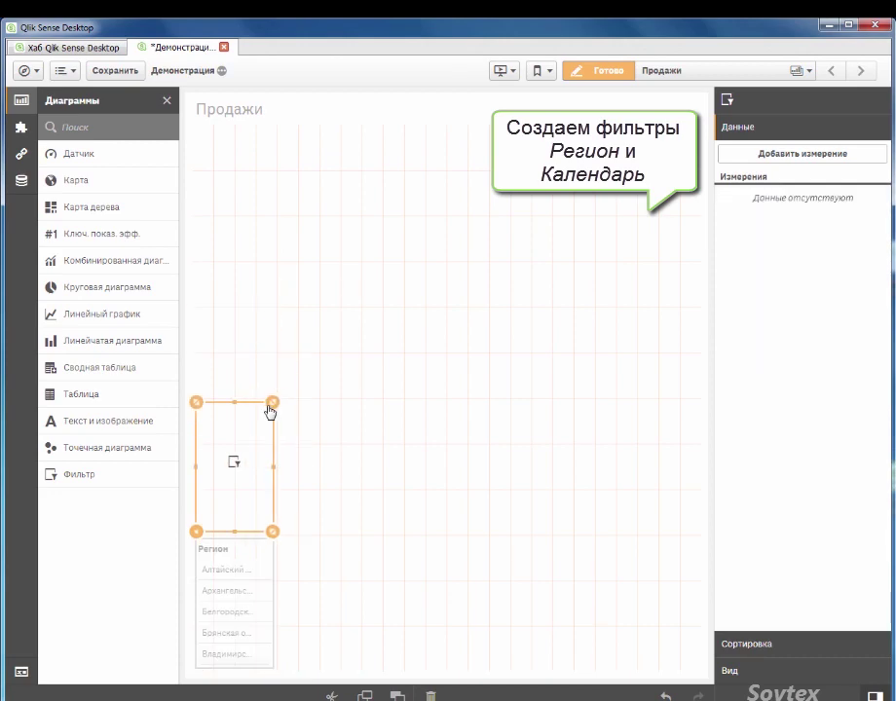
click(758, 158)
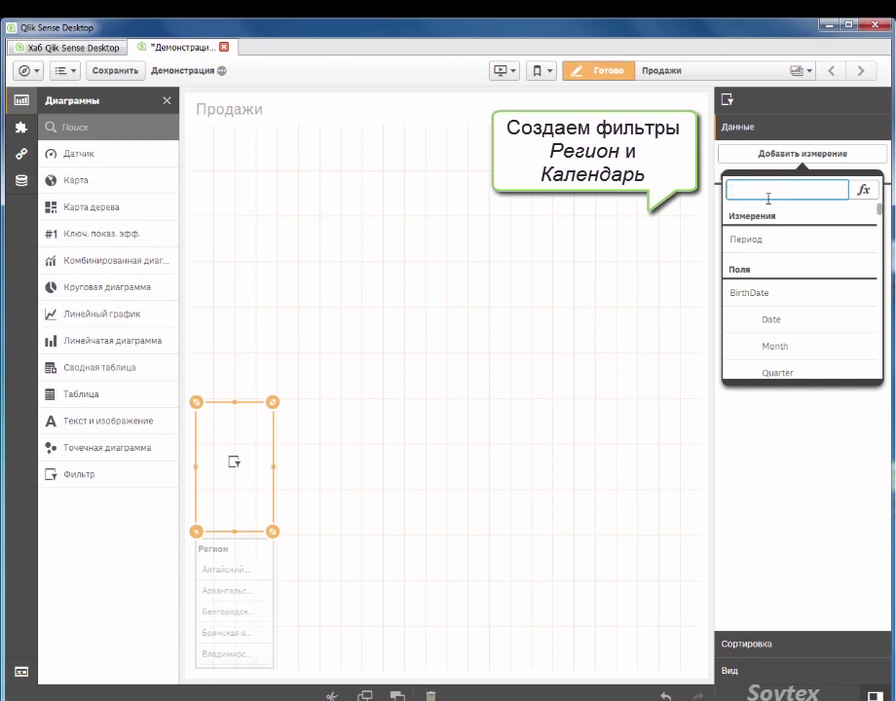
text(Order)
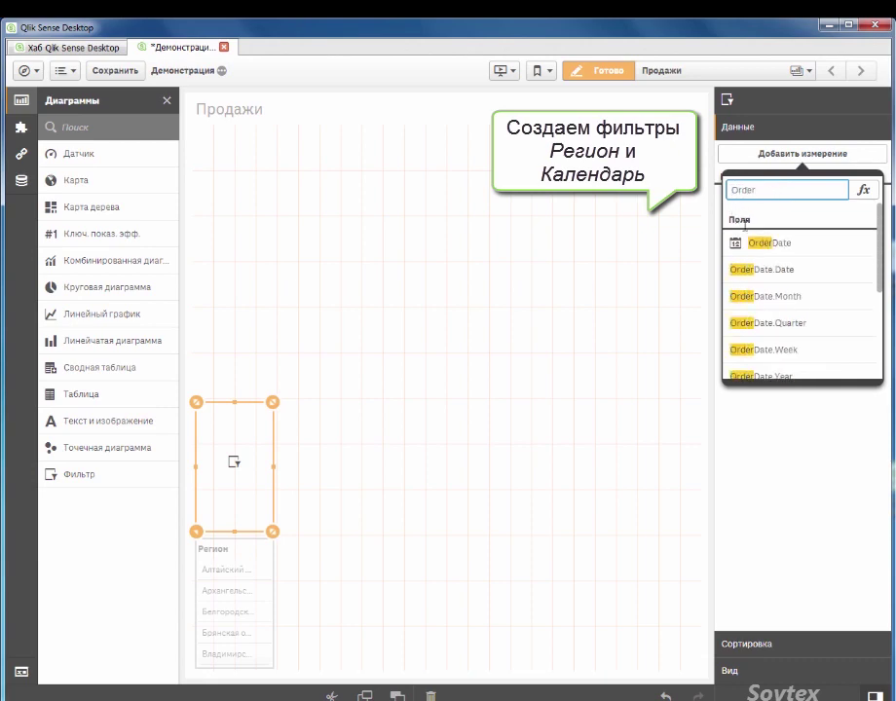
scroll(758, 270, down, 2)
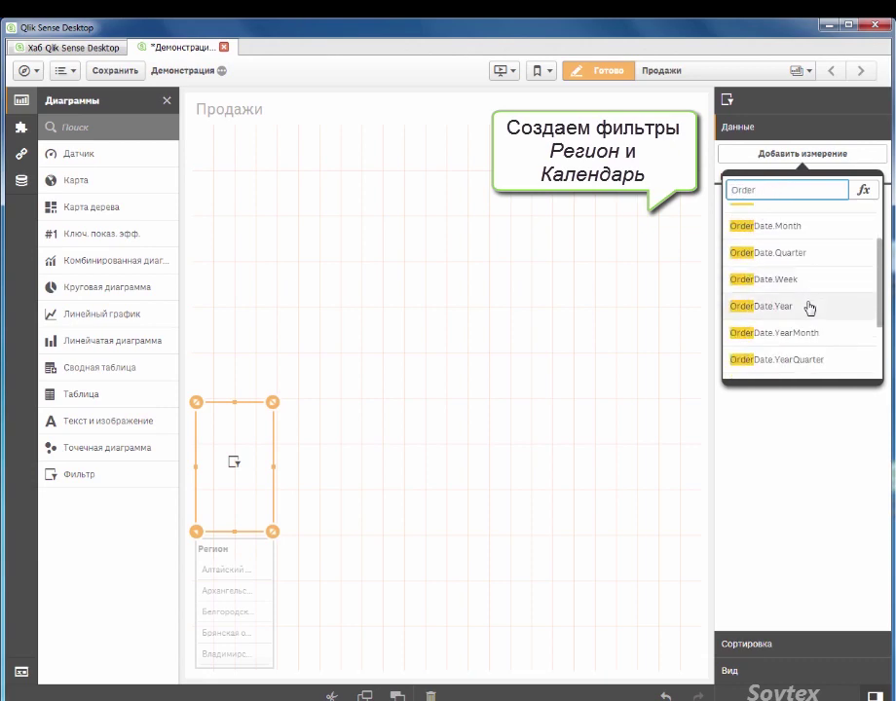
click(811, 308)
Add OrderDate.Quarter as the second dimension of the upper filter pane.
click(770, 153)
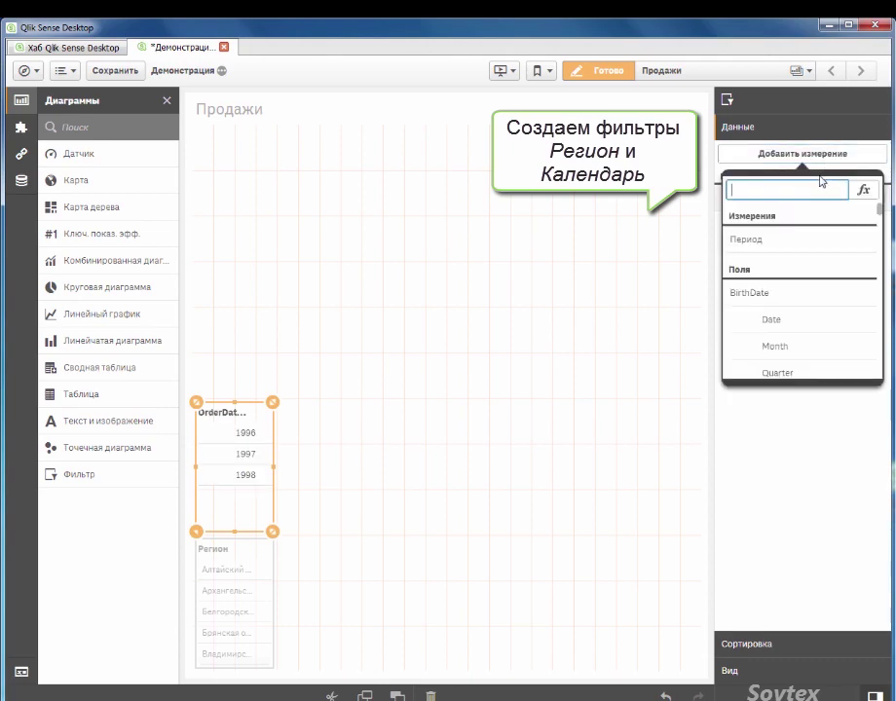
text(Order)
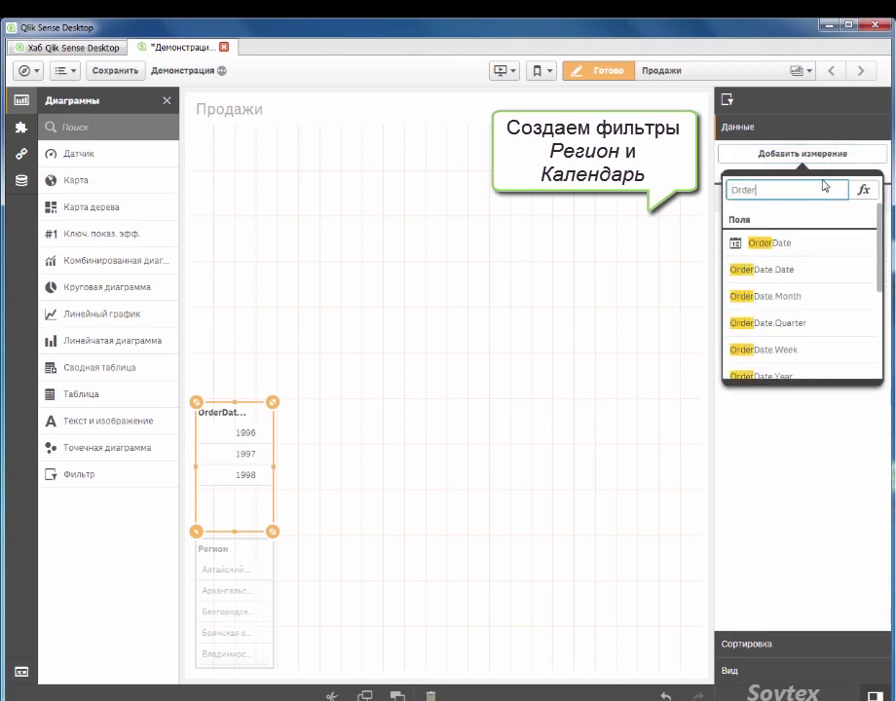
click(836, 330)
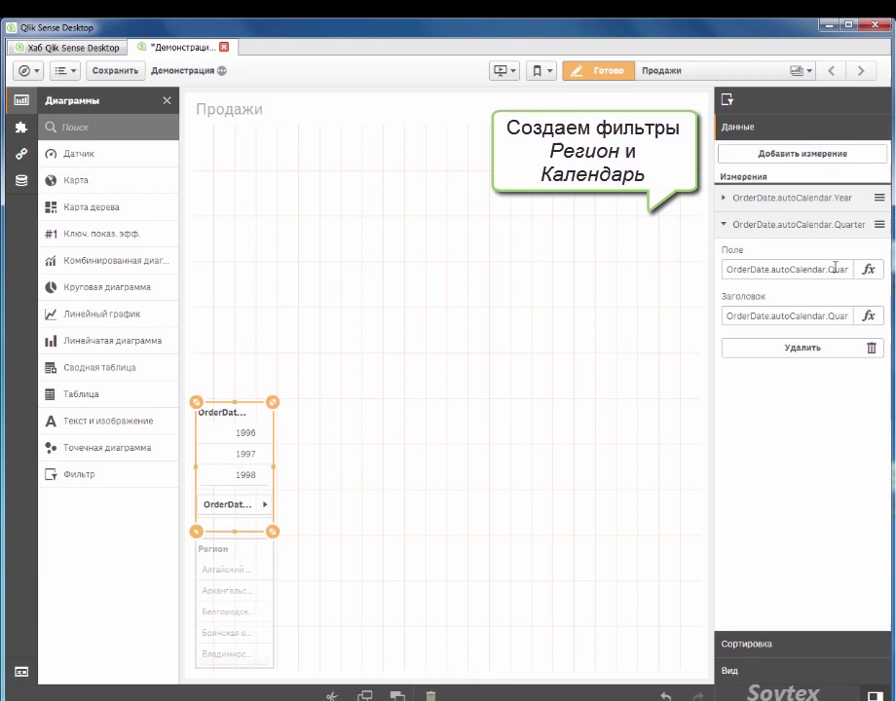
Add OrderDate.Month as the third dimension of the upper filter pane and title it "Месяц".
click(830, 154)
text(Order)
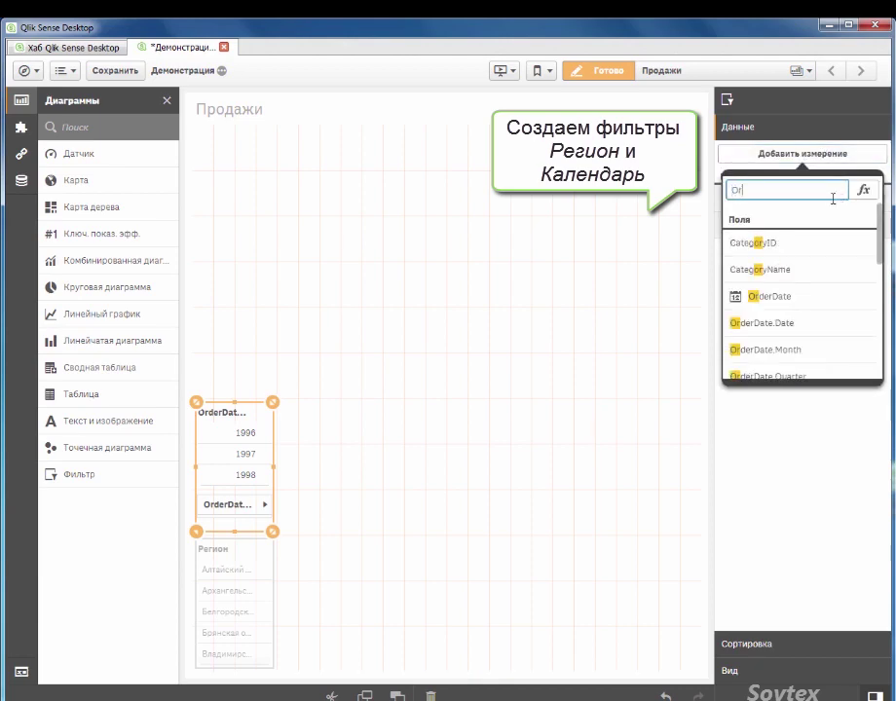
click(823, 294)
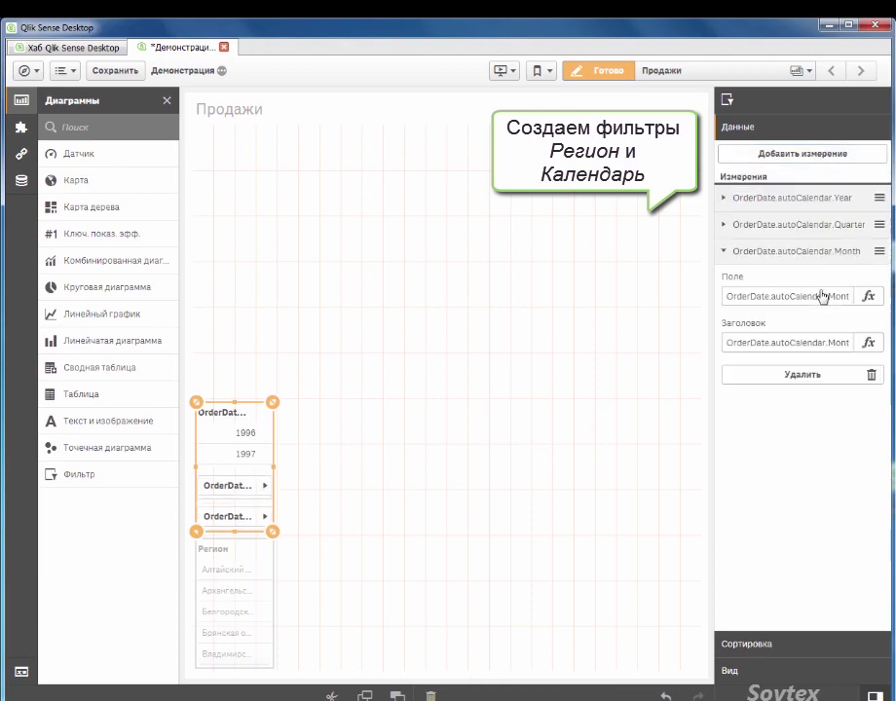
click(820, 343)
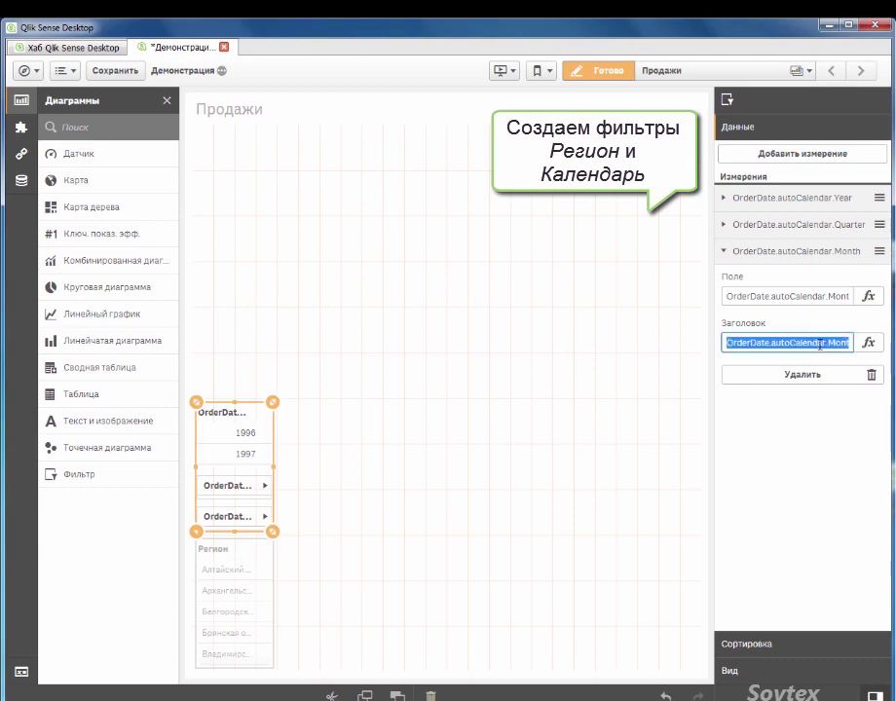
text(Месяц)
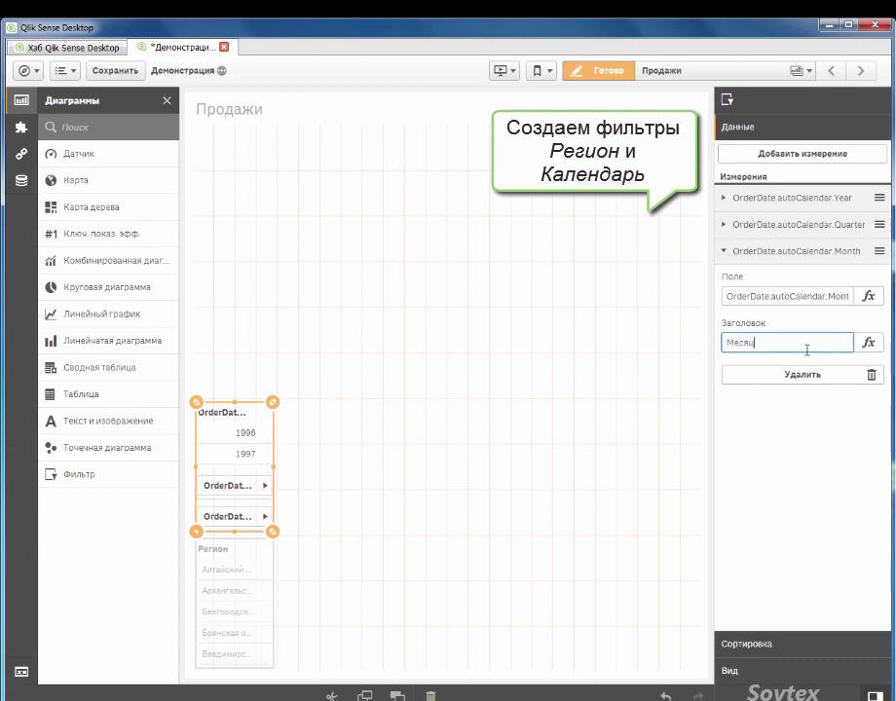
Title the upper filter pane's quarter dimension "Квартал" and its year dimension "Год".
click(748, 226)
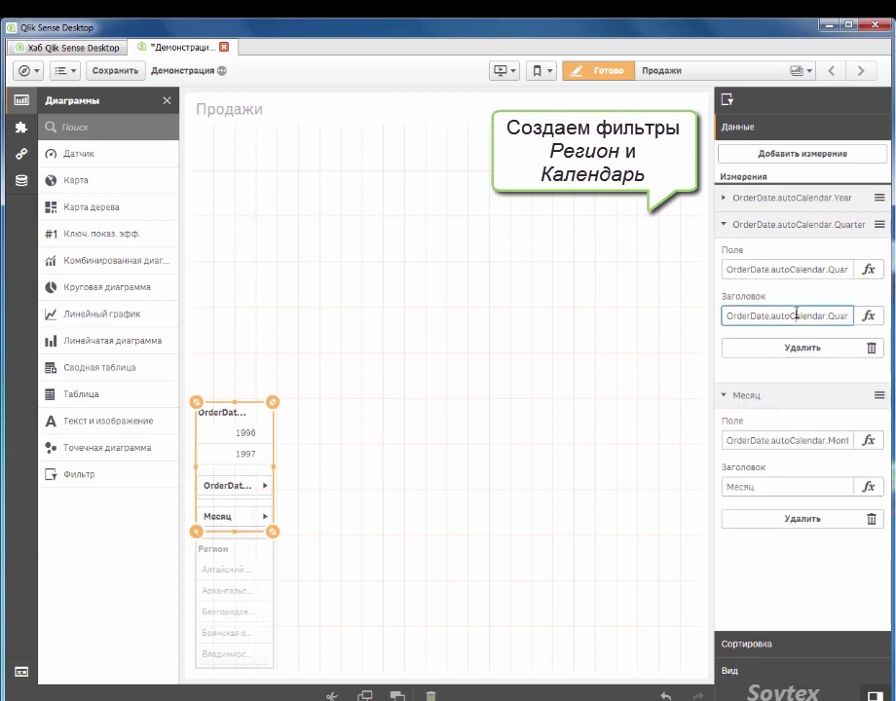
click(797, 315)
text(Квартал)
click(804, 299)
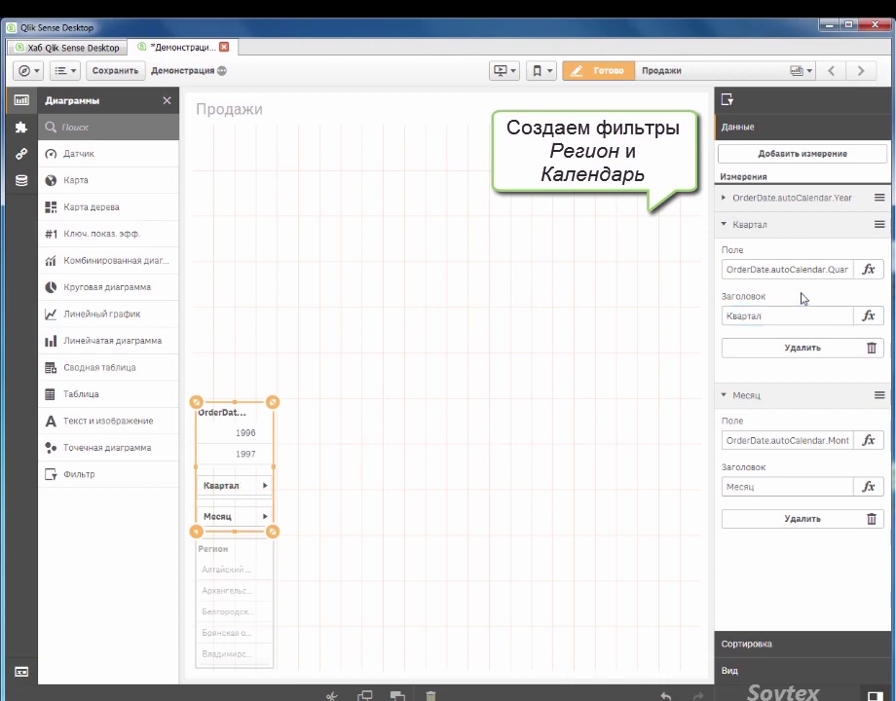
click(797, 199)
click(794, 291)
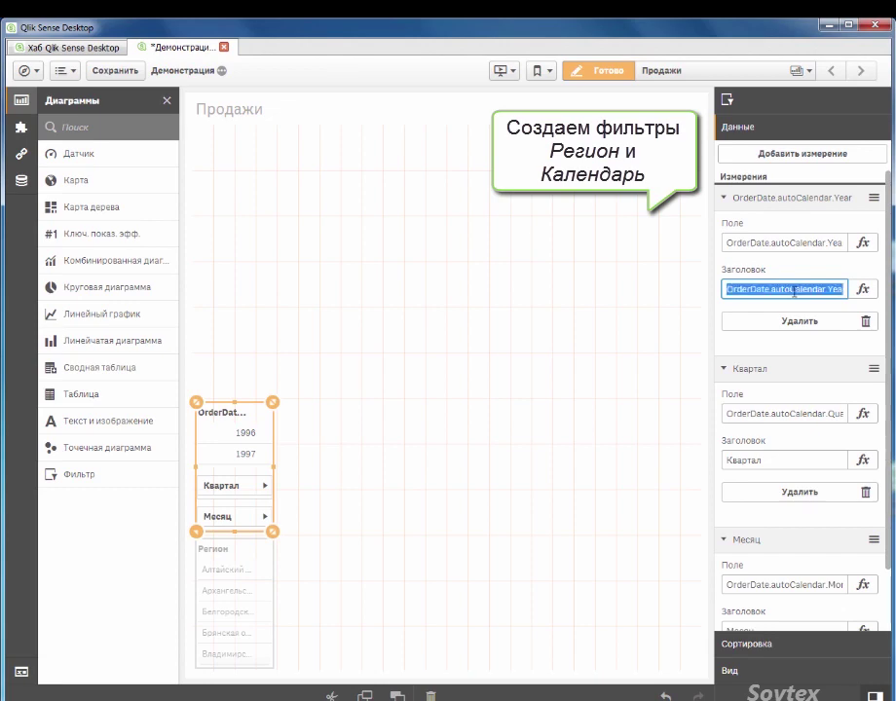
text(Год)
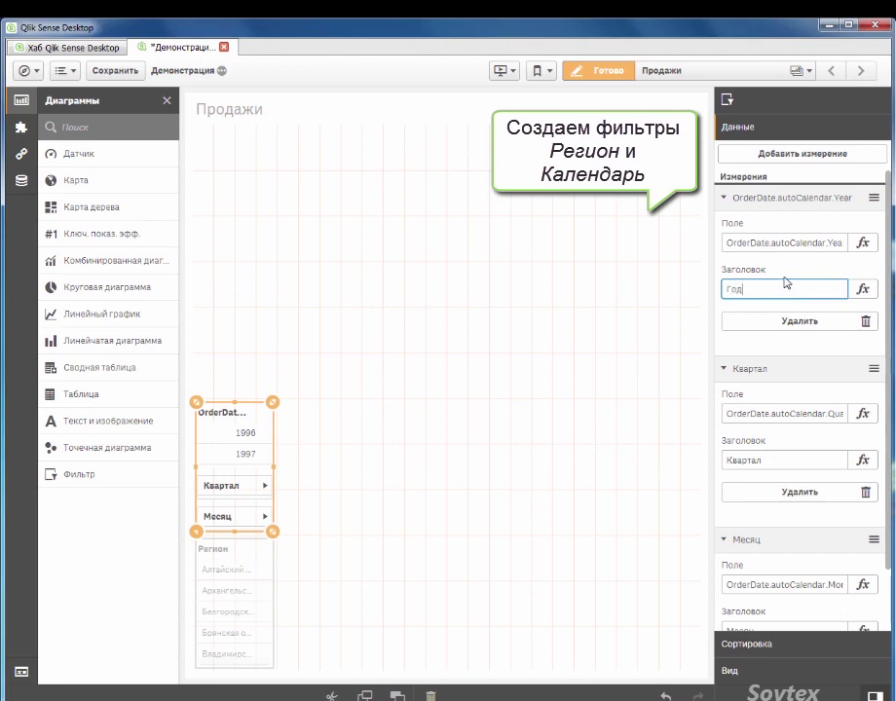
click(794, 274)
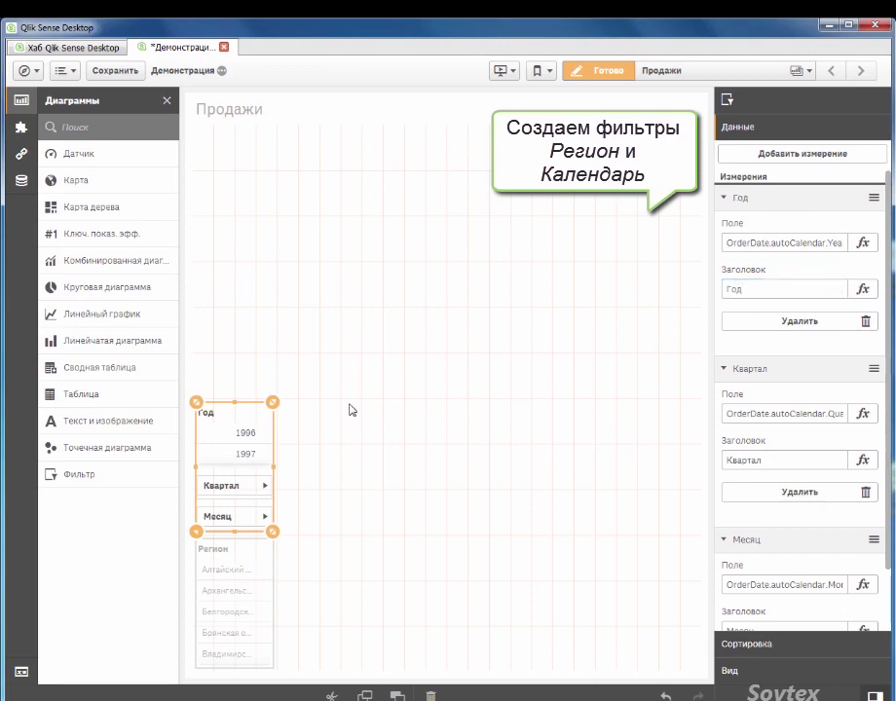
Add the year, quarter and month filter pane to the master items under the name "Календарь".
right_click(253, 474)
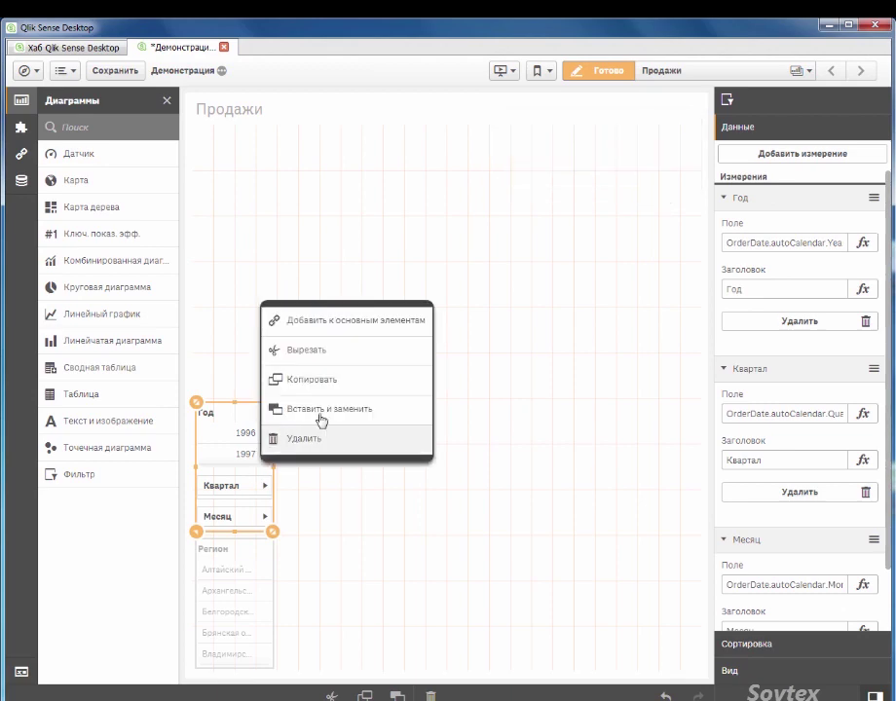
click(366, 324)
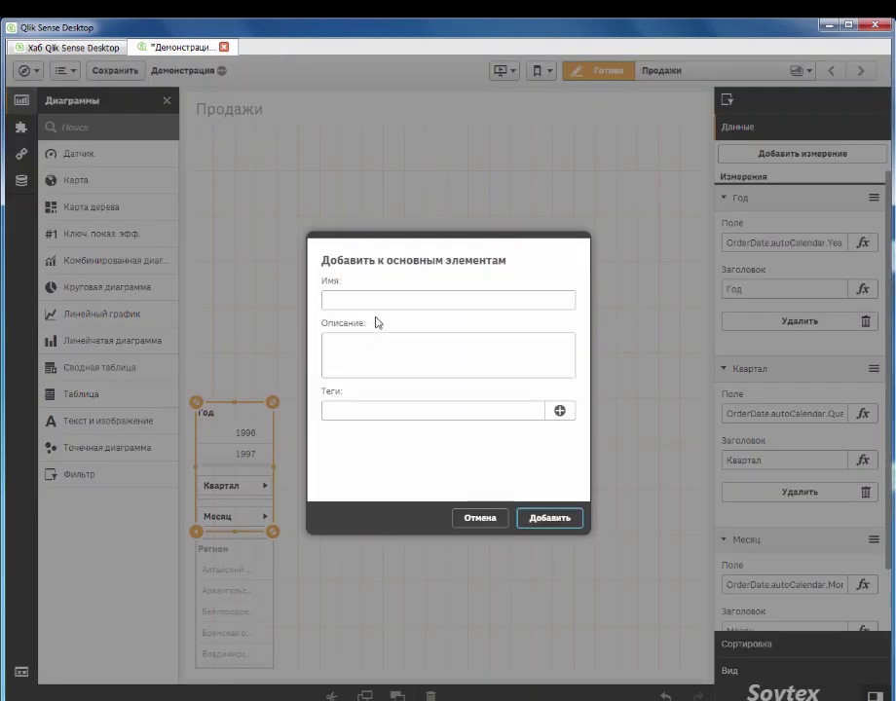
click(415, 297)
text(Кален)
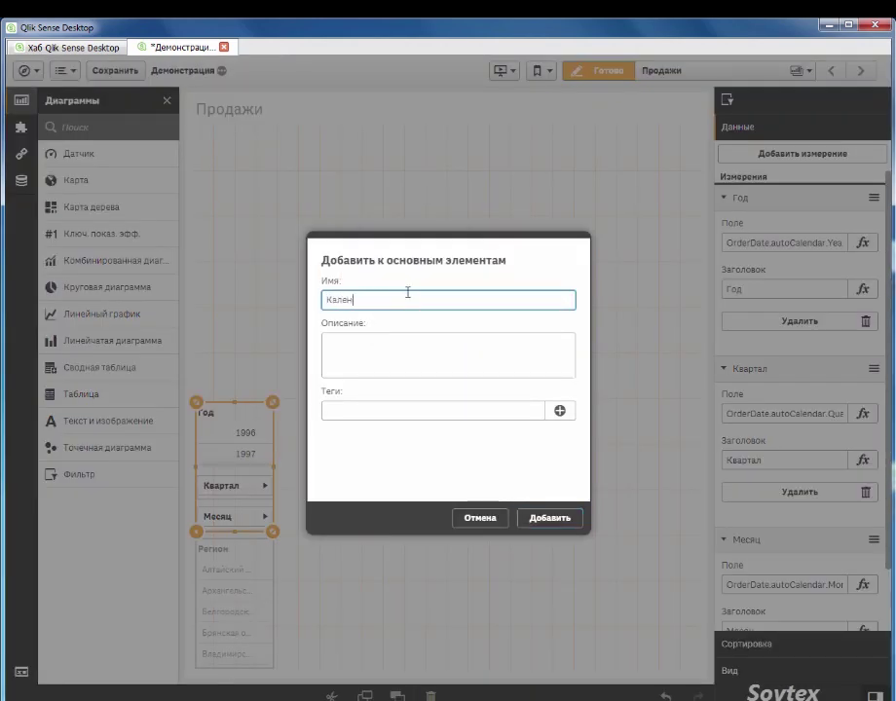
text(дарь)
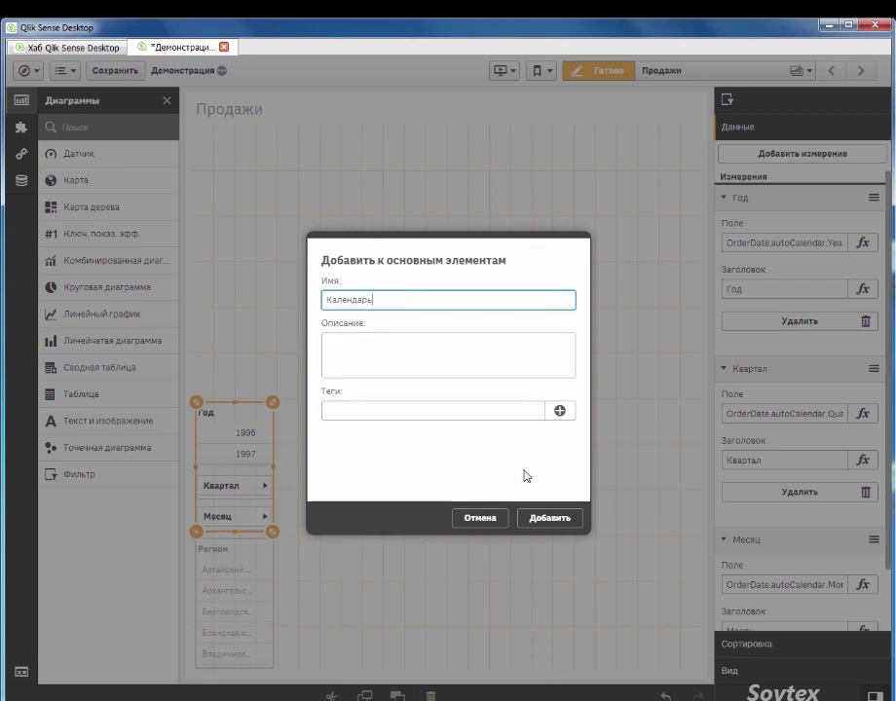
click(564, 517)
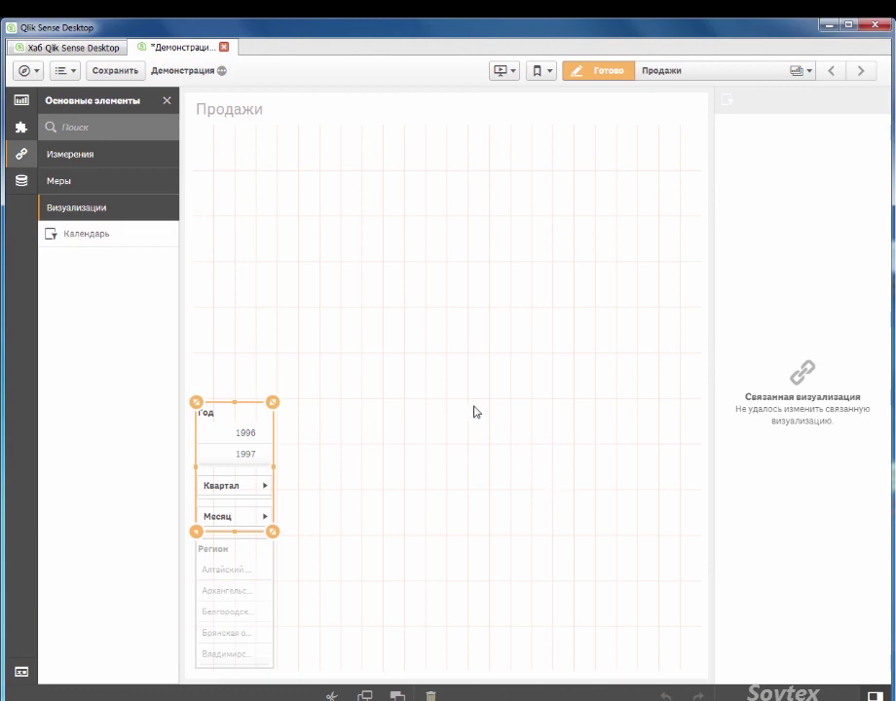
Place a bar chart on the sheet and shrink it to about fifteen columns by four rows in the upper-right corner.
click(22, 100)
drag(111, 340, 585, 234)
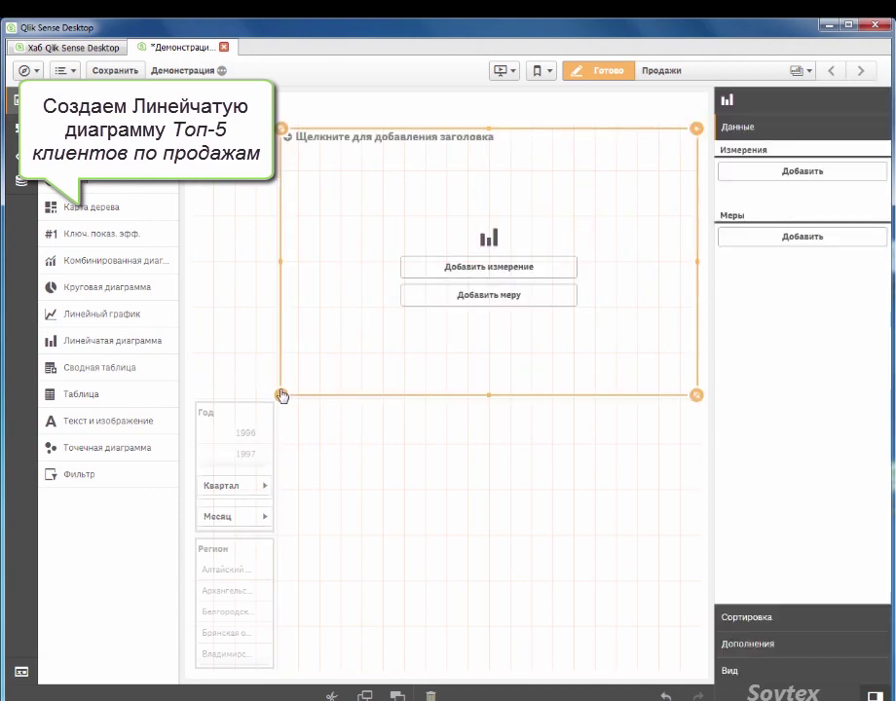
drag(282, 394, 386, 327)
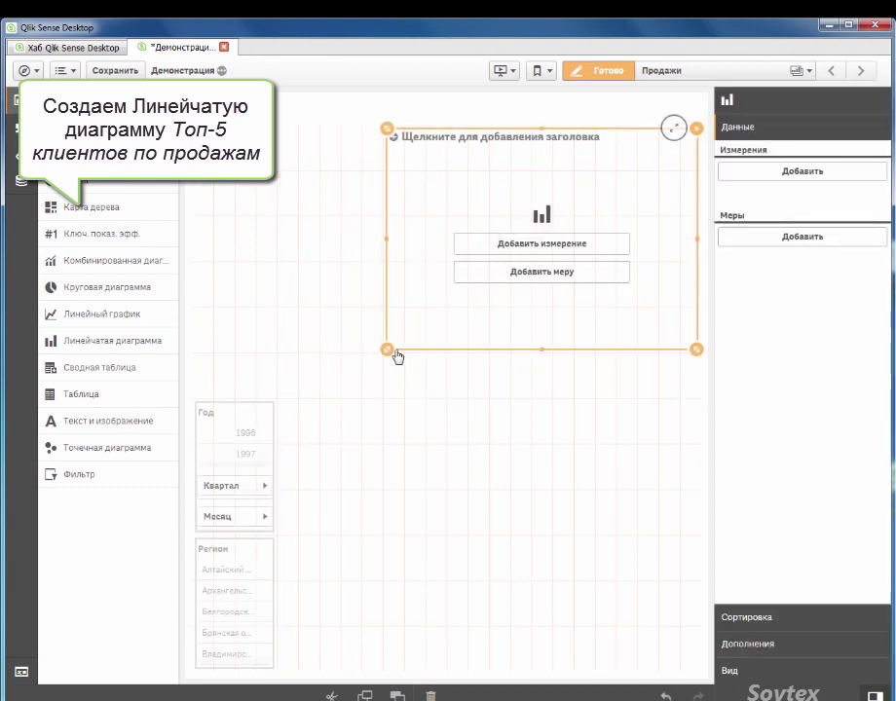
drag(387, 353, 383, 314)
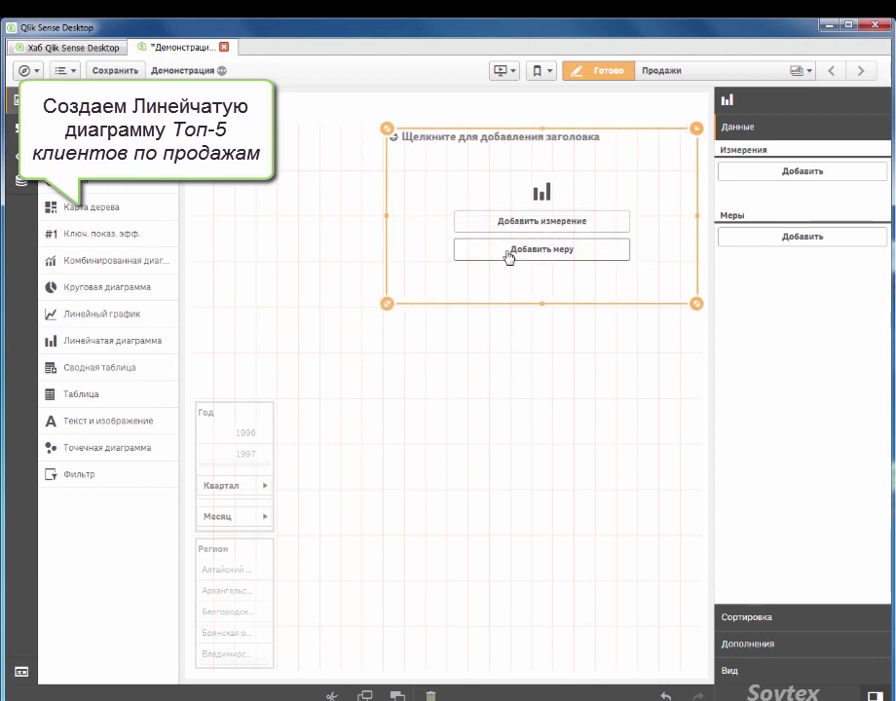
Add Customers.CompanyName as the bar chart's dimension and the master measure "Продажи" as its measure.
click(526, 221)
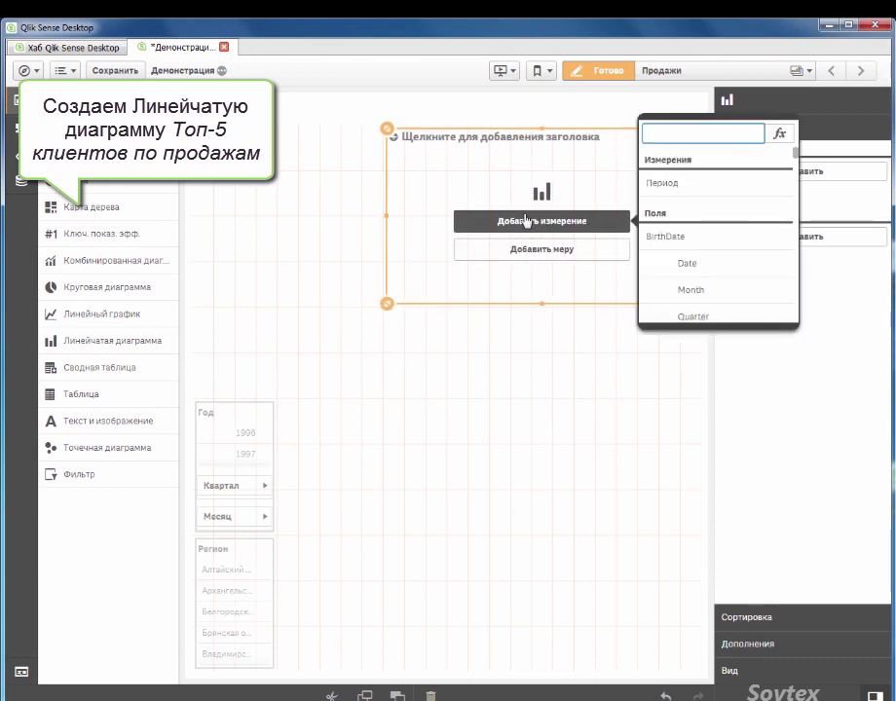
text(comp)
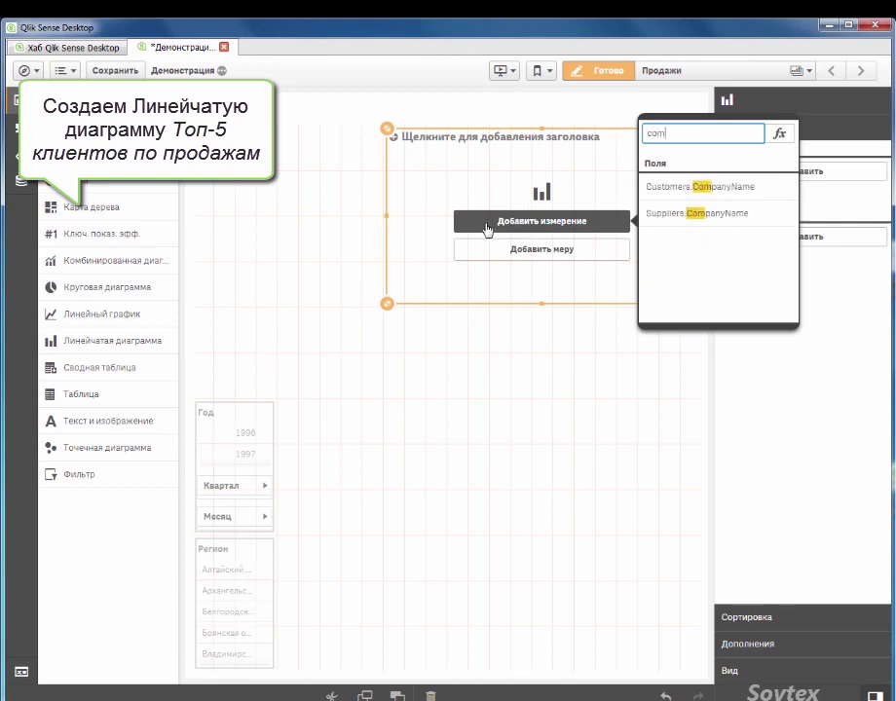
click(682, 189)
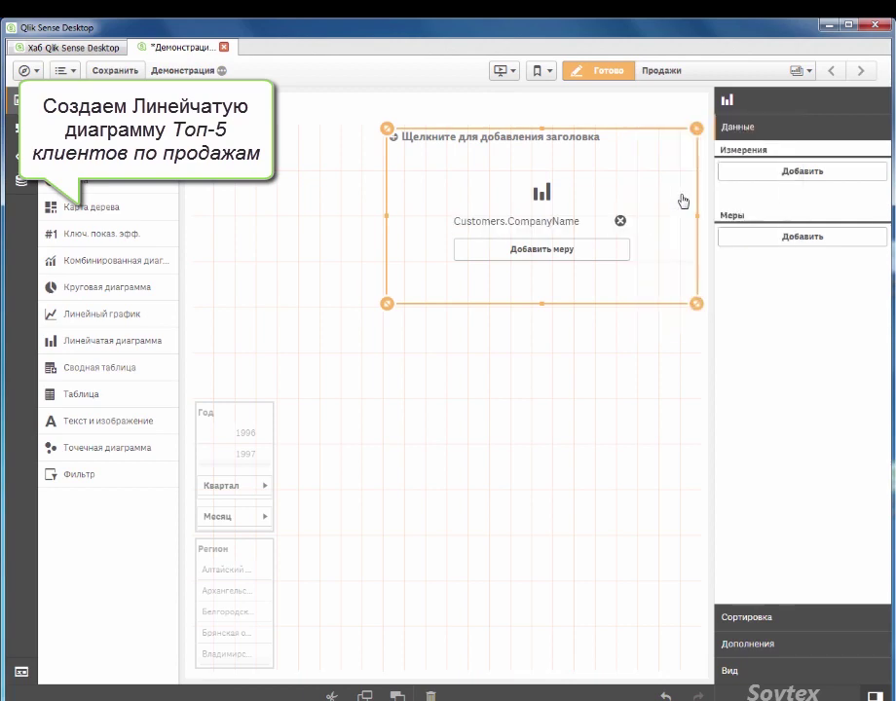
click(617, 252)
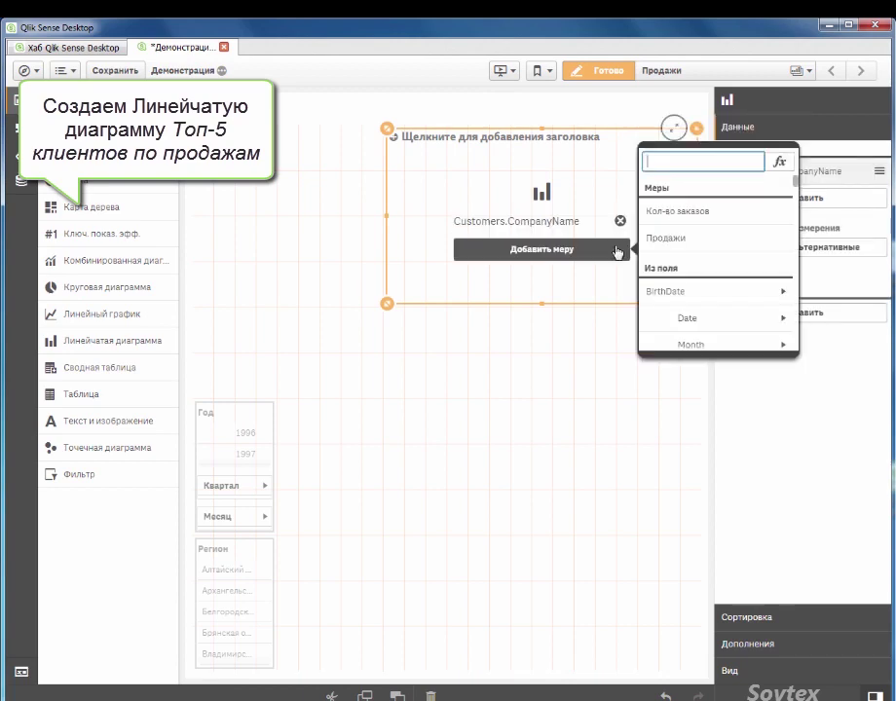
click(672, 249)
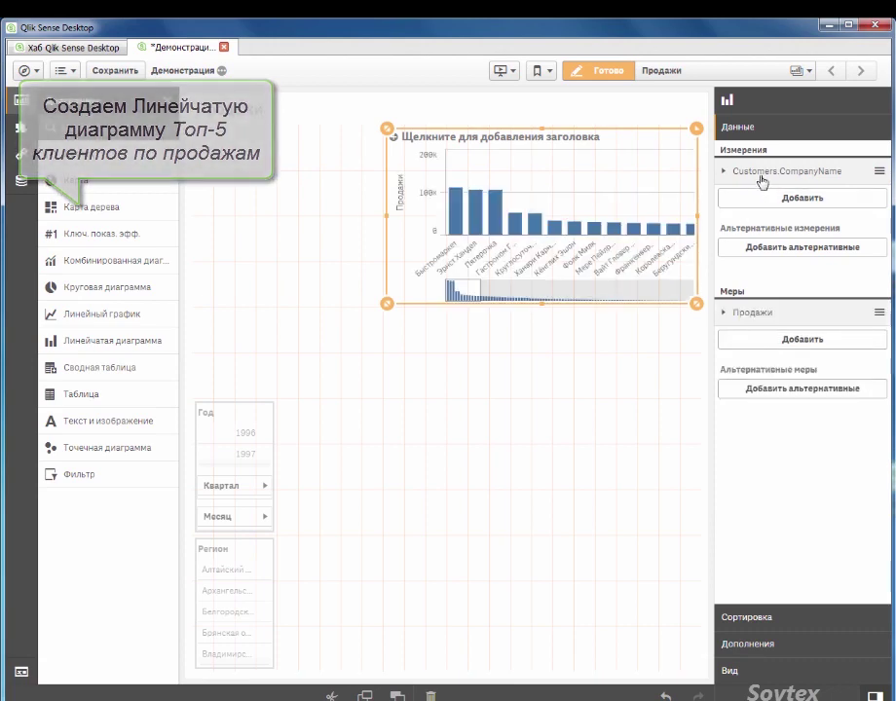
Label the bar chart's company dimension "Клиент" and limit it to a fixed number of the top 5, without showing others.
click(759, 174)
click(784, 261)
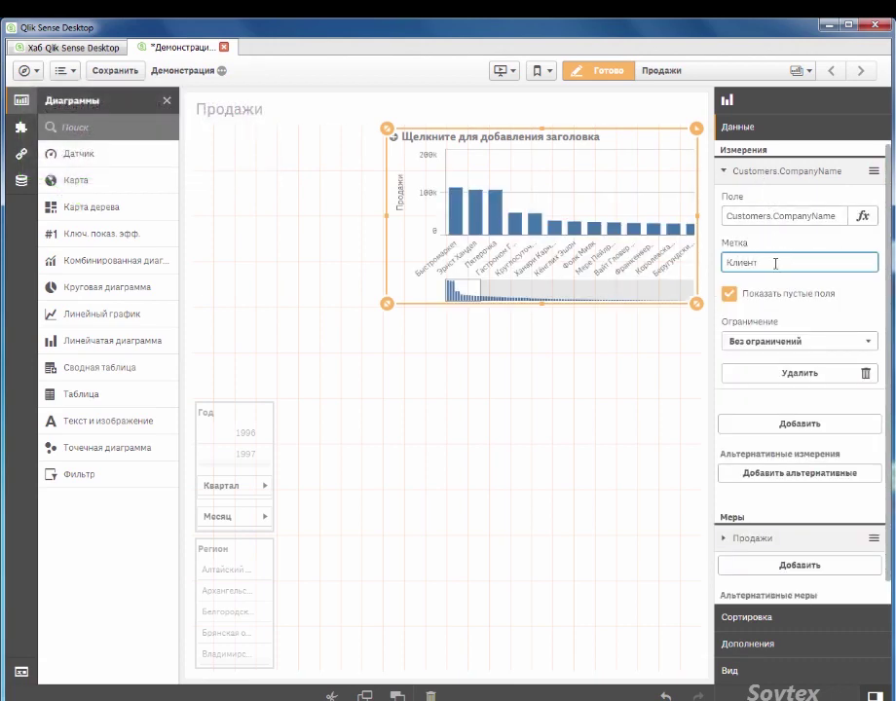
click(741, 345)
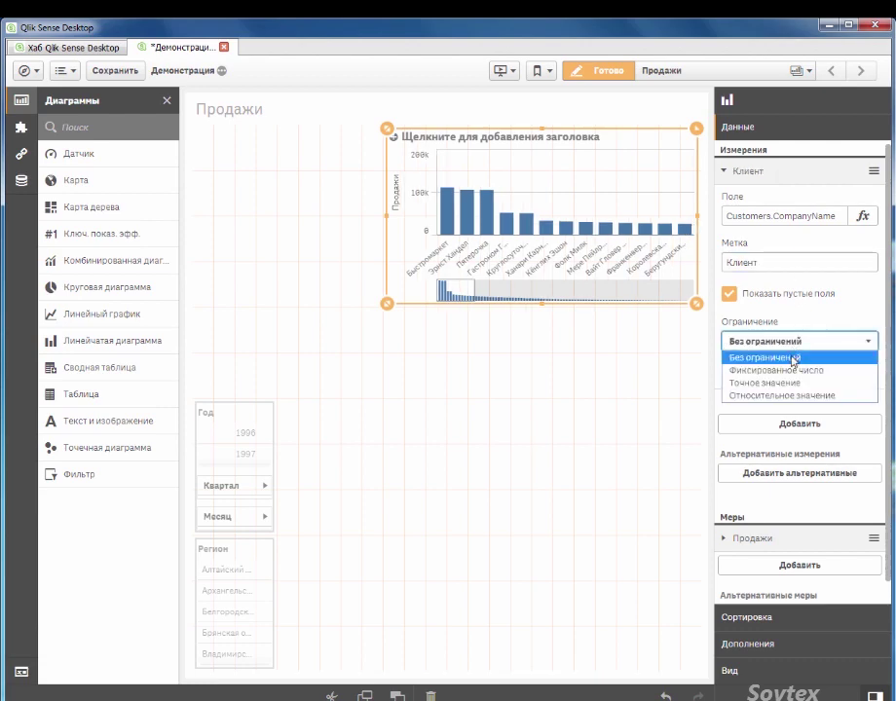
click(793, 371)
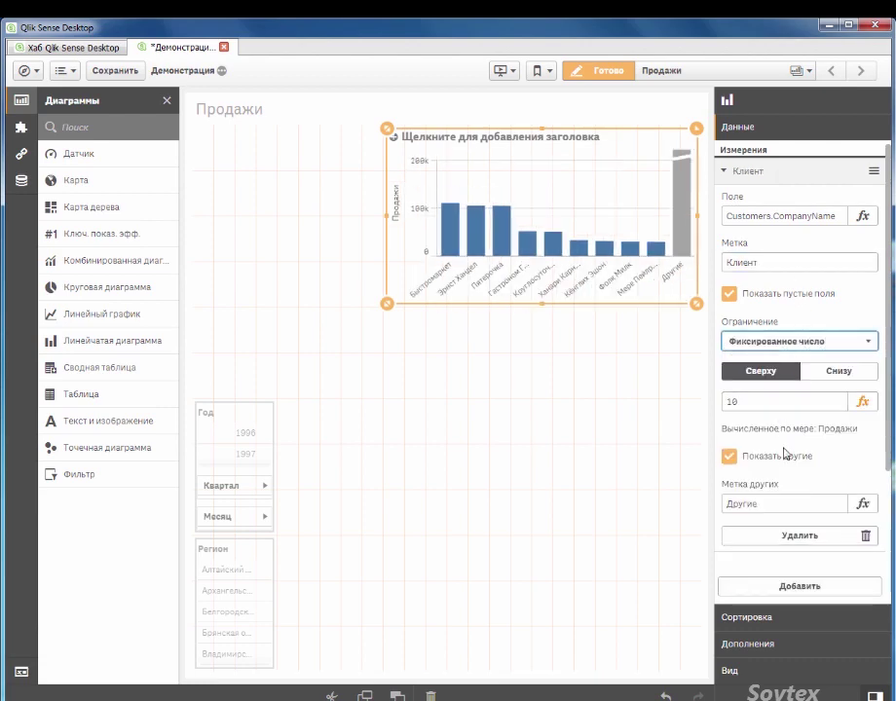
click(785, 460)
click(774, 403)
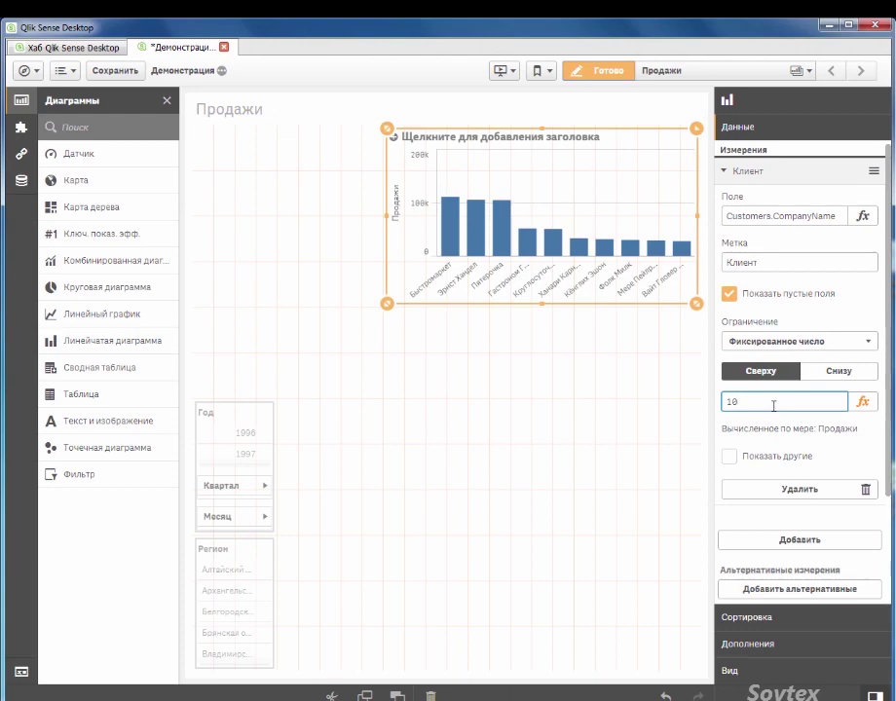
text(5)
key(Return)
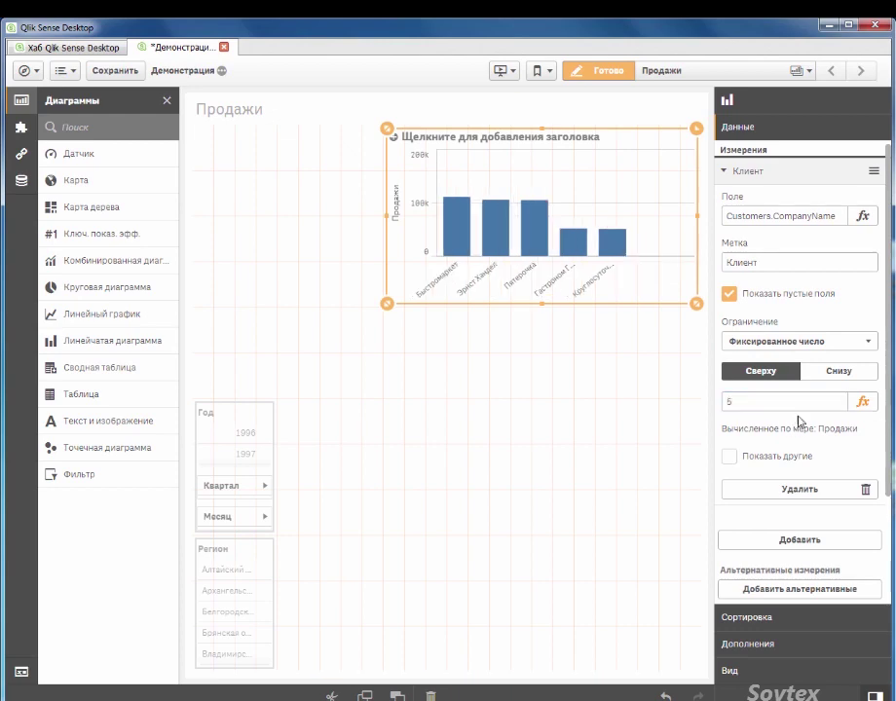
click(760, 172)
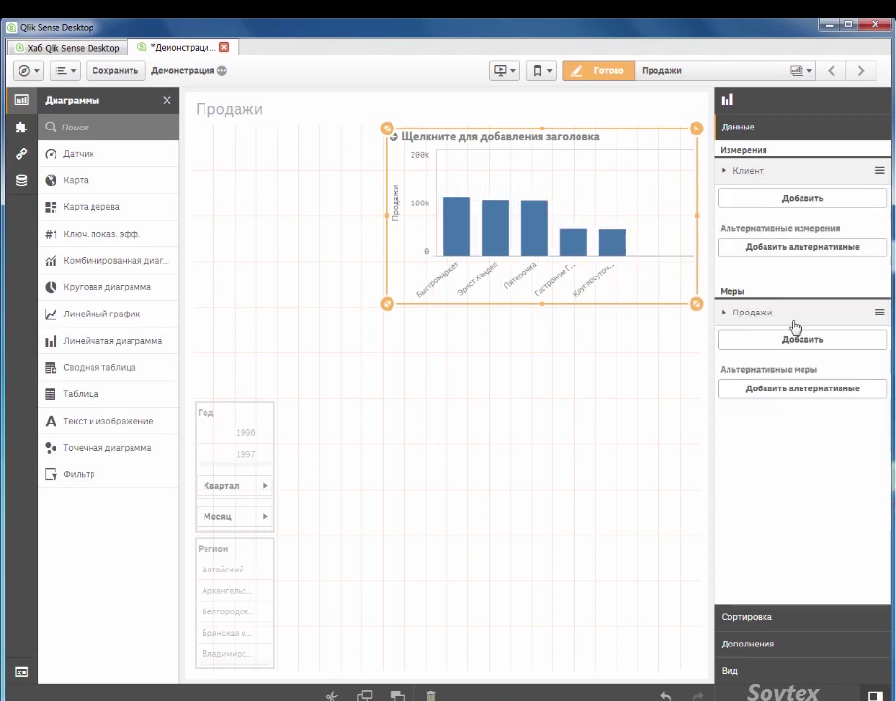
Switch the "Клиент" dimension to custom sorting, by numeric value instead of alphabetically.
click(780, 620)
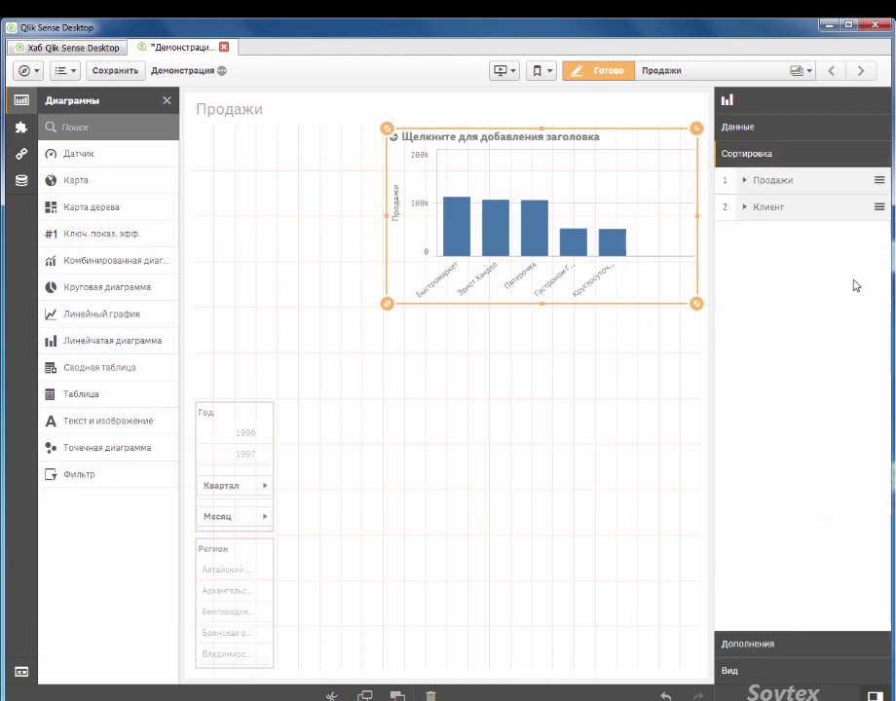
click(821, 212)
click(868, 241)
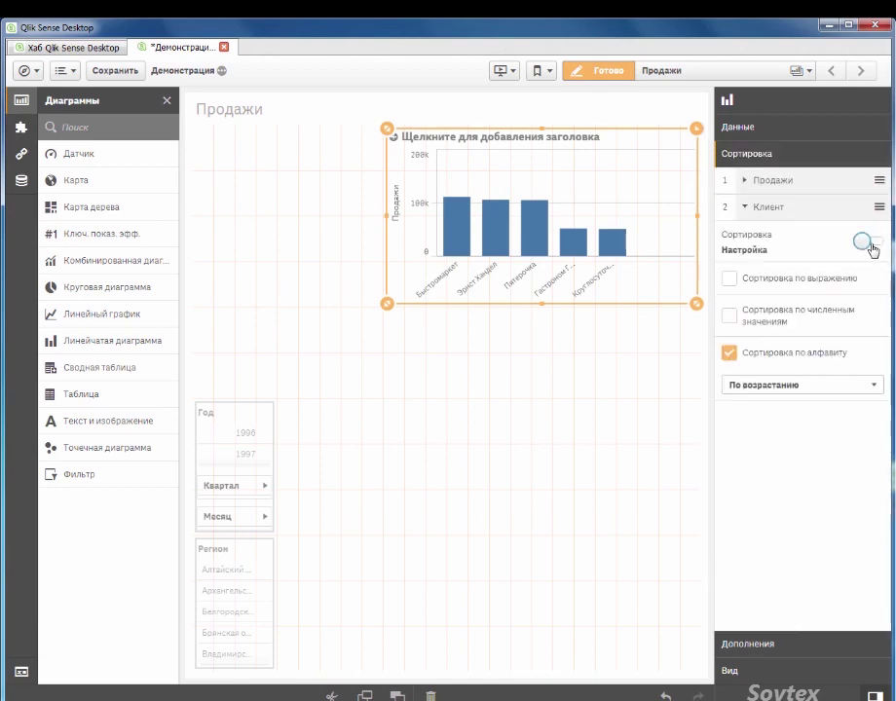
click(797, 356)
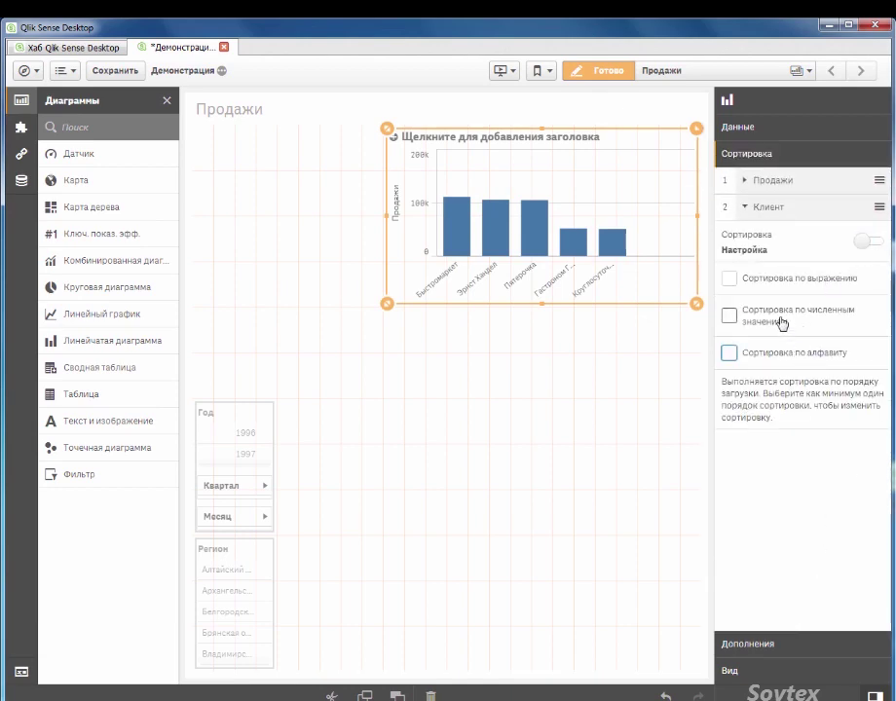
click(783, 321)
click(779, 209)
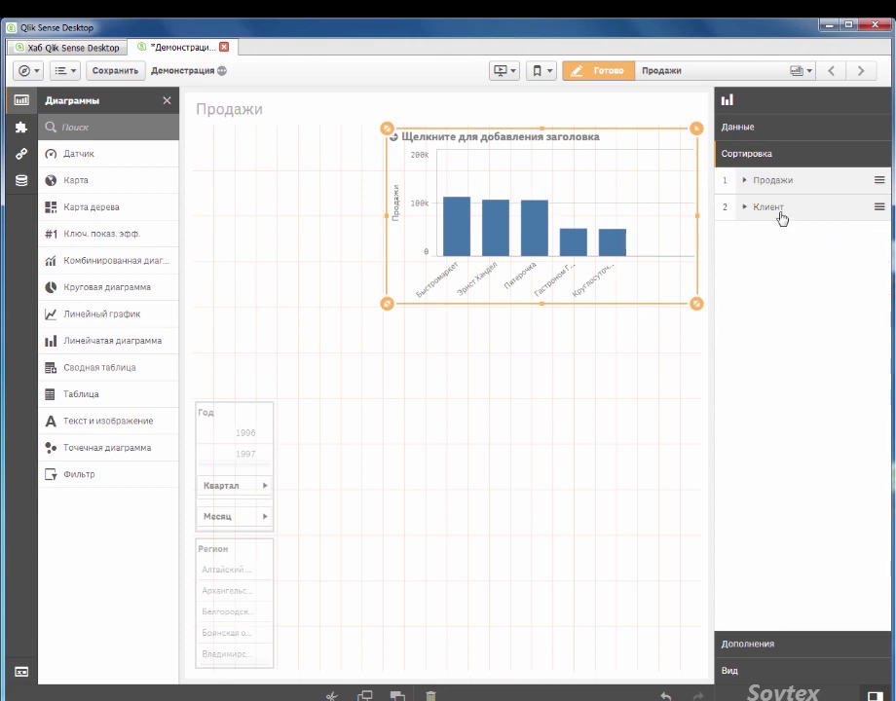
Set the bar chart's title to "Топ-5 клиентов".
click(770, 672)
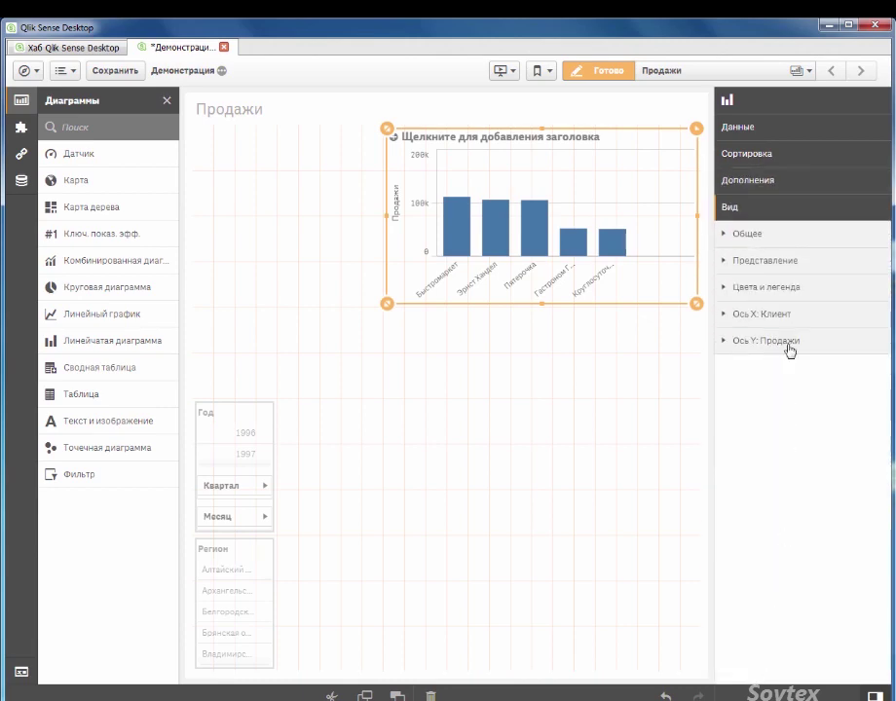
click(770, 236)
click(785, 320)
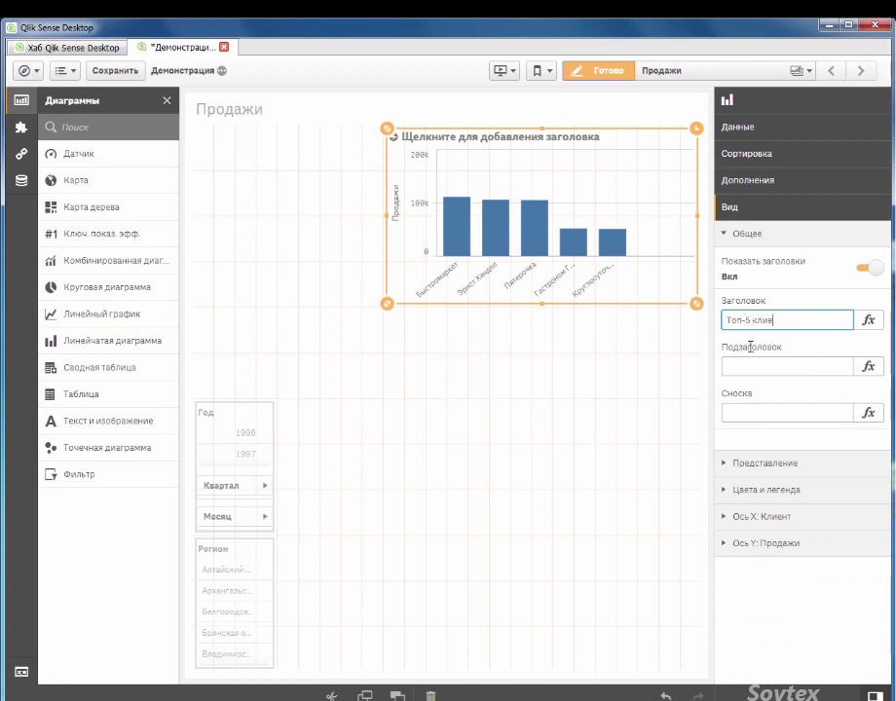
text(Топ-5 клиентов)
click(763, 237)
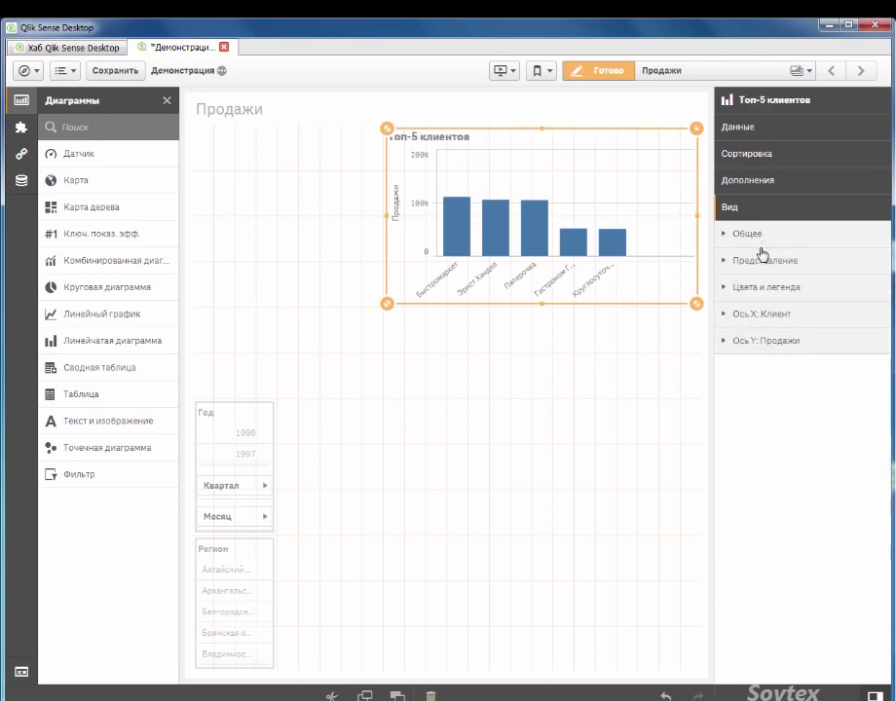
Try the horizontal presentation for the "Топ-5 клиентов" bar chart and switch it back to vertical.
click(762, 261)
click(824, 298)
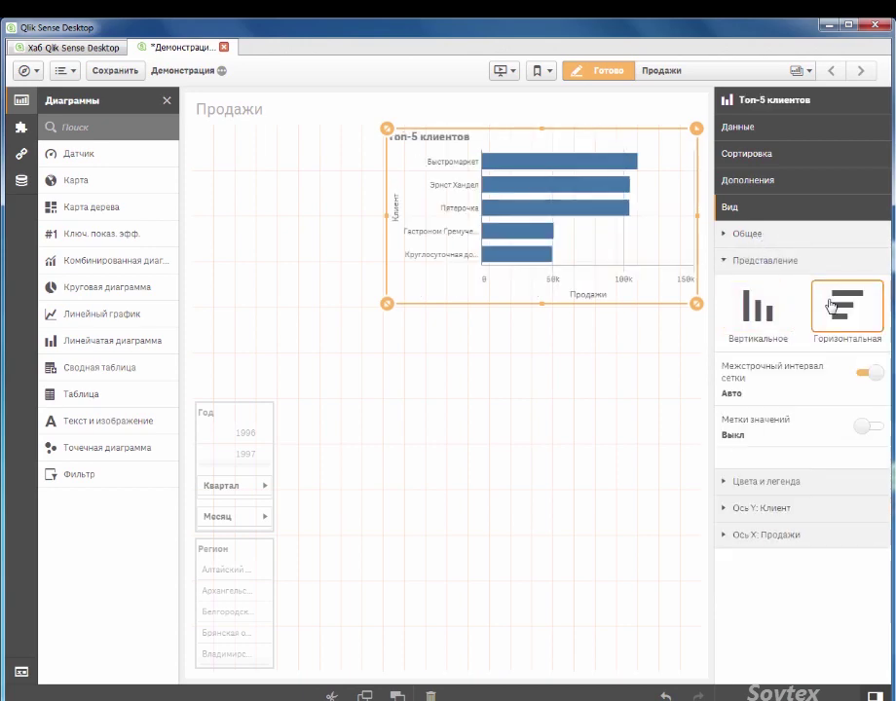
click(792, 305)
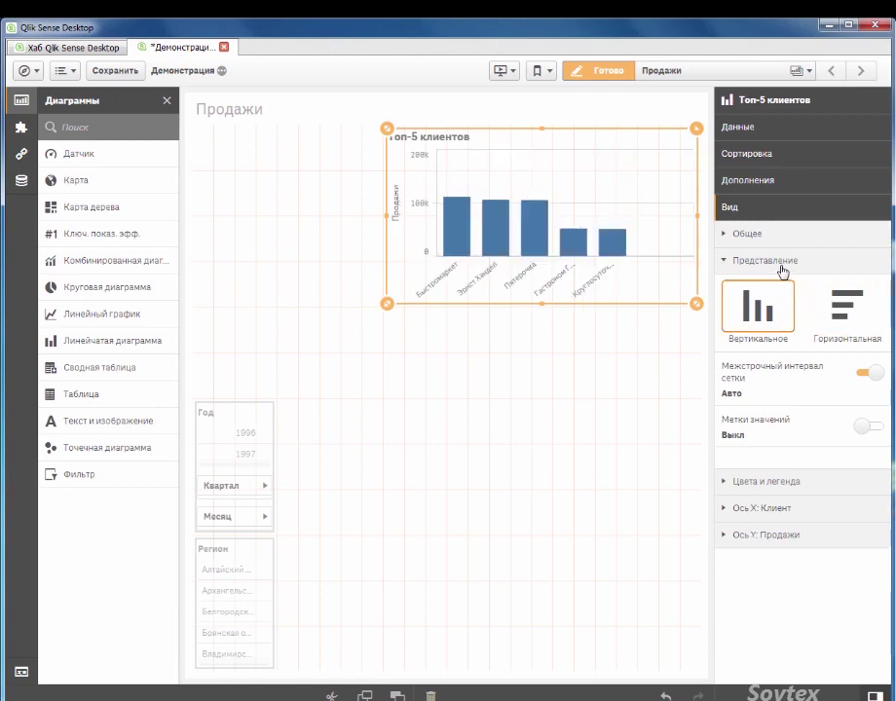
click(782, 263)
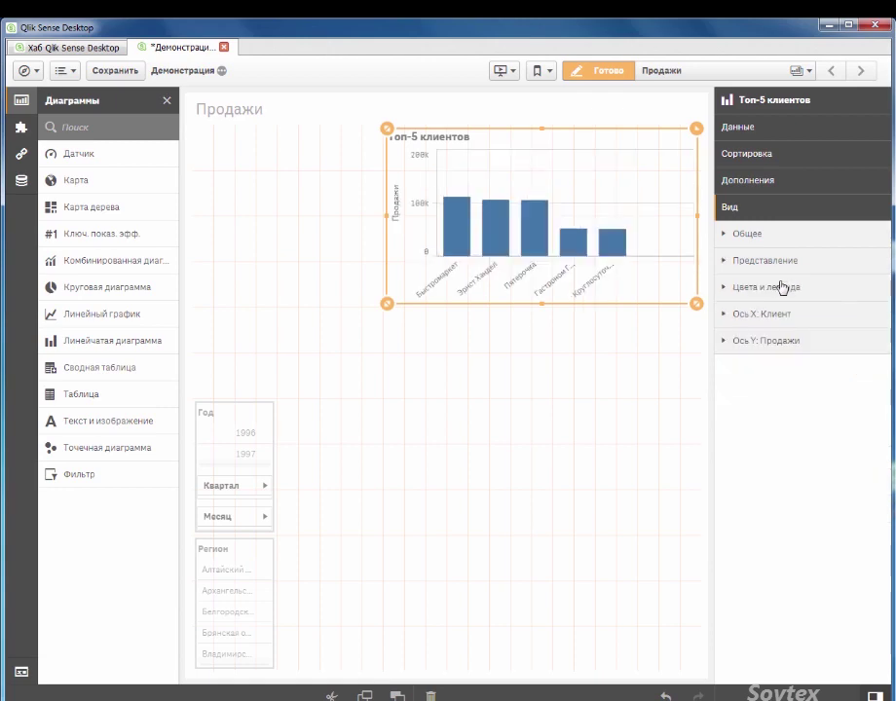
Switch the bar chart to custom colours by dimension ("По измерению") and hide the legend title.
click(782, 288)
click(866, 322)
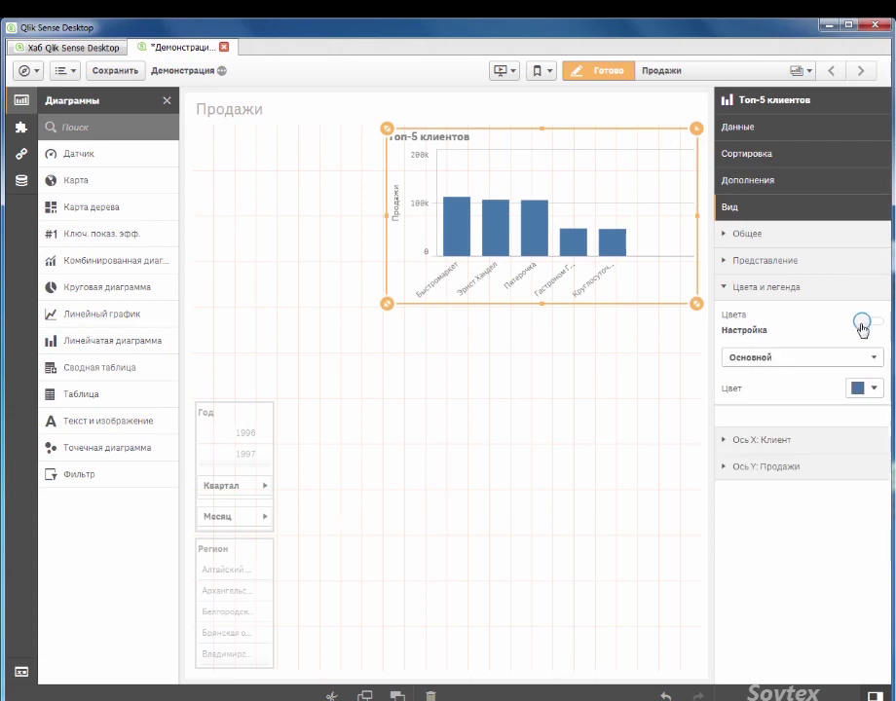
click(864, 361)
click(858, 386)
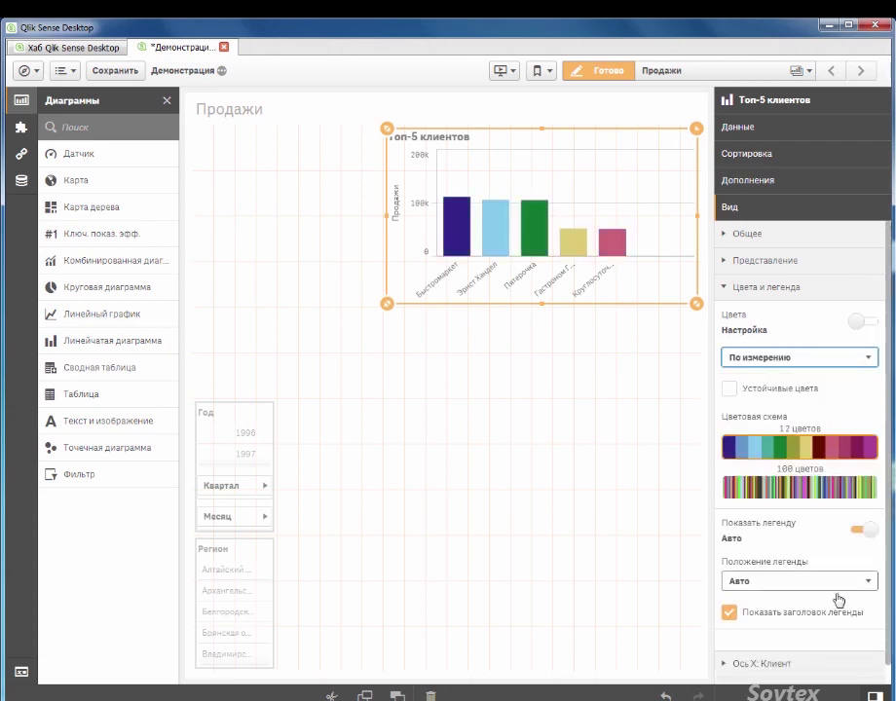
click(740, 618)
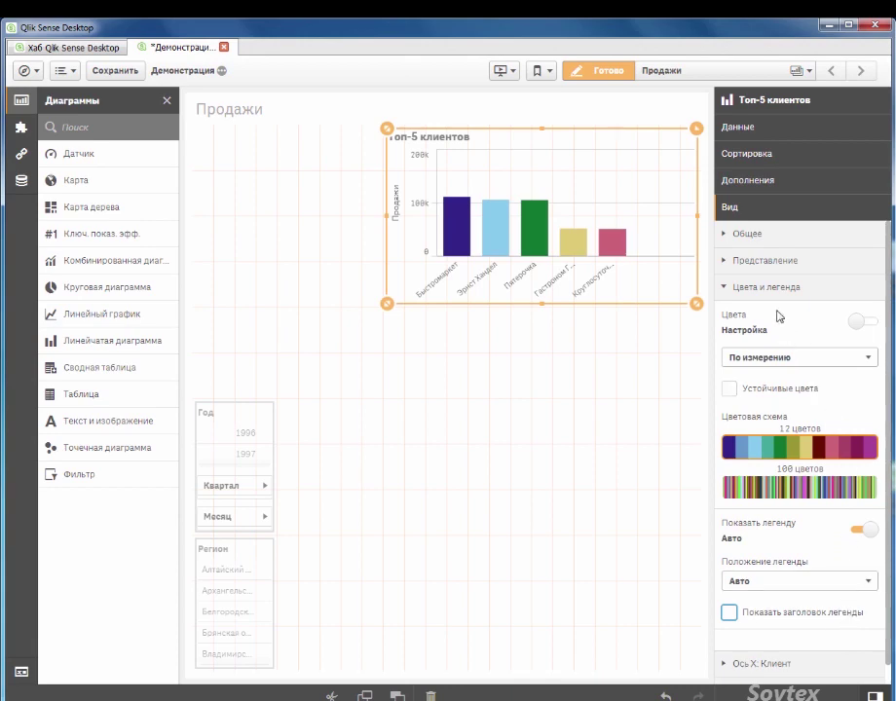
click(745, 289)
Show only labels ("Только метки"), without titles, on the bar chart's X axis "Клиент" and Y axis "Продажи".
click(785, 315)
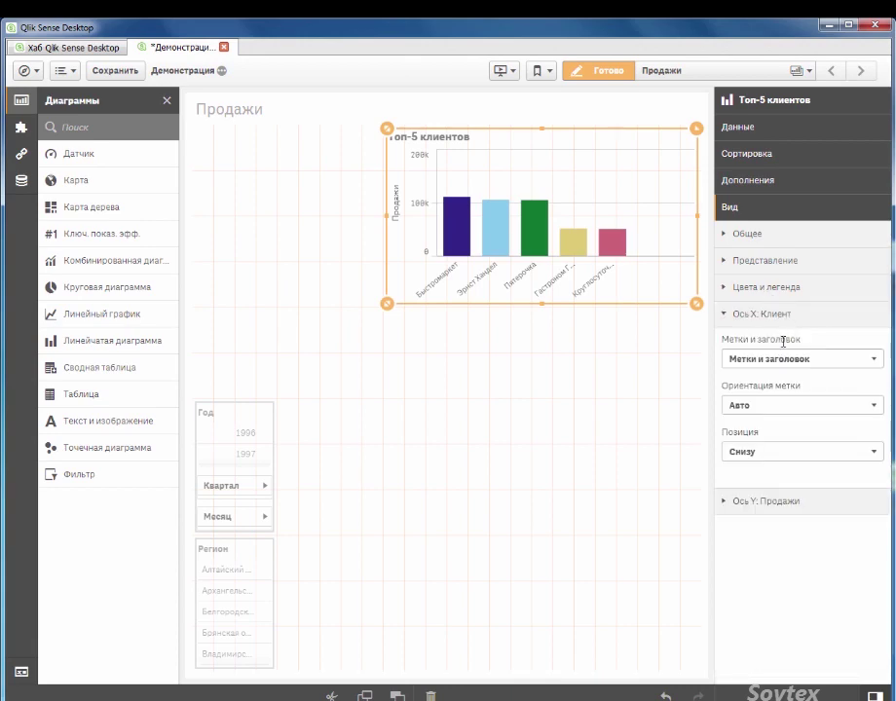
click(785, 360)
click(780, 387)
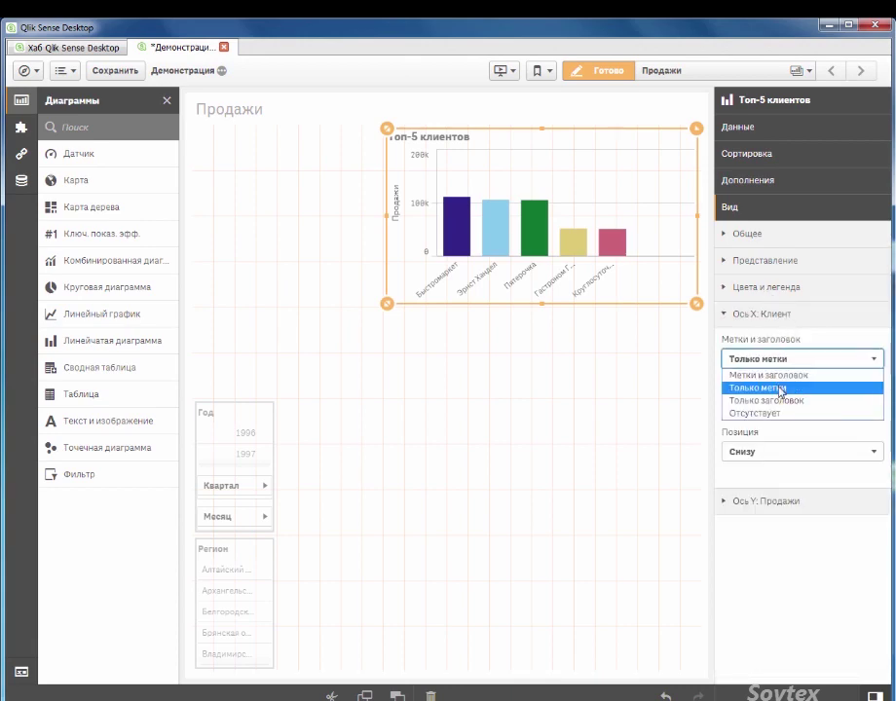
click(782, 315)
click(779, 340)
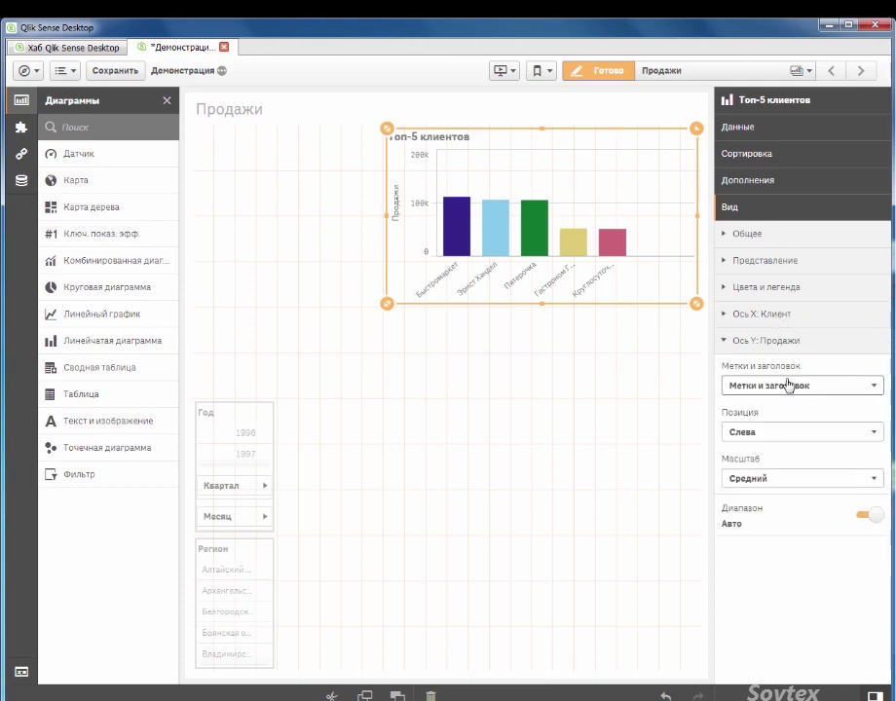
click(787, 385)
click(783, 416)
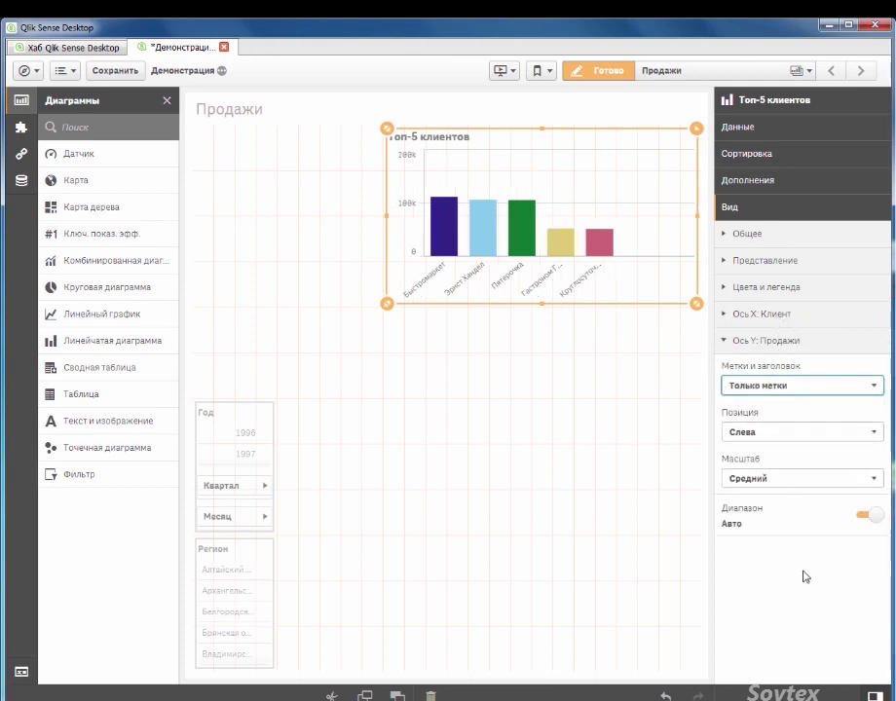
click(586, 406)
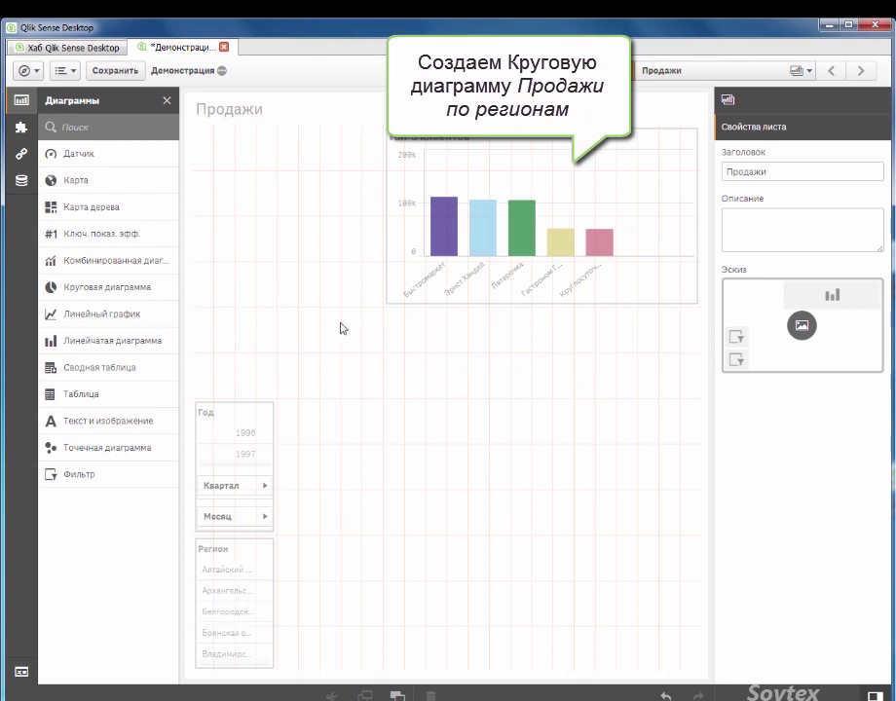
Add a pie chart beside the bar chart with TerritoryDescription as its dimension and the master measure "Продажи".
drag(255, 293, 291, 244)
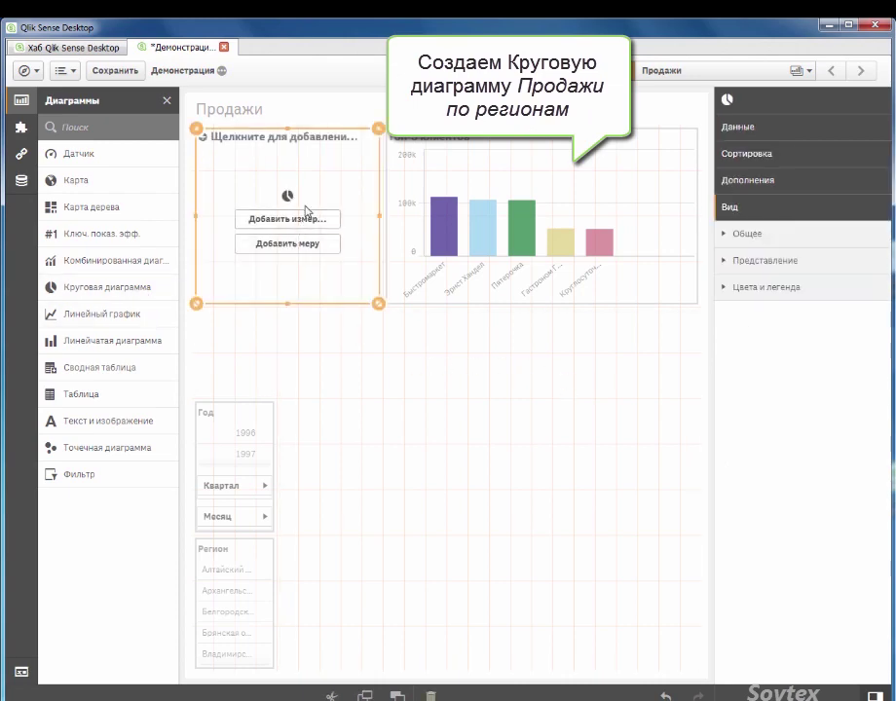
click(308, 219)
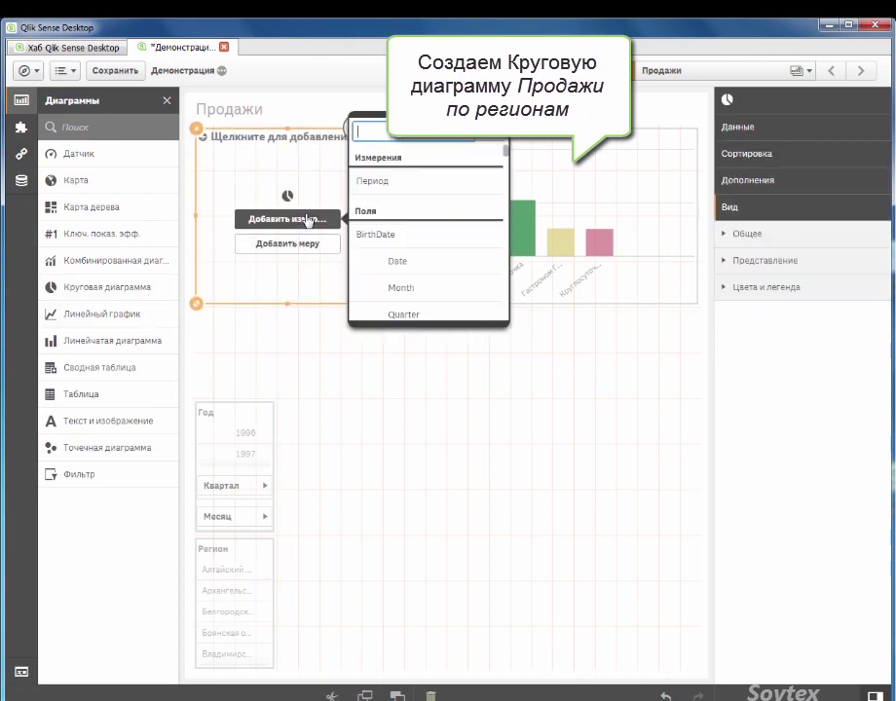
text(reg)
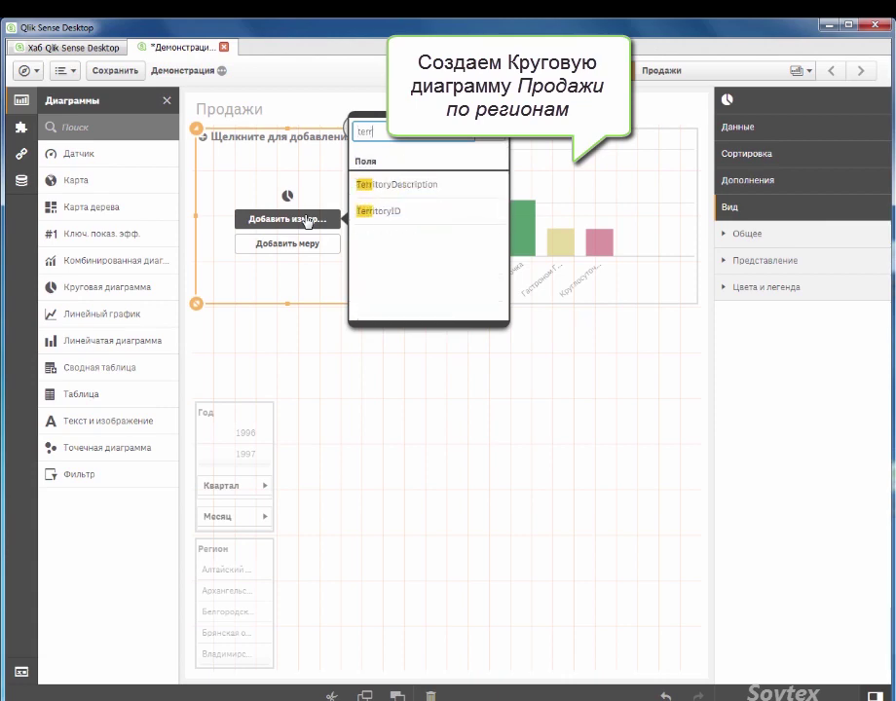
click(410, 191)
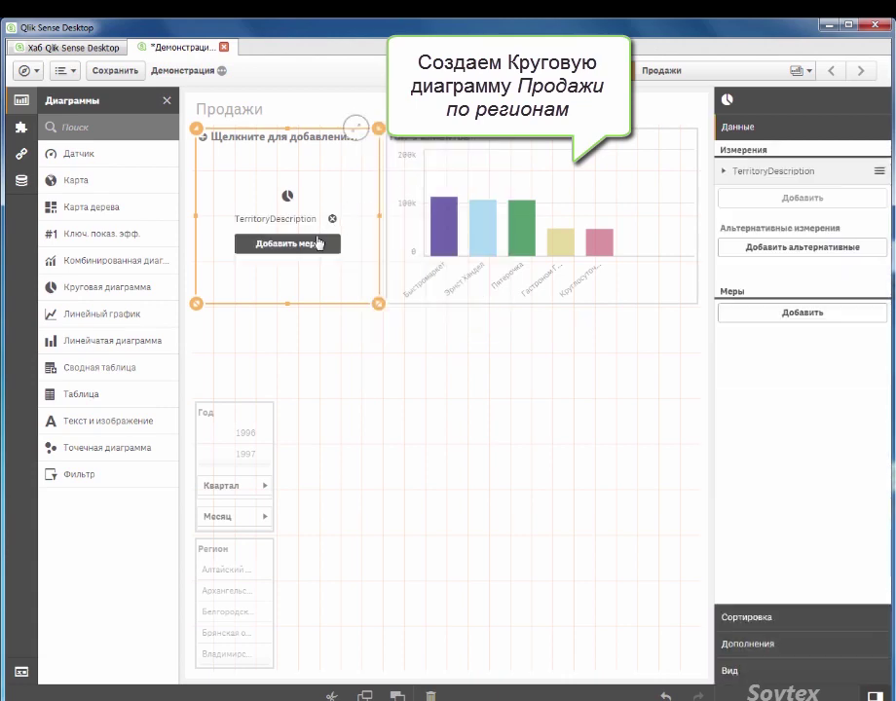
click(287, 244)
click(371, 237)
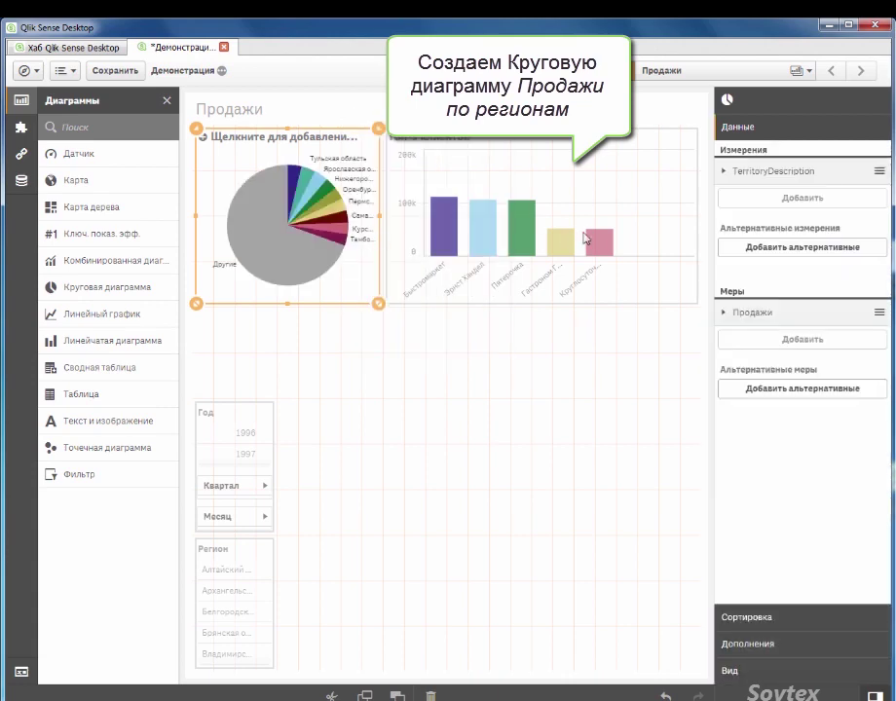
Label the pie chart's territory dimension "Регион" and stop showing others.
click(761, 172)
click(791, 262)
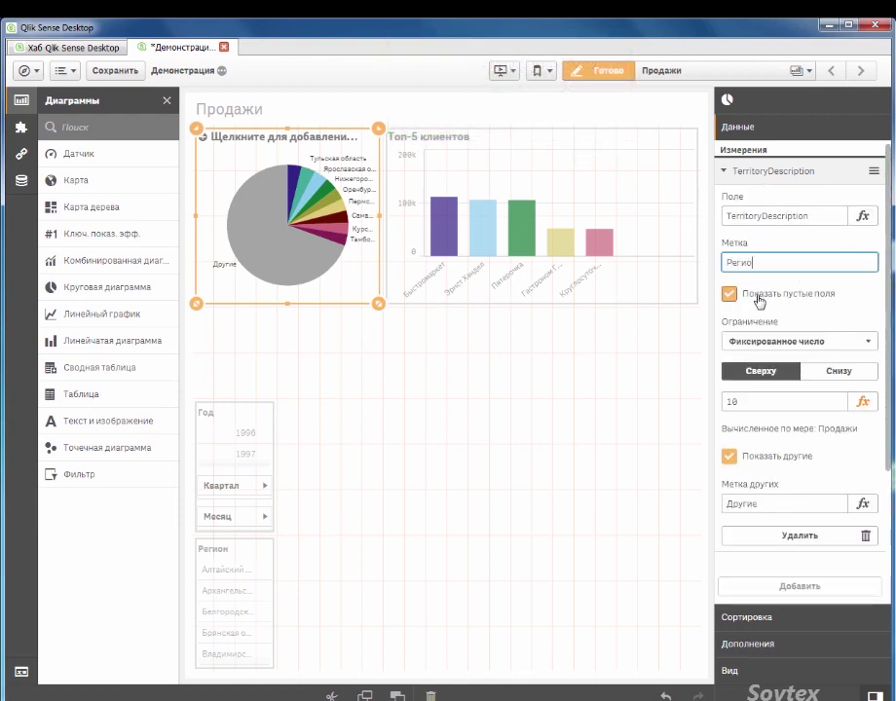
click(805, 458)
click(738, 176)
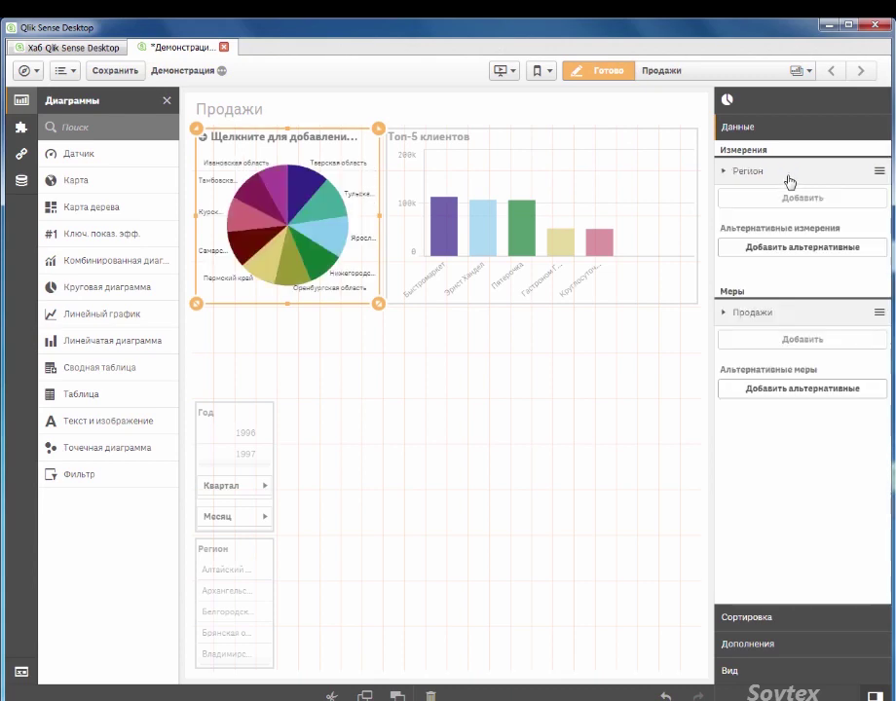
Set the pie chart's title to "Продажи по регионам".
click(784, 668)
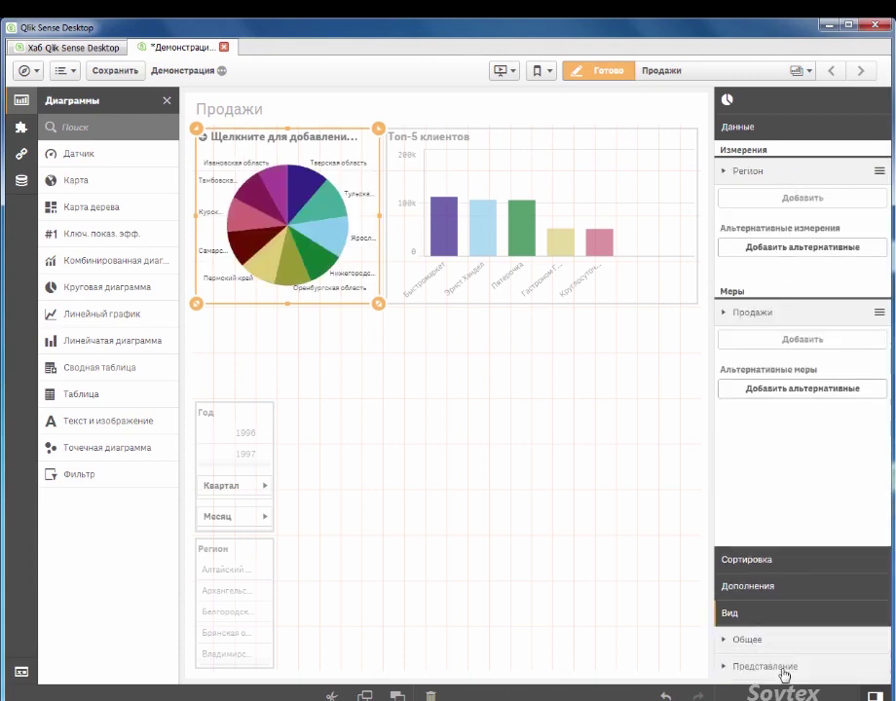
click(760, 237)
click(768, 326)
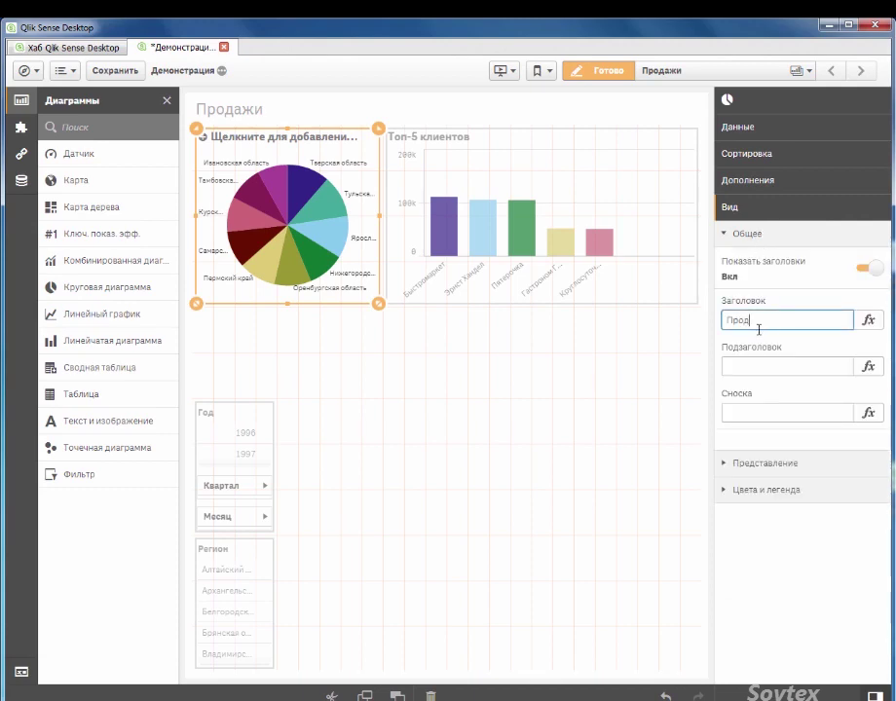
text(Продажи по регионам)
key(Return)
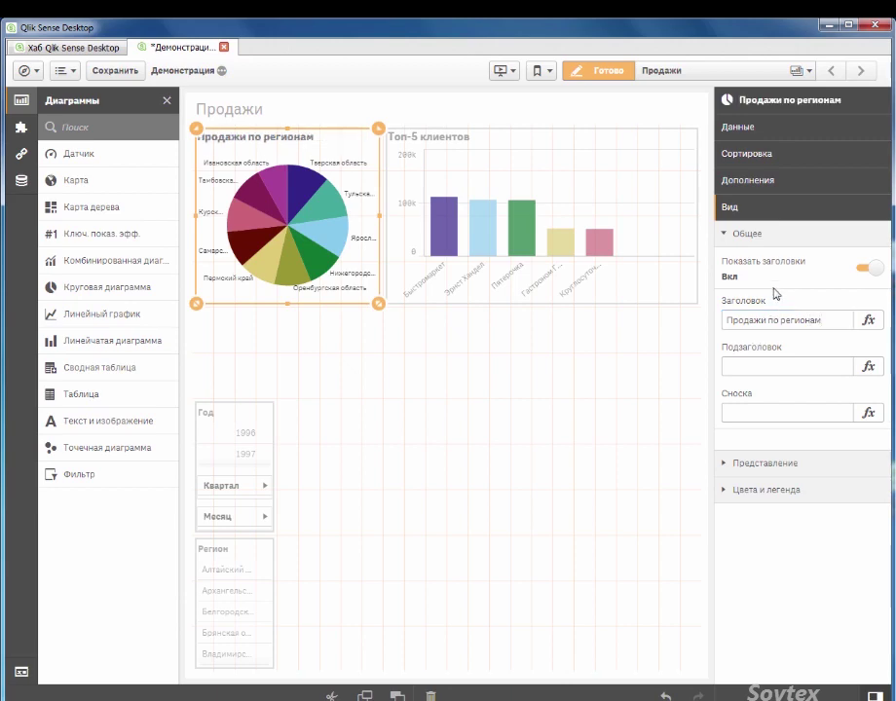
Present the pie chart as a ring ("Кольцо"), with the dimension label off and custom value labels showing "Доля".
click(751, 237)
click(766, 261)
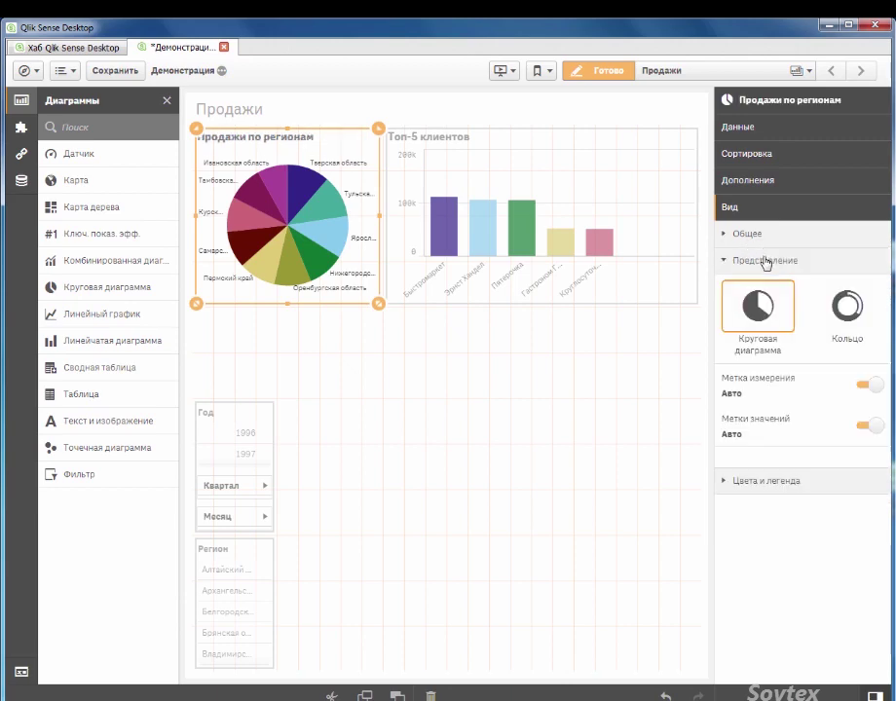
click(838, 300)
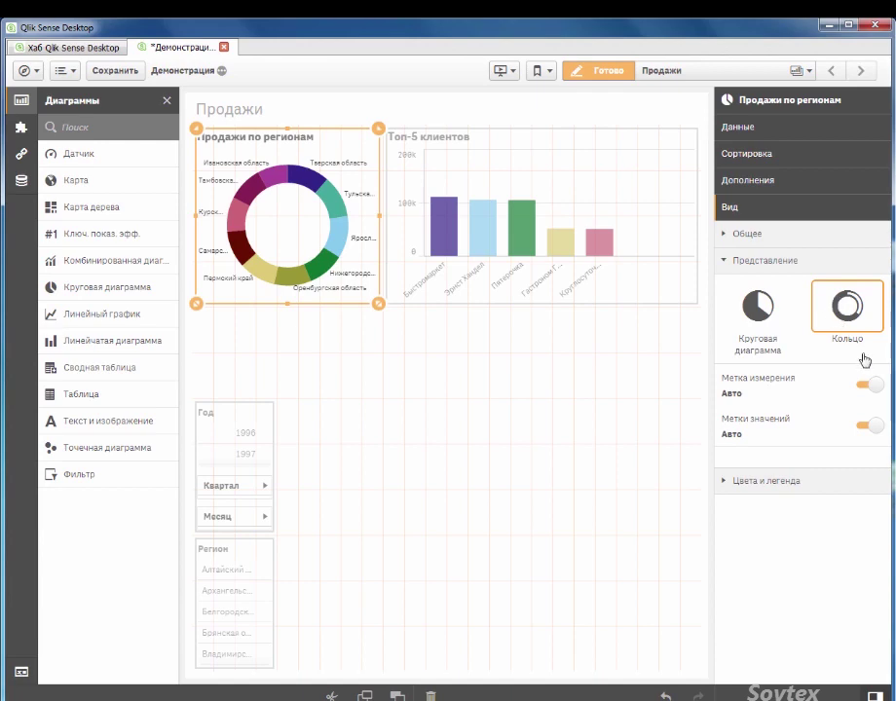
click(873, 385)
click(876, 426)
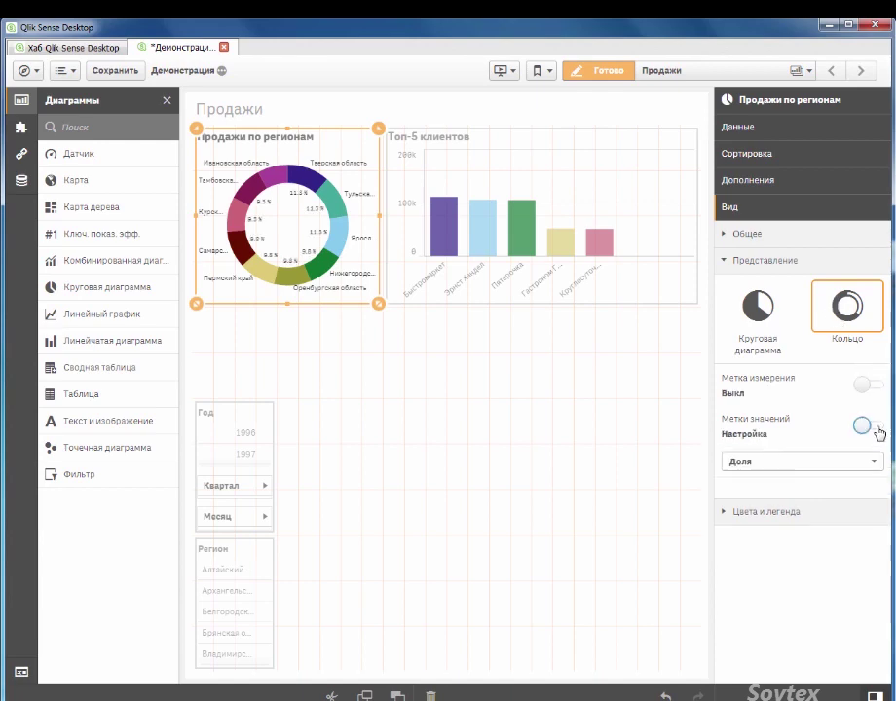
click(758, 261)
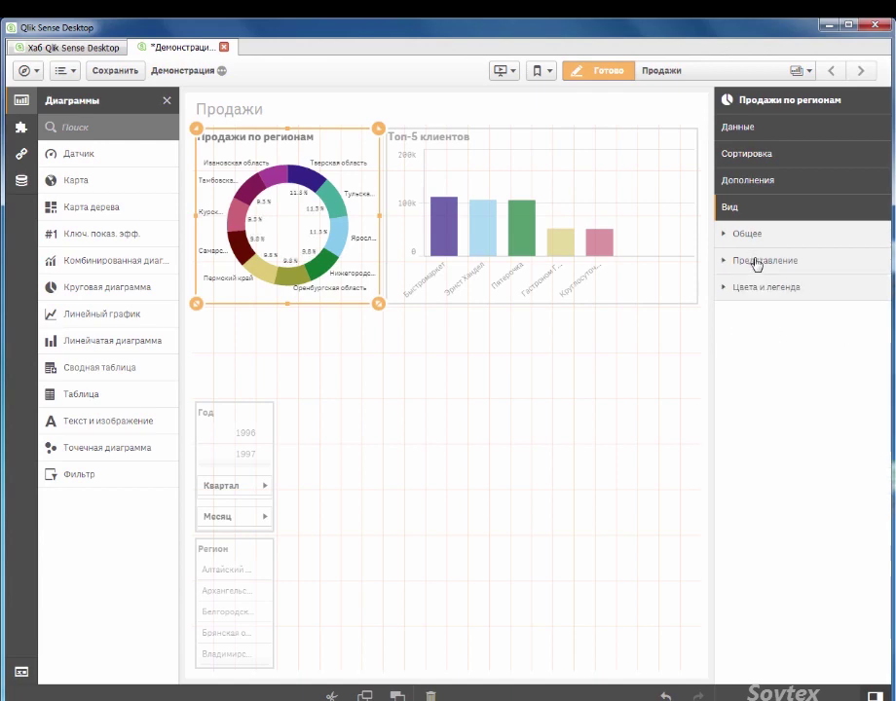
click(767, 288)
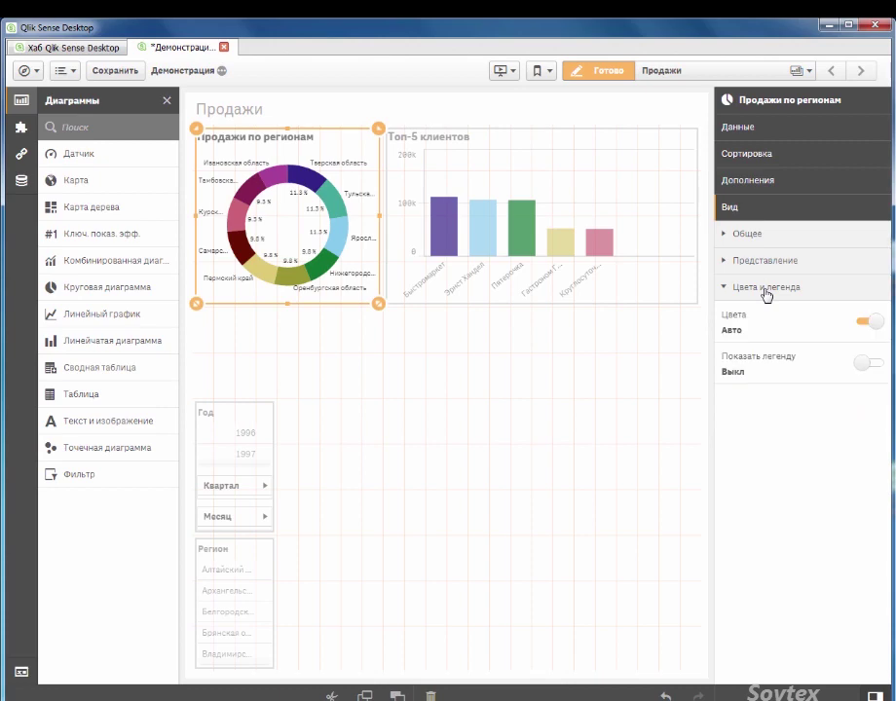
click(767, 289)
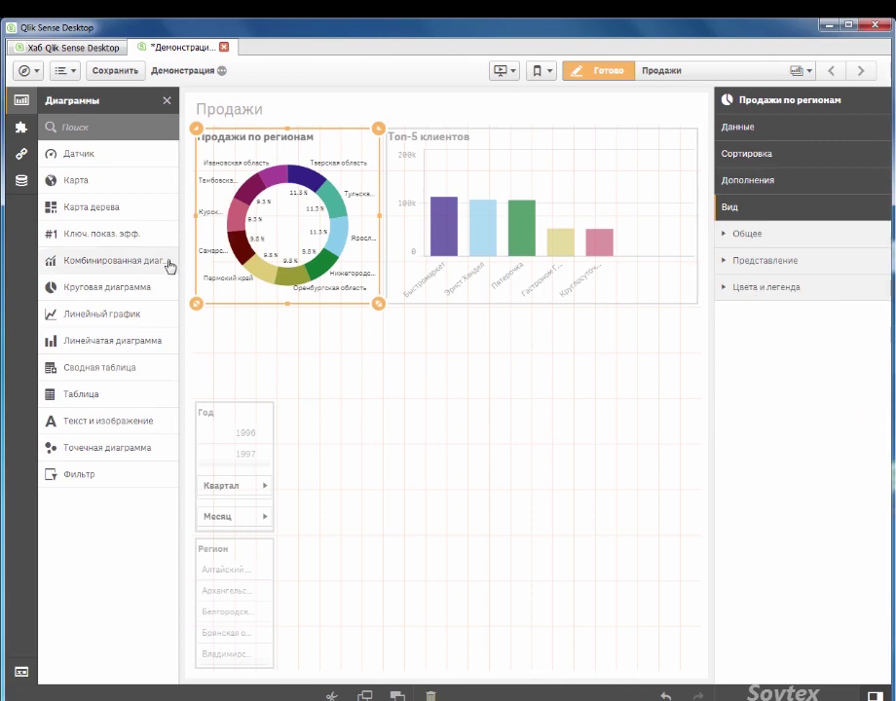
Place a combo chart low on the sheet, aligned with the bar chart's width, and add OrderDate.YearMonth as its dimension.
drag(150, 266, 525, 541)
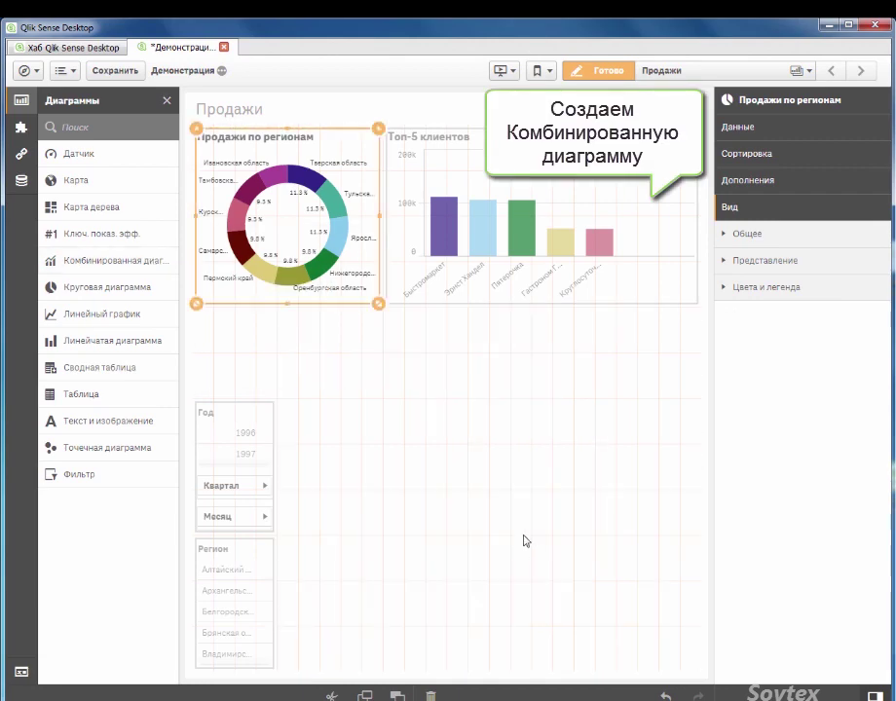
drag(286, 318, 396, 508)
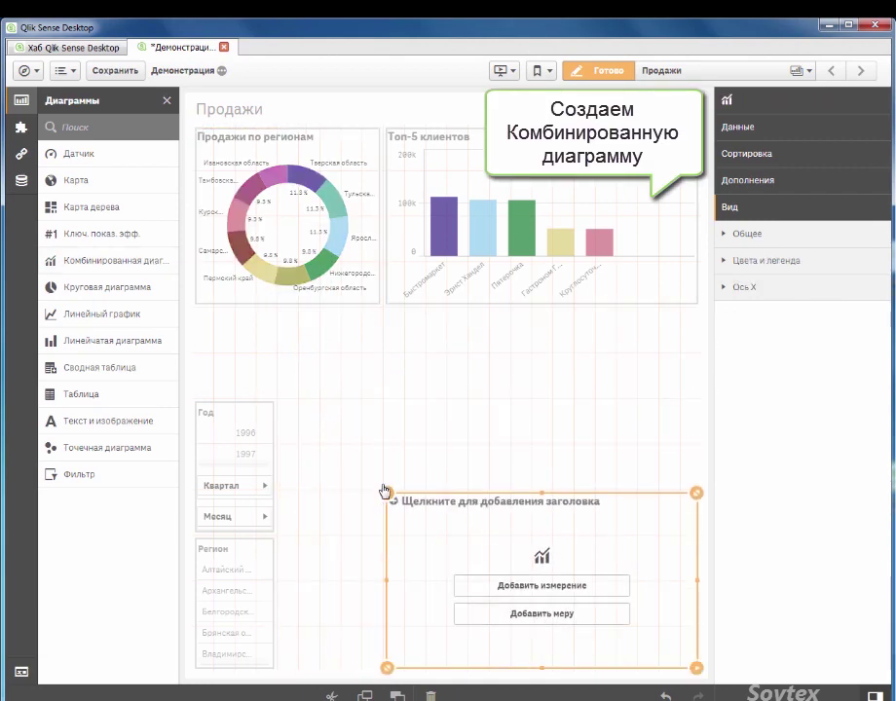
click(540, 586)
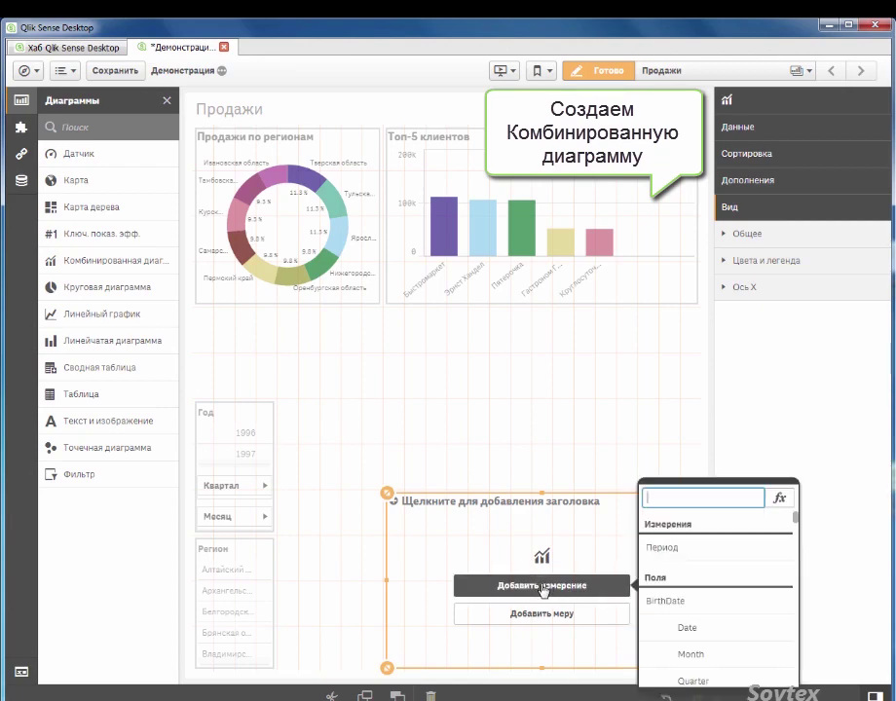
text(order)
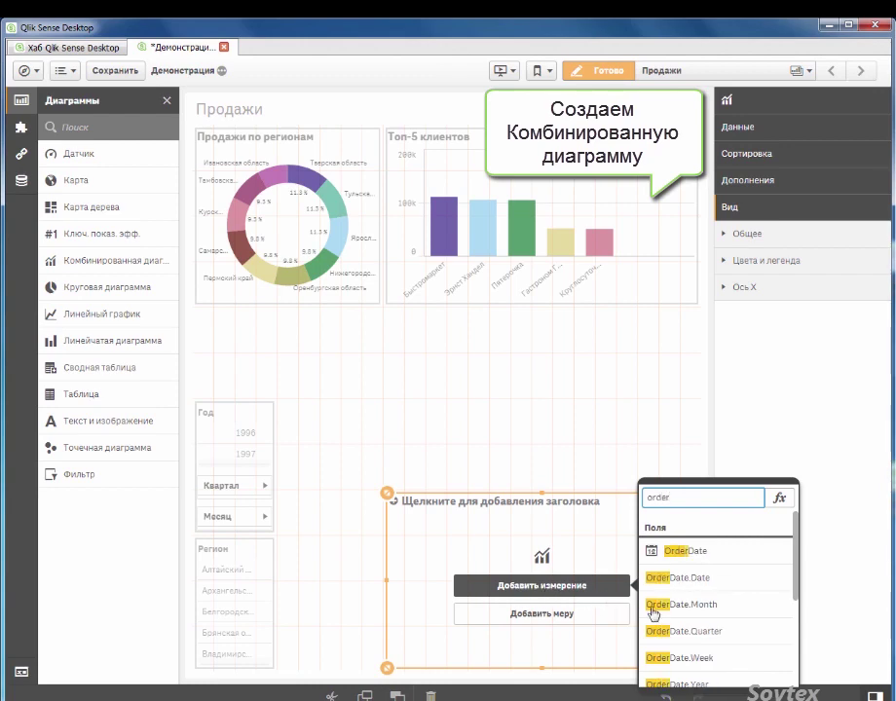
scroll(721, 618, down, 2)
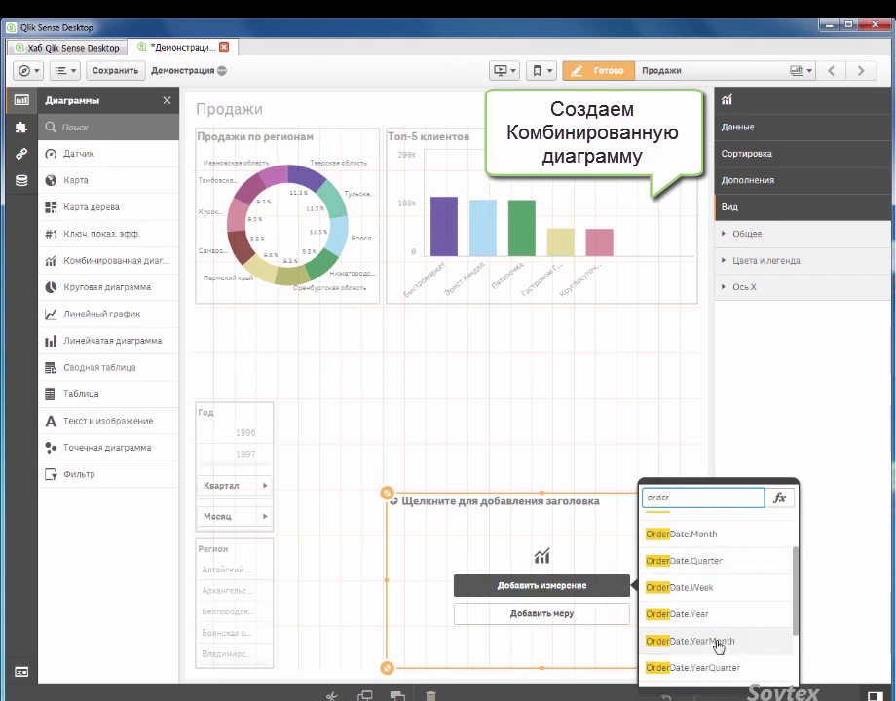
click(718, 643)
Add the measures "Продажи" and "Кол-во заказов" to the combo chart.
click(628, 616)
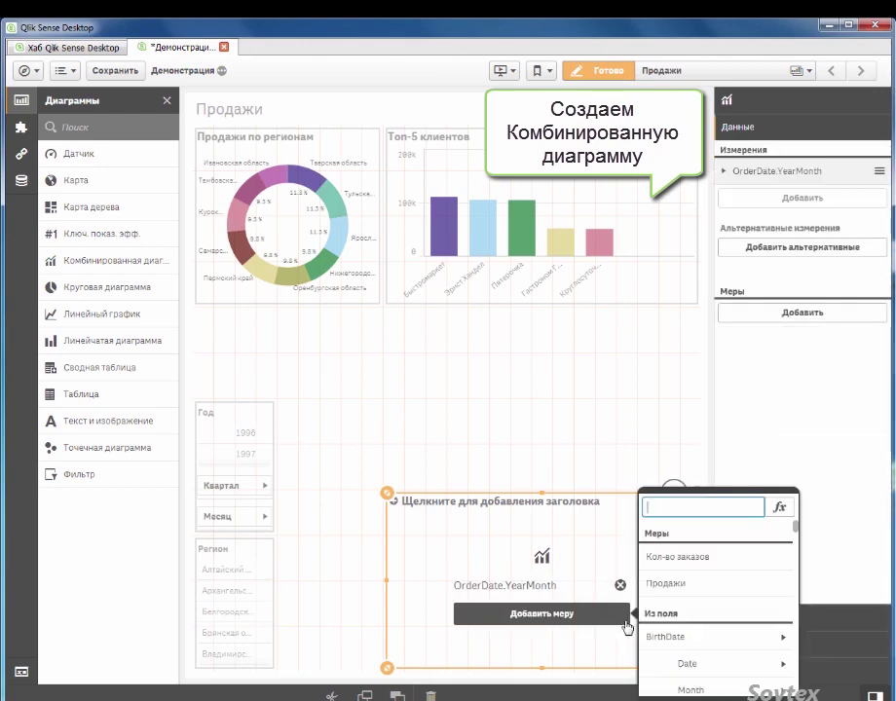
click(660, 588)
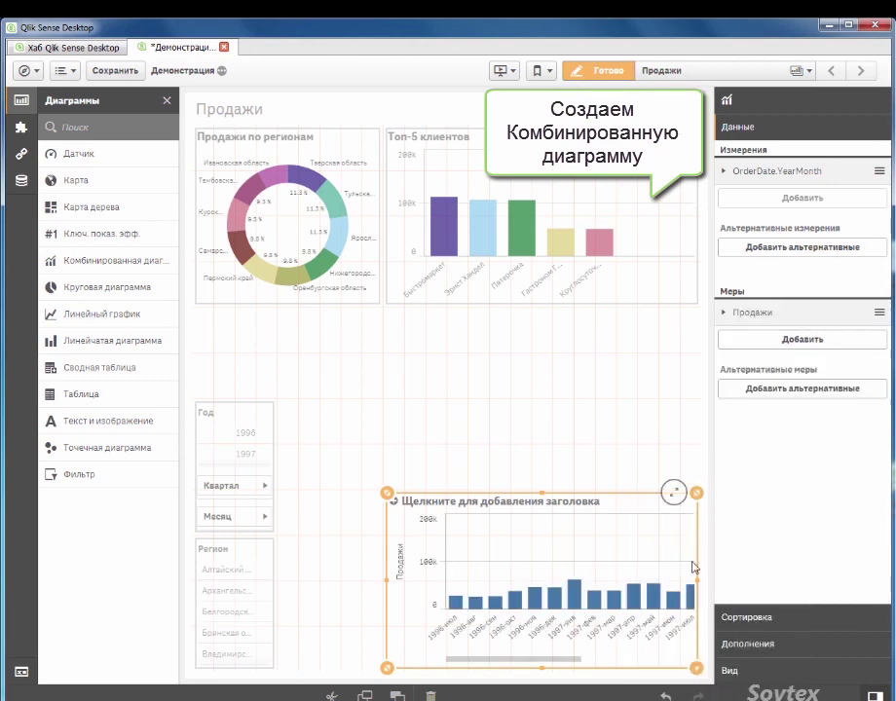
click(788, 341)
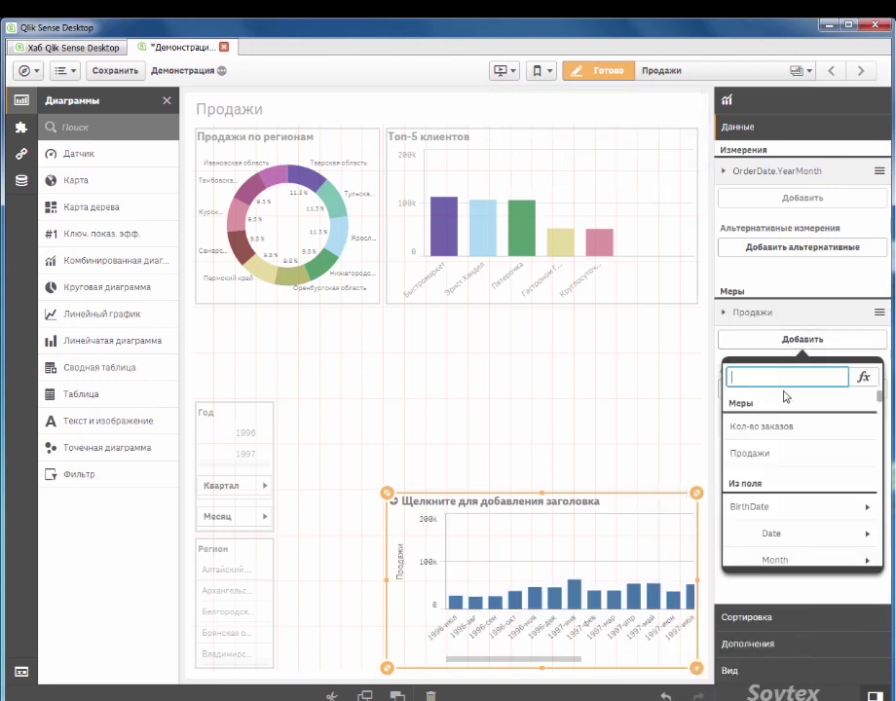
click(786, 438)
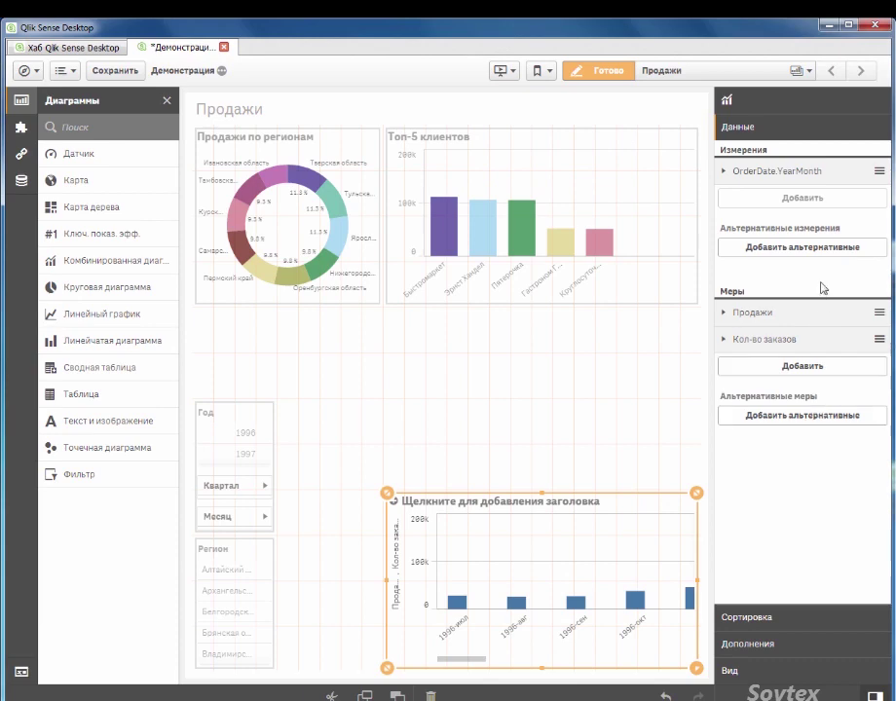
Label the combo chart's OrderDate.YearMonth dimension "ГодМесяц".
click(799, 171)
triple_click(814, 263)
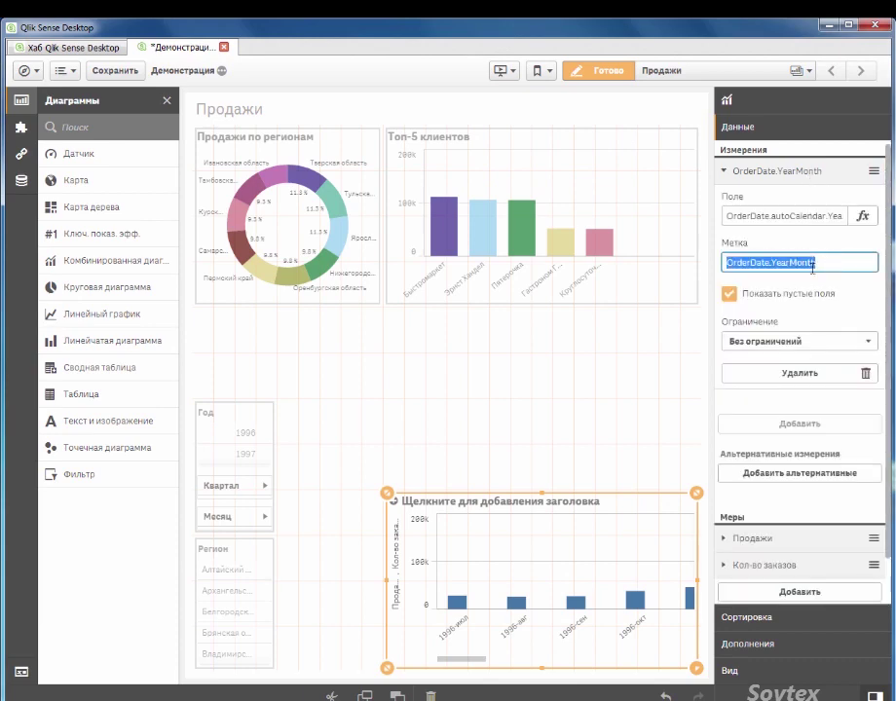
text(ГодМесяц)
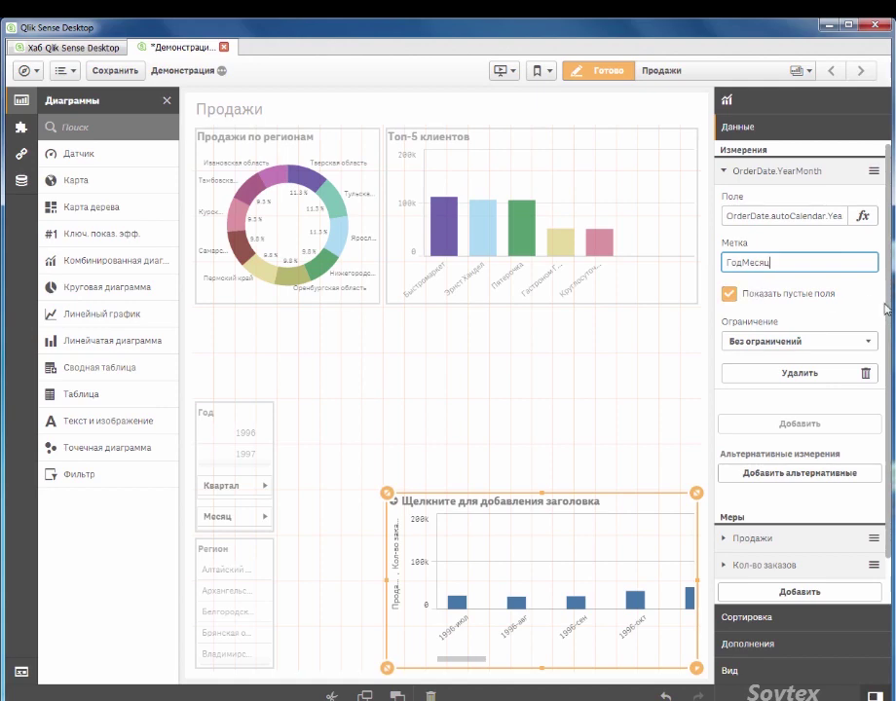
click(769, 172)
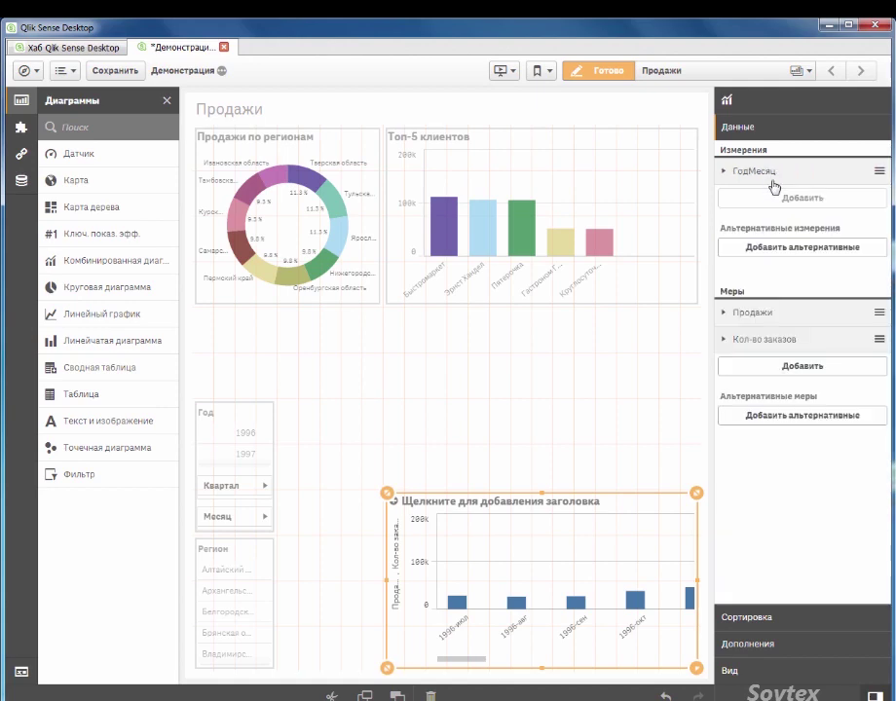
Show the combo chart's "Кол-во заказов" measure as a line ("Линия") on the secondary axis ("Вторичная ось").
click(785, 316)
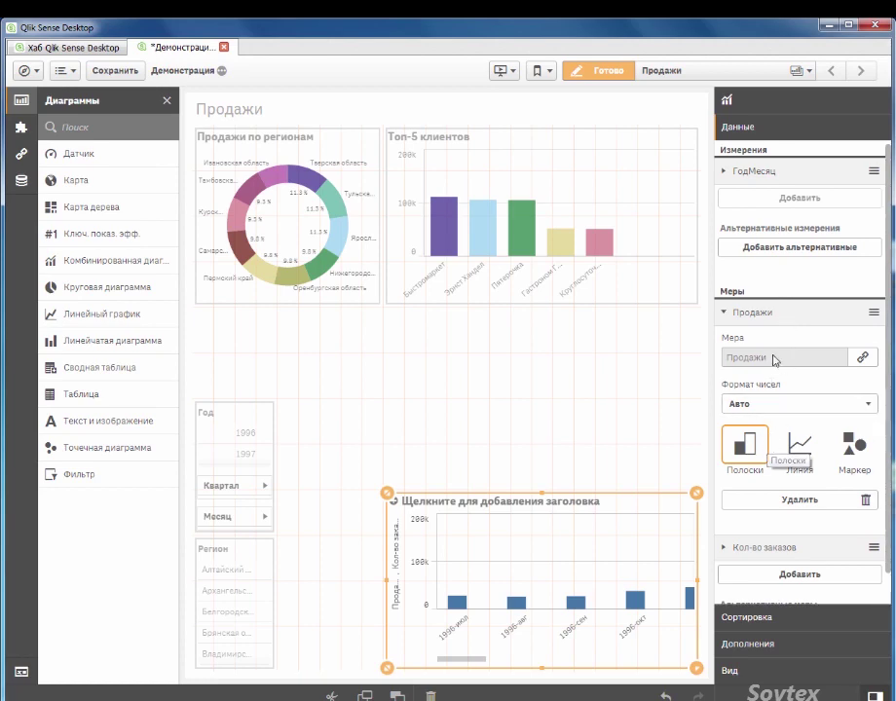
click(748, 315)
click(777, 341)
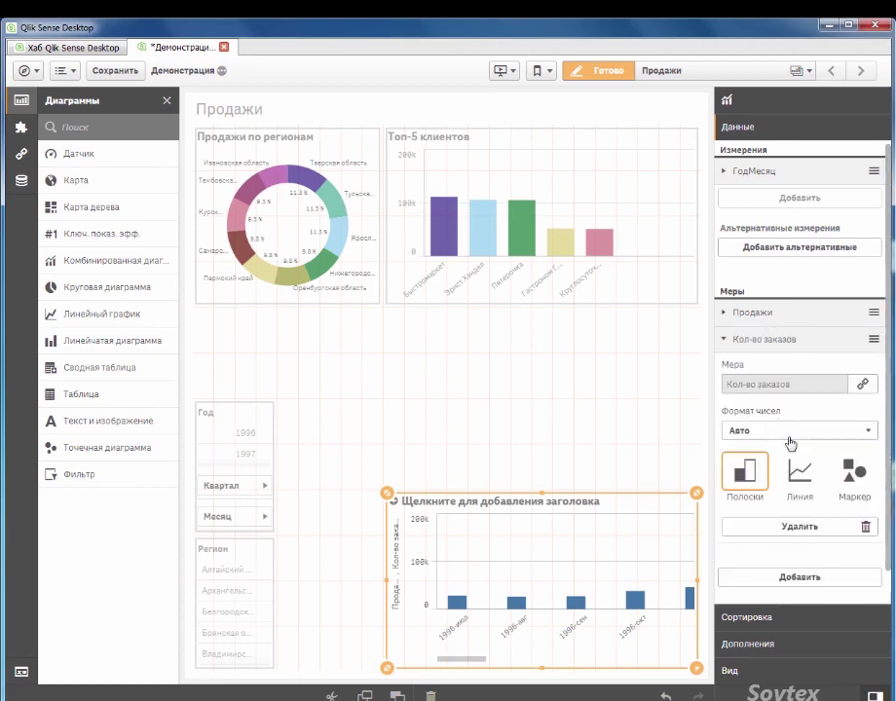
click(800, 474)
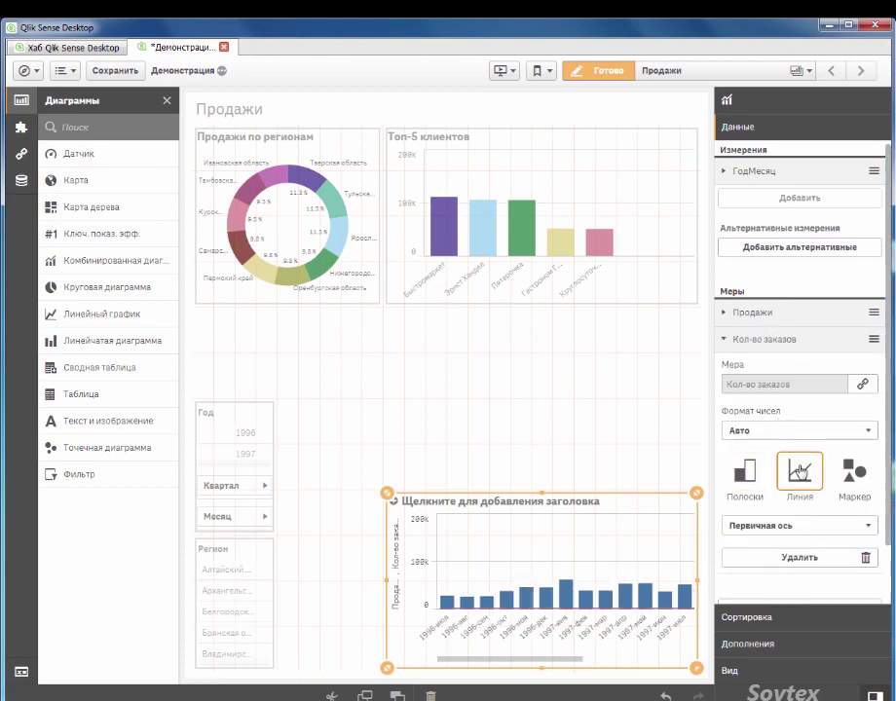
click(802, 526)
click(800, 553)
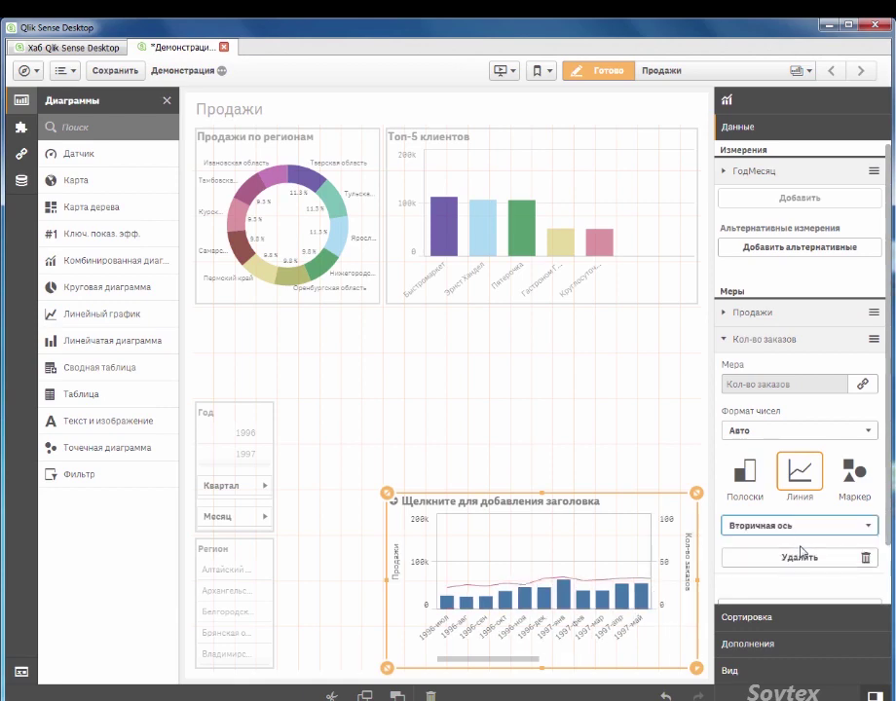
click(776, 350)
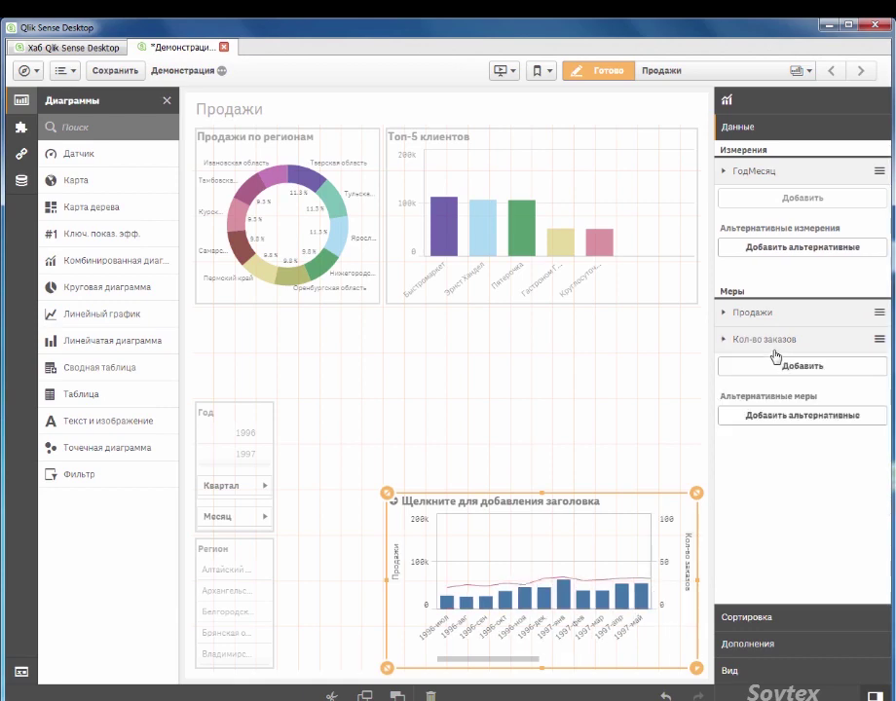
Set the combo chart's title to "Тенденции продаж".
click(761, 674)
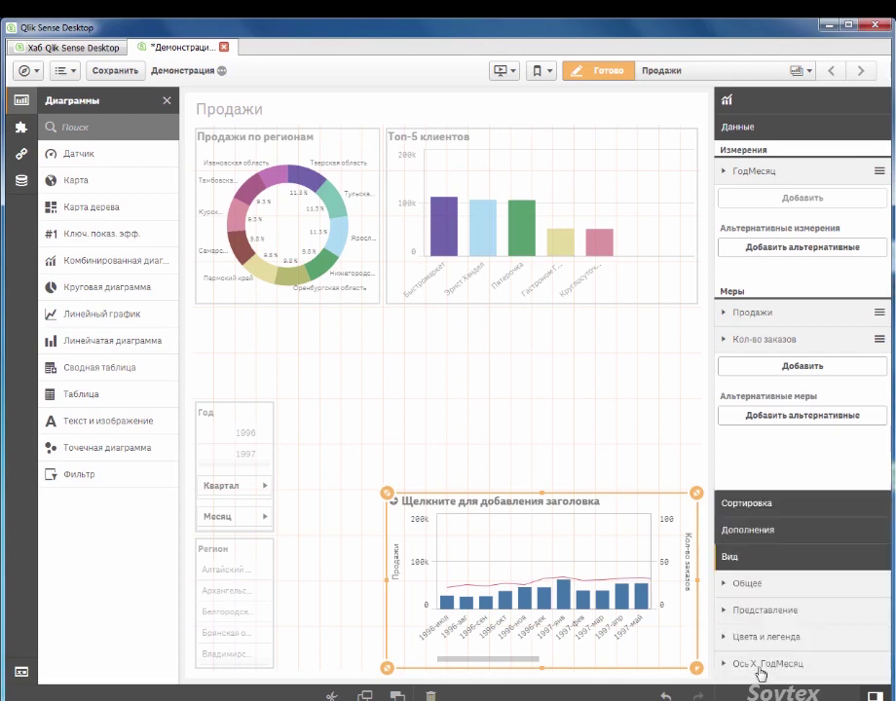
click(747, 234)
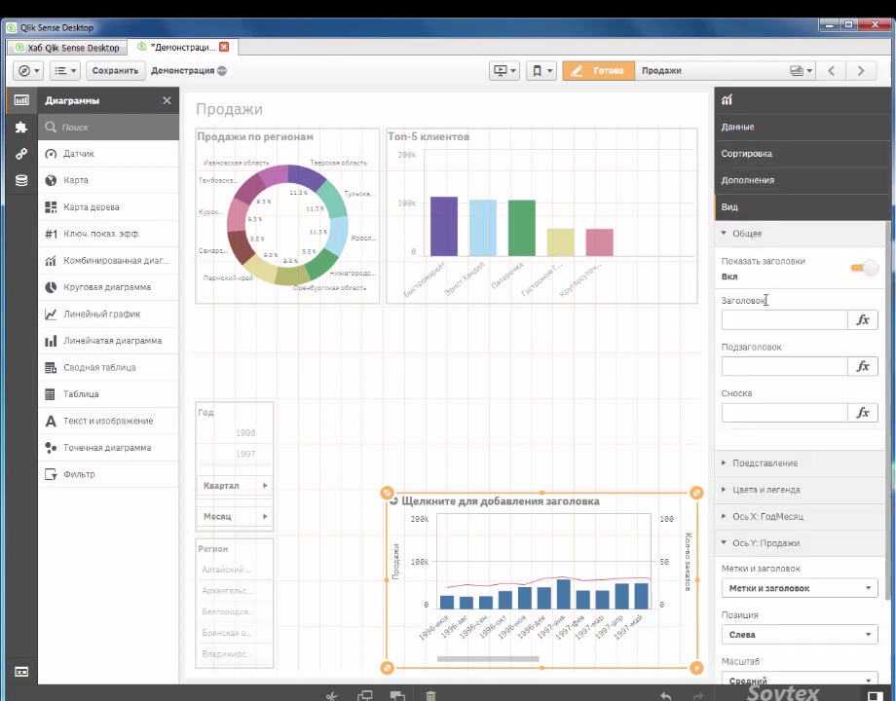
click(766, 323)
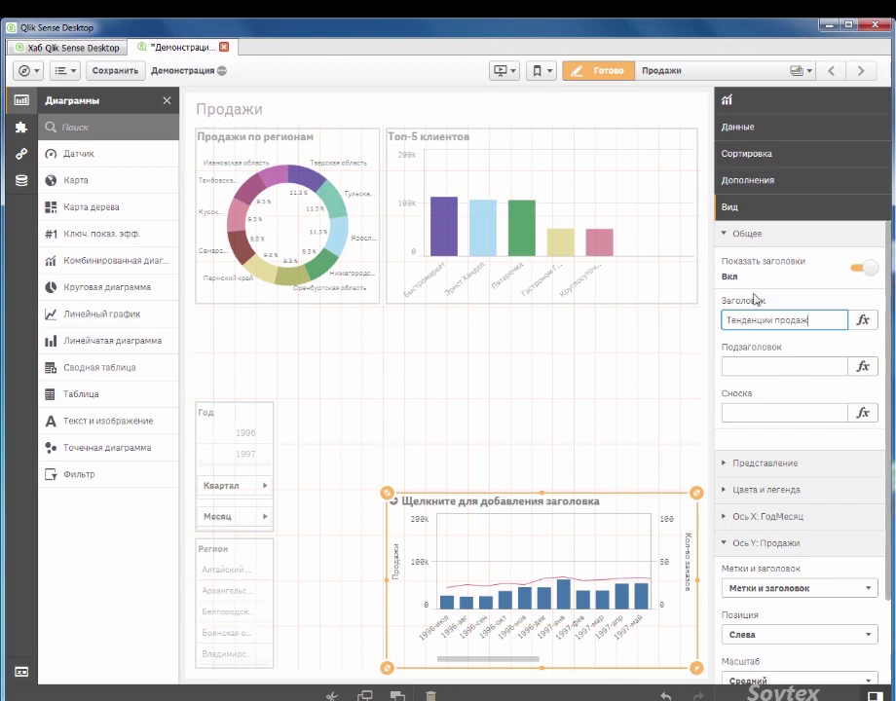
key(Return)
click(764, 236)
Show data points on the line of the "Тенденции продаж" chart.
click(767, 259)
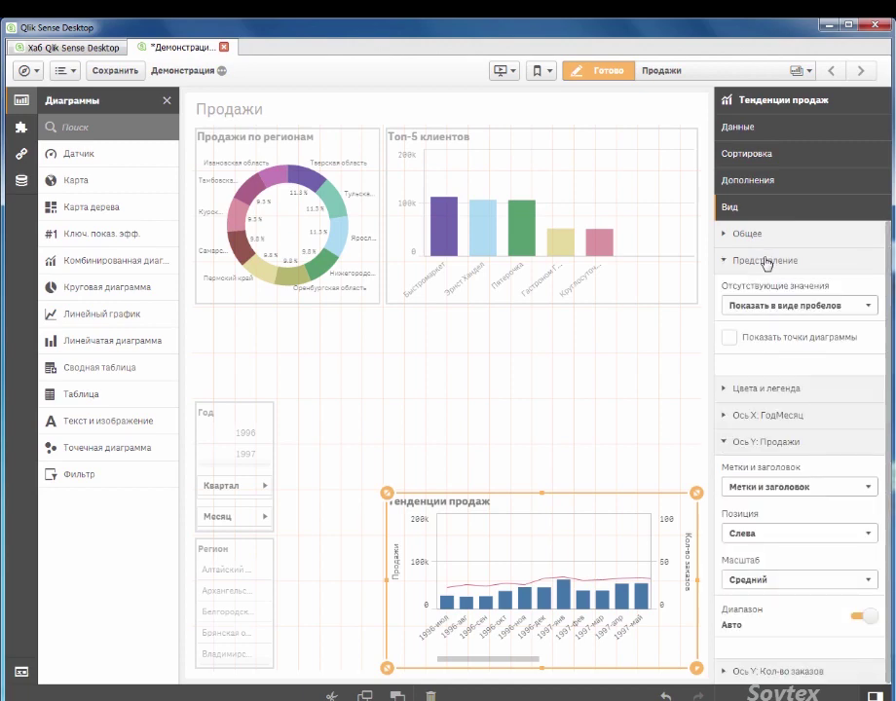
click(732, 337)
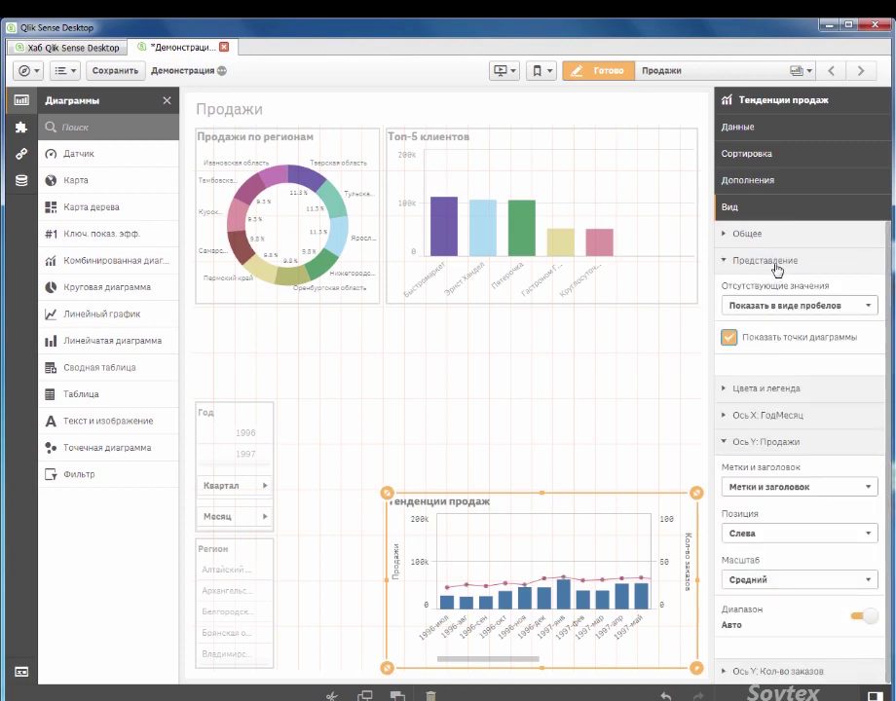
click(777, 262)
click(776, 288)
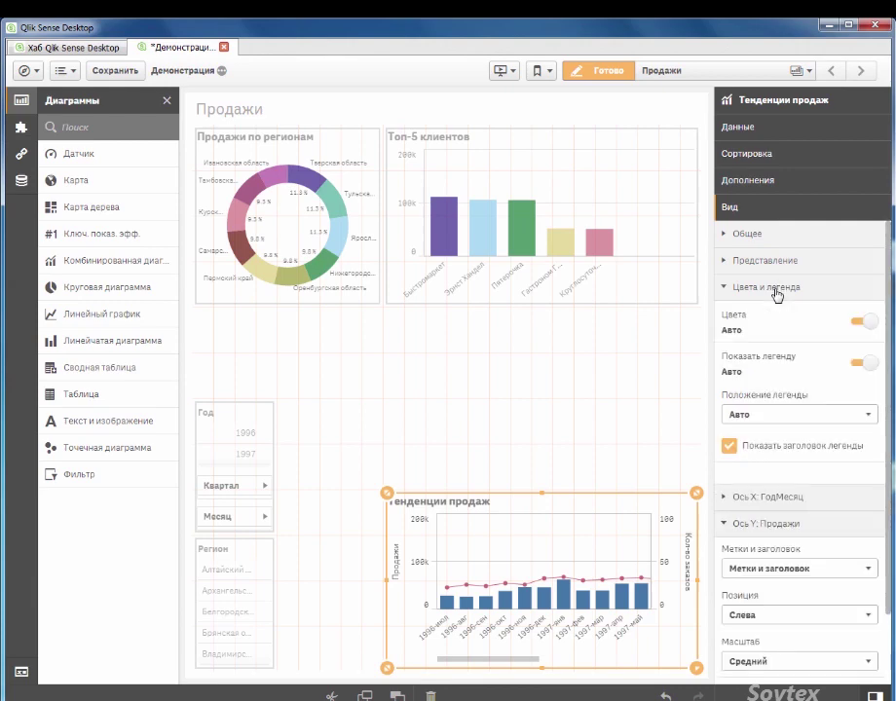
click(776, 290)
Show labels only ("Только метки") on the combo chart's "ГодМесяц" X axis and "Продажи" Y axis.
click(776, 313)
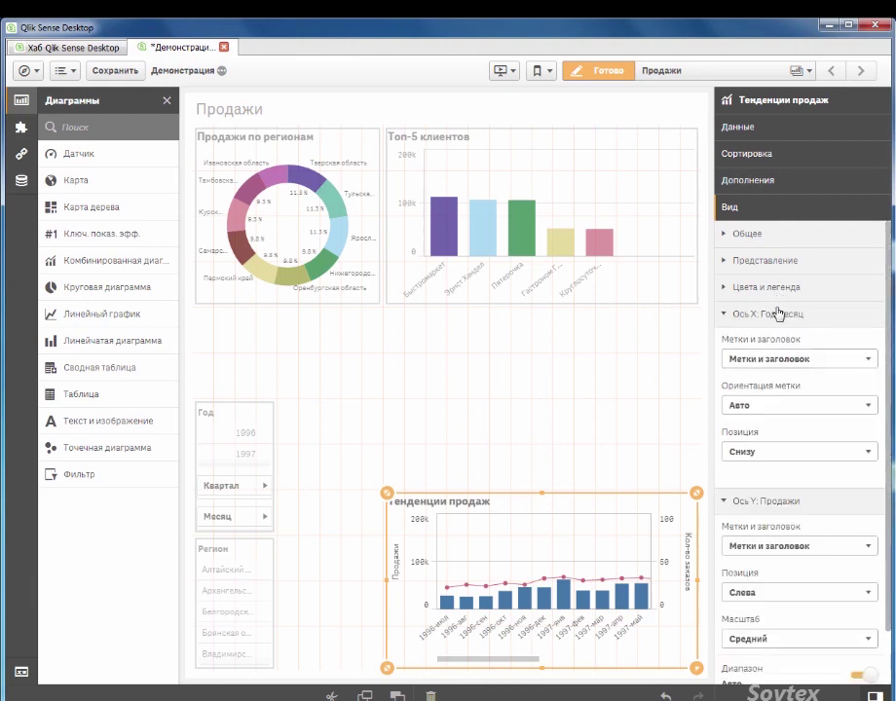
click(782, 359)
click(784, 391)
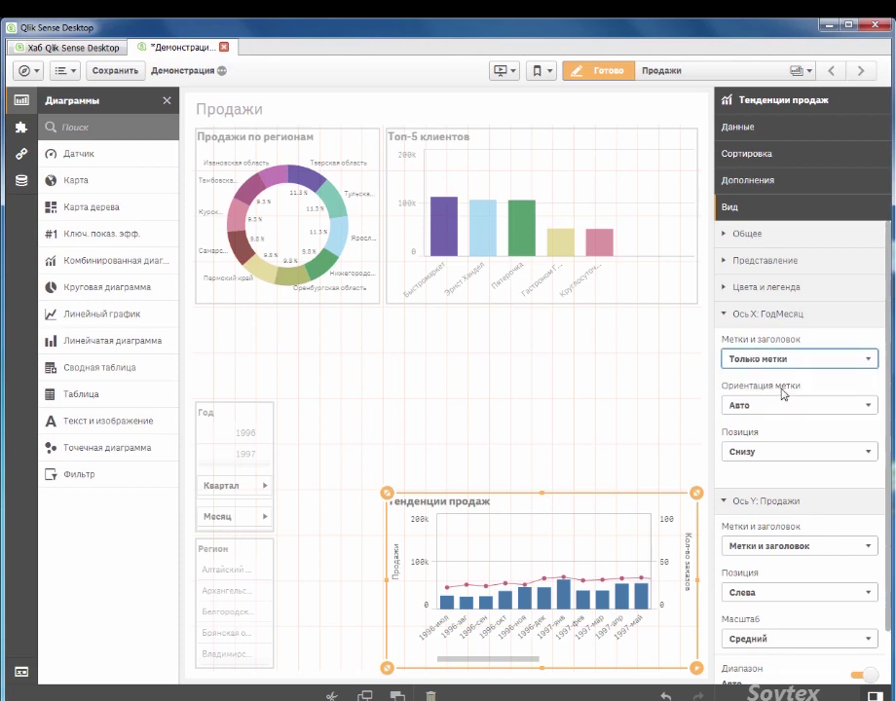
click(786, 319)
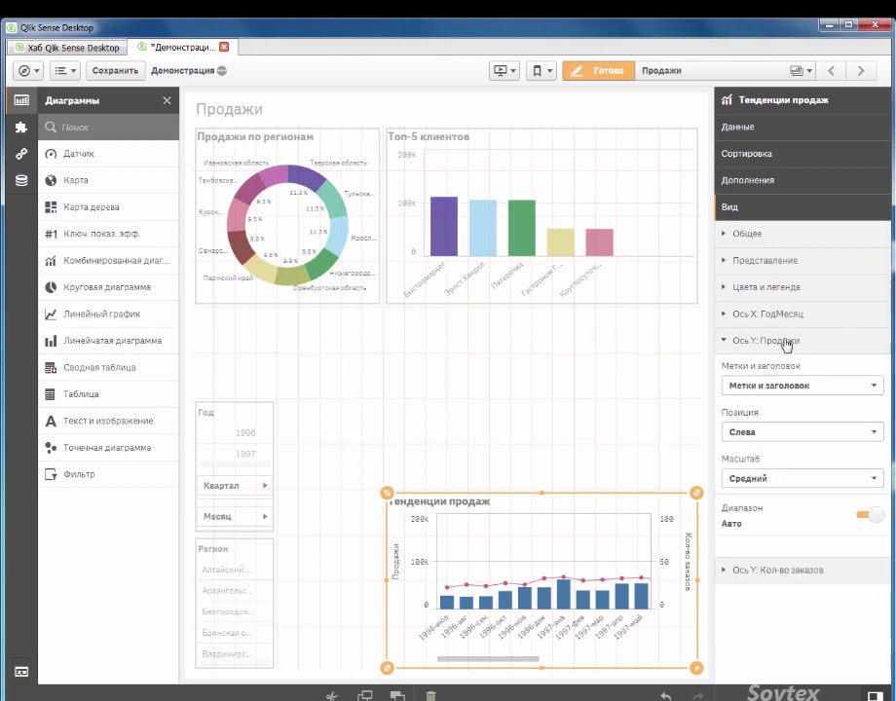
click(740, 386)
click(750, 414)
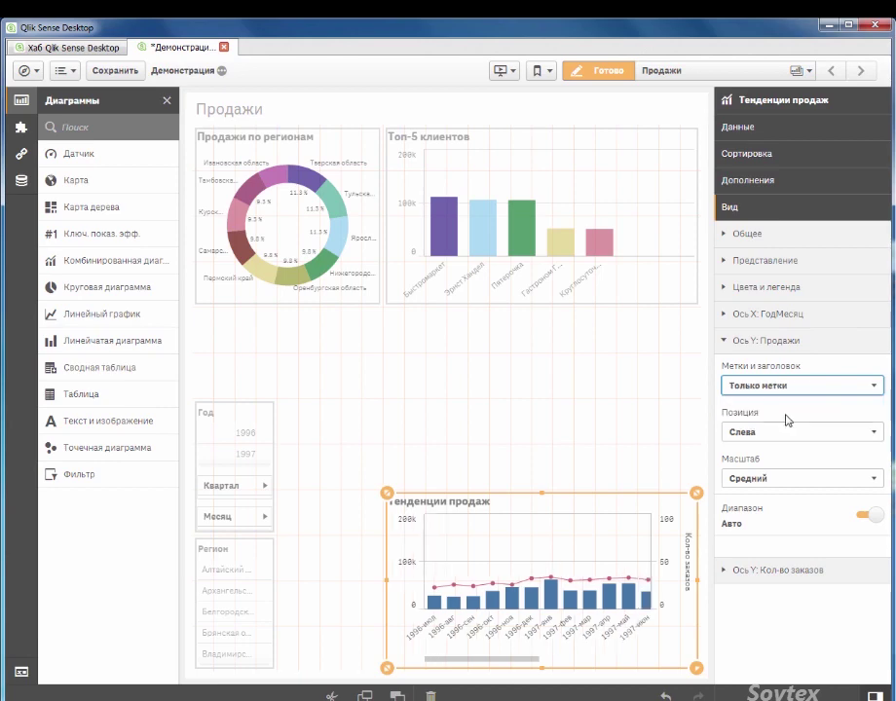
click(793, 343)
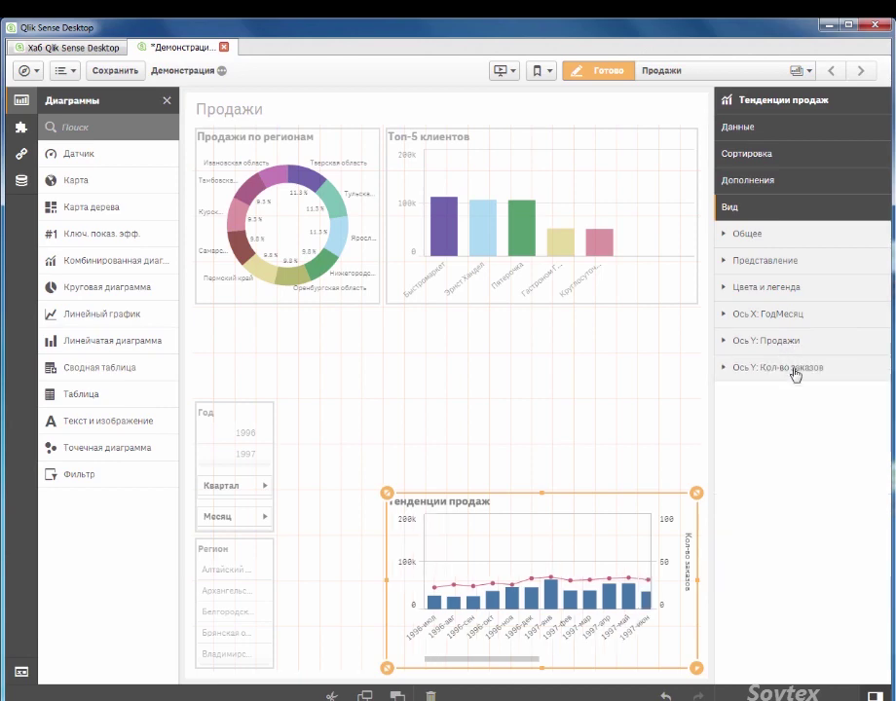
Set the combo chart's "Кол-во заказов" Y axis to labels only ("Только метки") with a narrow scale ("Узкий").
click(791, 369)
click(798, 412)
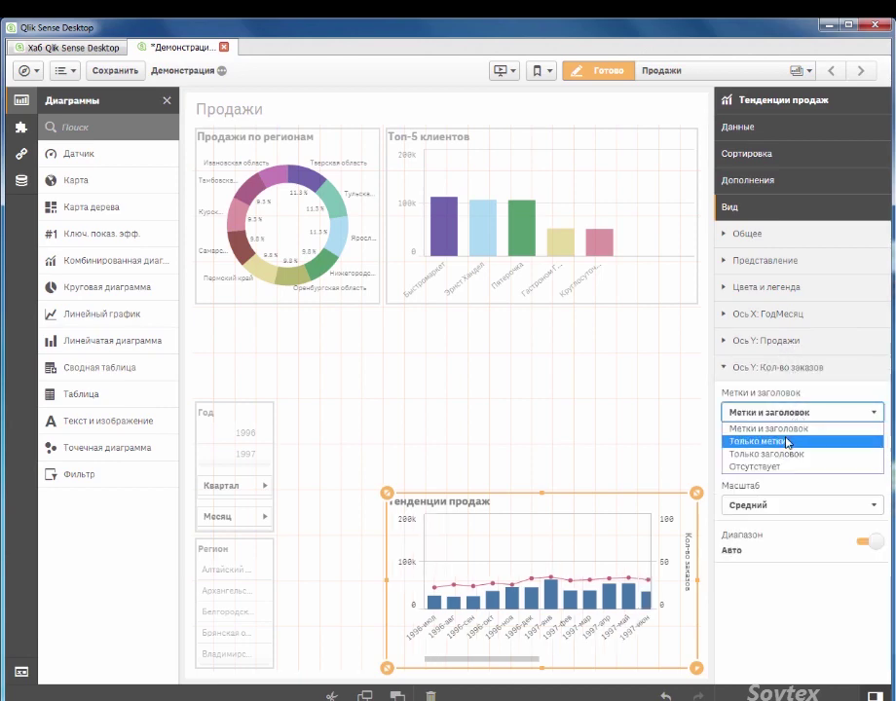
click(787, 441)
click(790, 508)
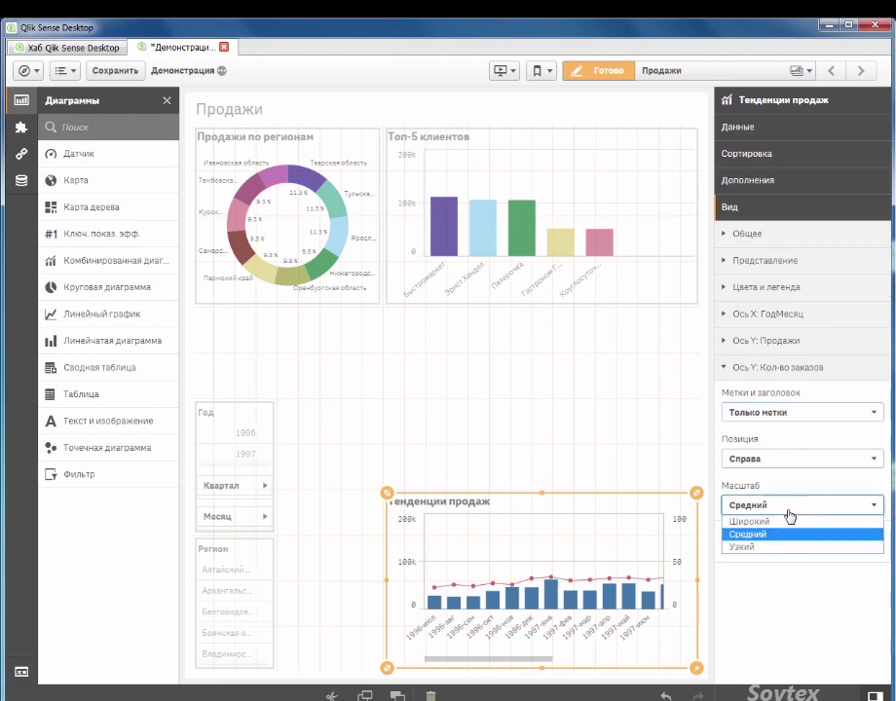
click(778, 547)
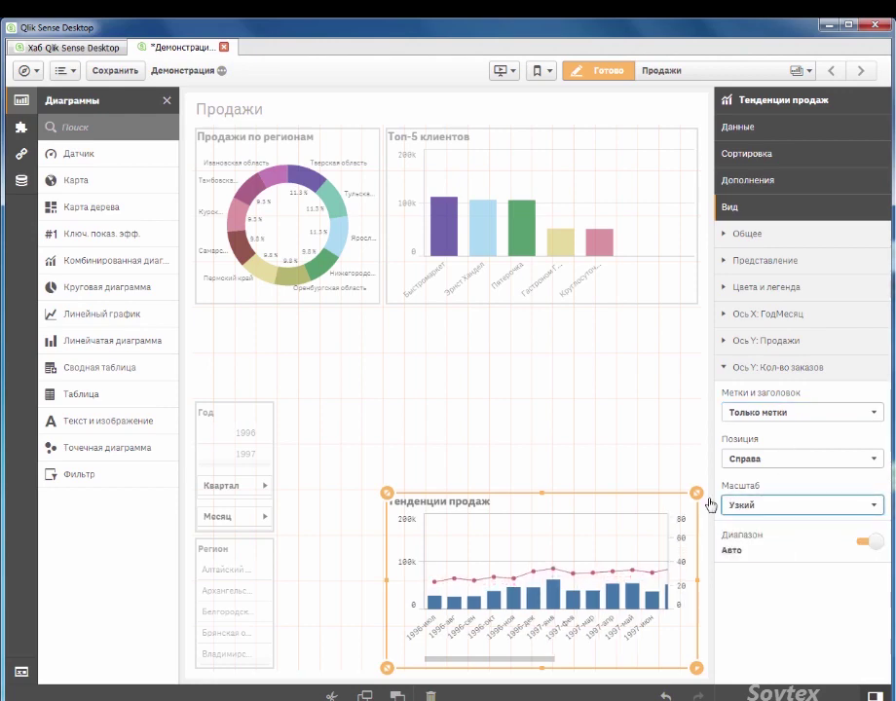
Place a line chart between the bar and combo charts at their width, with dimension "Период" and measure "Продажи".
drag(222, 331, 531, 398)
drag(288, 406, 387, 414)
click(492, 406)
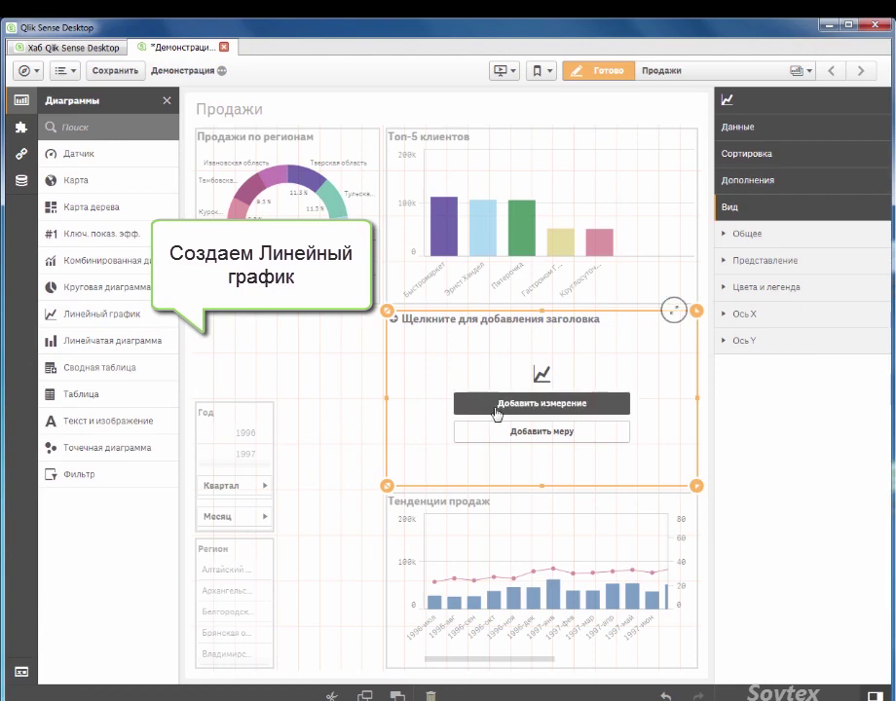
click(686, 374)
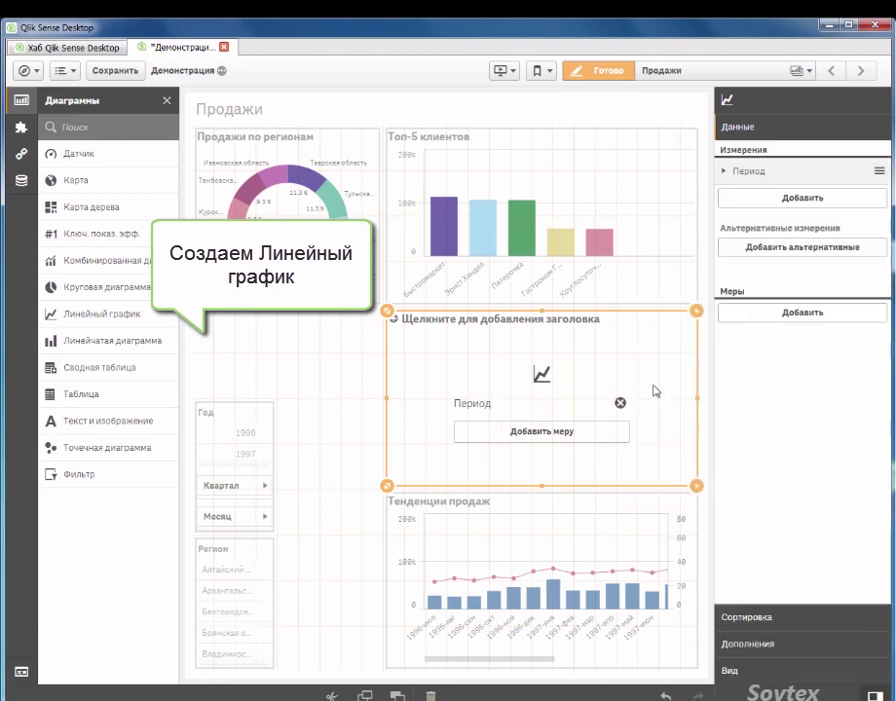
click(613, 434)
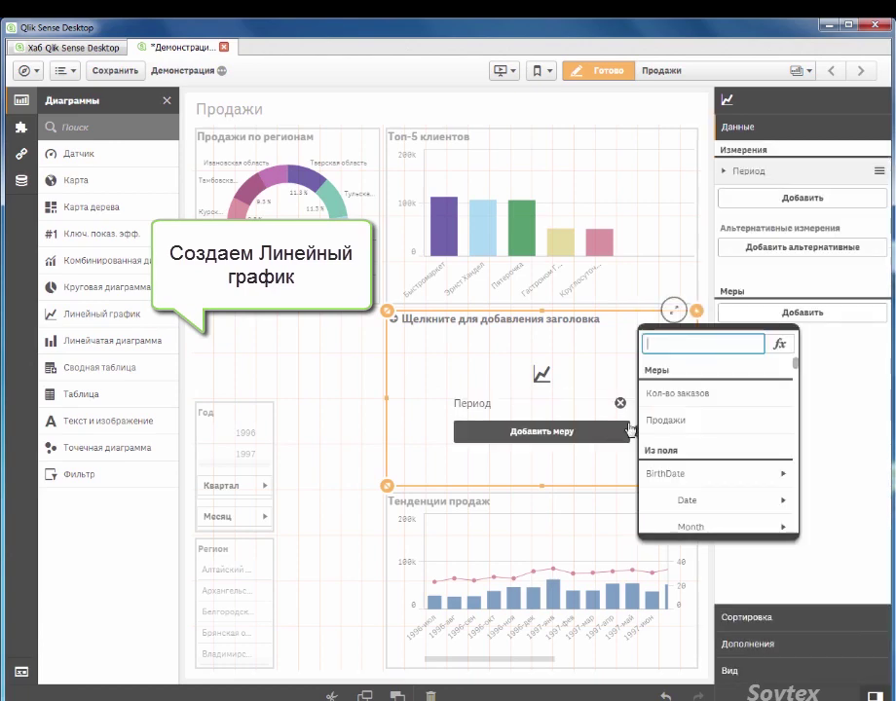
click(714, 421)
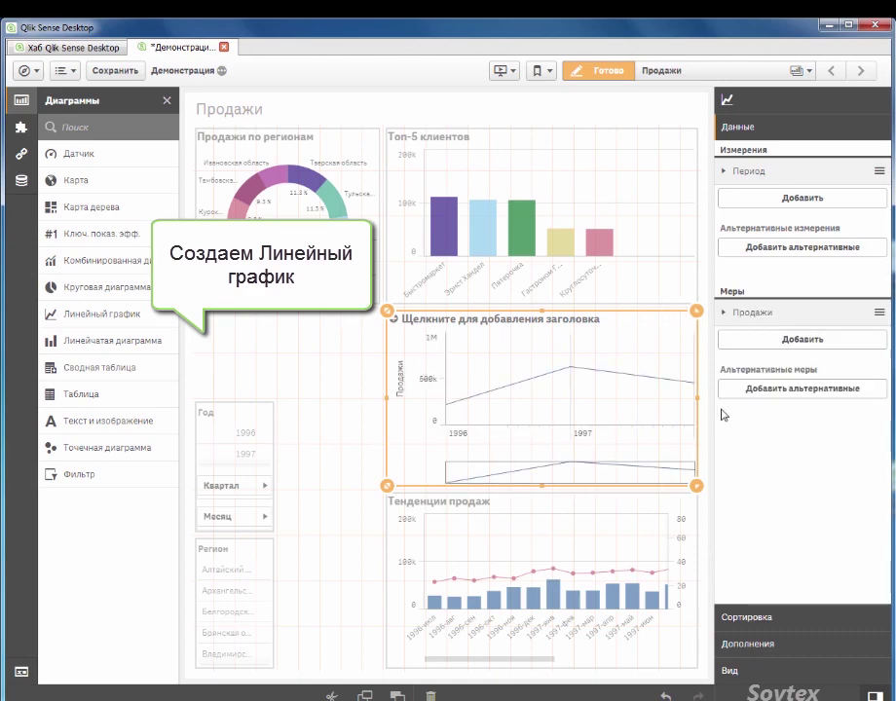
Present the line chart as an area ("Область") and show its data points.
click(769, 682)
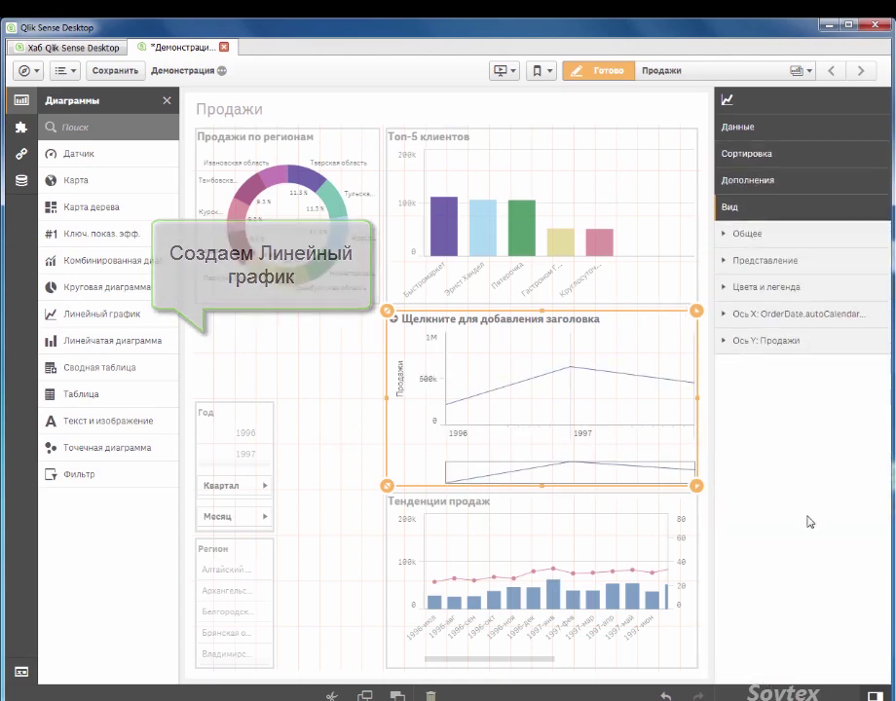
click(810, 270)
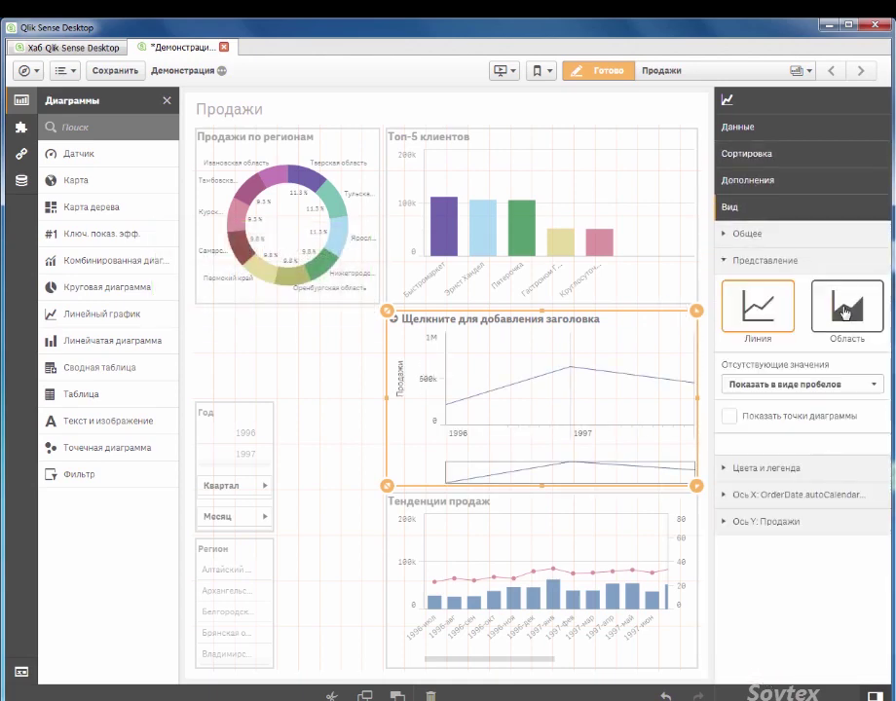
click(846, 310)
click(730, 416)
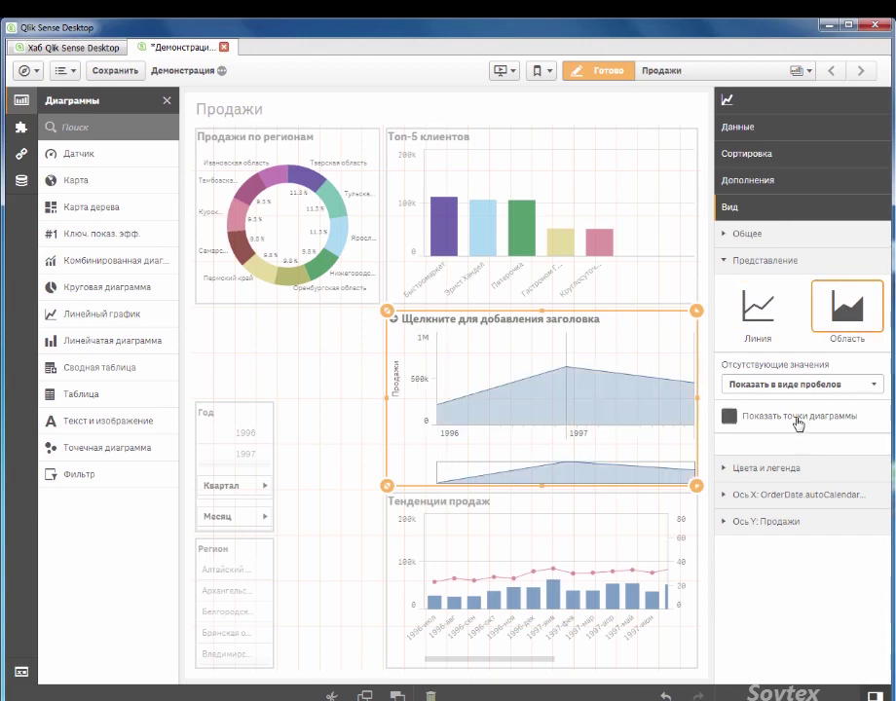
click(813, 269)
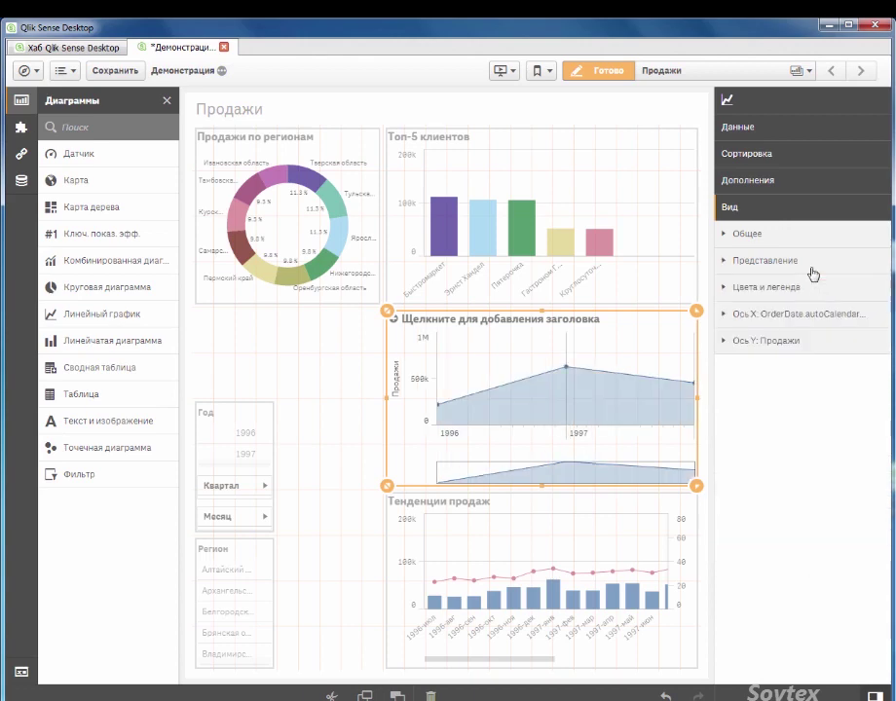
click(813, 269)
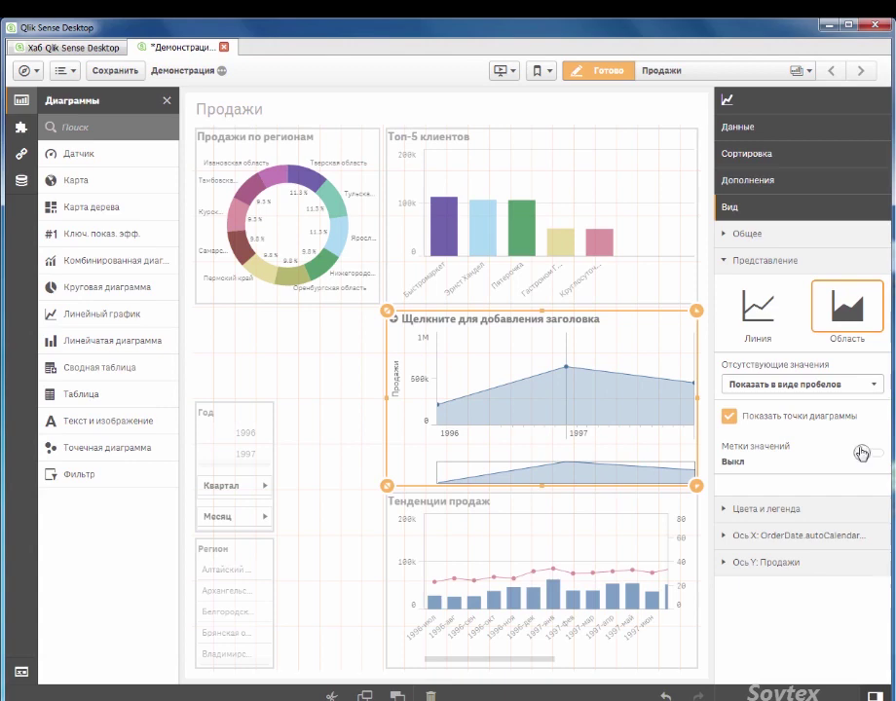
Turn on automatic value labels for the line chart and disable continuous scaling on its X axis.
click(863, 453)
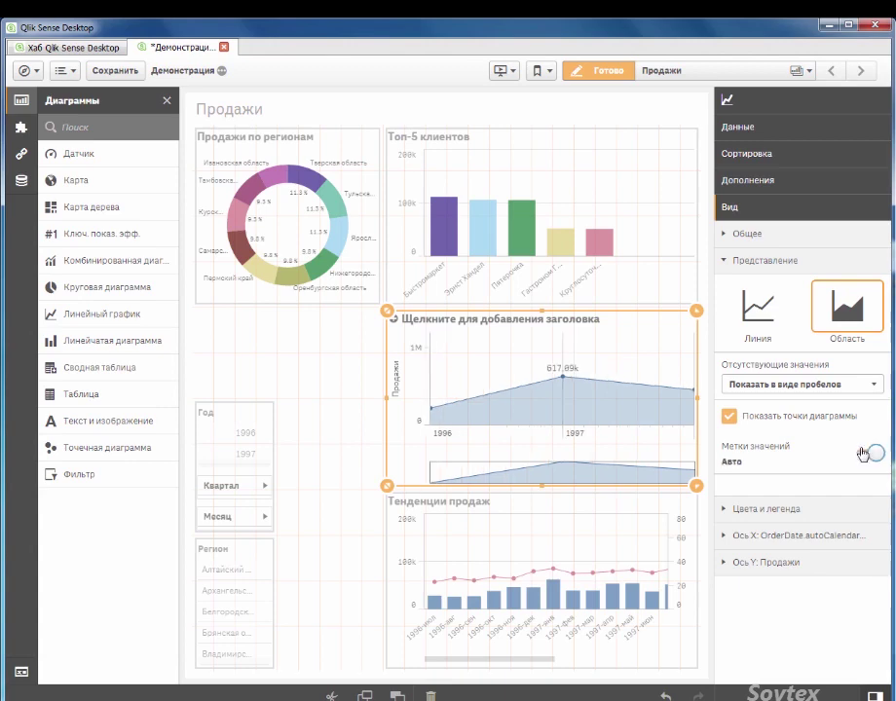
click(794, 261)
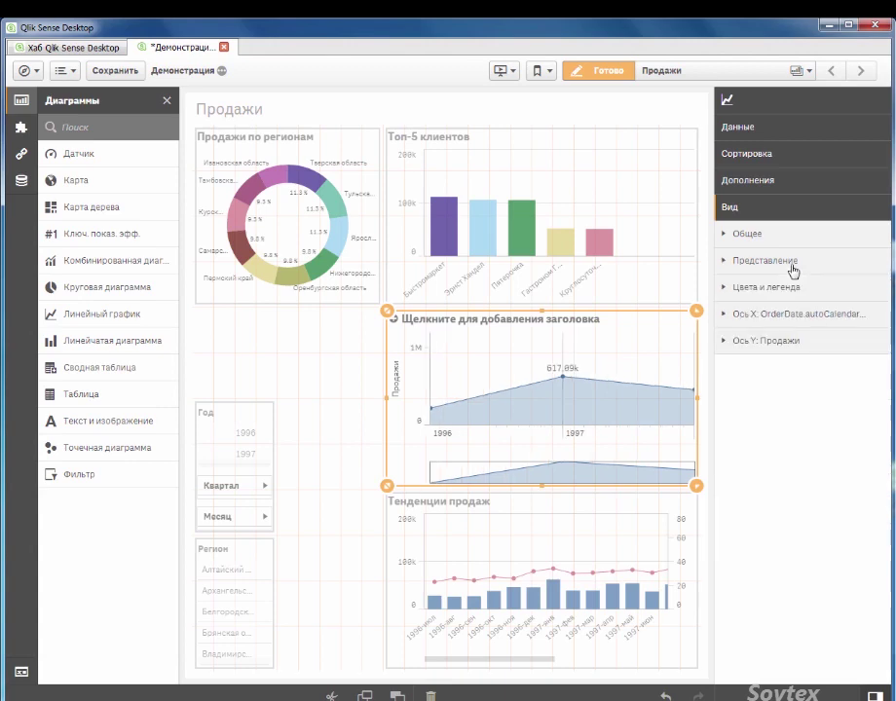
click(813, 321)
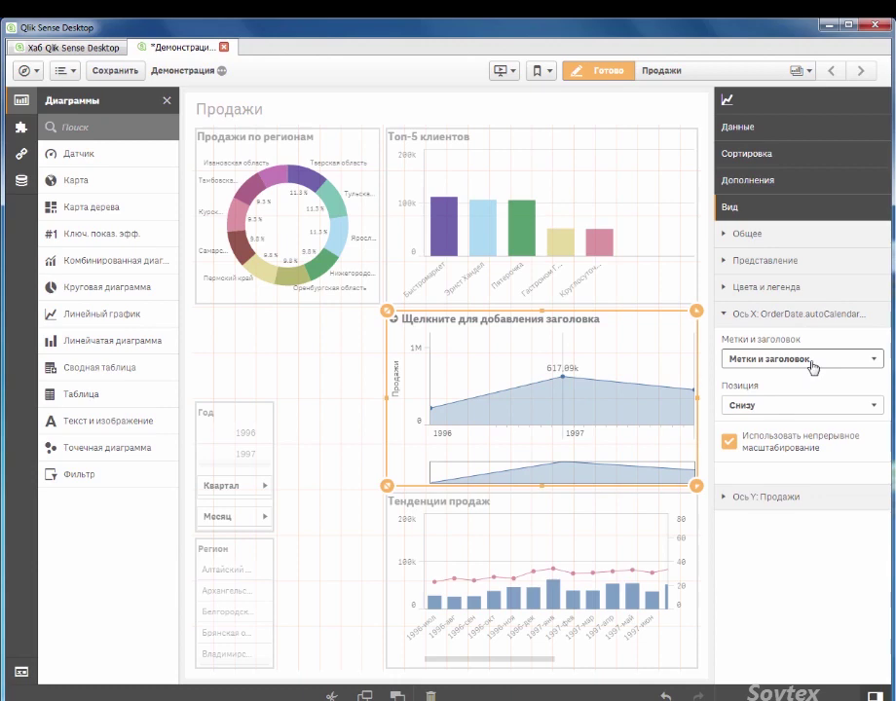
click(751, 446)
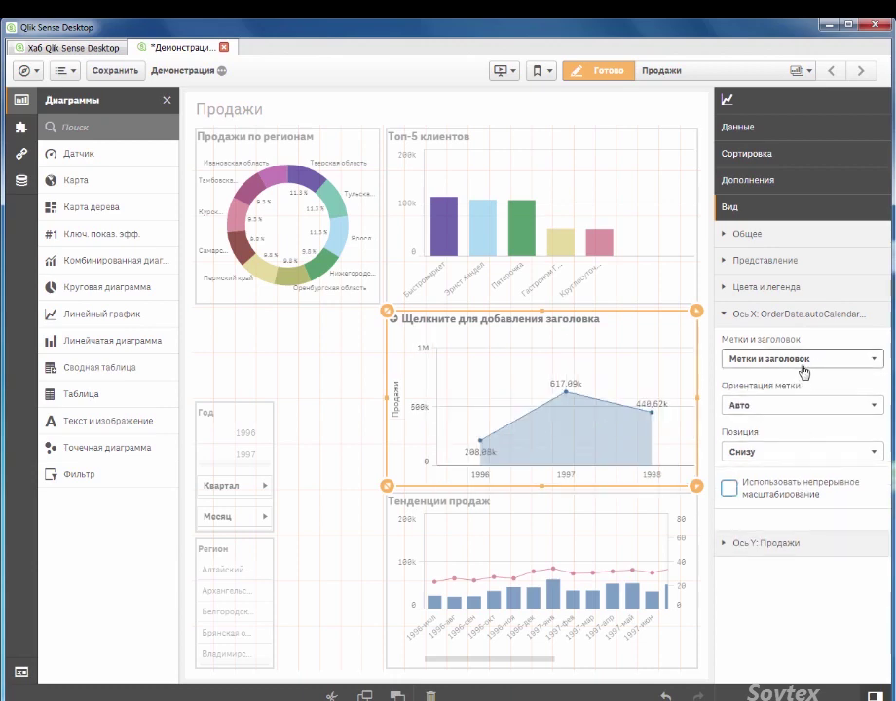
Show labels only ("Только метки") on the line chart's X axis and its "Продажи" Y axis.
click(805, 371)
click(760, 386)
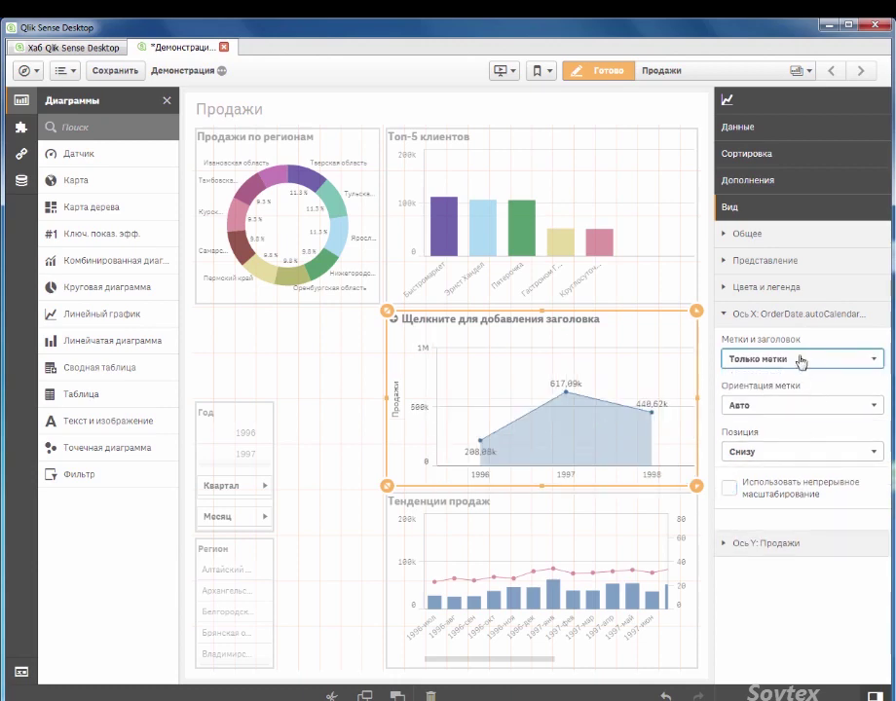
click(792, 323)
click(786, 340)
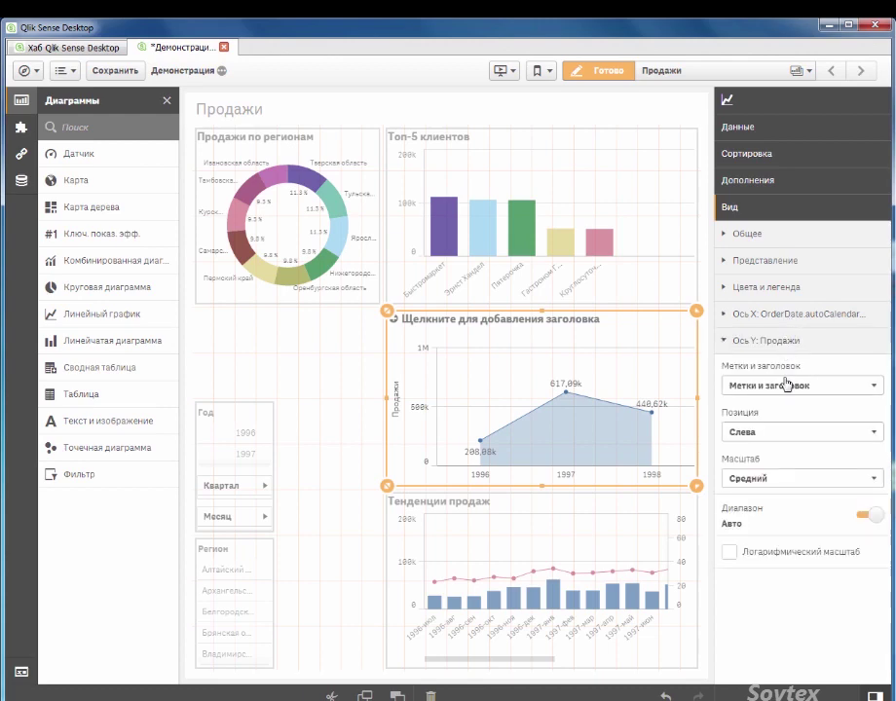
click(786, 384)
click(782, 416)
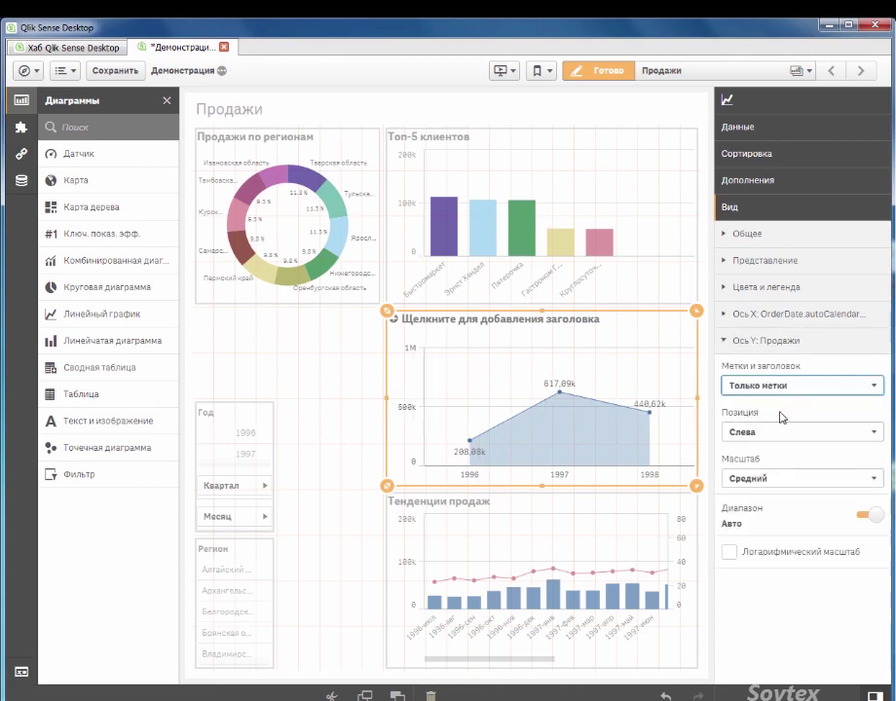
click(795, 343)
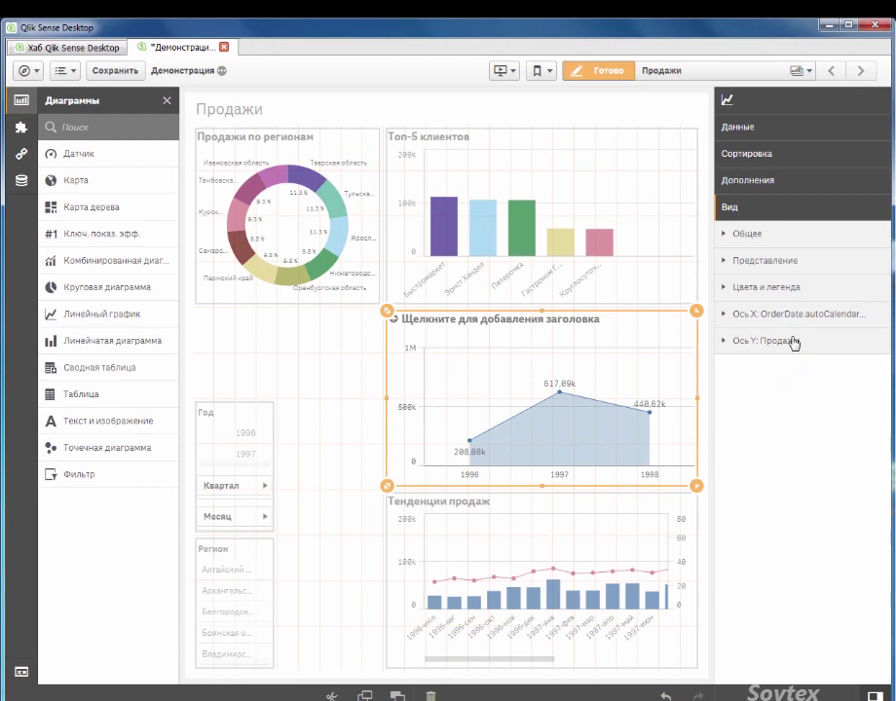
Finish editing the sheet and filter it by year 1996 and region "Алтайский край".
click(624, 73)
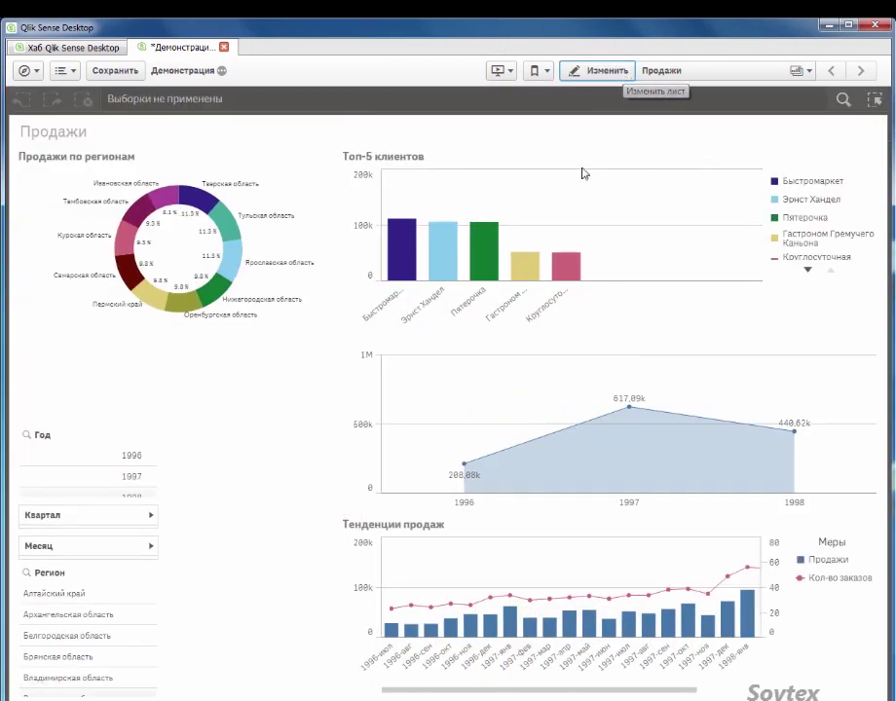
click(141, 456)
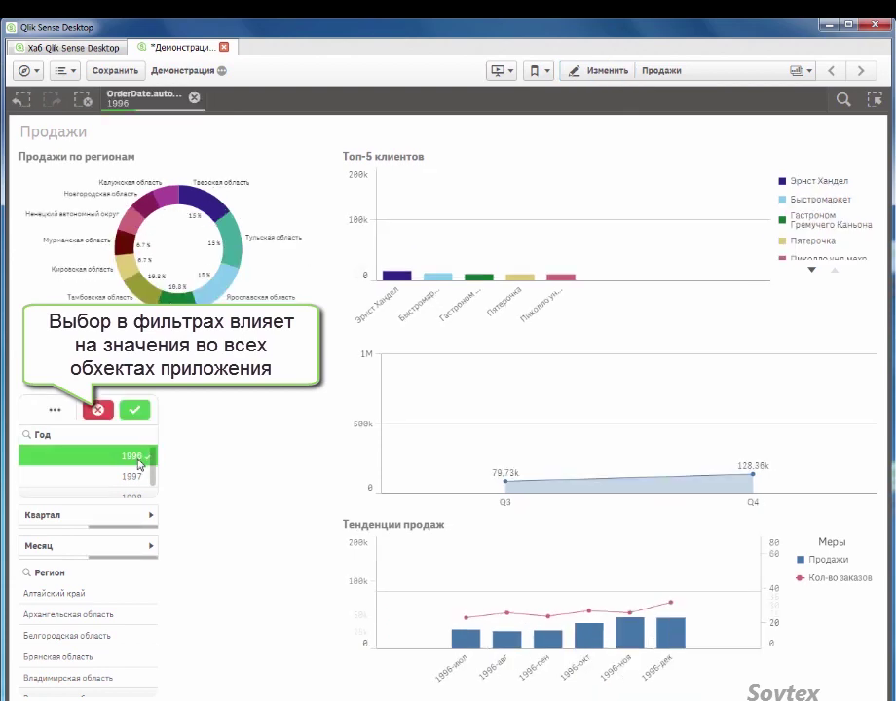
click(140, 413)
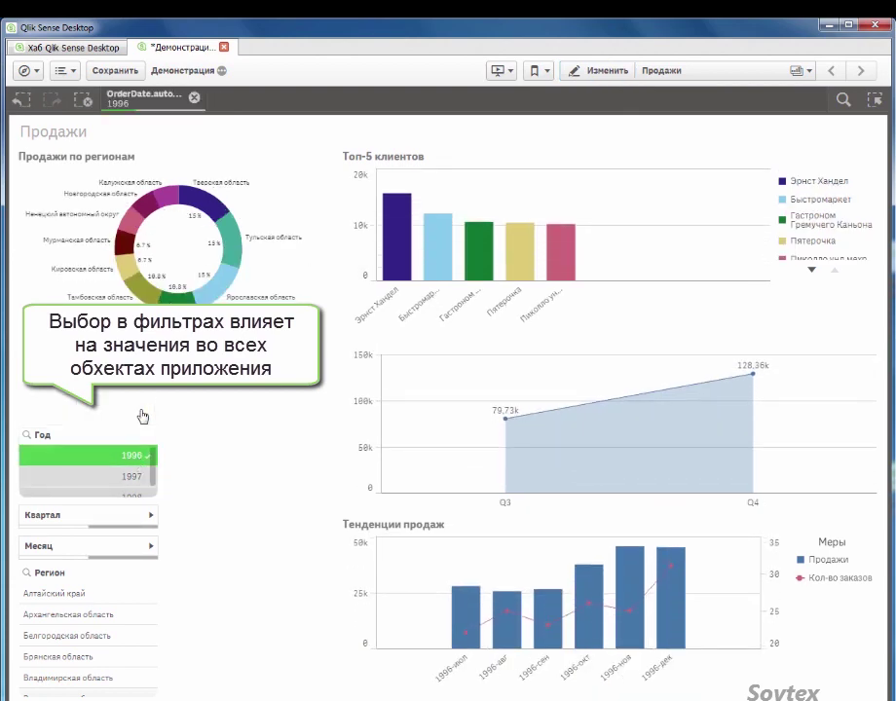
click(116, 593)
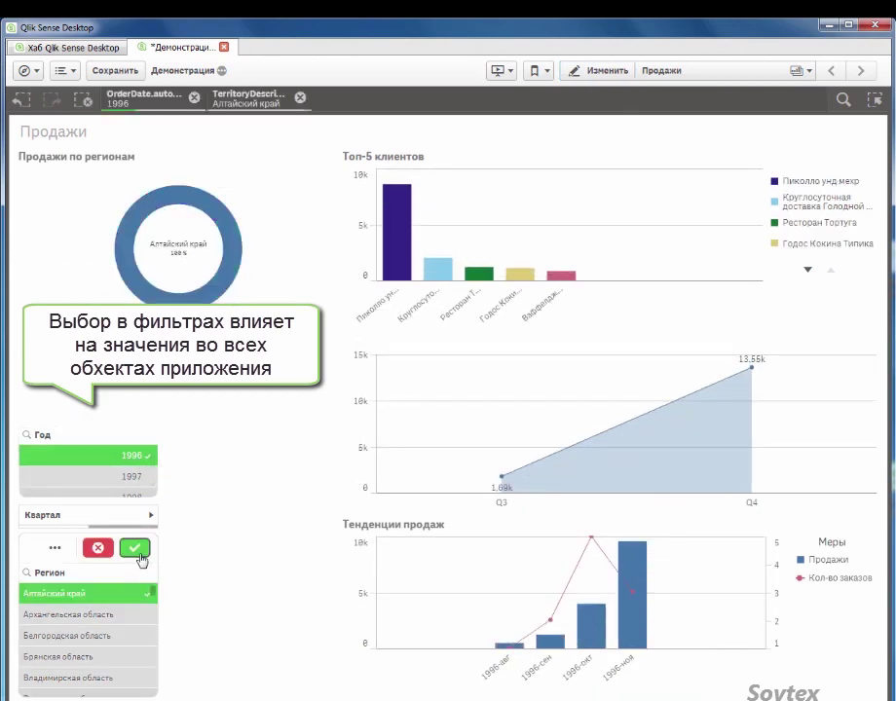
click(139, 553)
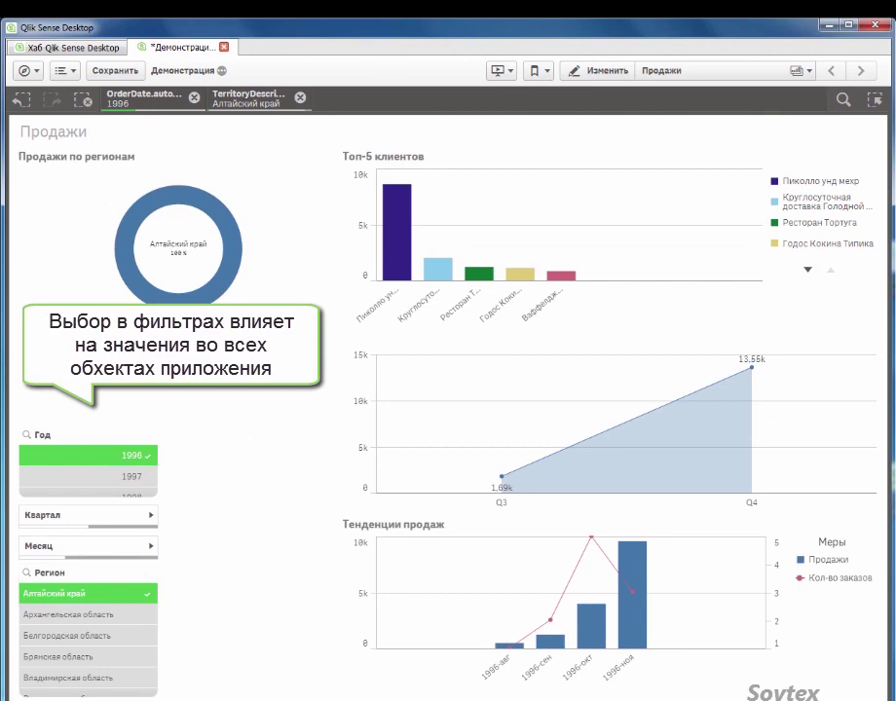
Create a bookmark of the current selections titled "Продажи - Алтайский край, 1996".
click(538, 73)
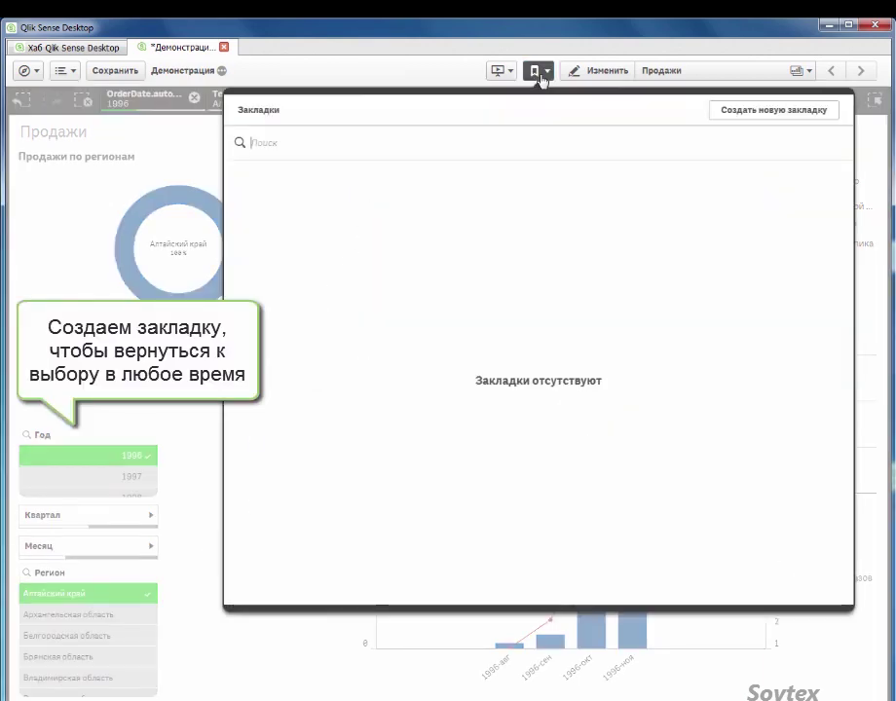
click(754, 119)
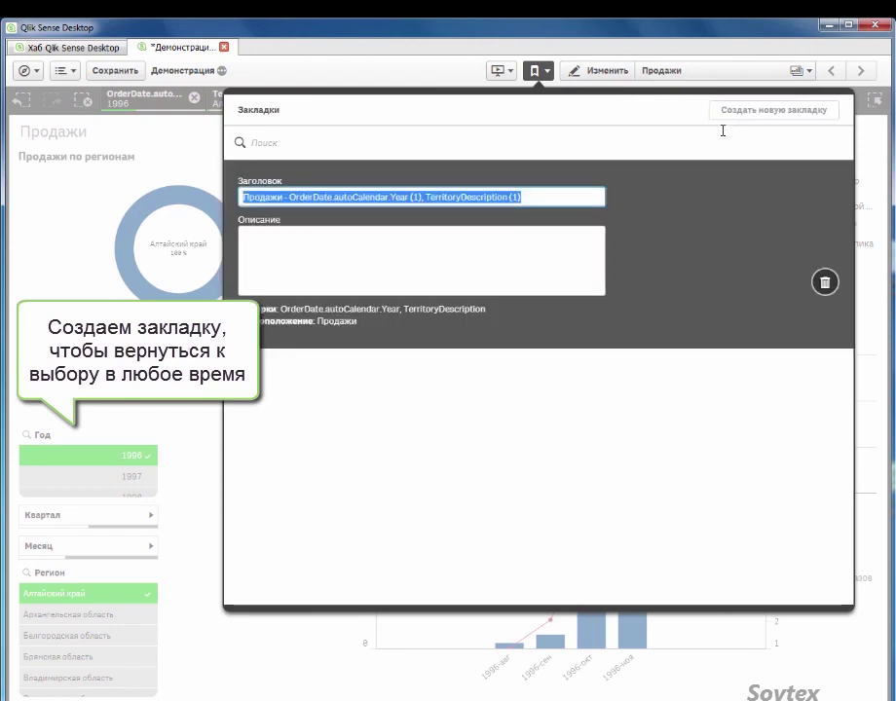
key(End)
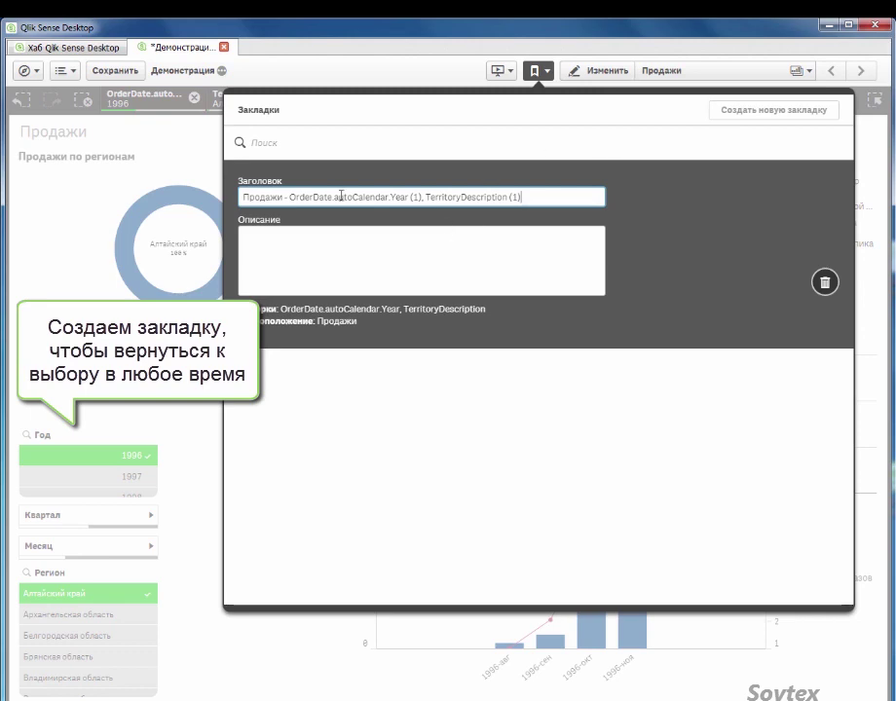
shift+click(290, 198)
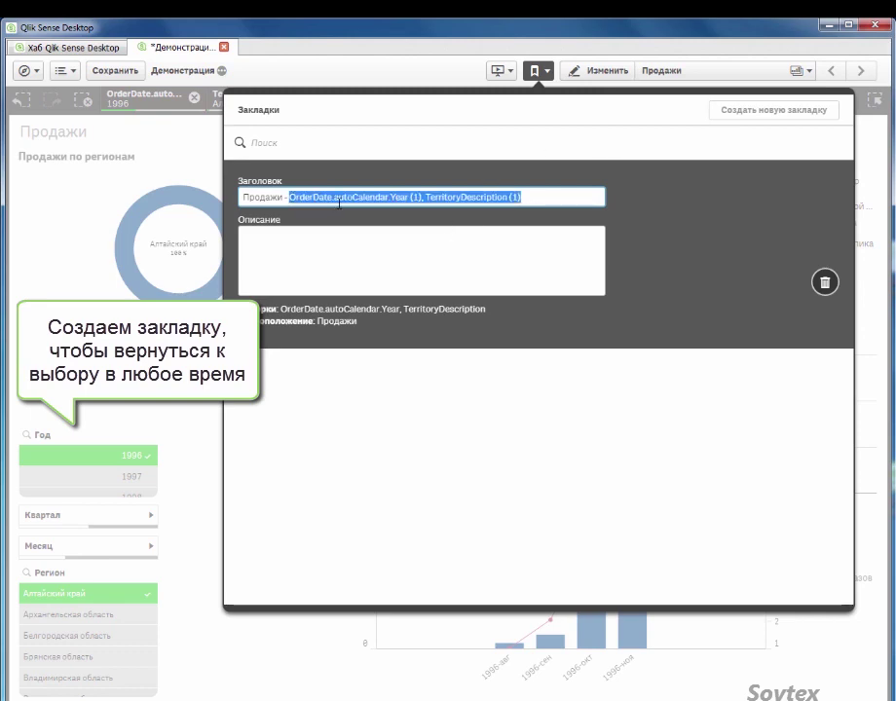
text(Алтайский край, 1996)
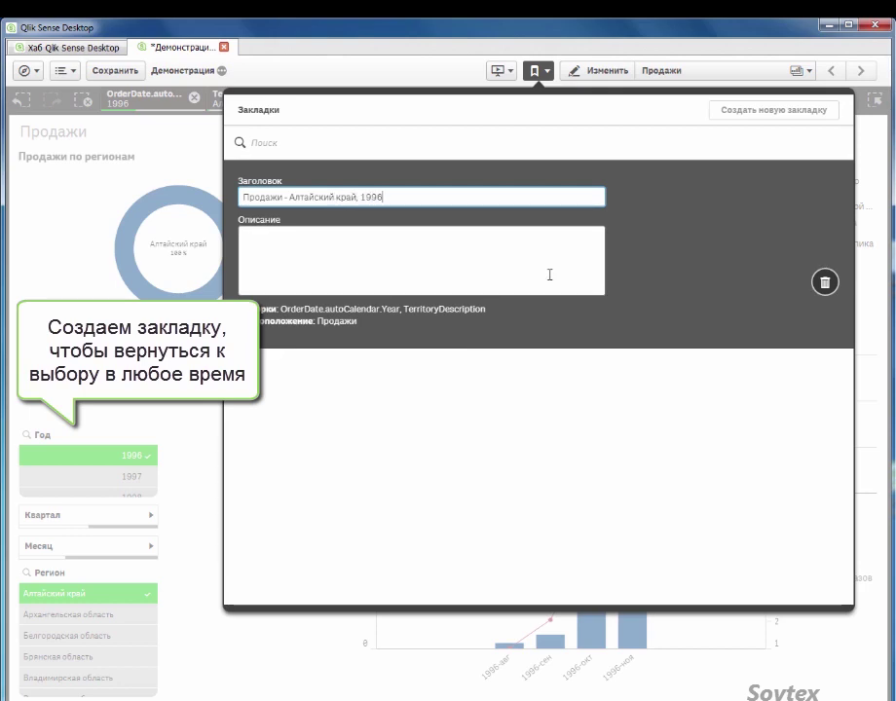
click(642, 323)
click(672, 398)
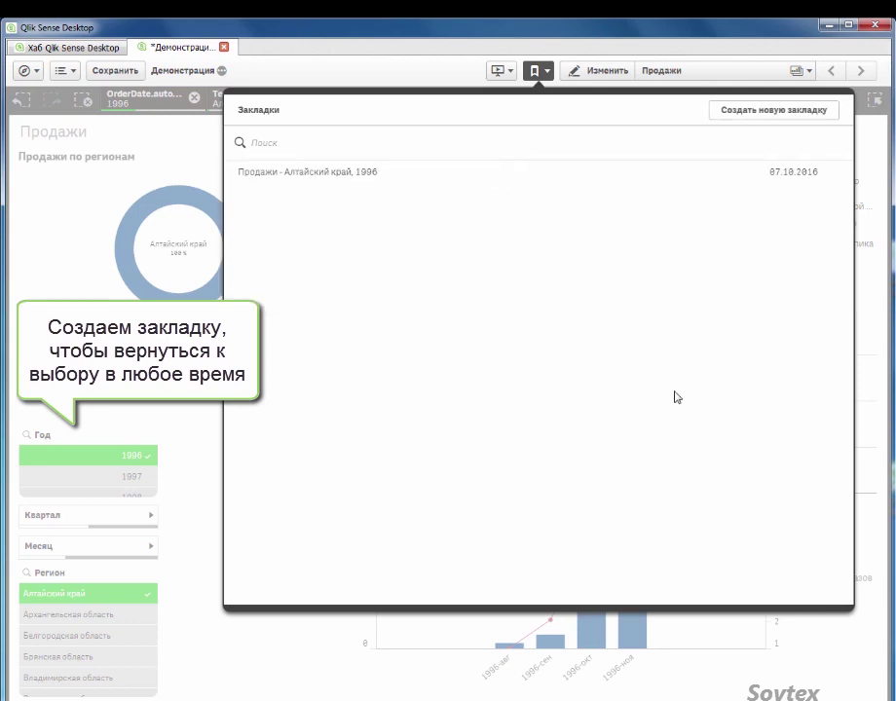
click(534, 70)
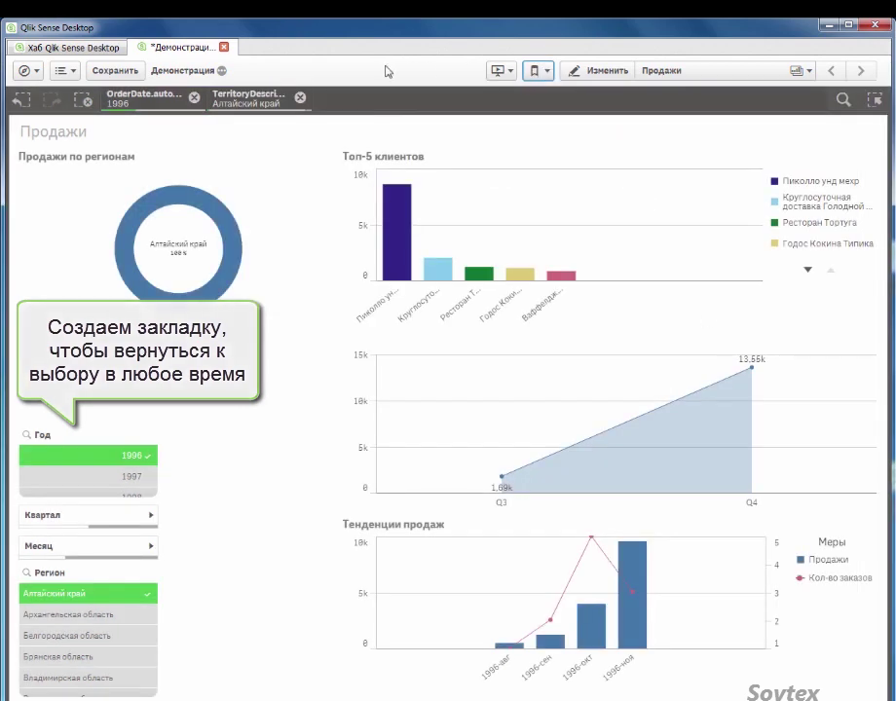
Clear all selections and bring them back by applying the bookmark "Продажи - Алтайский край, 1996".
click(90, 104)
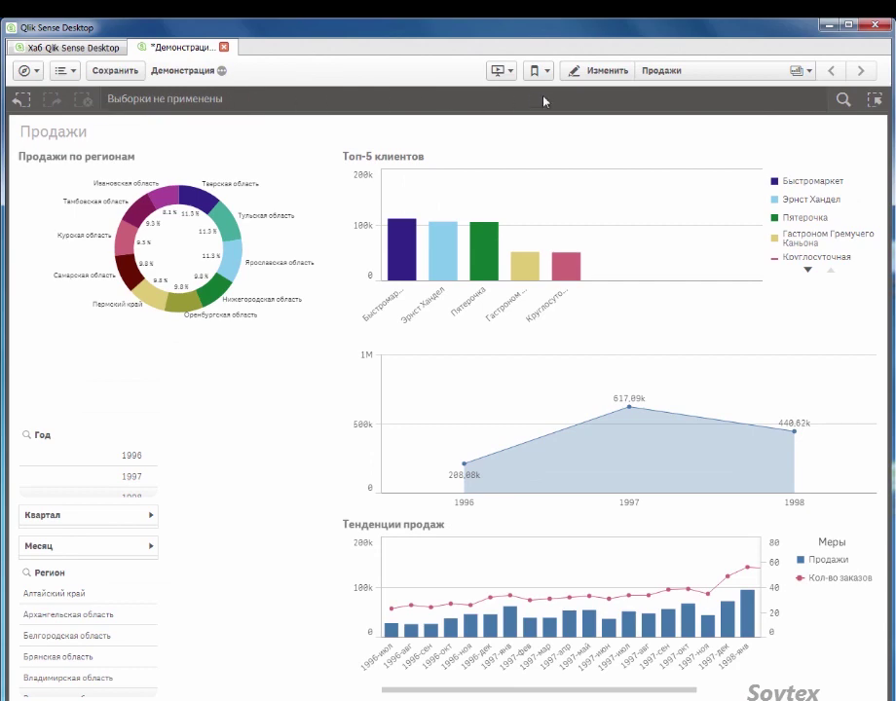
click(537, 70)
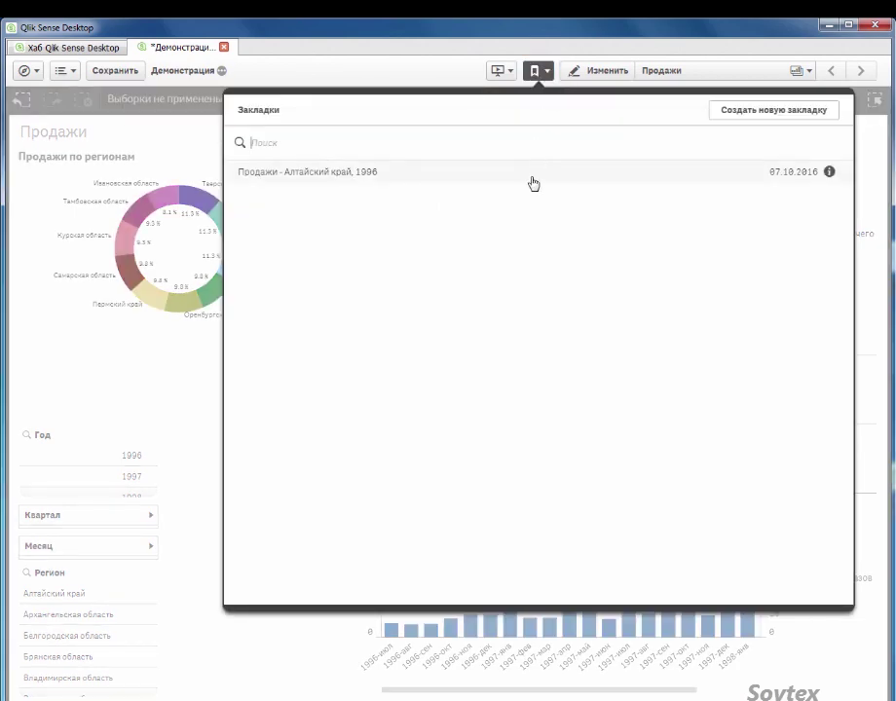
click(533, 173)
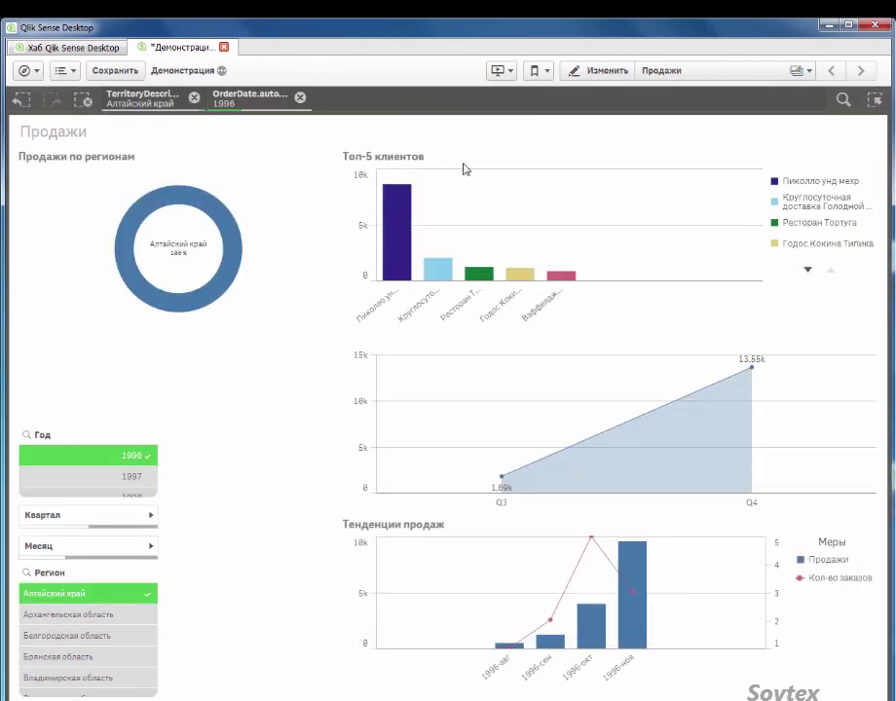
Clear the bookmark's selections, drill the area chart down through 1997 and Q1, and reset all selections.
click(83, 99)
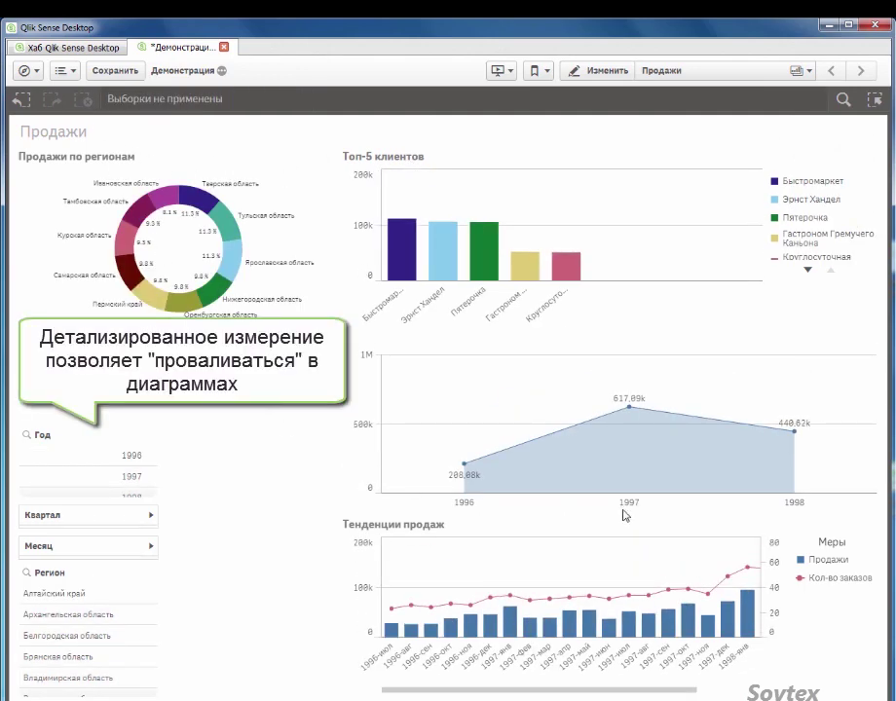
click(631, 503)
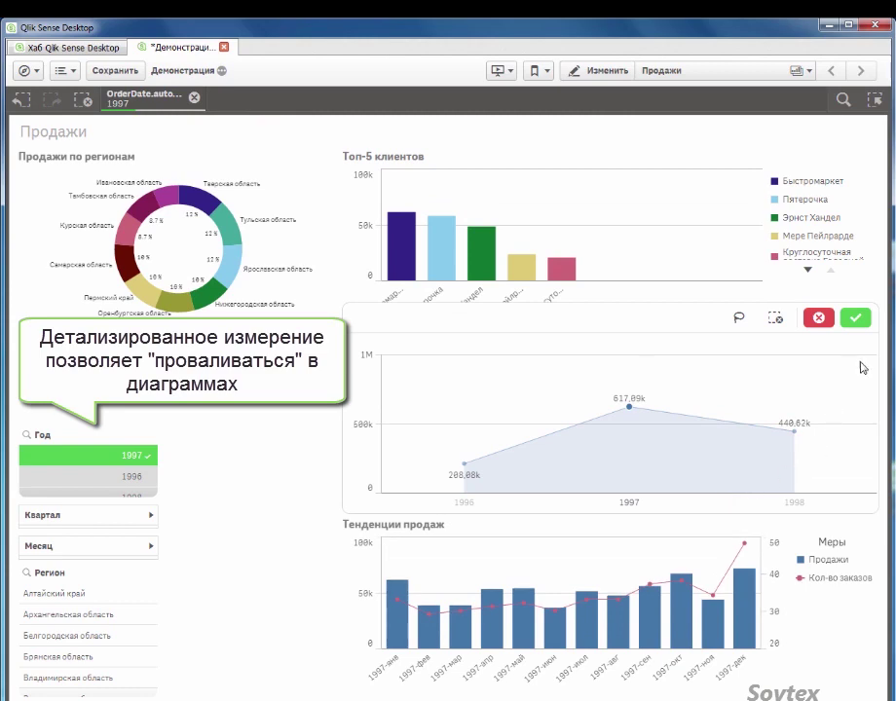
click(858, 321)
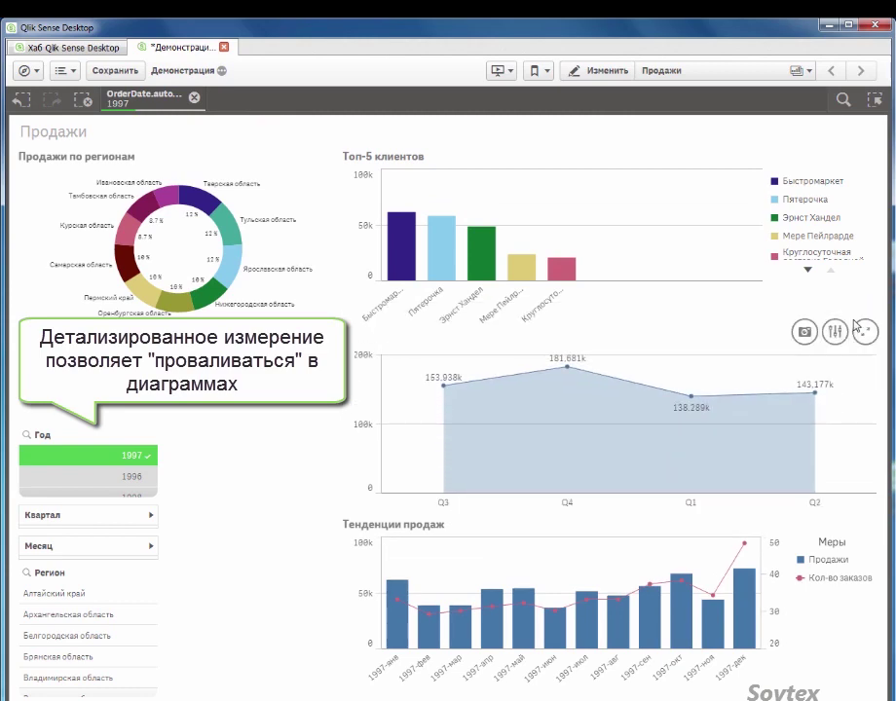
click(690, 503)
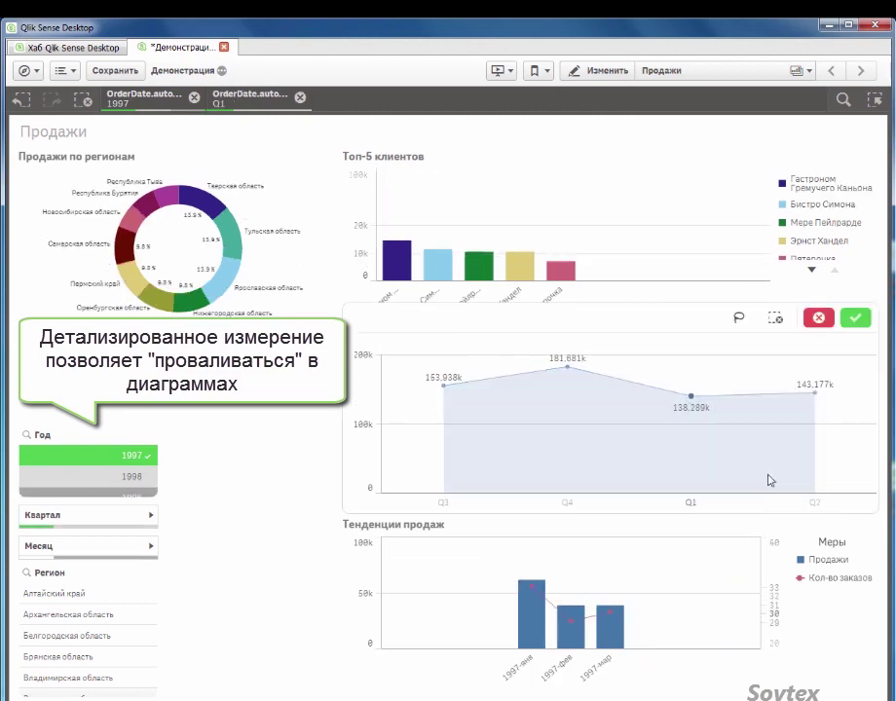
click(856, 319)
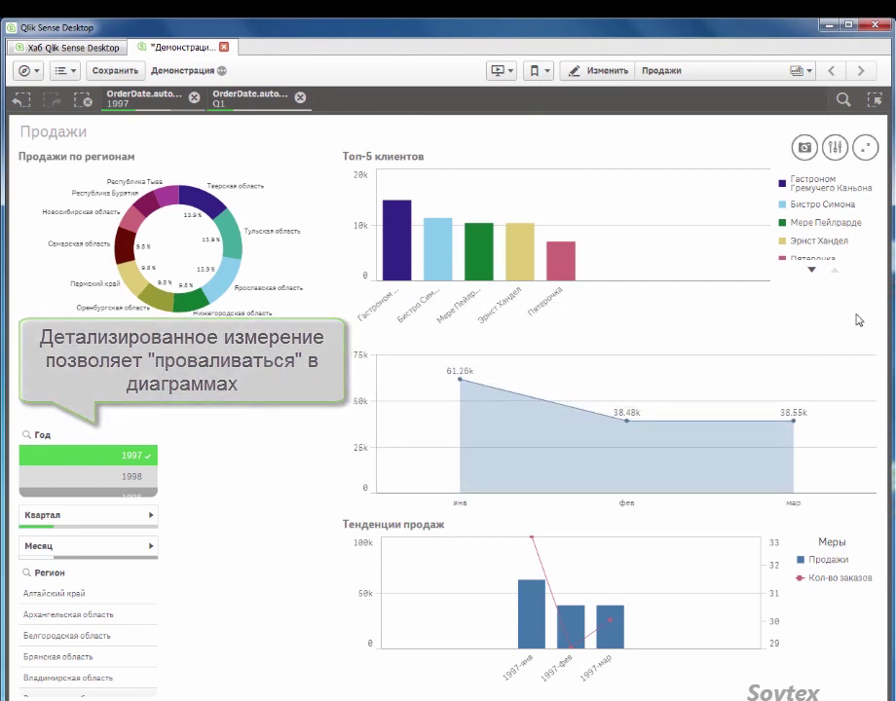
click(83, 101)
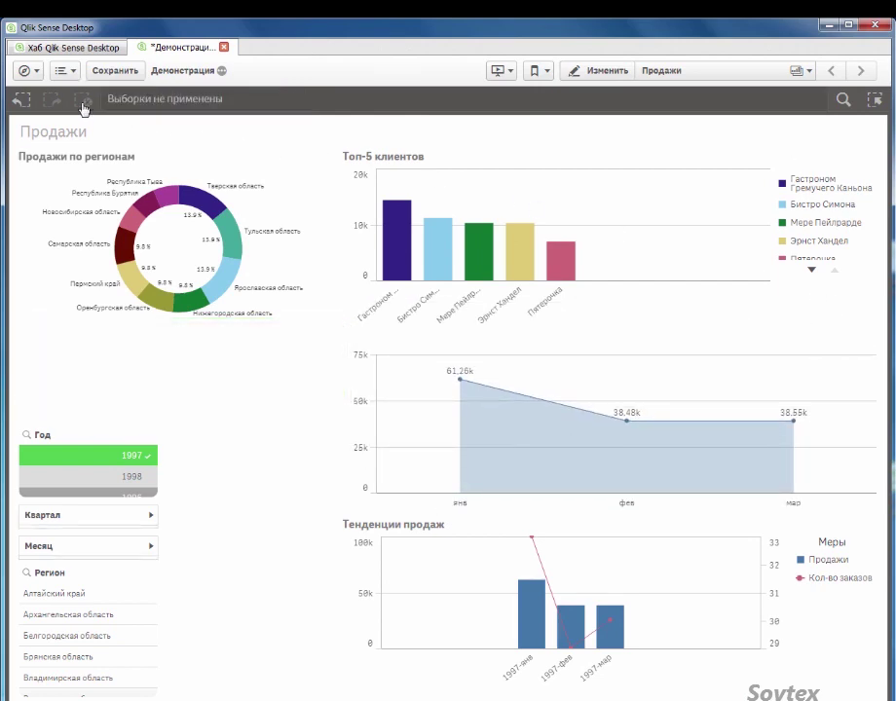
Create a new sheet titled "Клиенты" and open it.
click(789, 76)
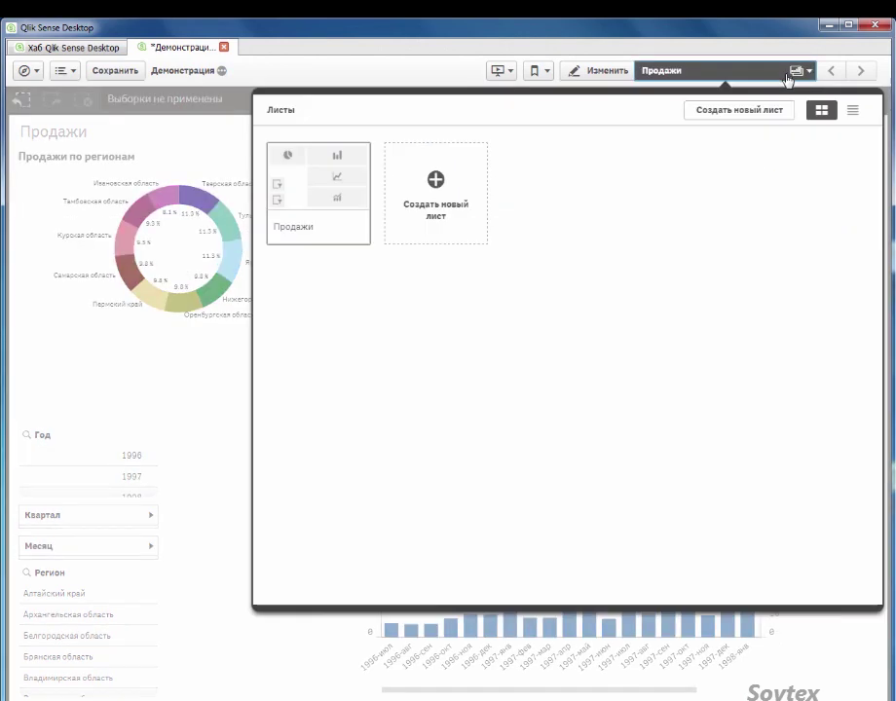
click(438, 197)
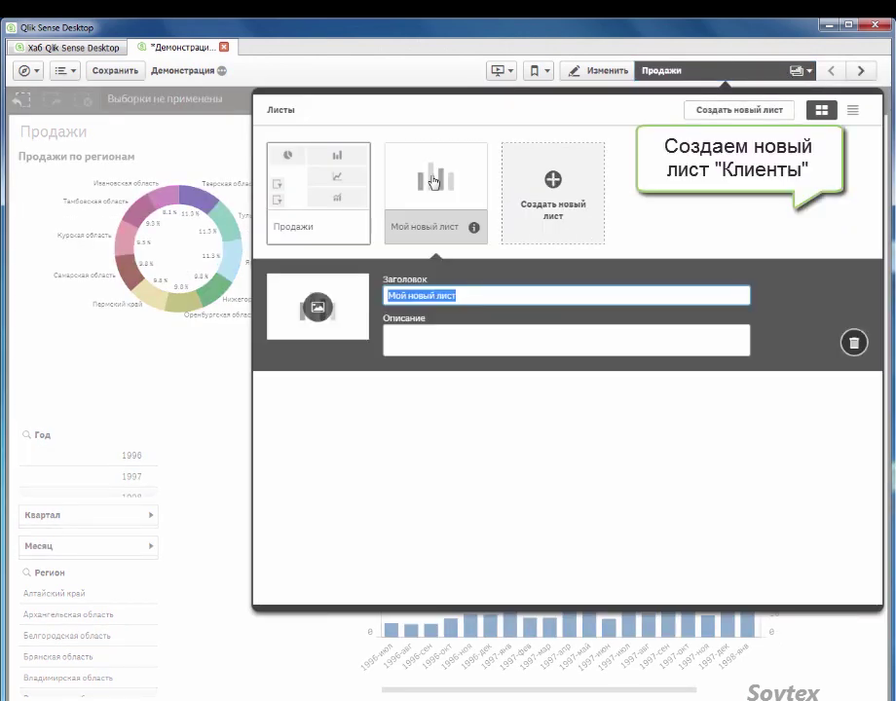
text(Клиенты)
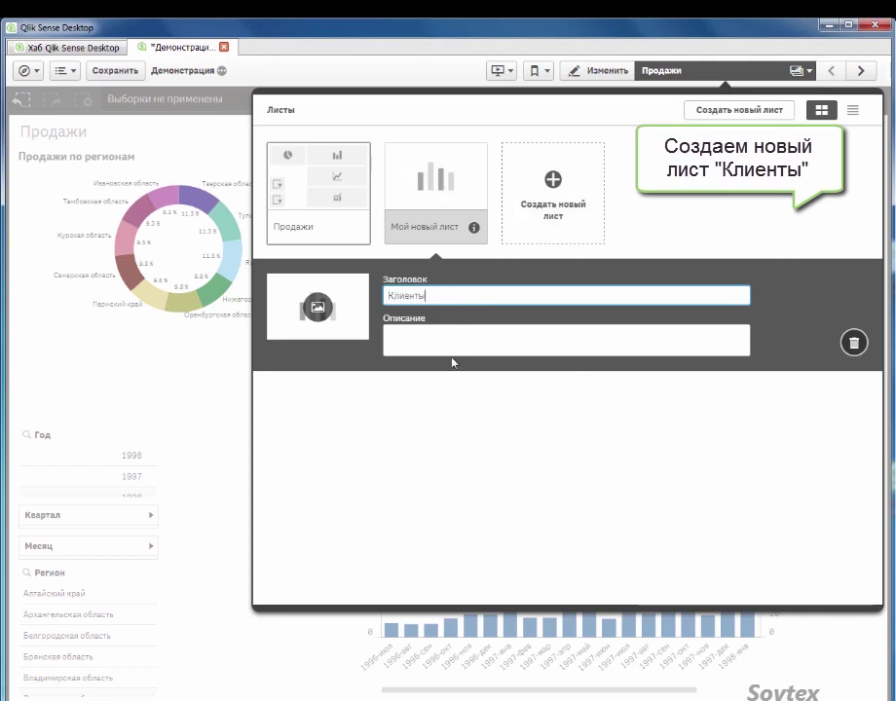
click(456, 340)
click(451, 200)
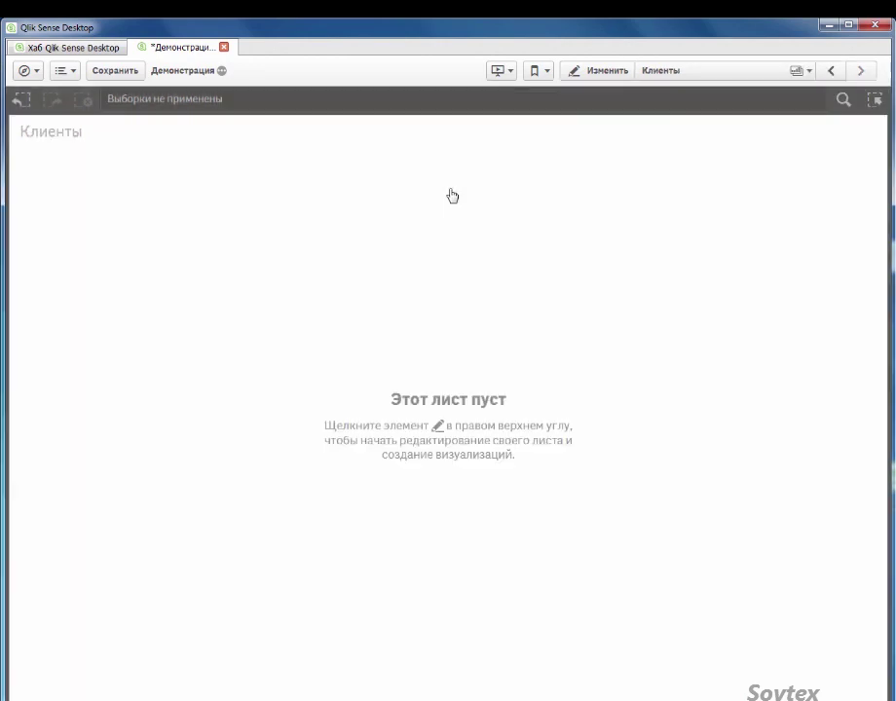
Add a filter pane in the lower-left corner of the "Клиенты" sheet with Customers.CompanyName as its dimension.
click(596, 71)
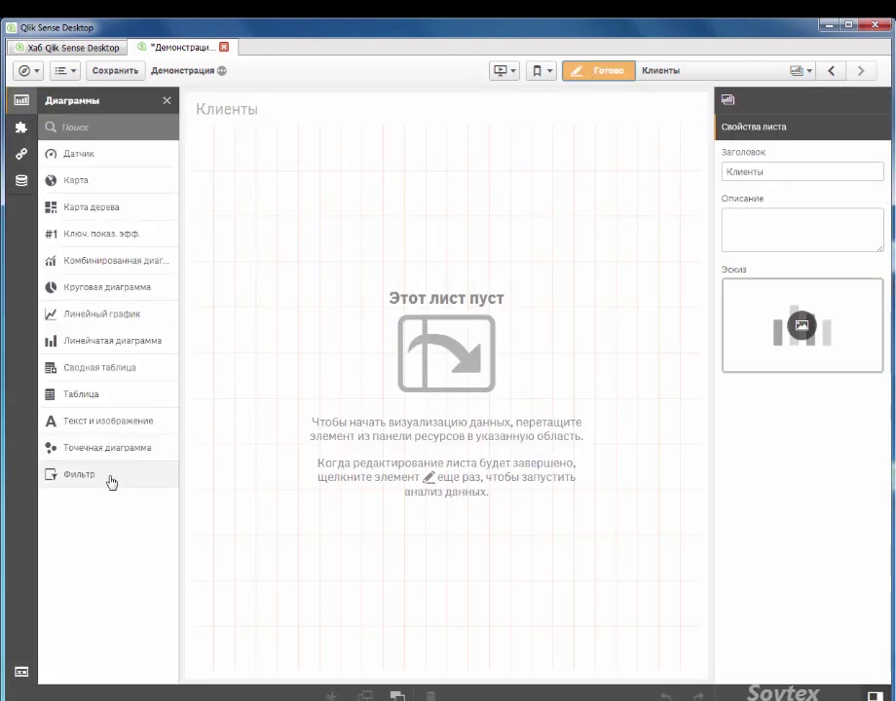
drag(112, 478, 244, 589)
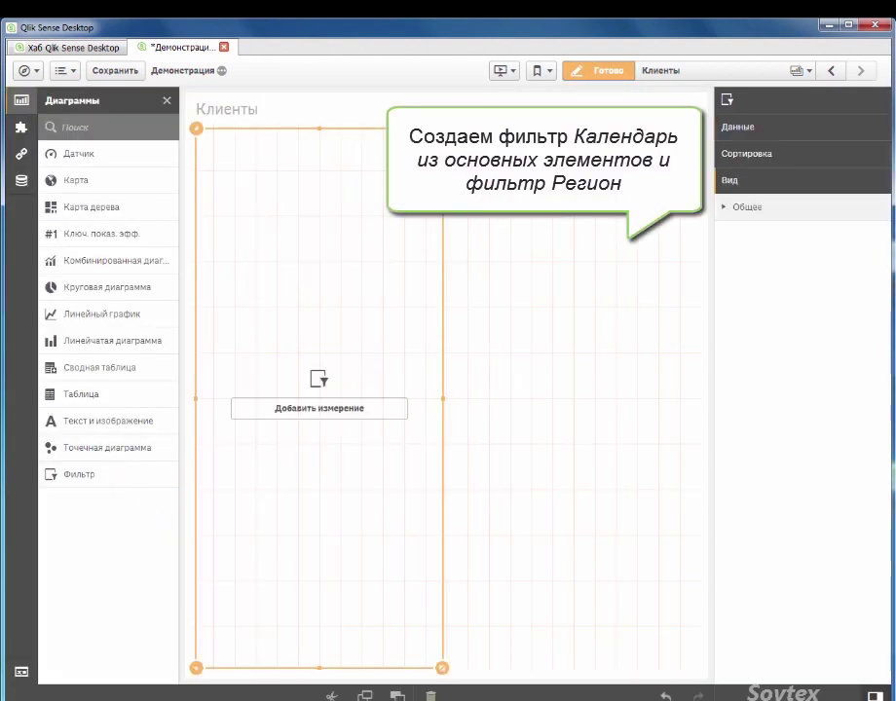
drag(444, 128, 317, 495)
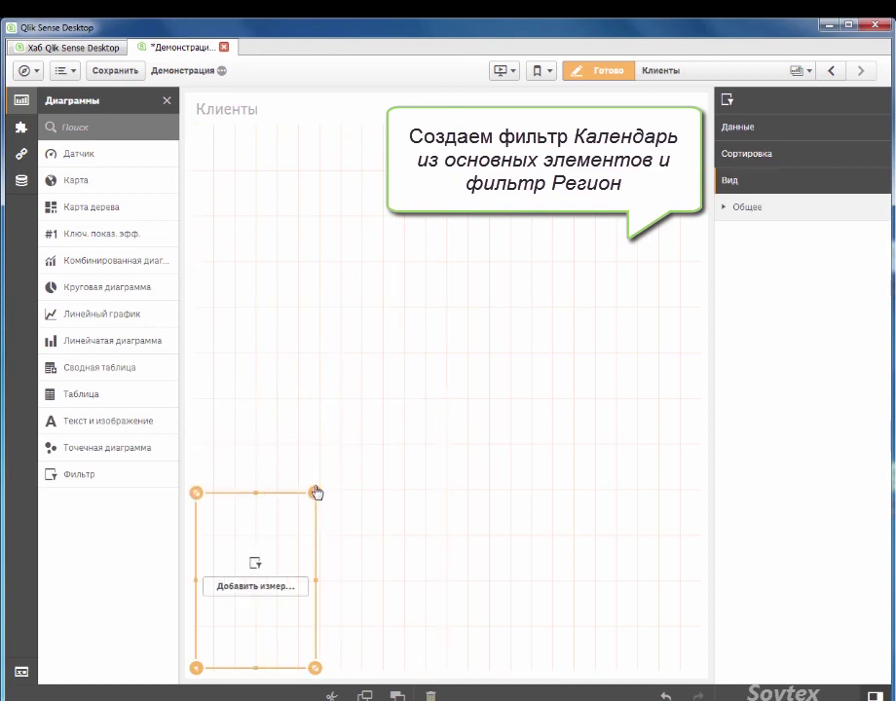
drag(257, 497, 264, 424)
click(253, 542)
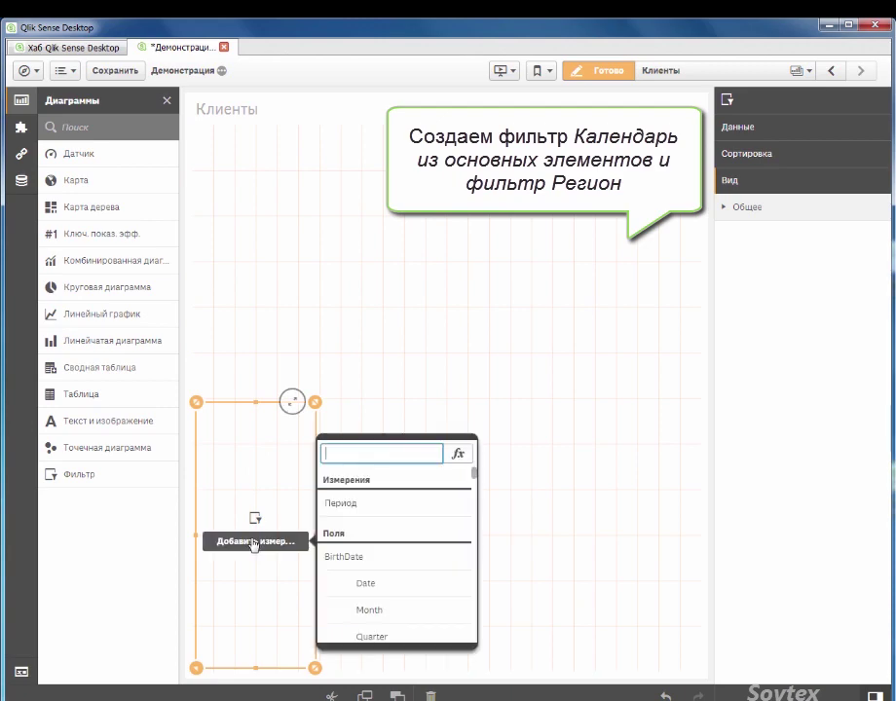
text(comp)
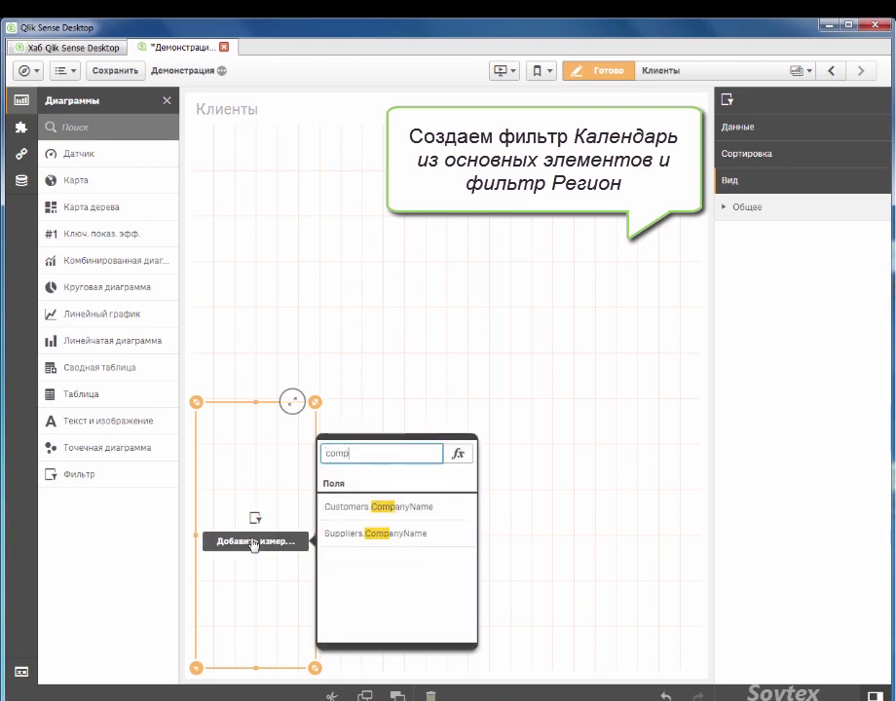
click(362, 508)
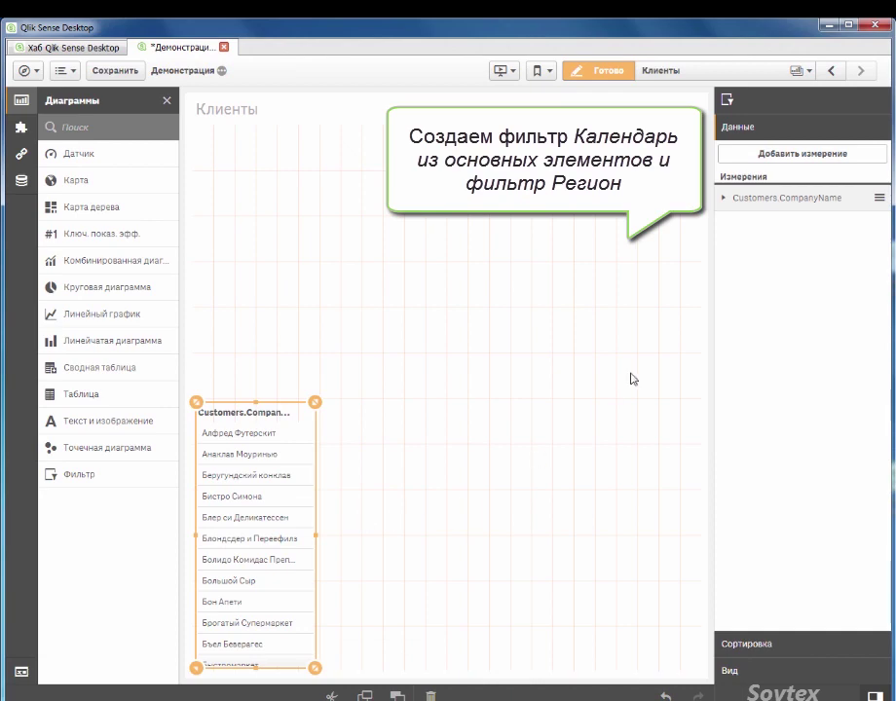
Set the title of the filter pane's Customers.CompanyName dimension to "Клиент".
click(772, 199)
click(777, 286)
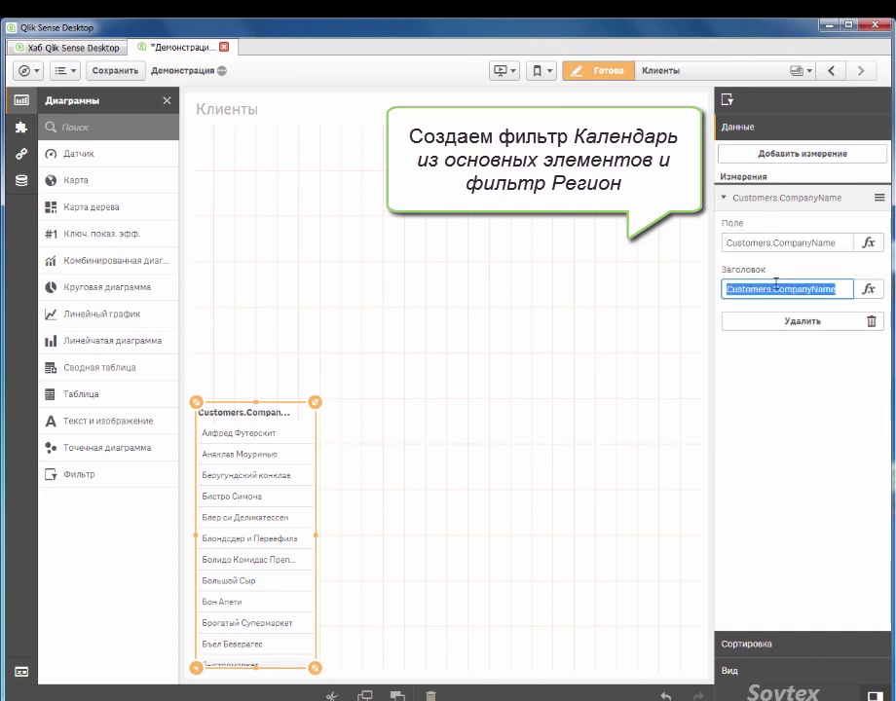
text(к)
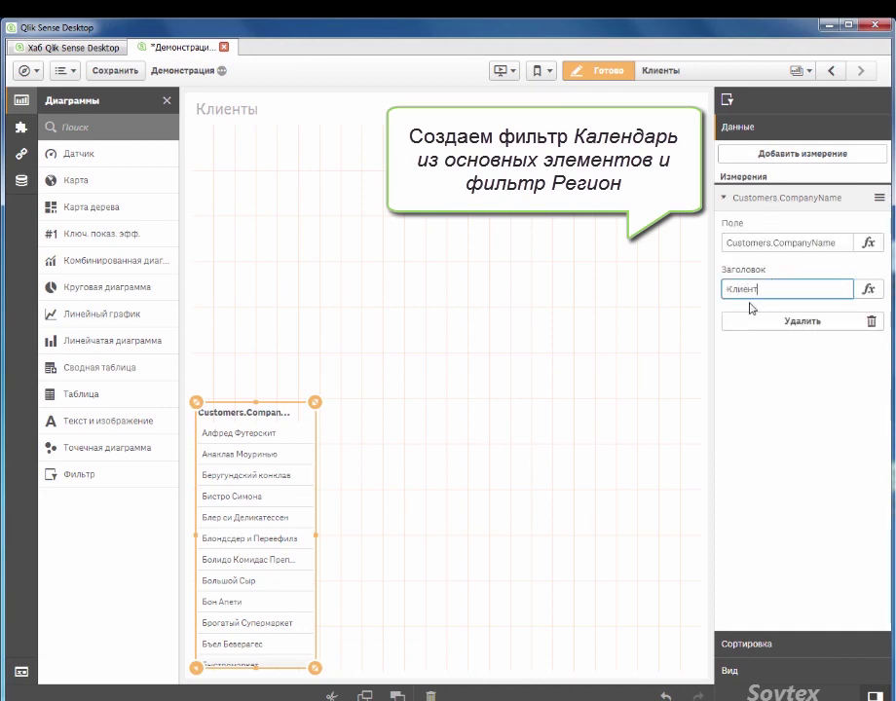
key(Return)
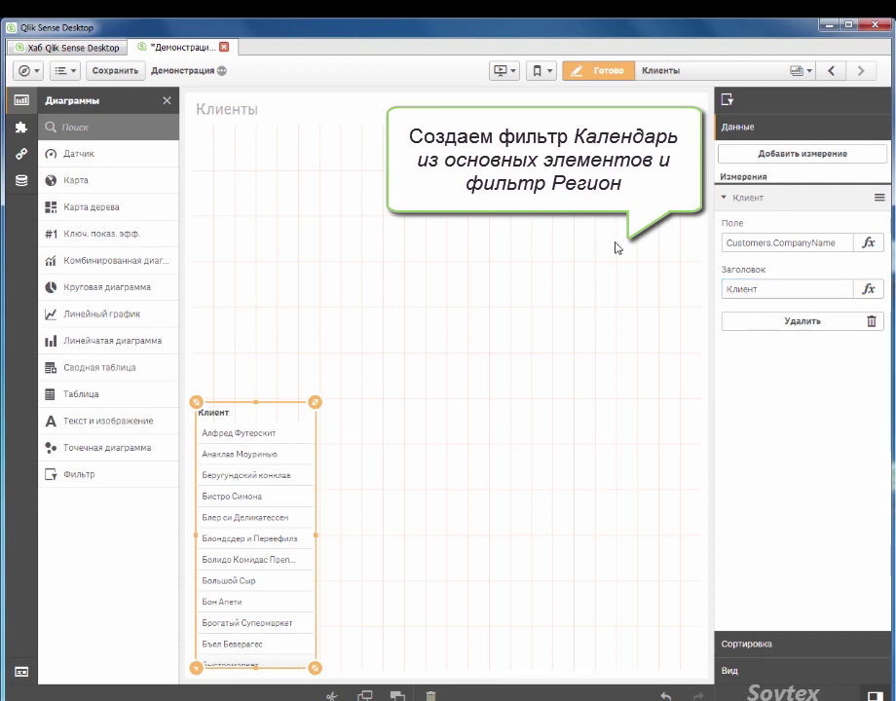
Place the master visualization "Календарь" directly above the "Клиент" filter and reduce its height to about half.
click(21, 126)
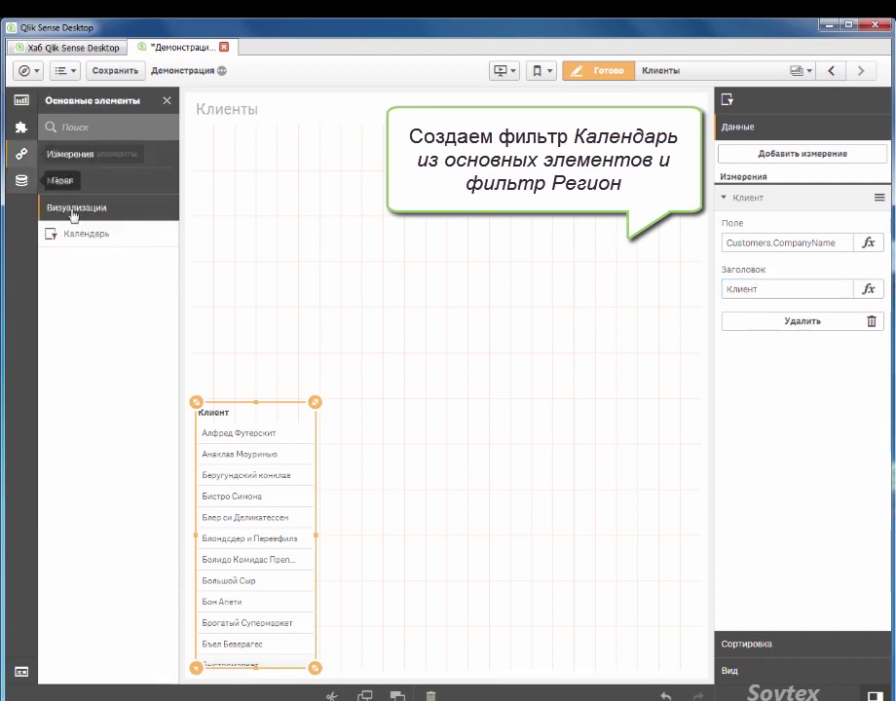
drag(108, 238, 274, 304)
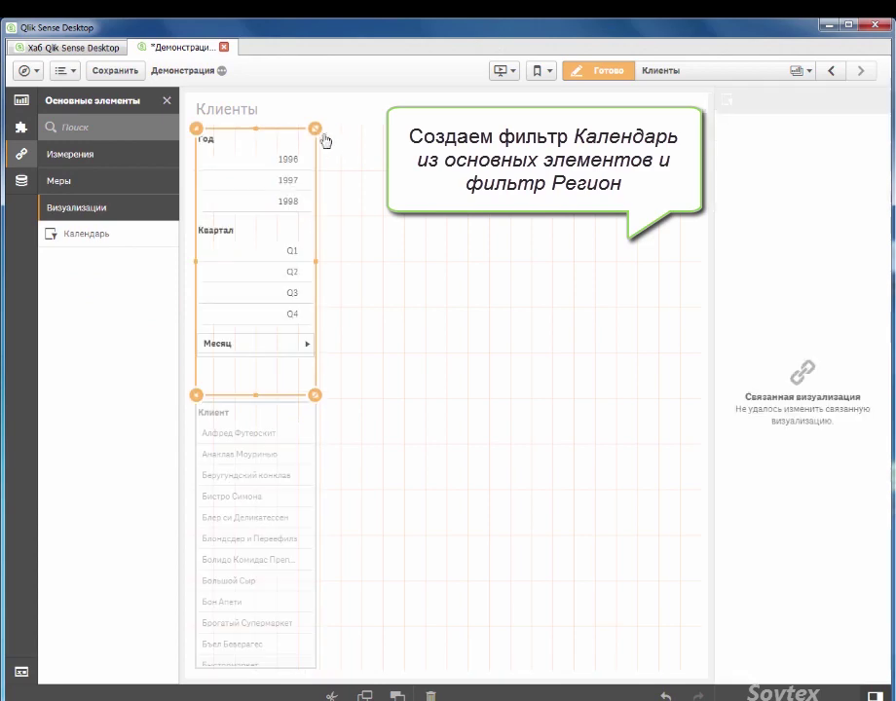
drag(315, 128, 304, 275)
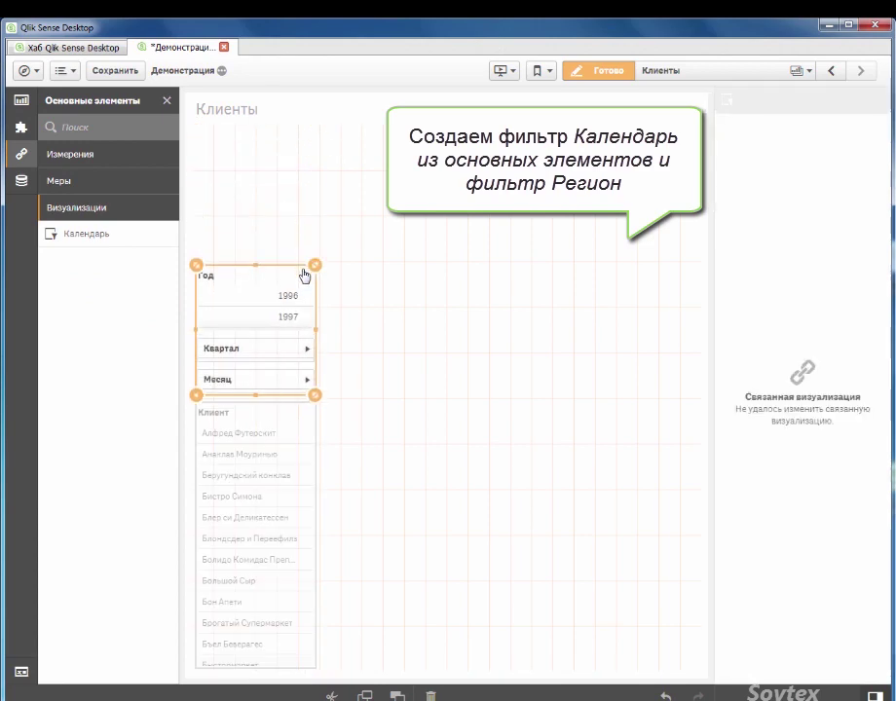
click(349, 292)
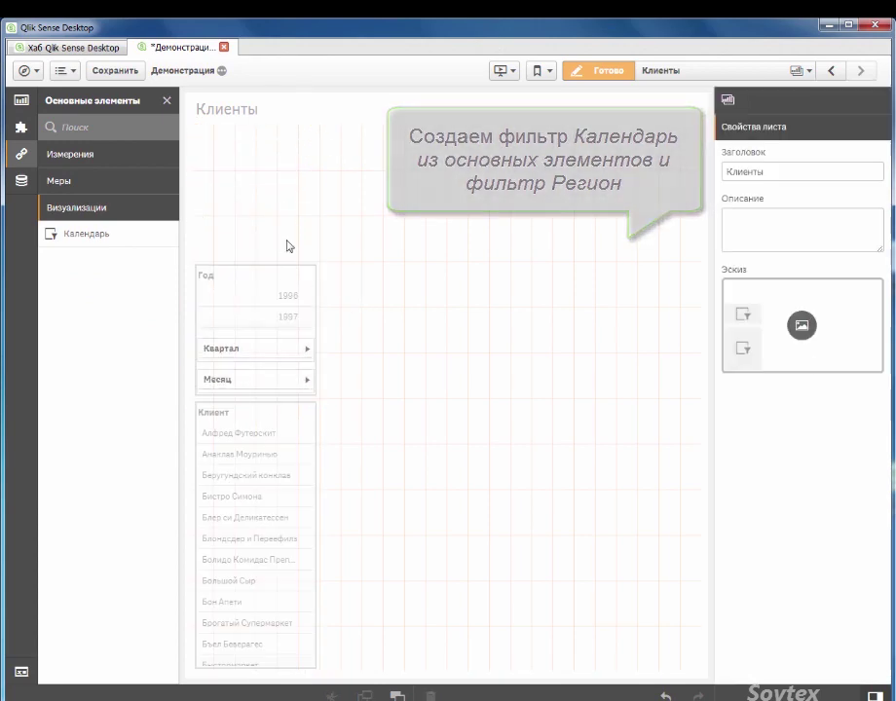
Add a scatter chart to the sheet's empty upper area, making it narrower and shorter at its lower-left corner.
click(17, 103)
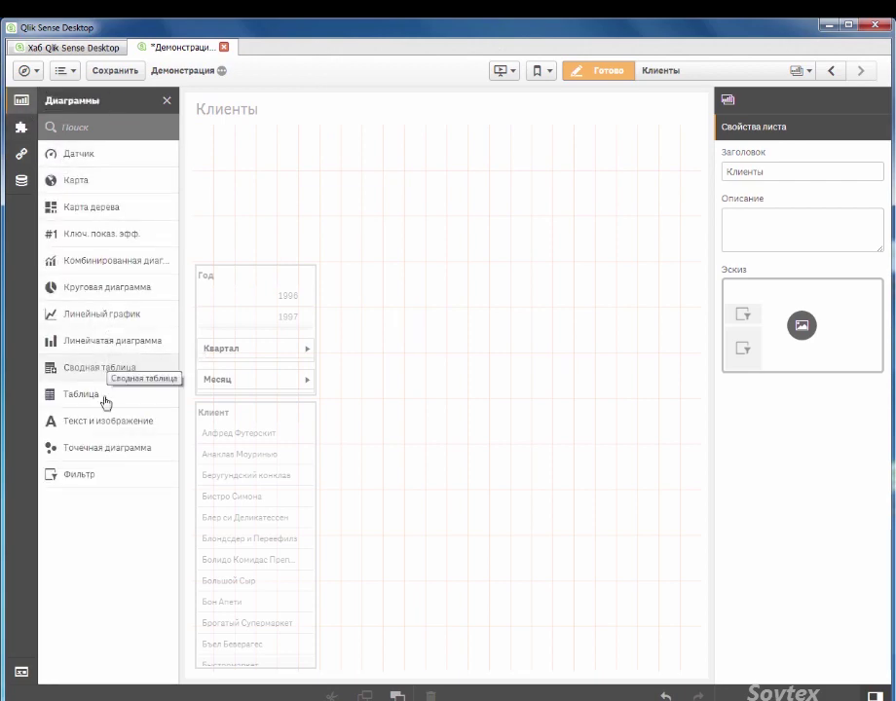
drag(78, 450, 548, 249)
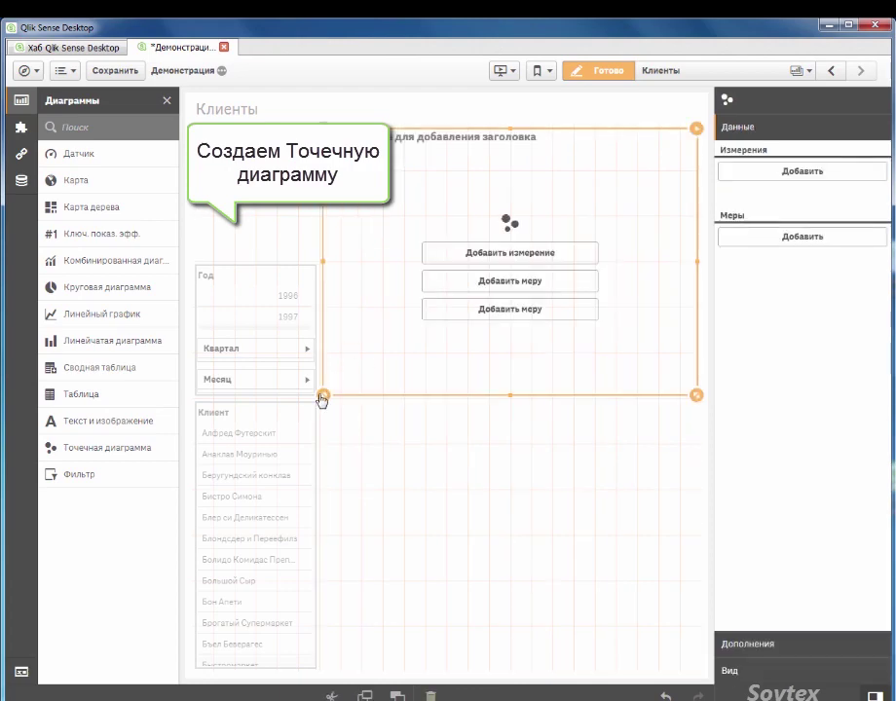
drag(324, 397, 367, 308)
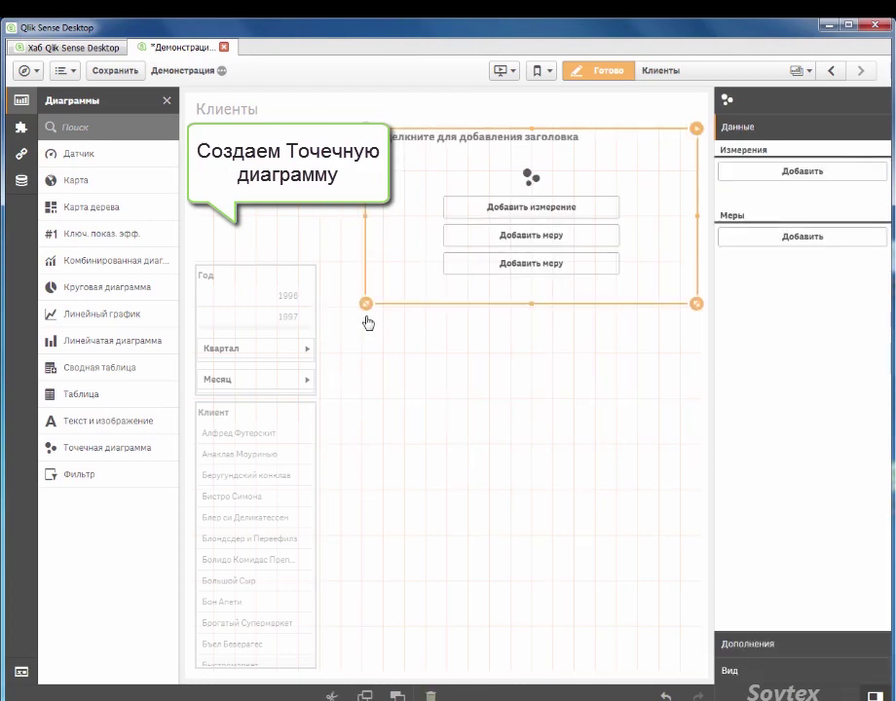
Add Customers.CompanyName as the scatter chart's dimension and label it "Клиент".
click(492, 214)
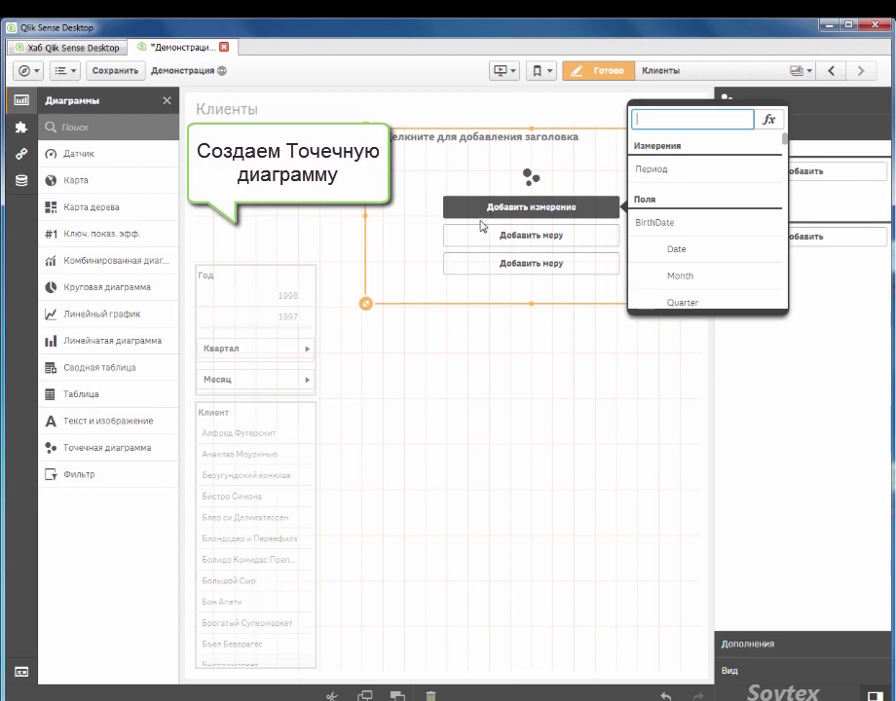
text(comp)
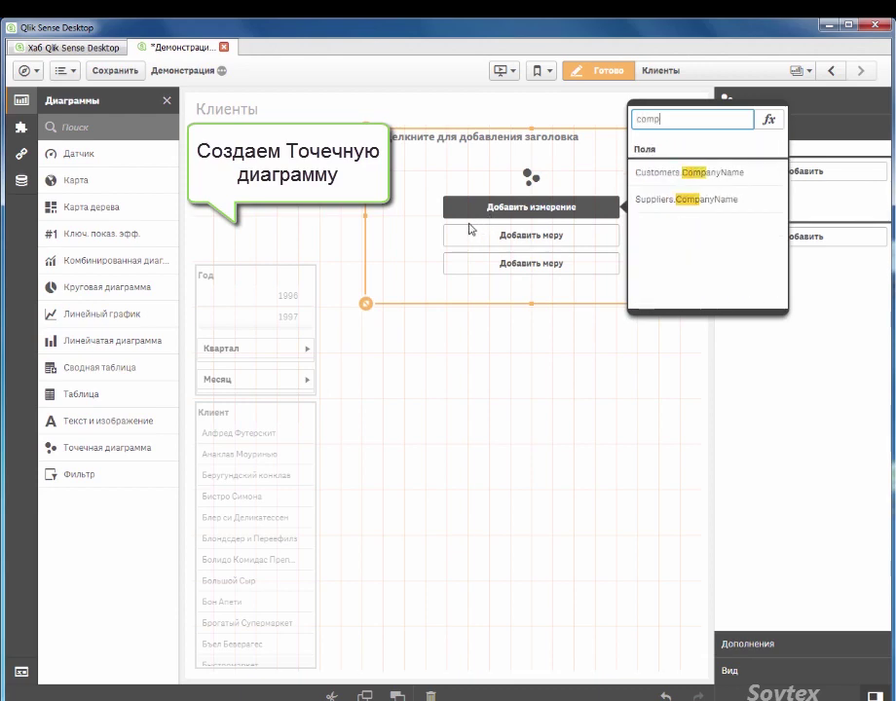
click(650, 175)
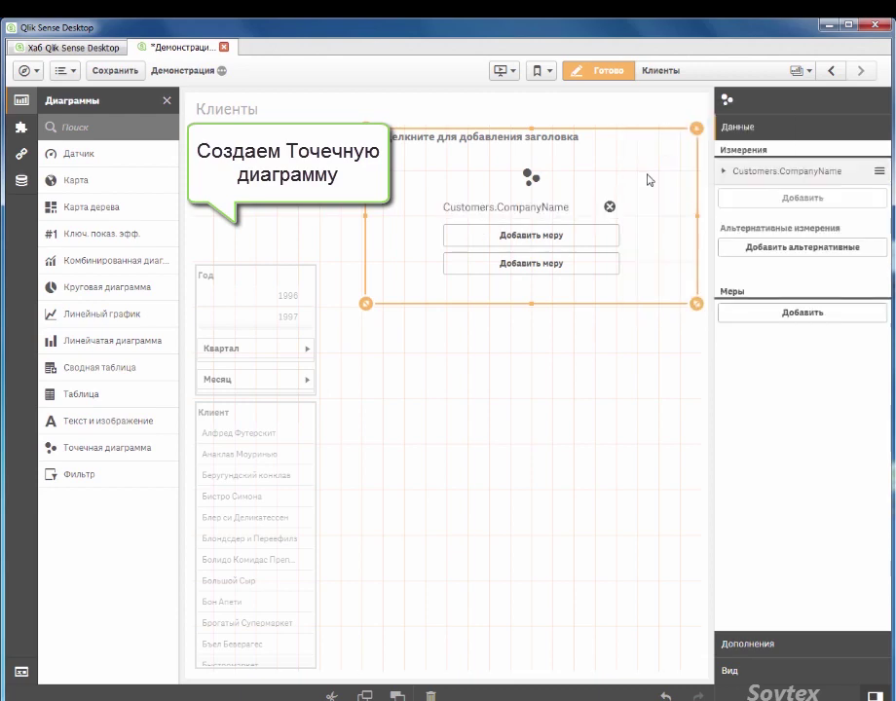
click(760, 173)
click(775, 265)
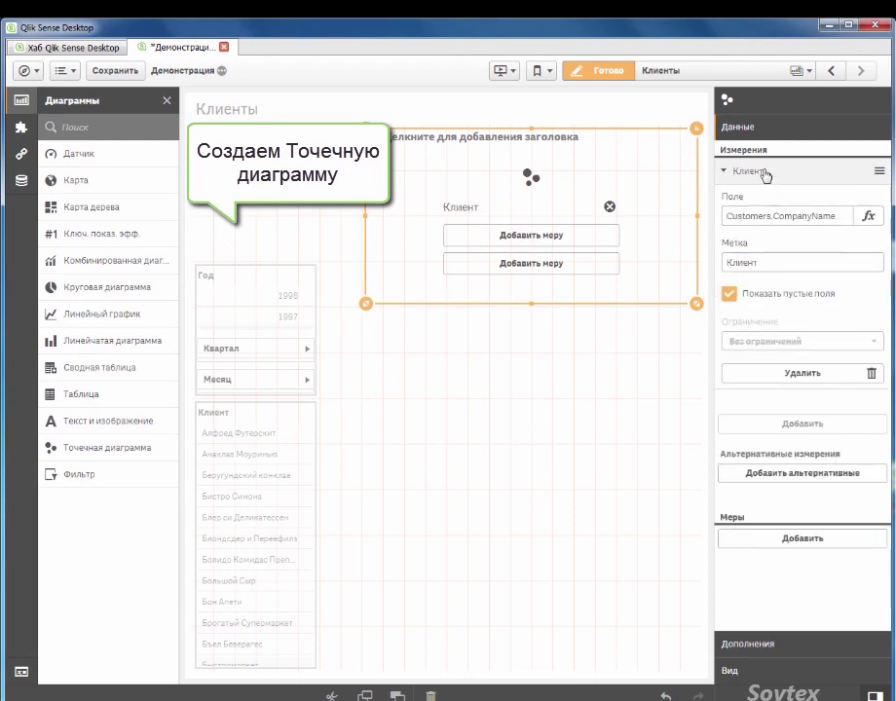
click(710, 175)
Add the master measure "Продажи" and the expression measure Sum(Sales)/Count(distinct OrderID) to the scatter chart.
click(597, 236)
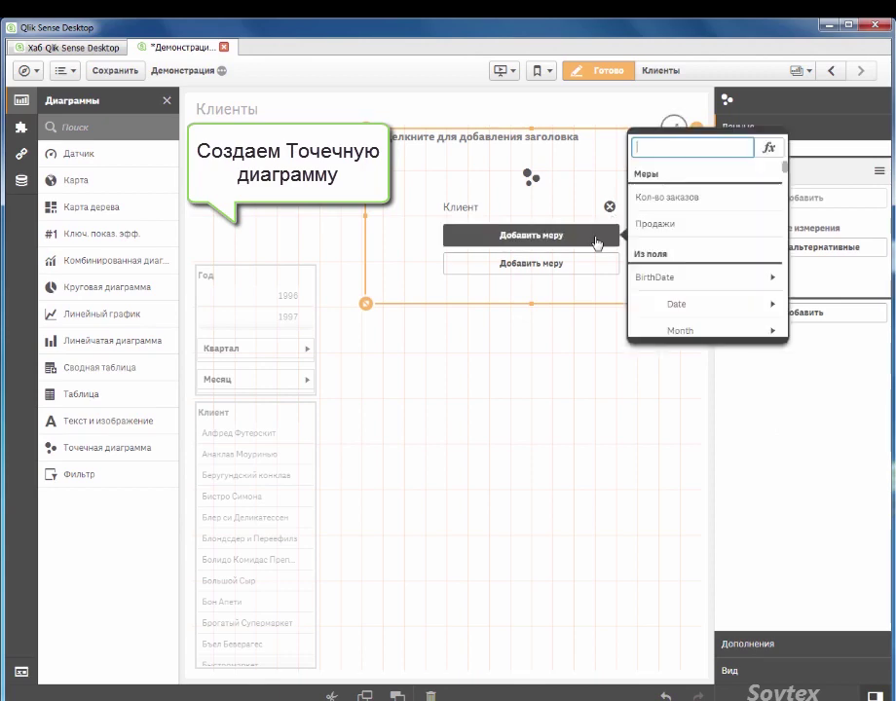
click(653, 227)
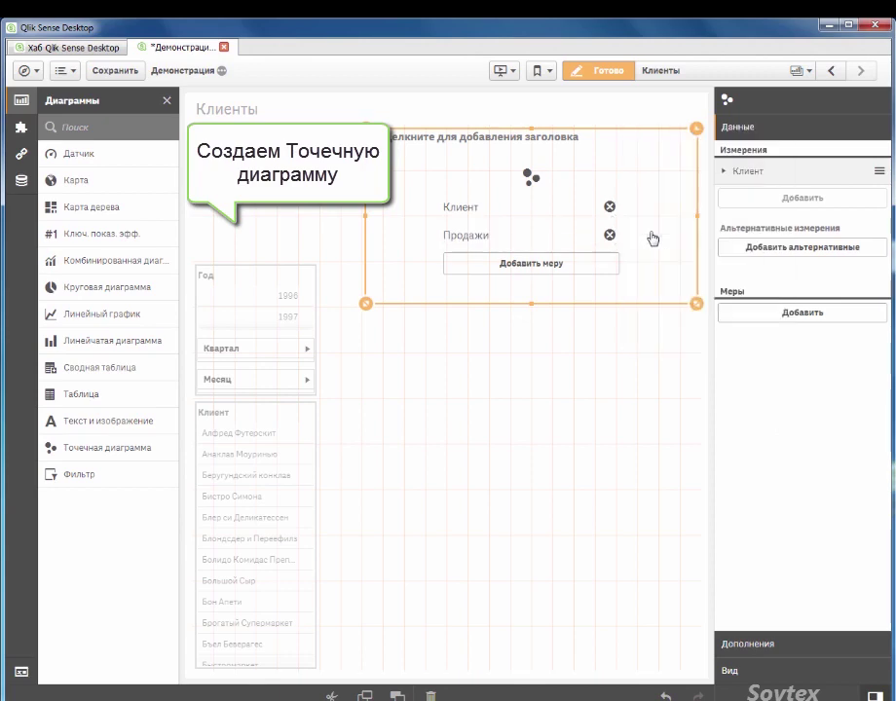
click(579, 263)
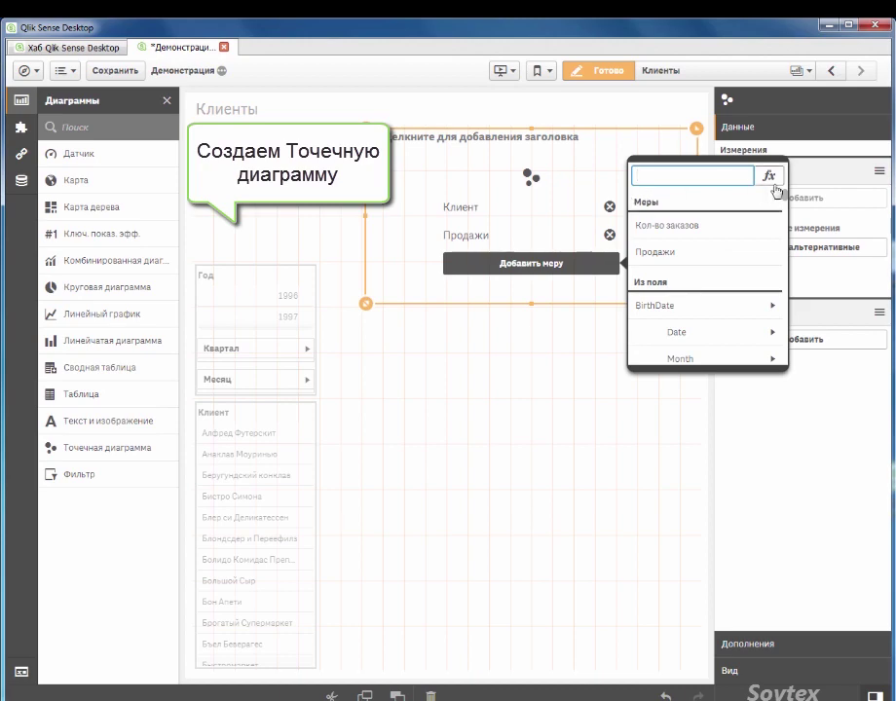
key(Escape)
click(745, 198)
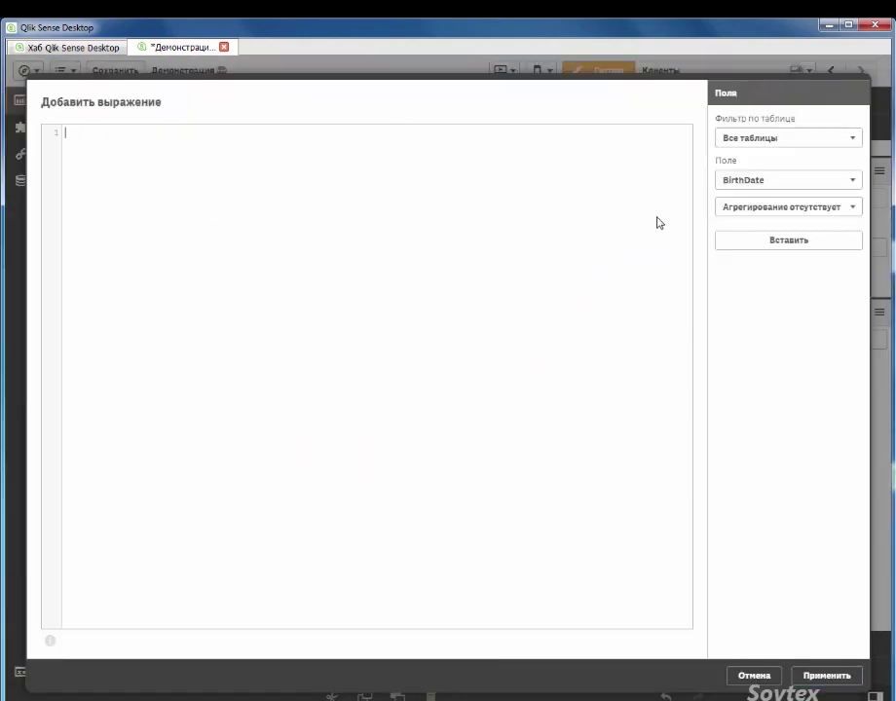
text(Sum(Sales)
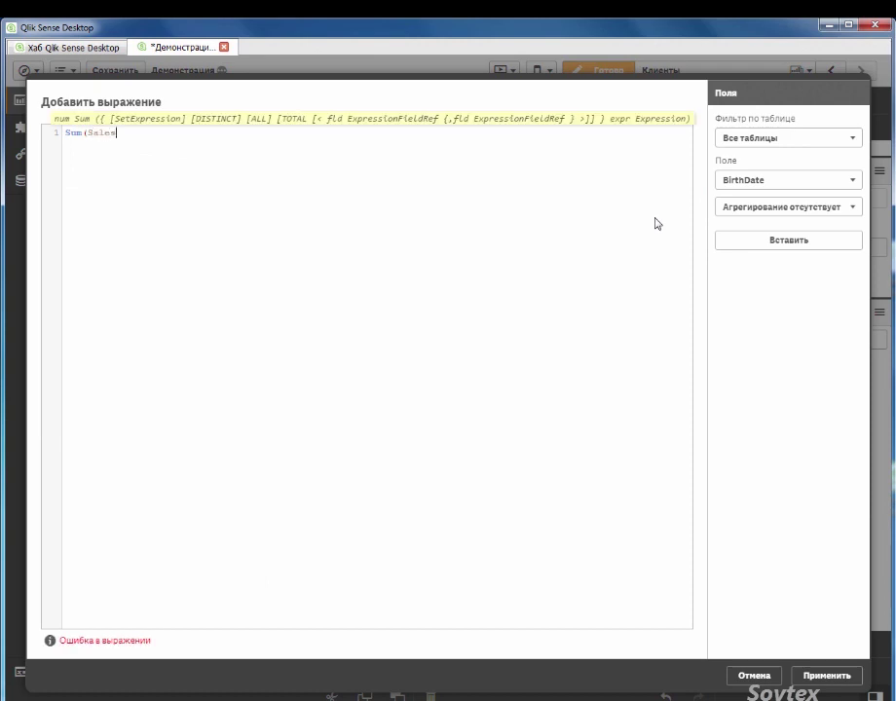
text())
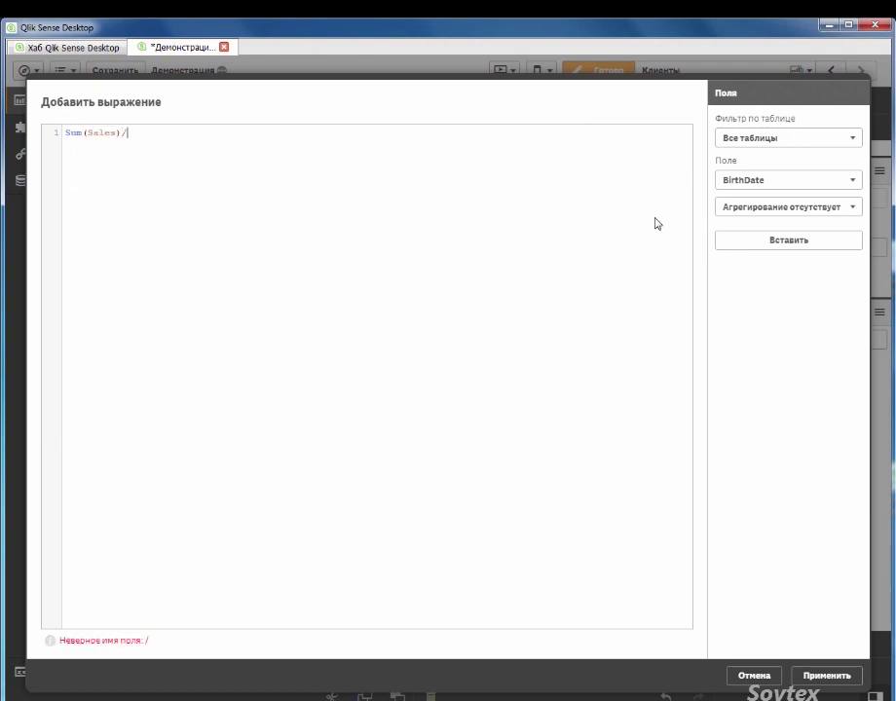
text(/Count()
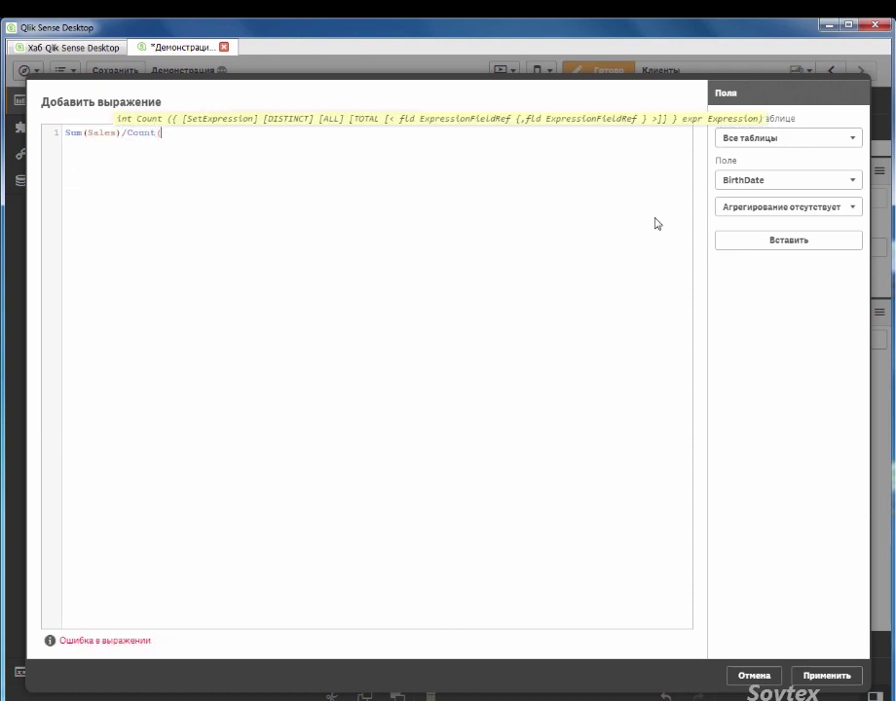
text(distinct OrderID))
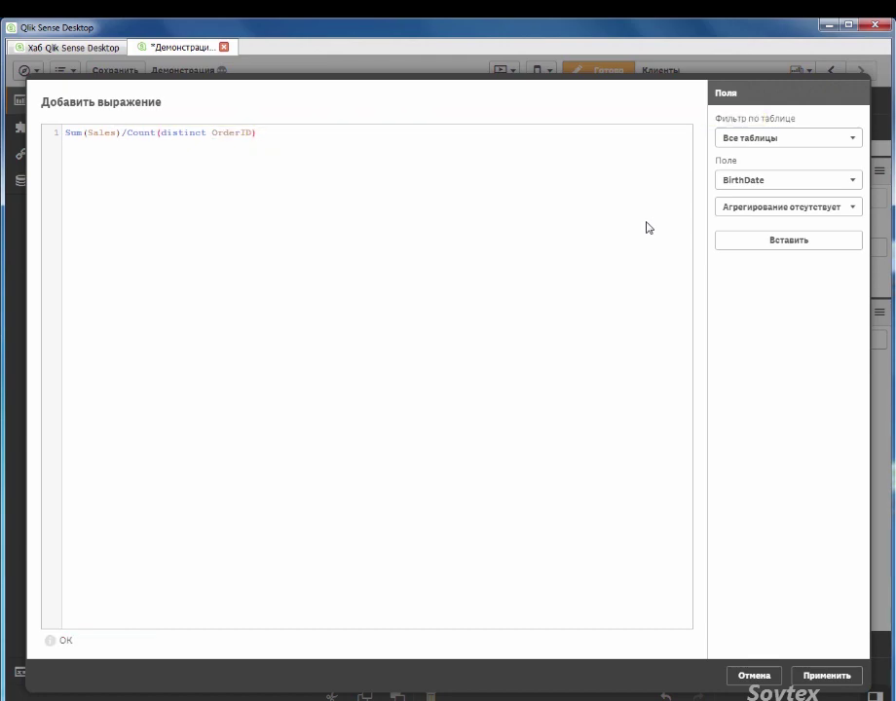
click(819, 679)
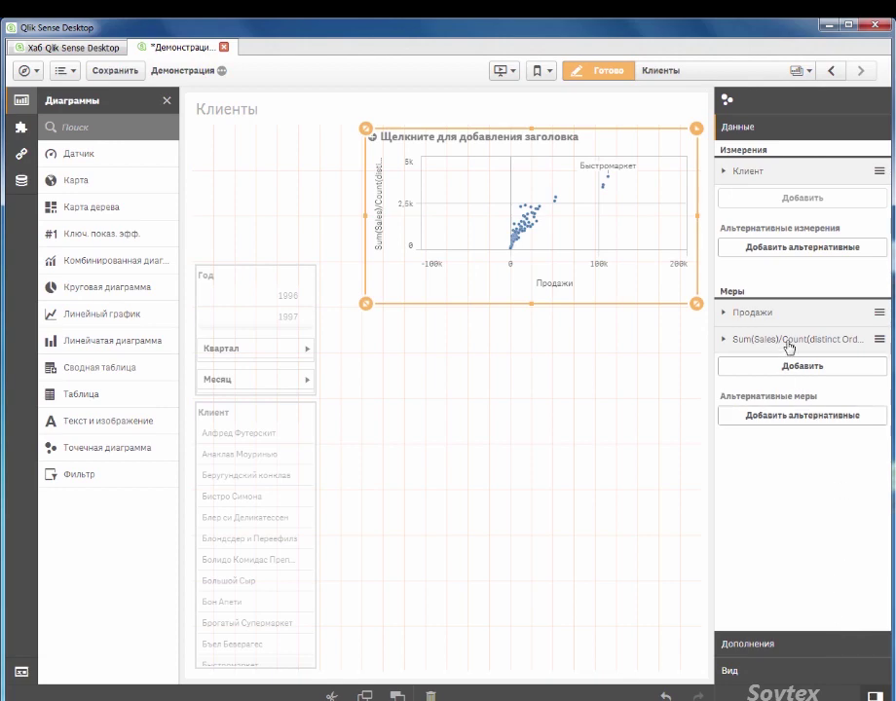
Label the scatter chart's Sum(Sales)/Count(distinct OrderID) measure "Средний объем заказа".
click(788, 341)
click(787, 430)
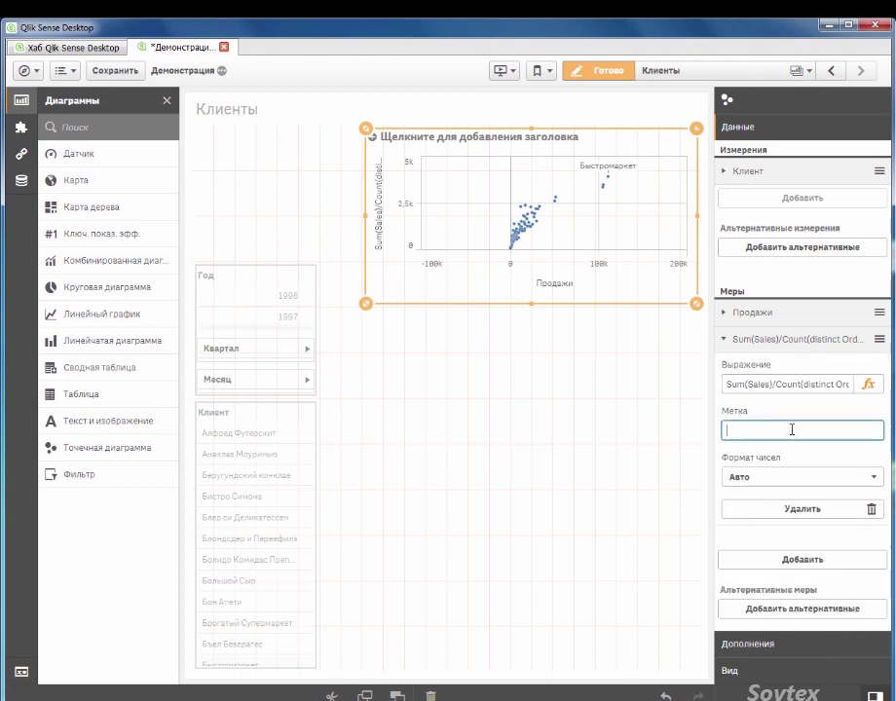
text(Средний объем заказа)
key(Return)
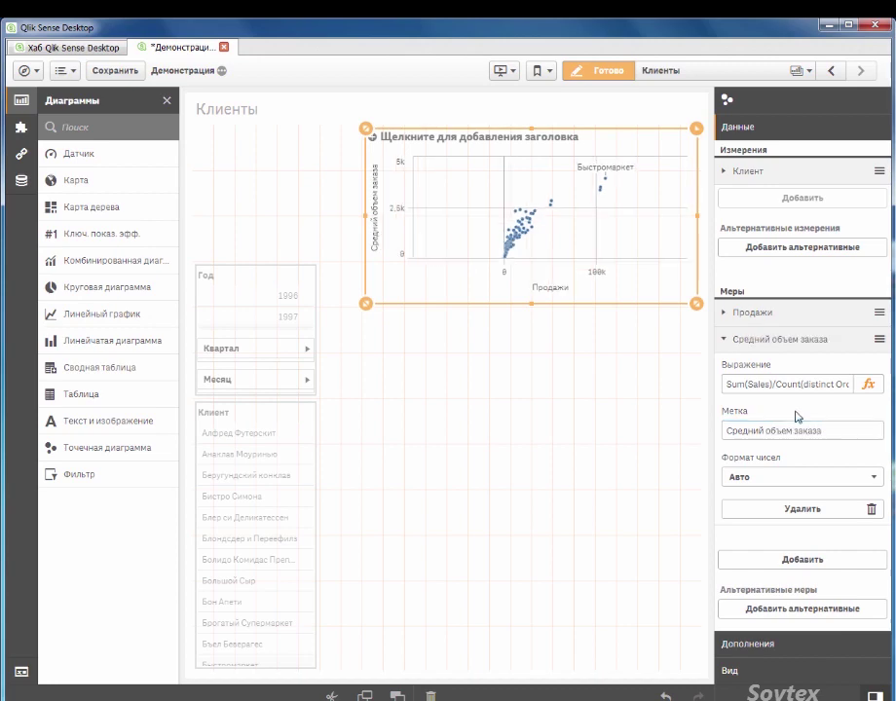
click(782, 339)
Add the master measure "Продажи" as the scatter chart's third measure and slightly increase the maximum bubble size.
click(794, 367)
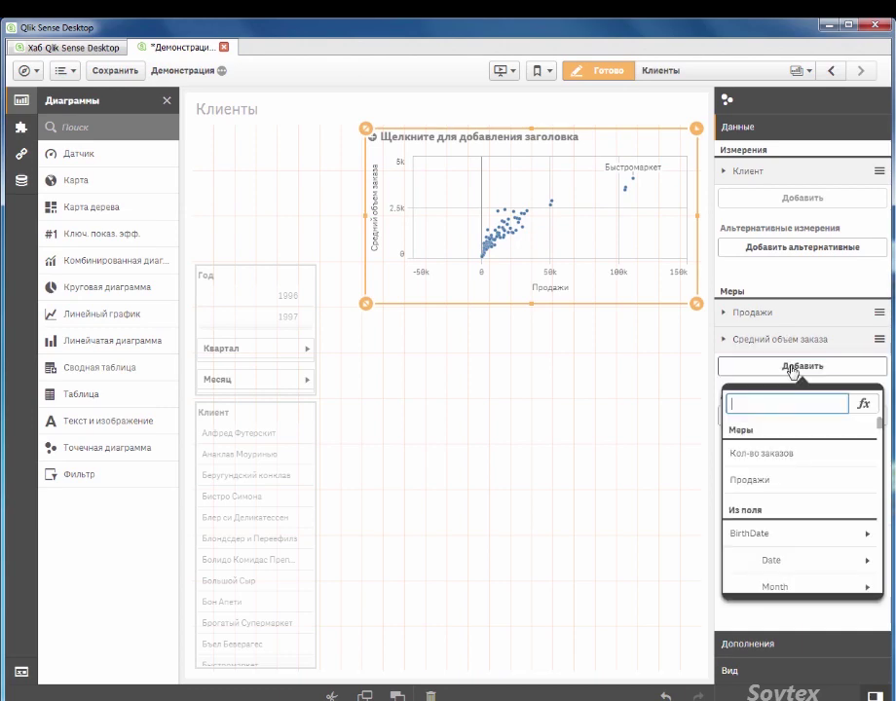
click(775, 481)
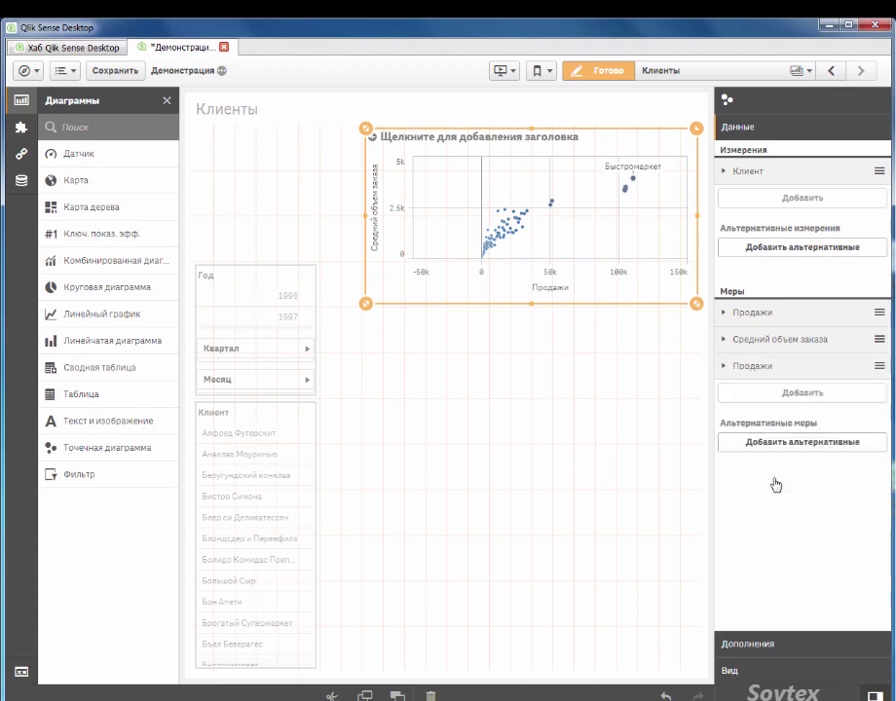
click(767, 671)
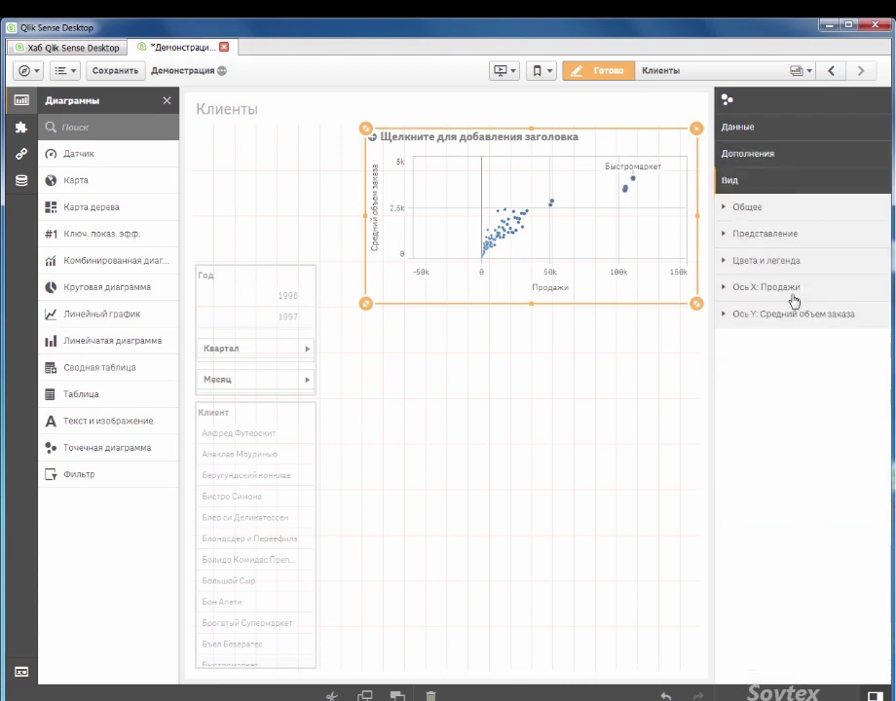
click(794, 236)
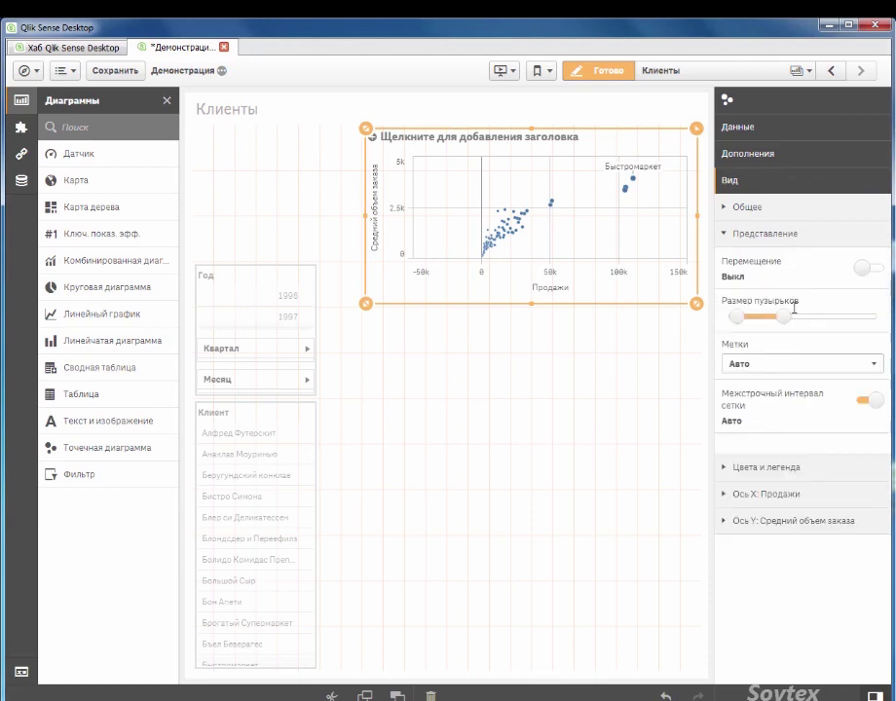
mouse_move(784, 318)
mouse_down()
mouse_move(810, 324)
mouse_move(798, 327)
mouse_up()
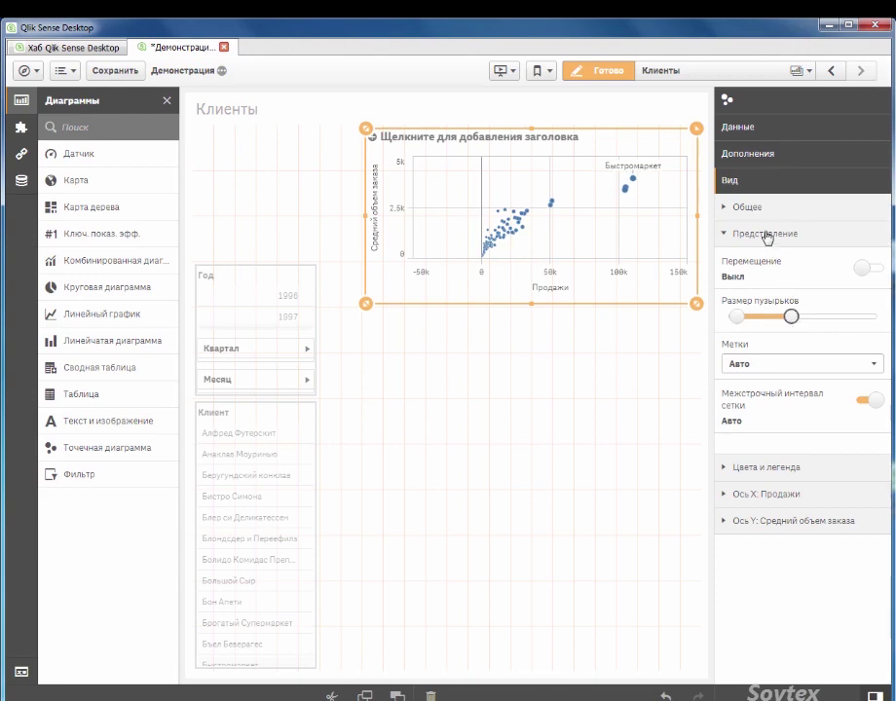
click(730, 234)
Switch the scatter chart to custom colours by expression, using sum(Sales).
click(776, 276)
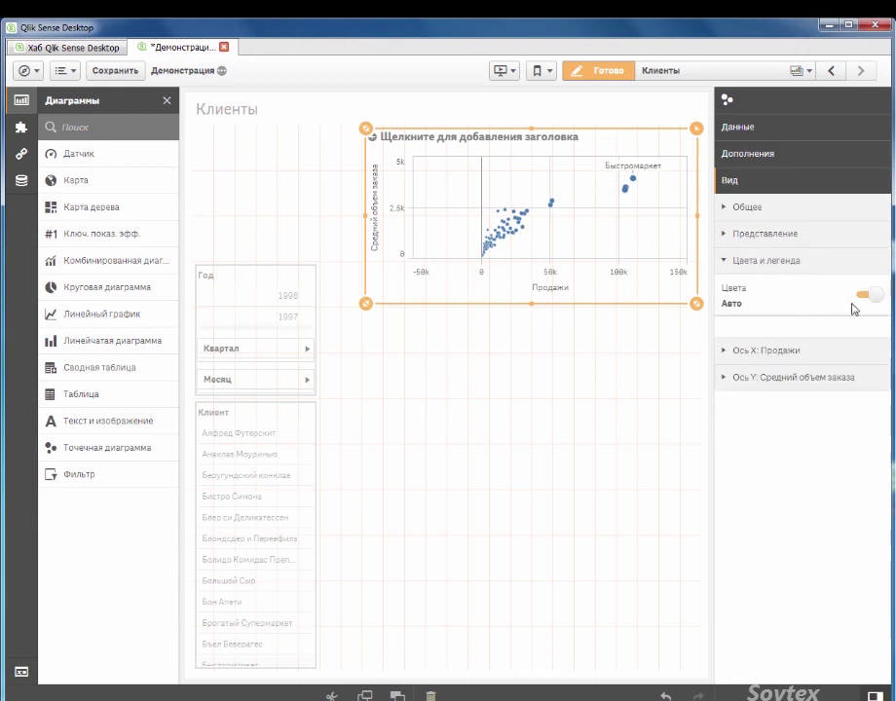
click(863, 298)
click(863, 331)
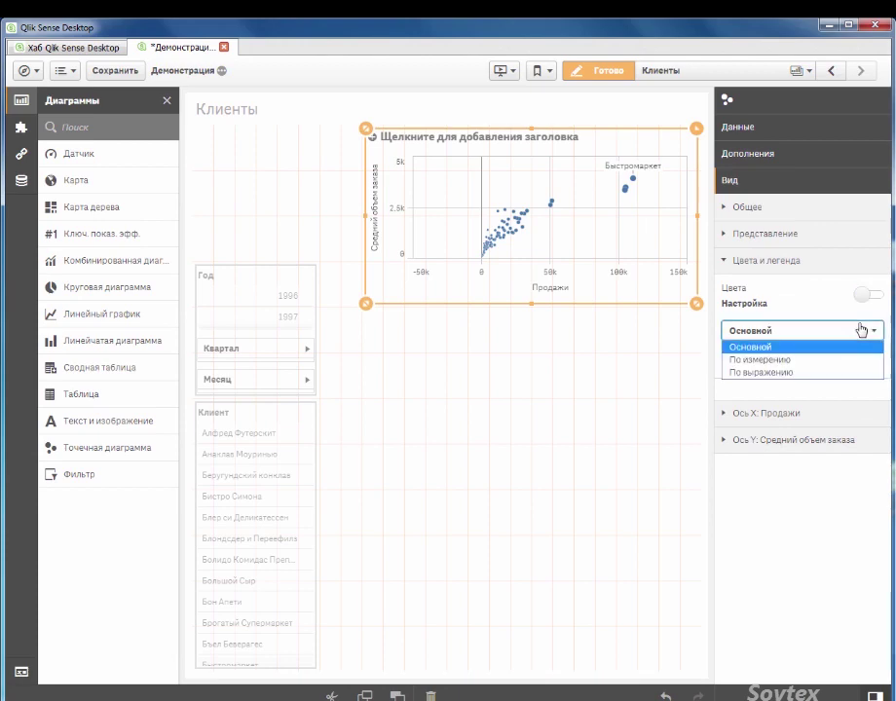
click(835, 373)
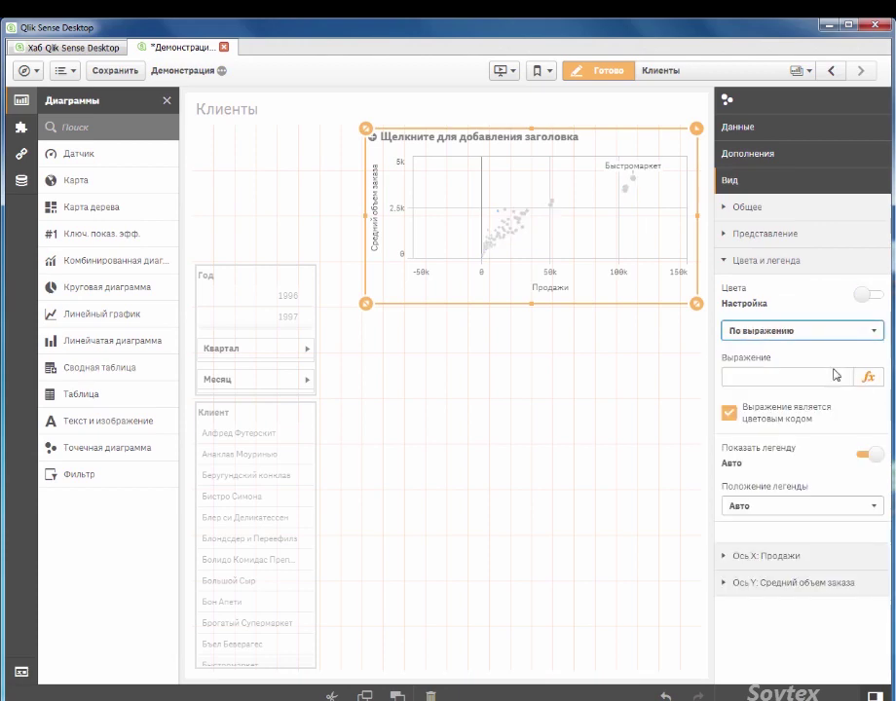
click(835, 371)
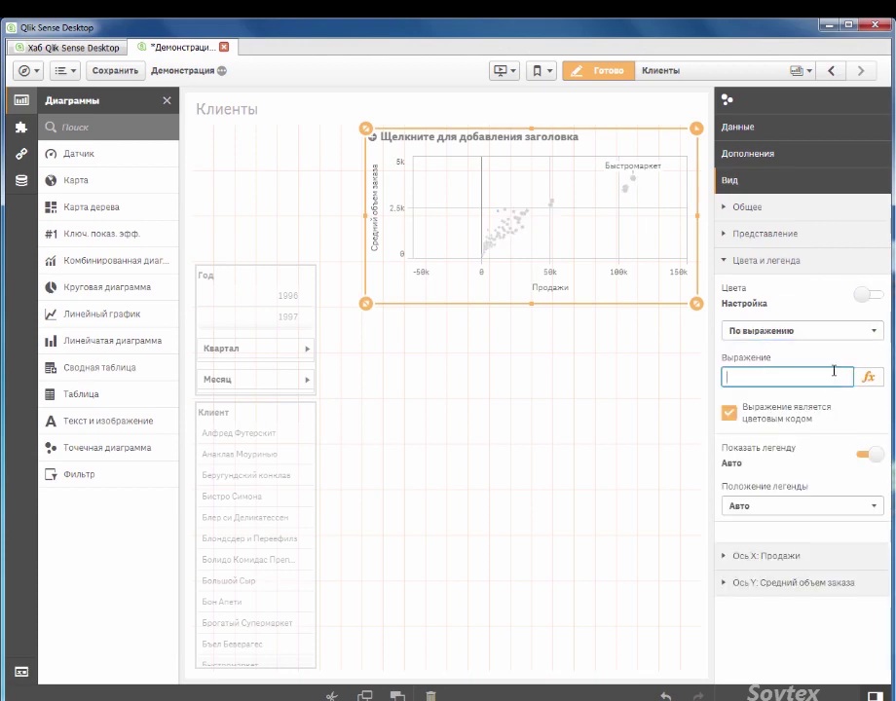
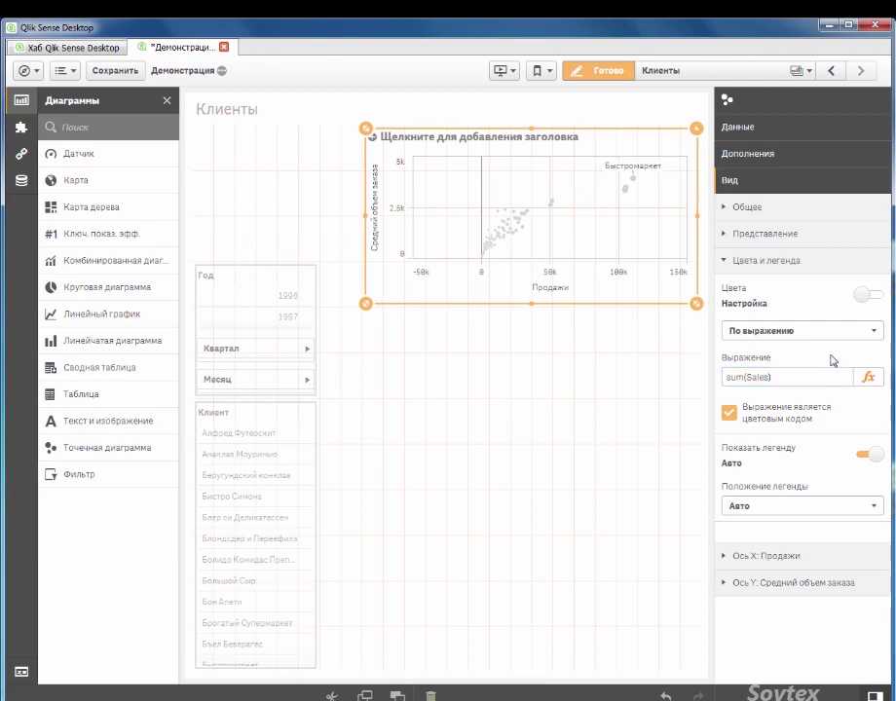
Stop treating the colour expression as a colour code and apply the "Последовательные классы" colour scheme to the scatter chart.
click(793, 417)
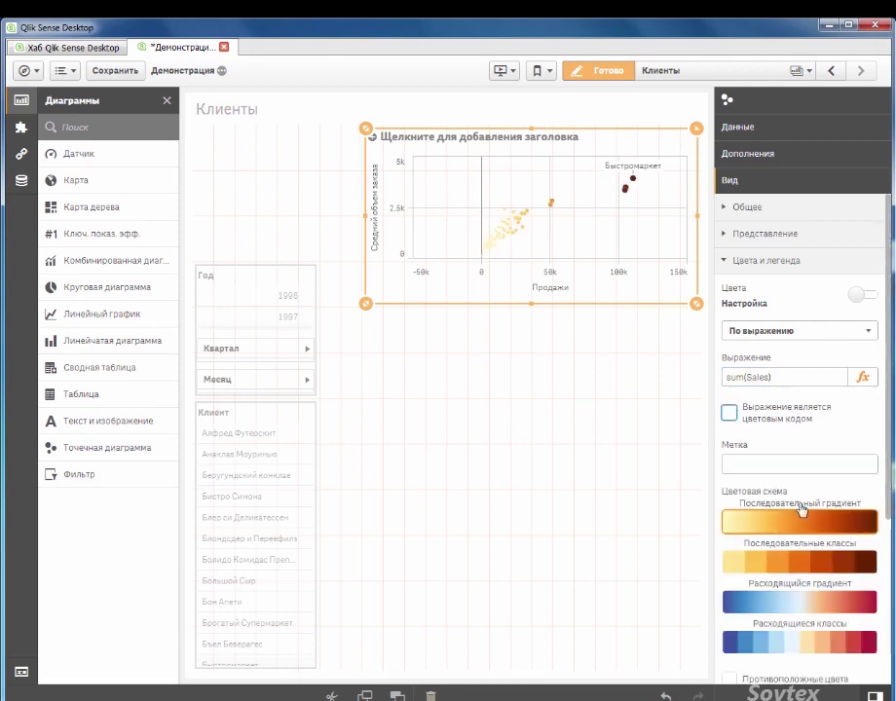
click(806, 563)
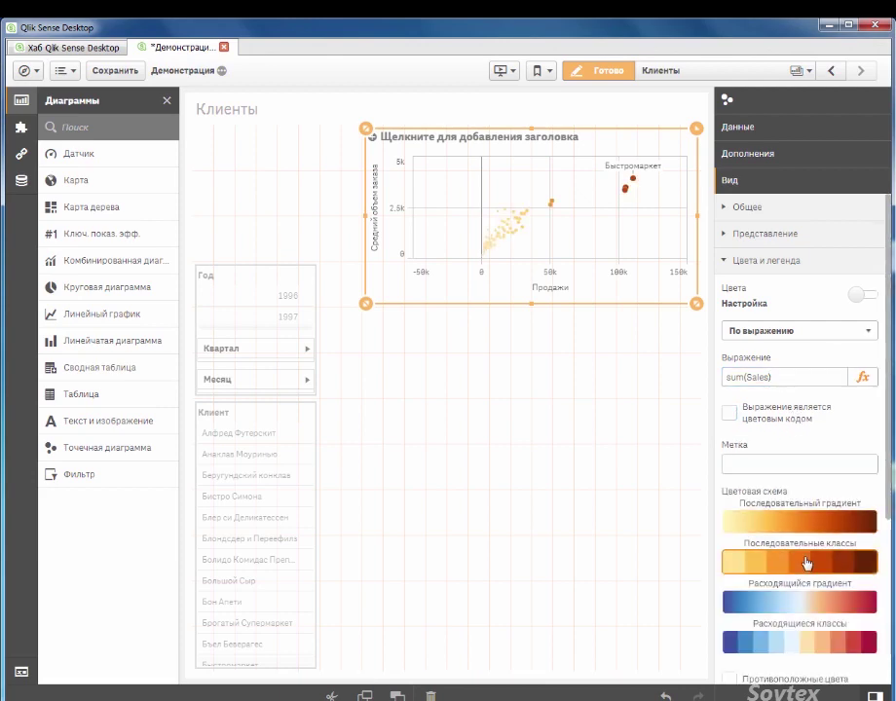
scroll(843, 434, down, 3)
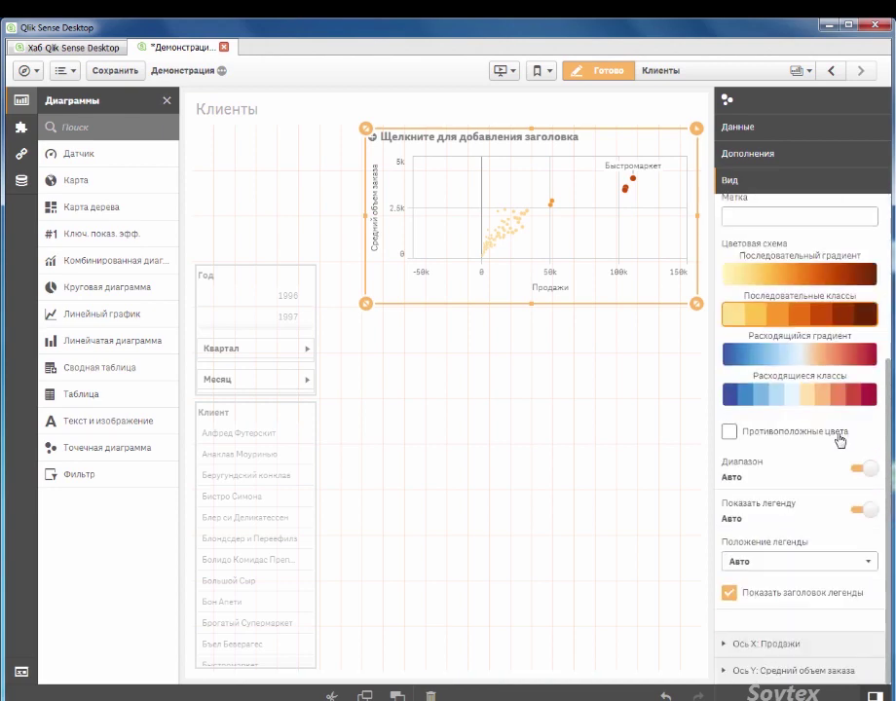
click(815, 597)
scroll(765, 397, up, 5)
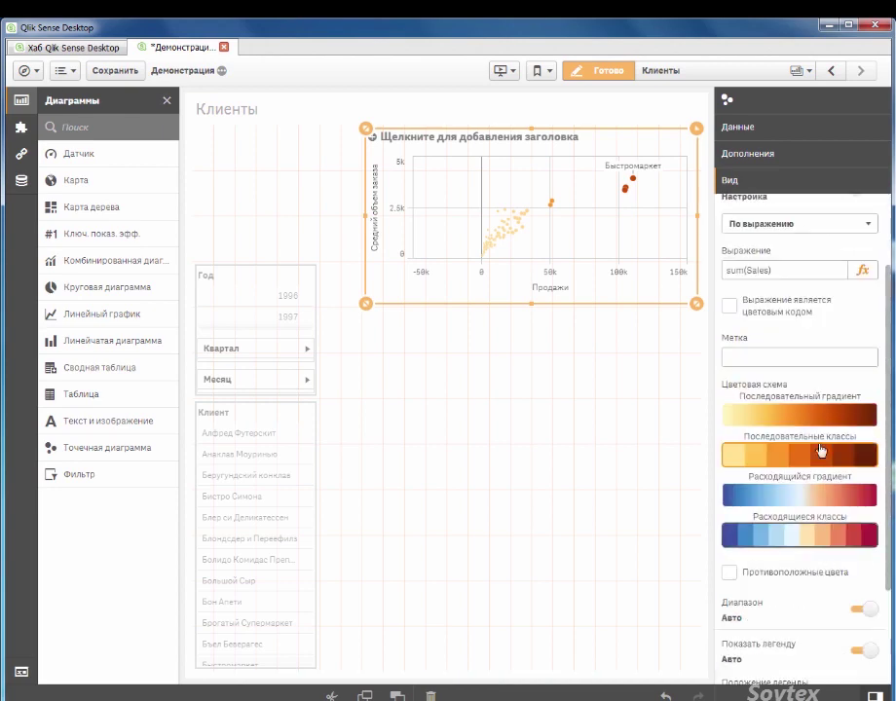
click(778, 265)
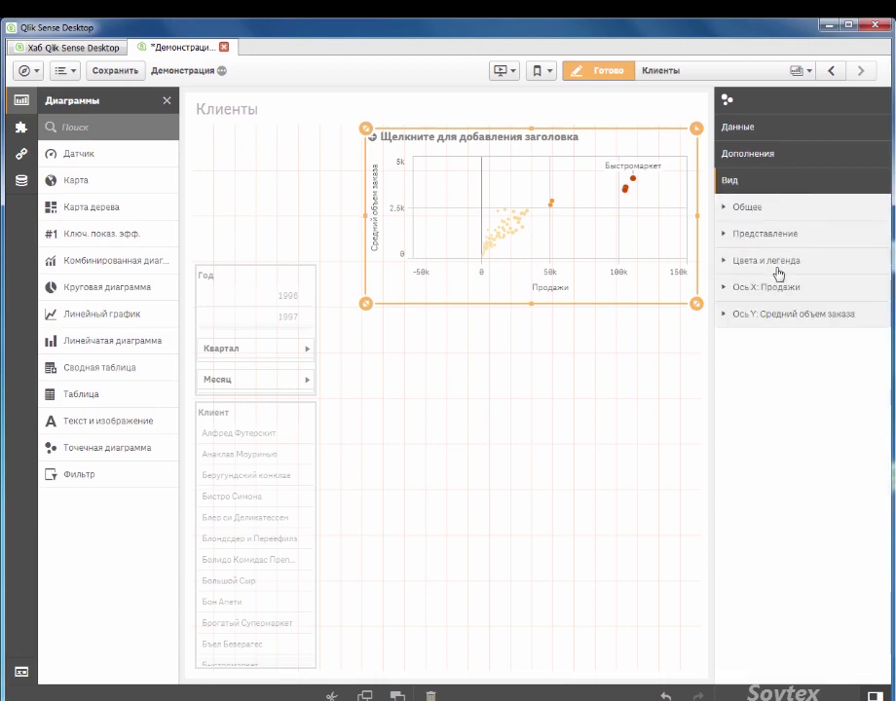
Show only labels on the scatter chart's X axis "Продажи" and switch its range from automatic to custom.
click(778, 287)
click(781, 335)
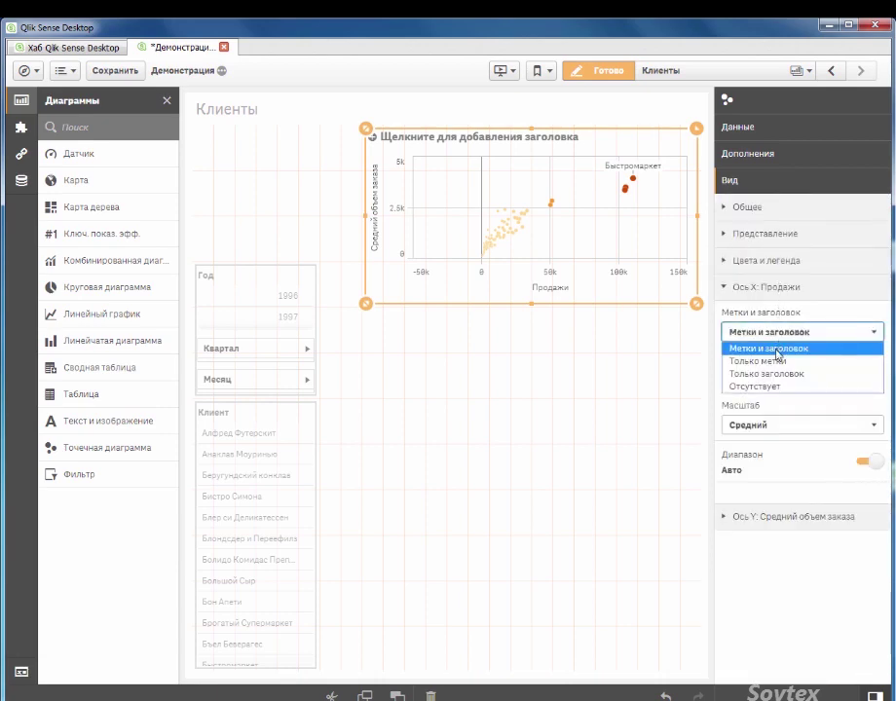
click(755, 358)
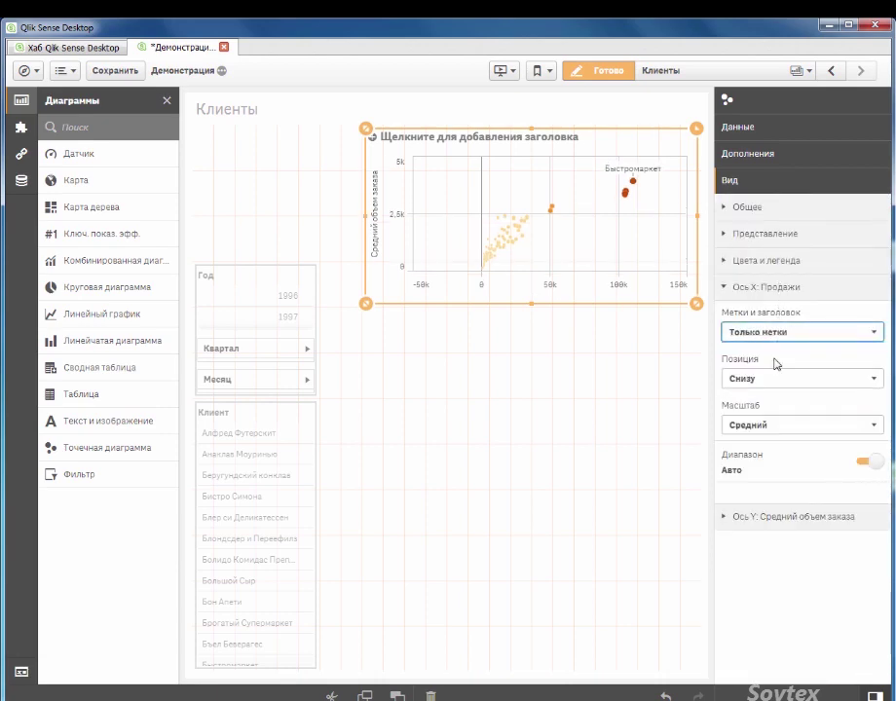
click(866, 462)
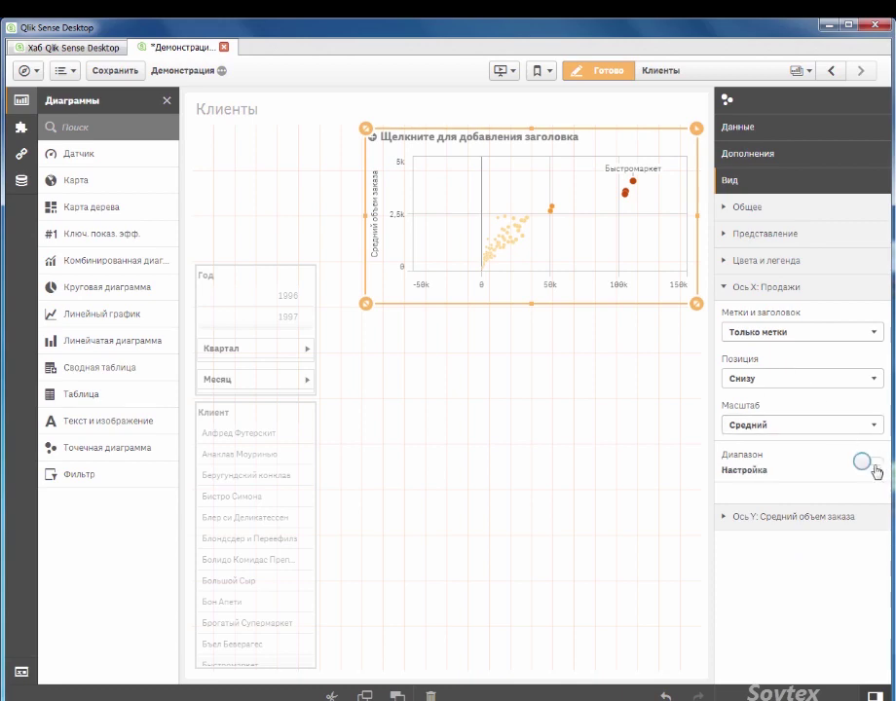
click(768, 287)
Show only labels on the Y axis "Средний объем заказа" and switch its range to custom with a minimum of 0.
click(773, 314)
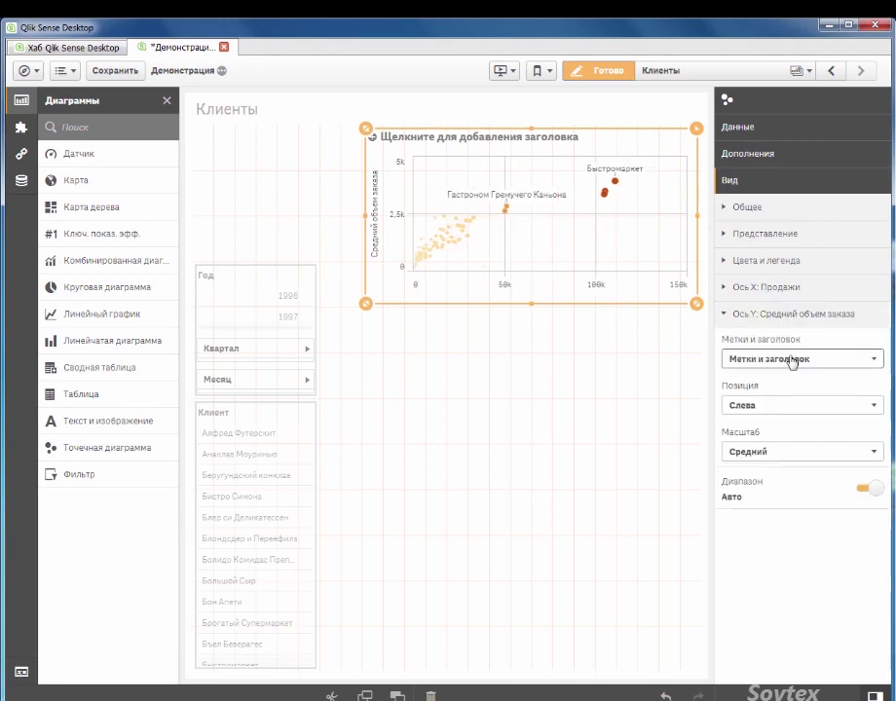
click(734, 360)
click(736, 382)
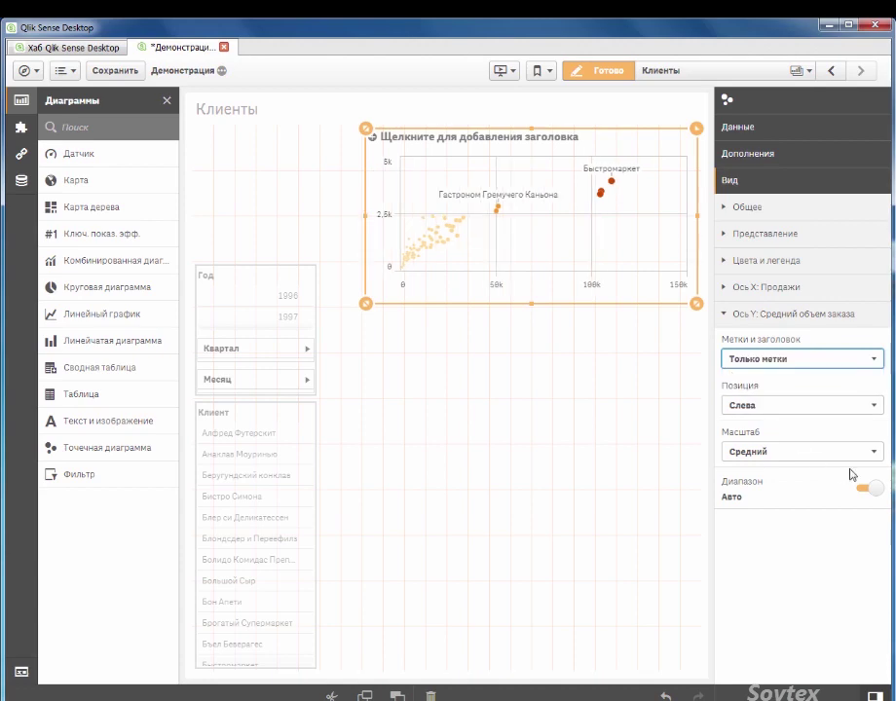
click(873, 490)
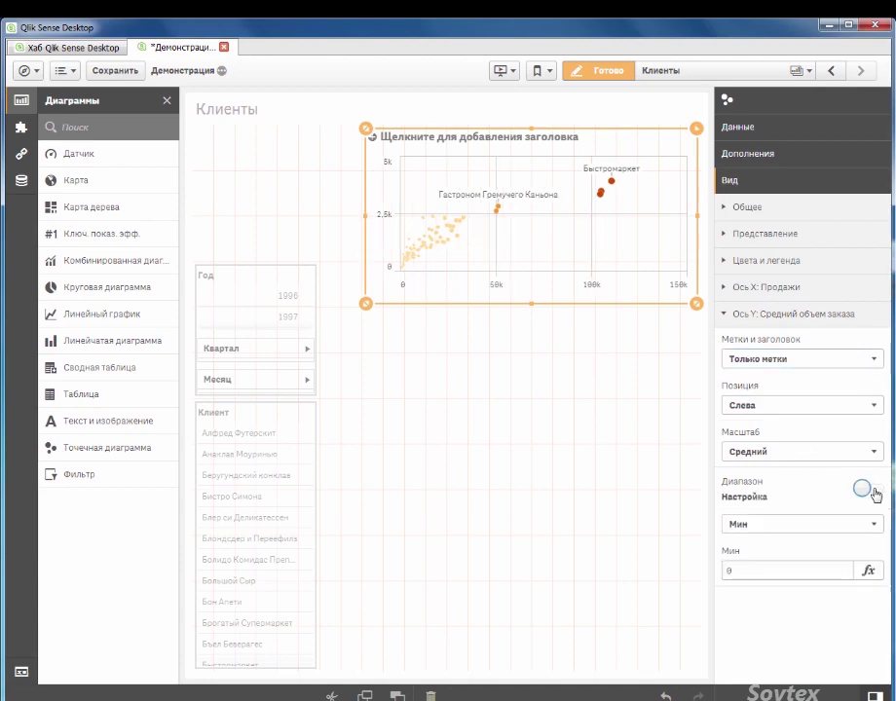
click(796, 316)
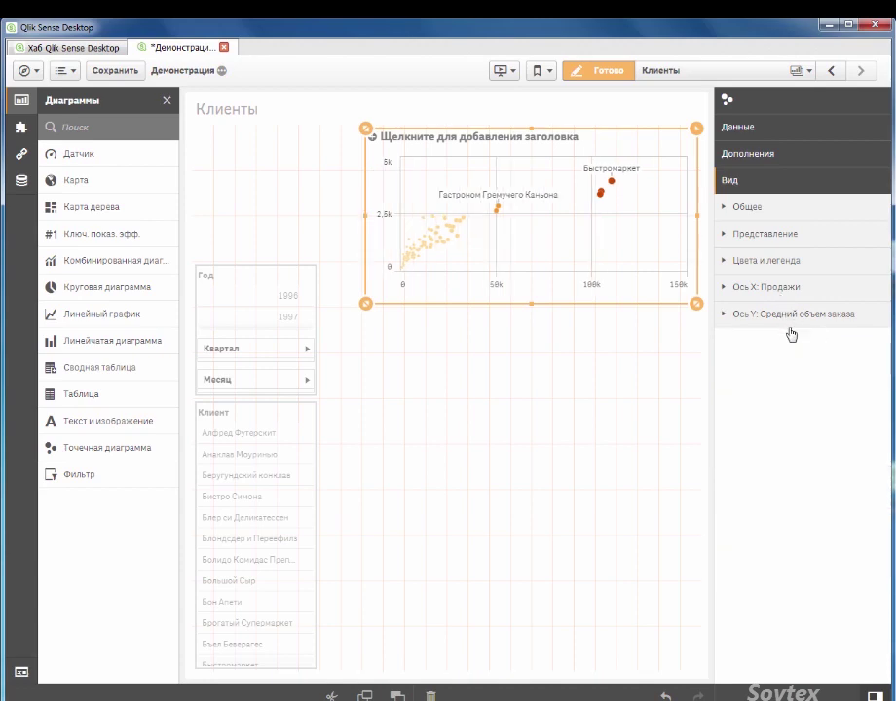
Add a pivot table in the empty area below the scatter chart, making it narrower and shorter at its upper-left corner.
drag(131, 373, 534, 490)
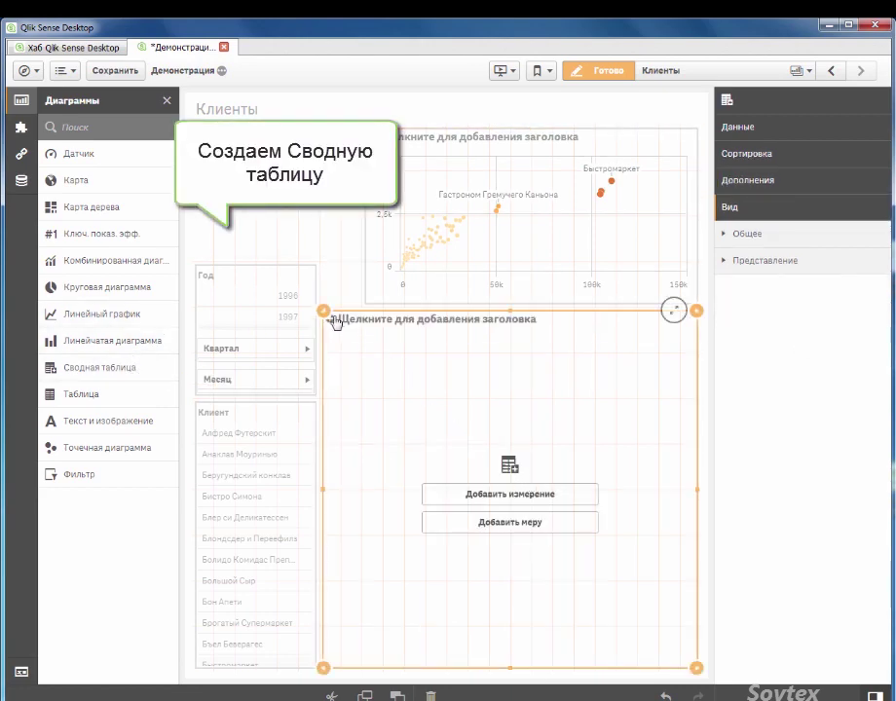
drag(324, 311, 368, 360)
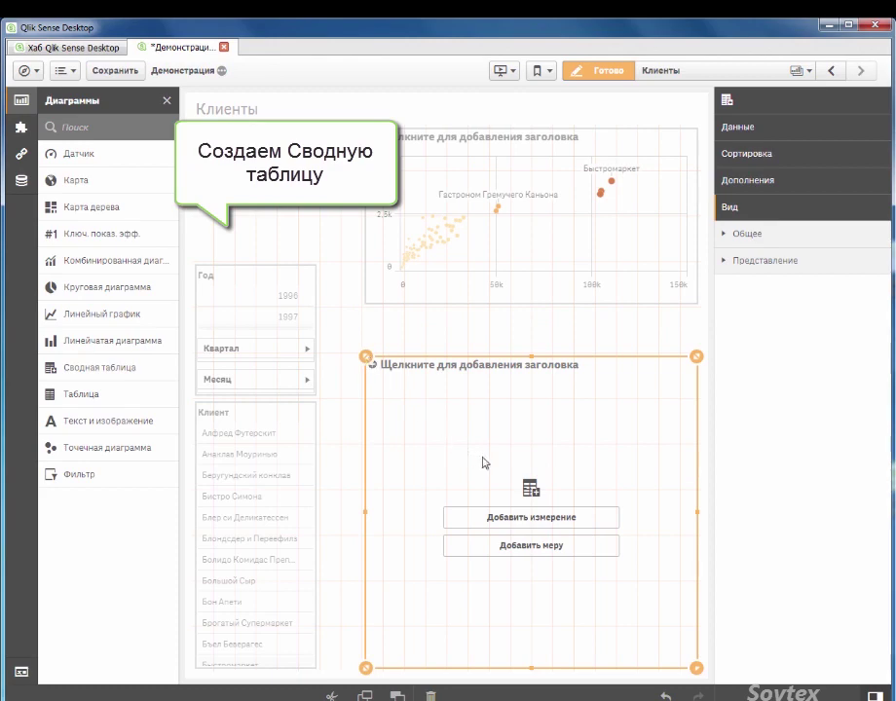
Add CategoryName and ProductName as the pivot table's row dimensions.
click(540, 517)
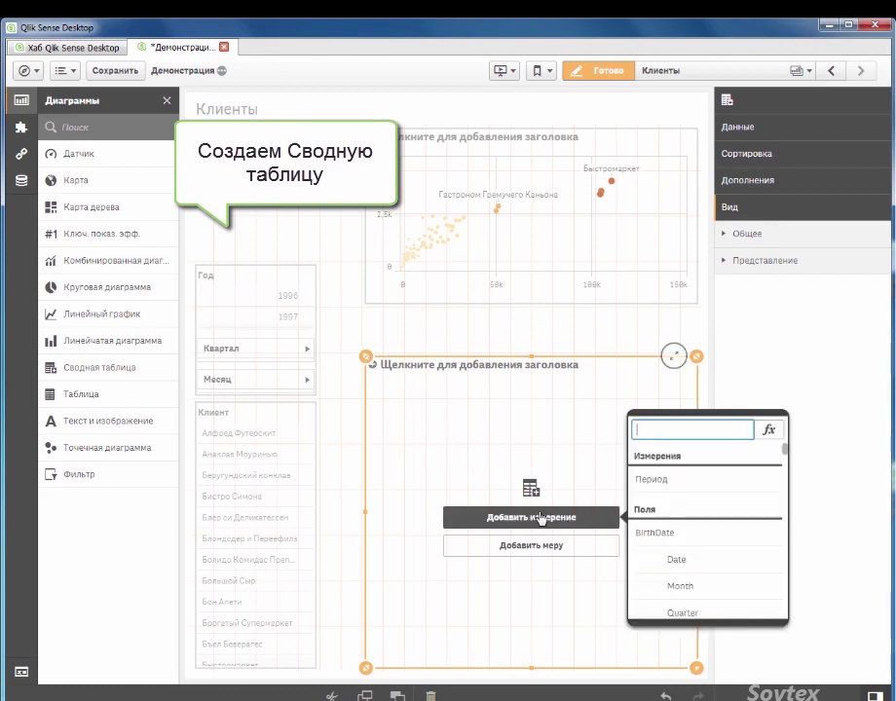
text(cat)
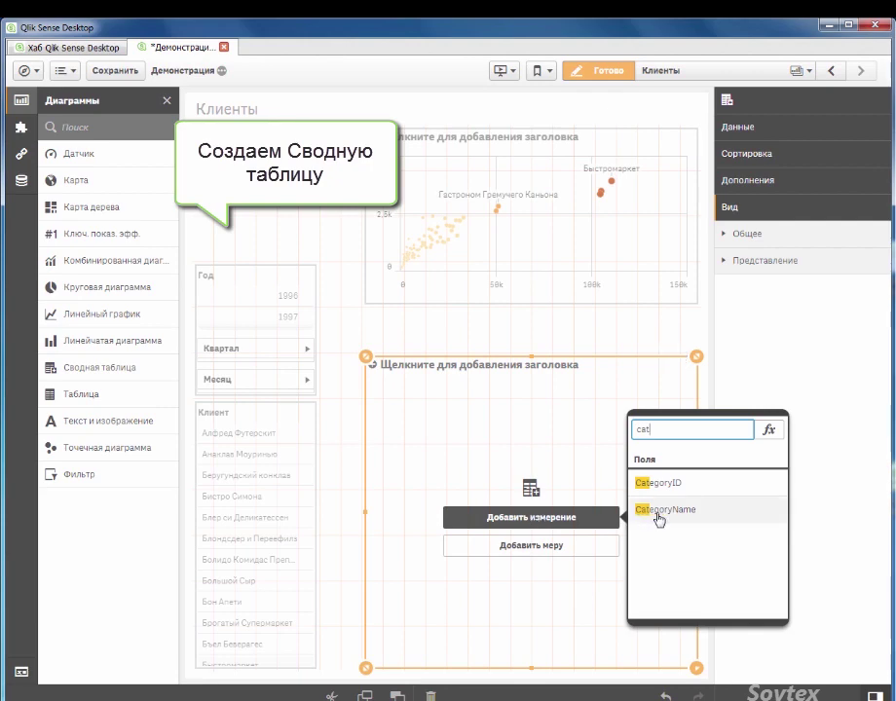
click(651, 511)
click(802, 168)
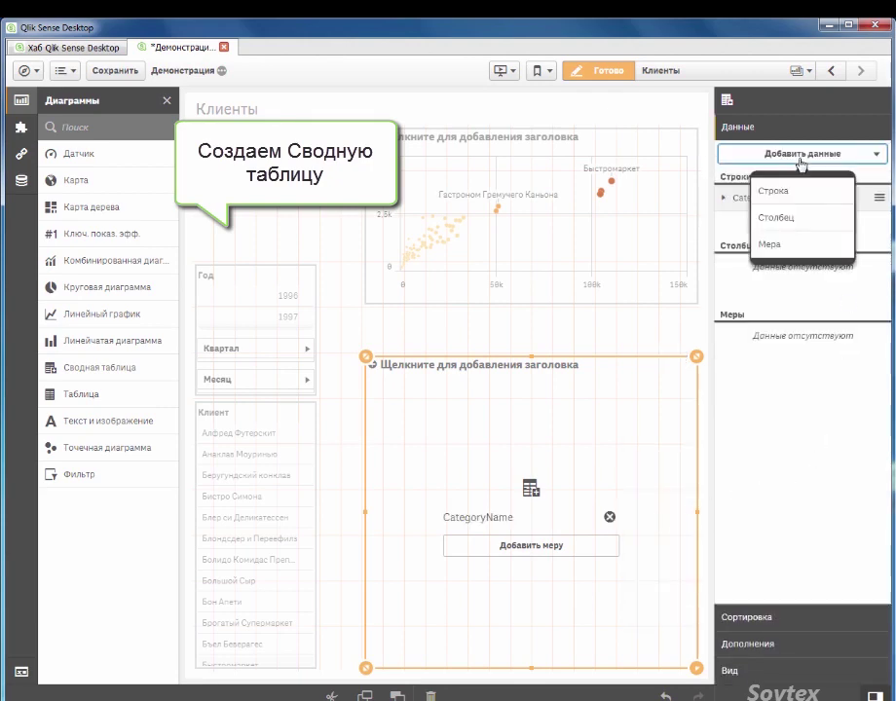
click(796, 193)
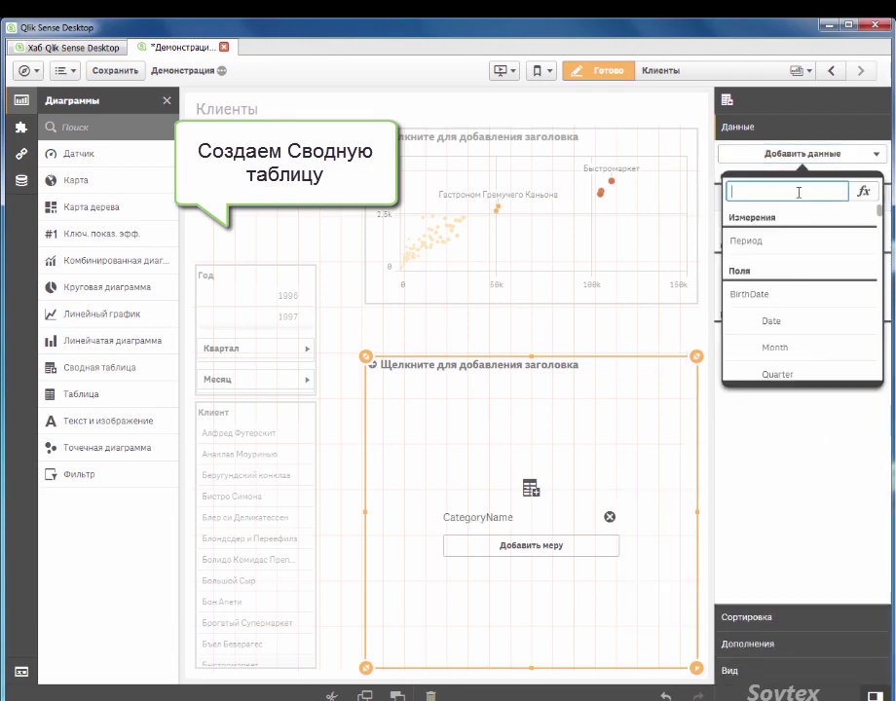
text(prod)
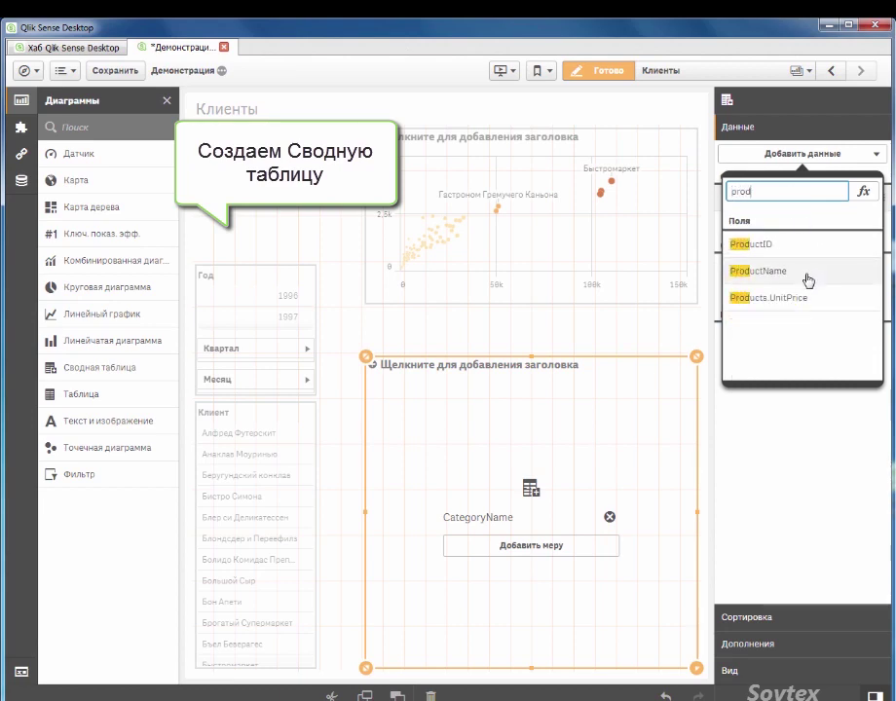
click(753, 273)
Label the pivot table's CategoryName row "Категория товара" and its ProductName row "Продукт".
click(787, 205)
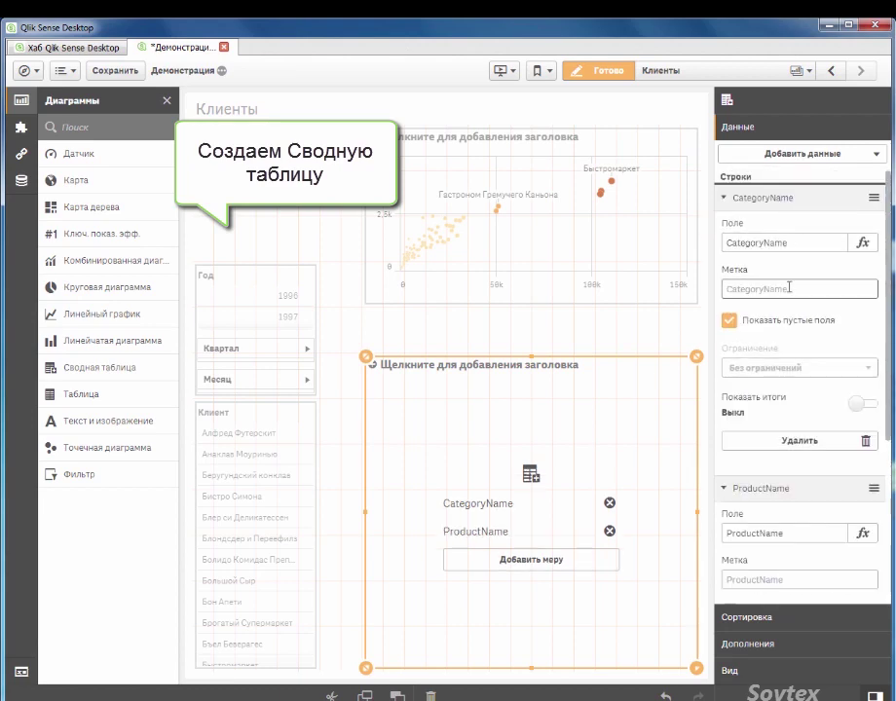
click(803, 289)
text(Категория товара)
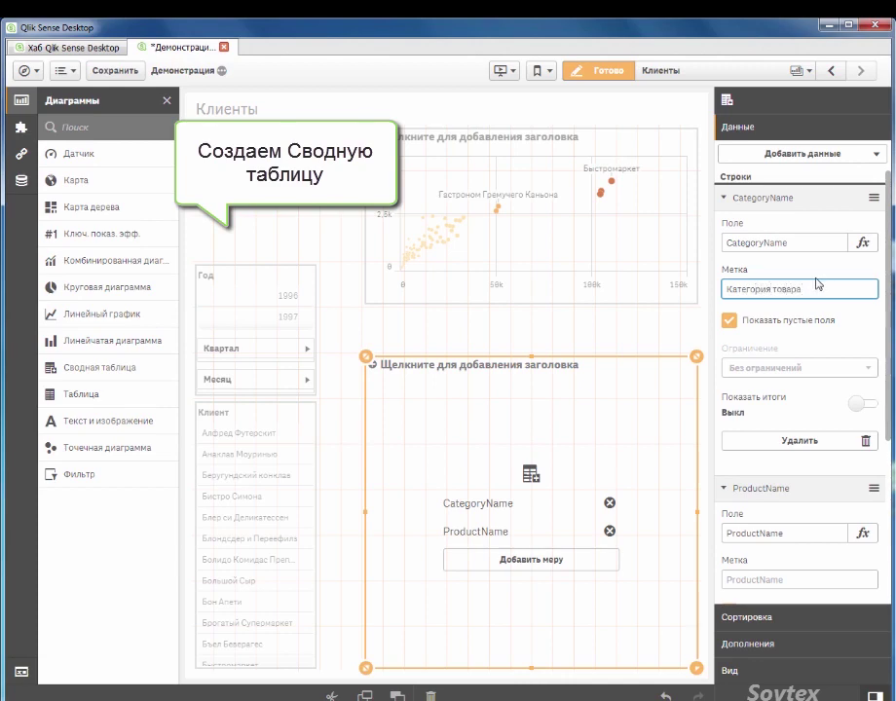
click(774, 197)
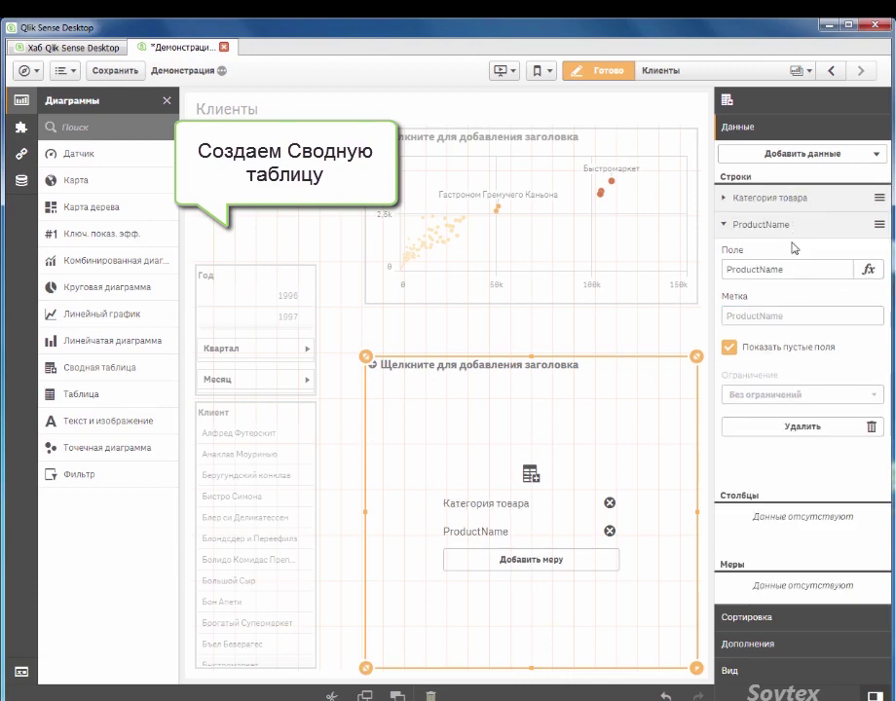
click(806, 317)
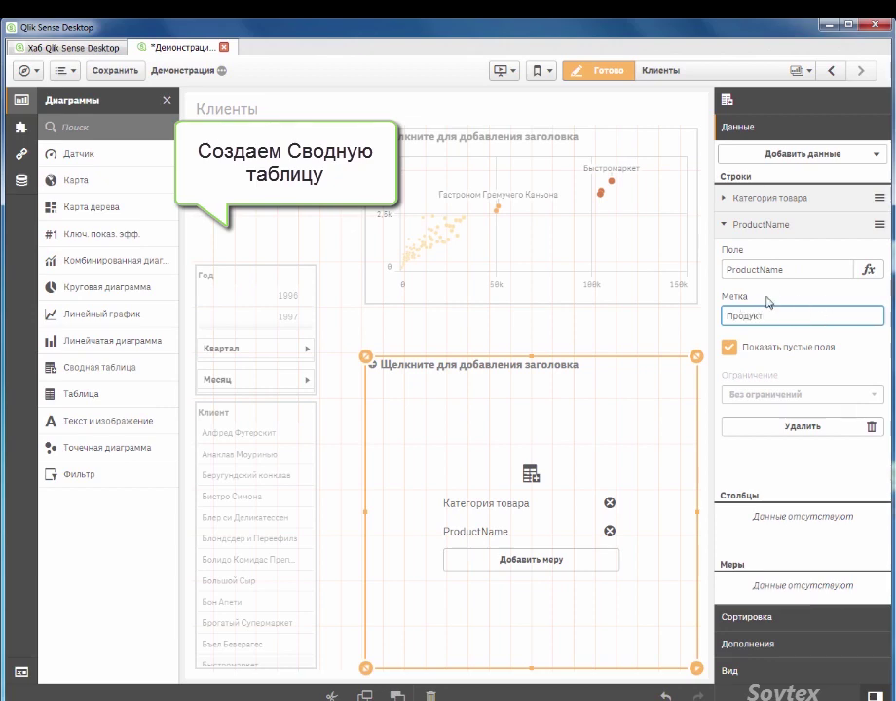
key(Return)
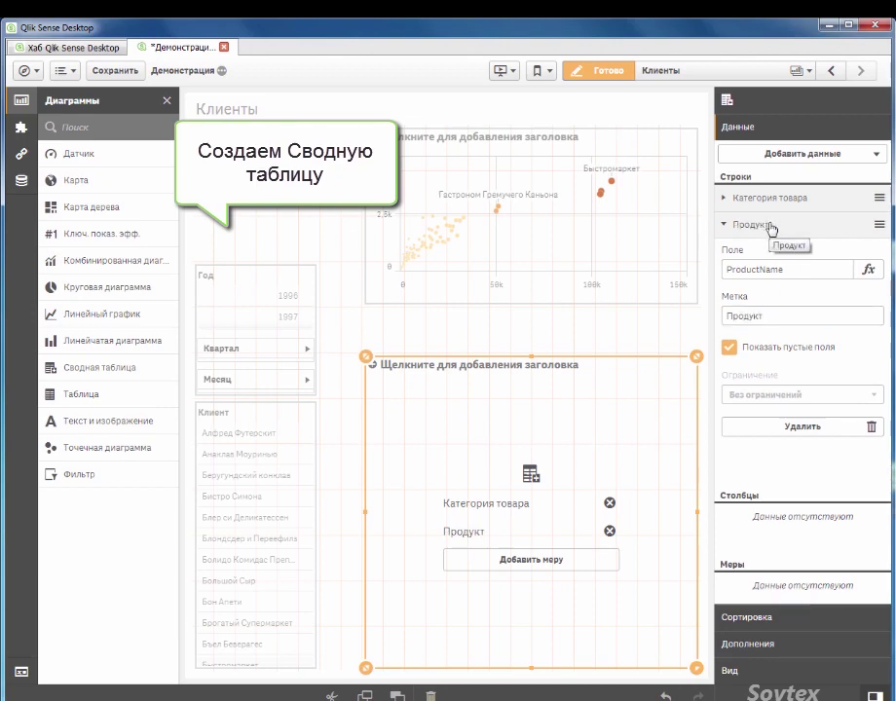
click(770, 227)
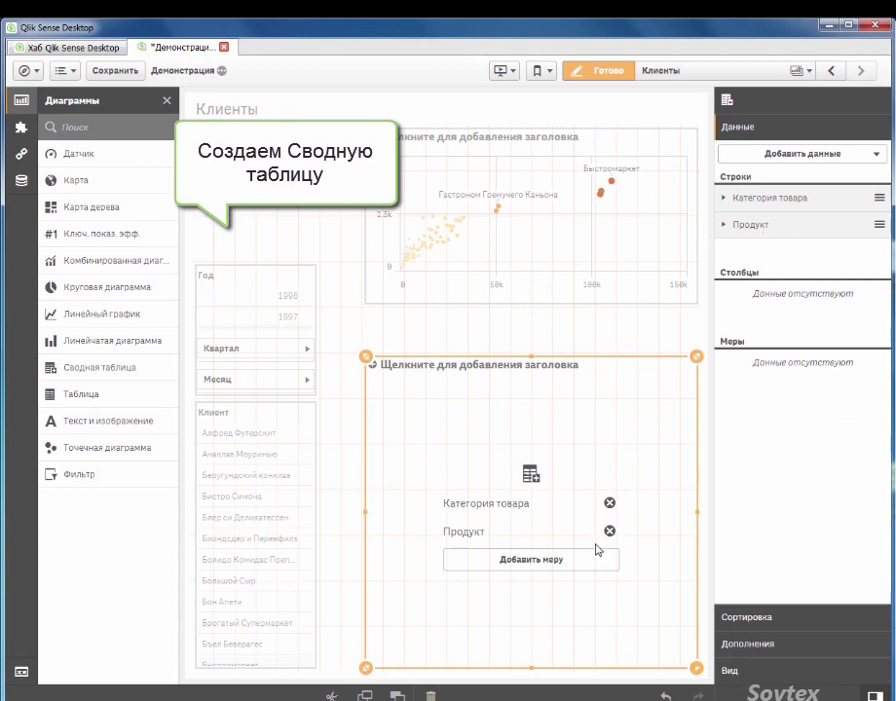
Add the measures "Продажи" and sum(Sales)/sum(total(Sales)) to the pivot table, labelling the second one "% Продаж".
click(591, 565)
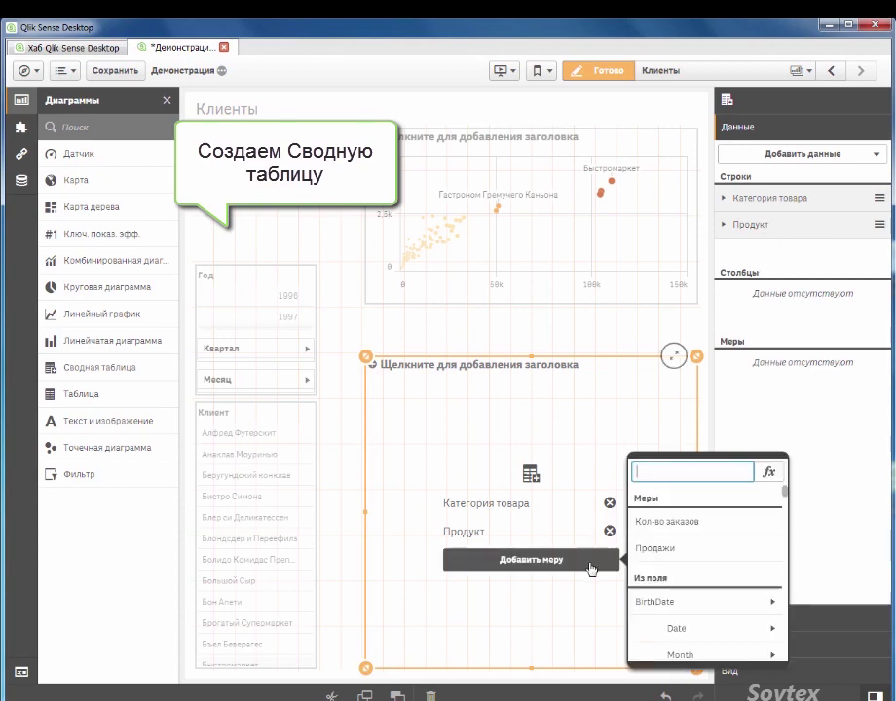
click(643, 550)
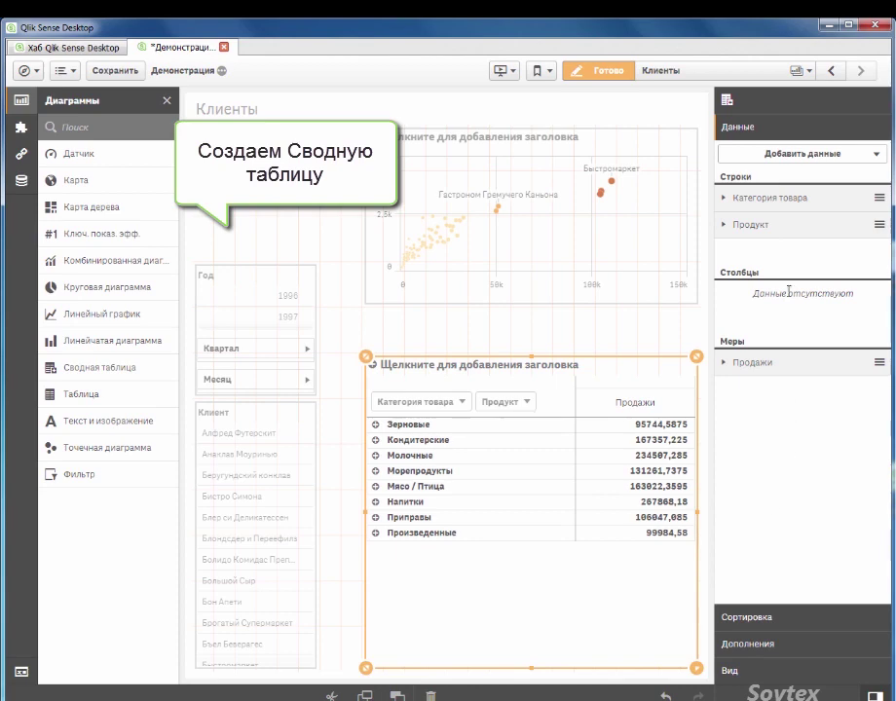
click(773, 158)
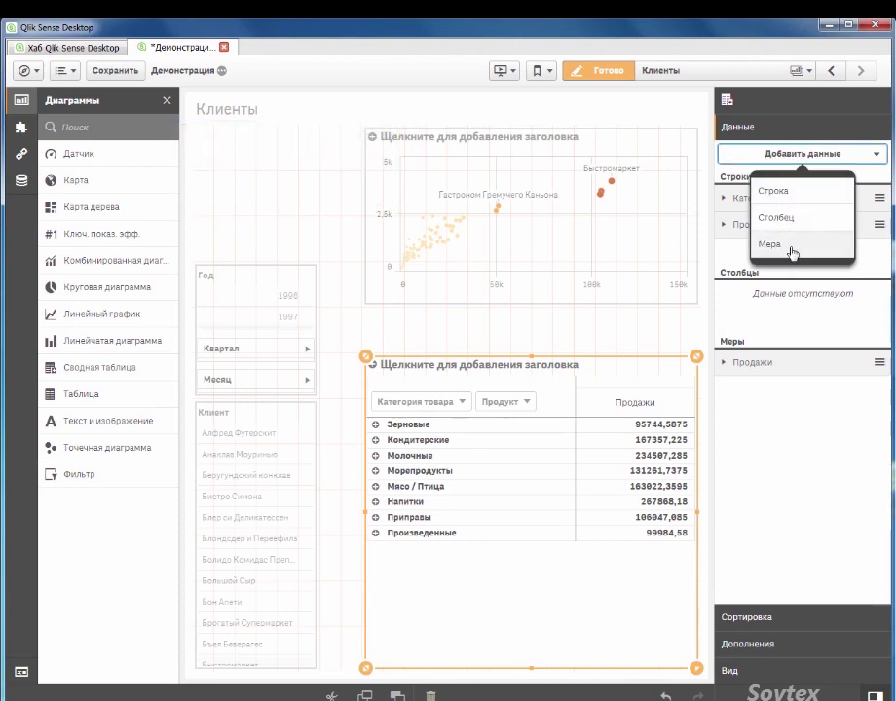
click(738, 251)
click(863, 191)
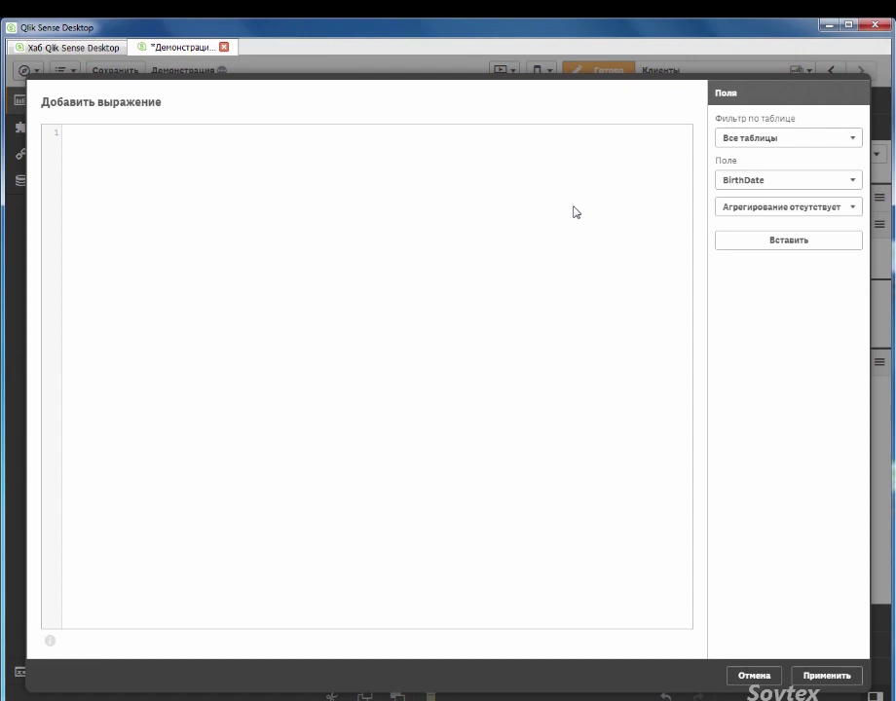
text(sum)
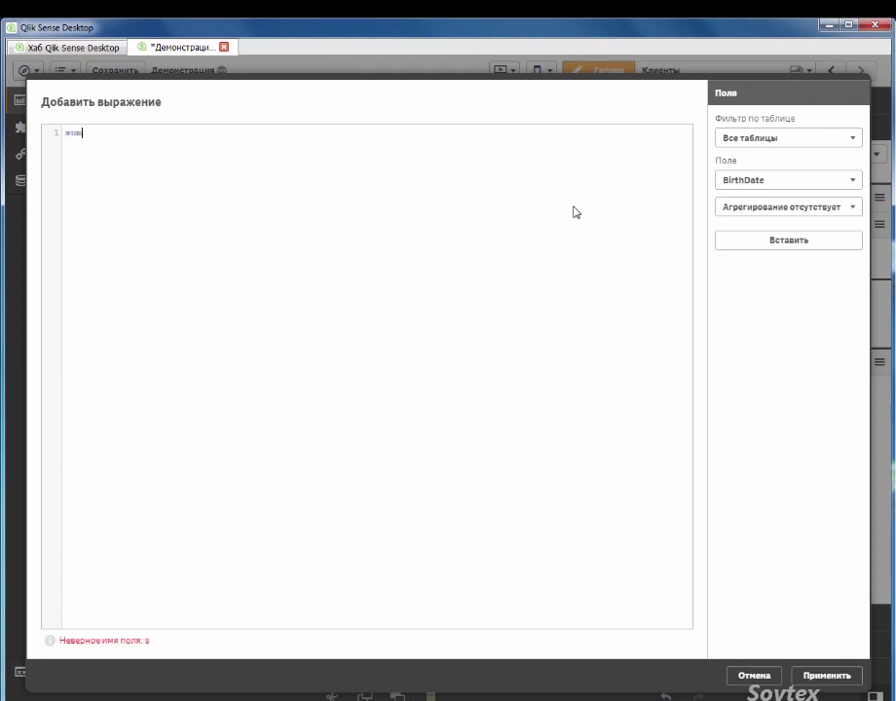
text((Sa)
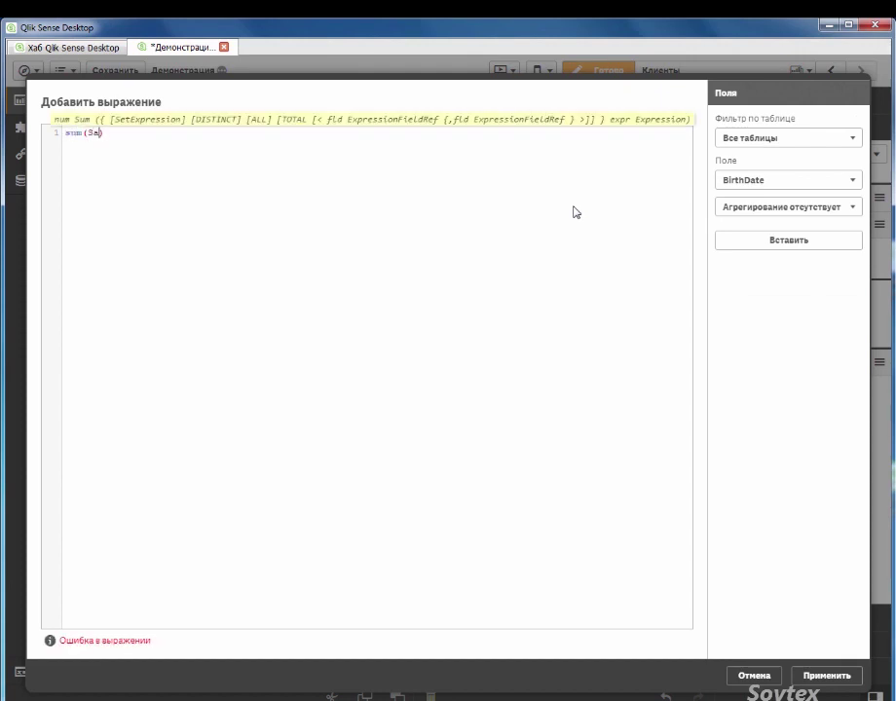
text(les))
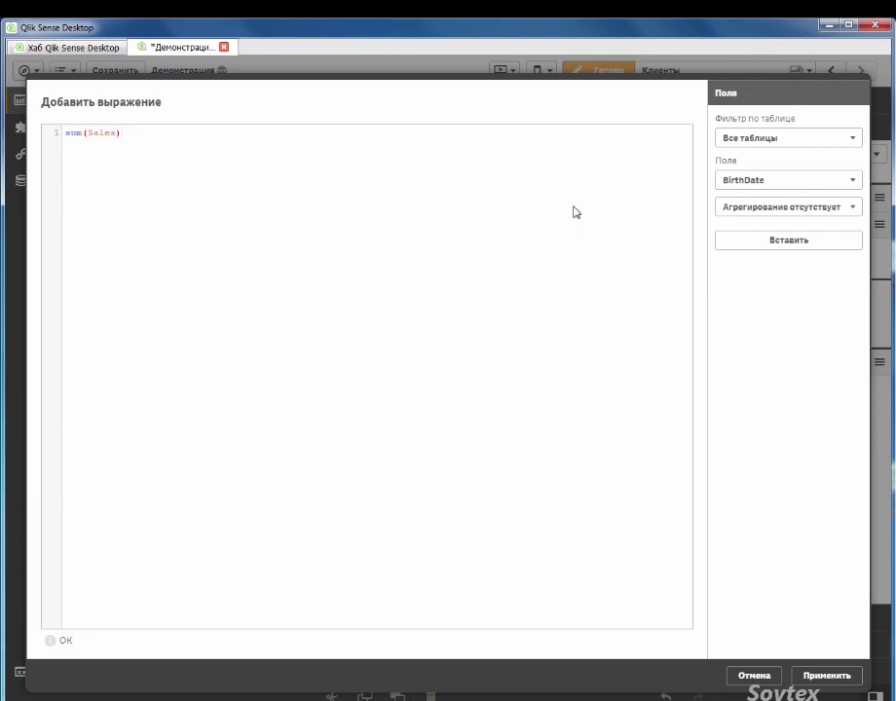
text(/sum(total(Sale)
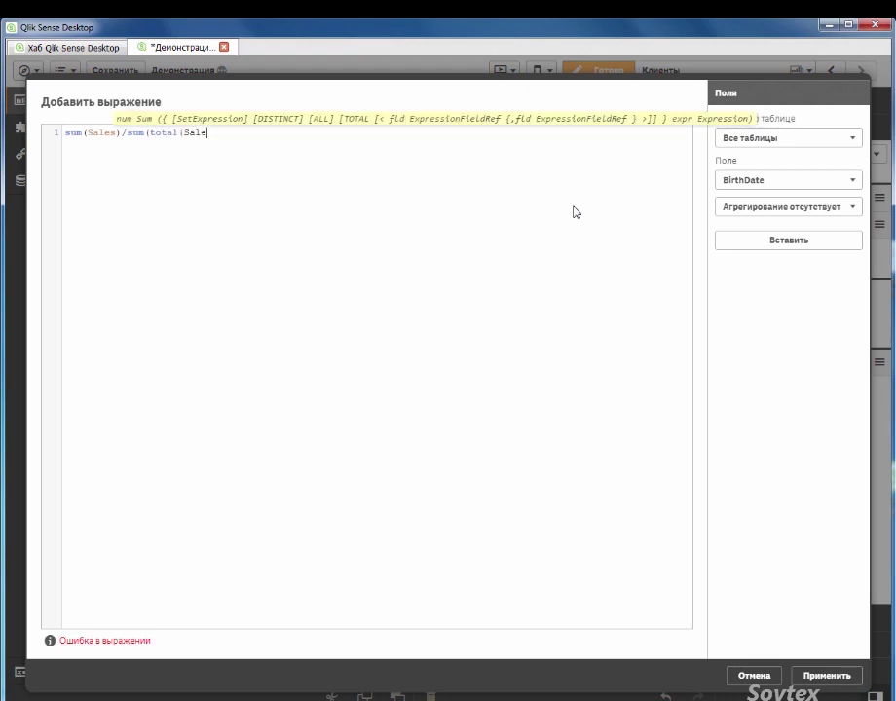
text(s)))
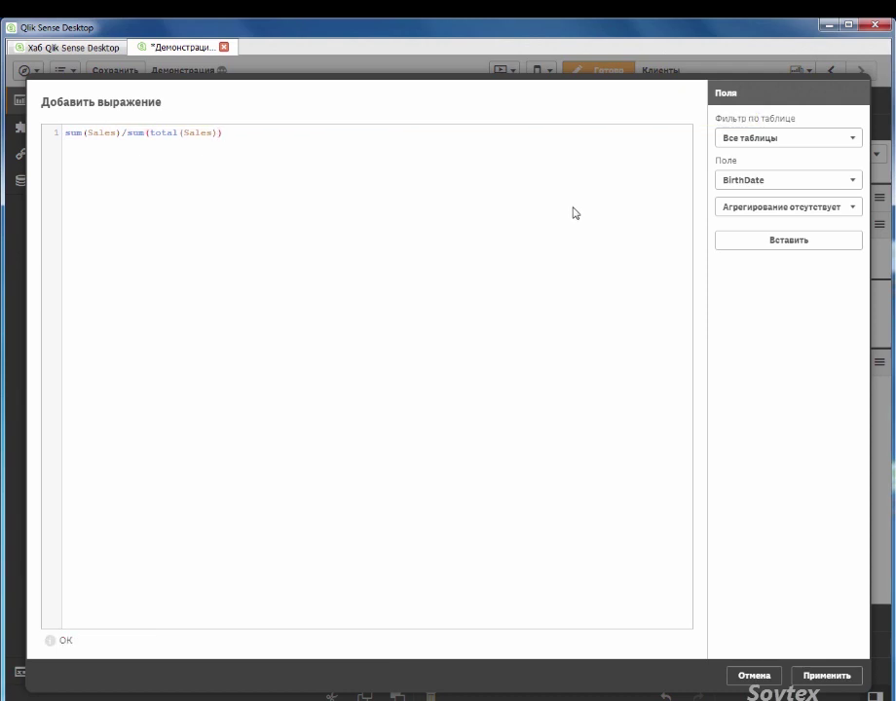
click(844, 679)
click(769, 395)
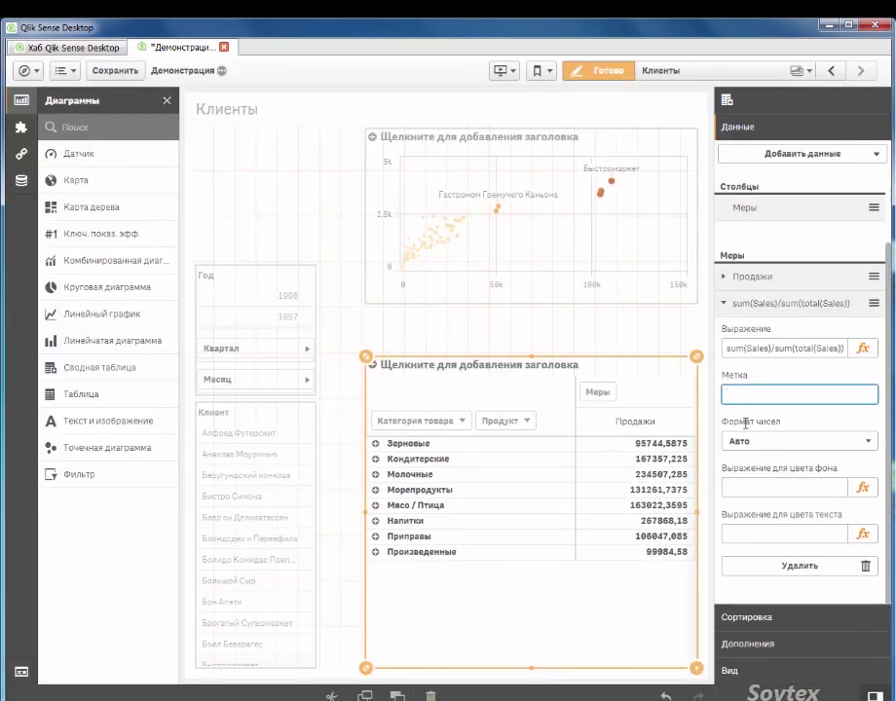
text(% Продаж)
Format the pivot table's "Продажи" measure as a number (Число) with the simple pattern "1 000".
click(772, 278)
click(778, 375)
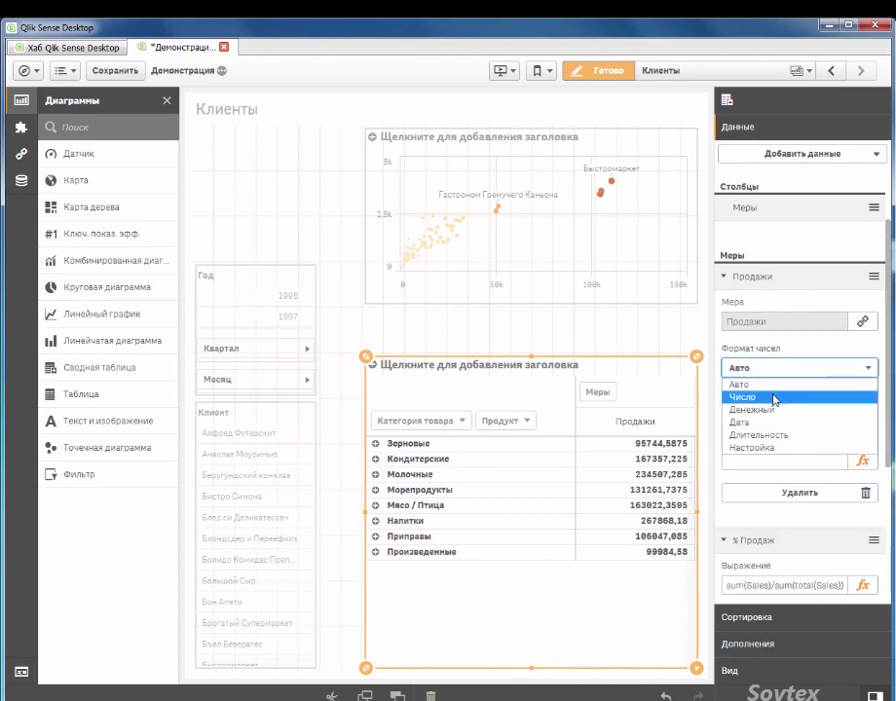
click(776, 396)
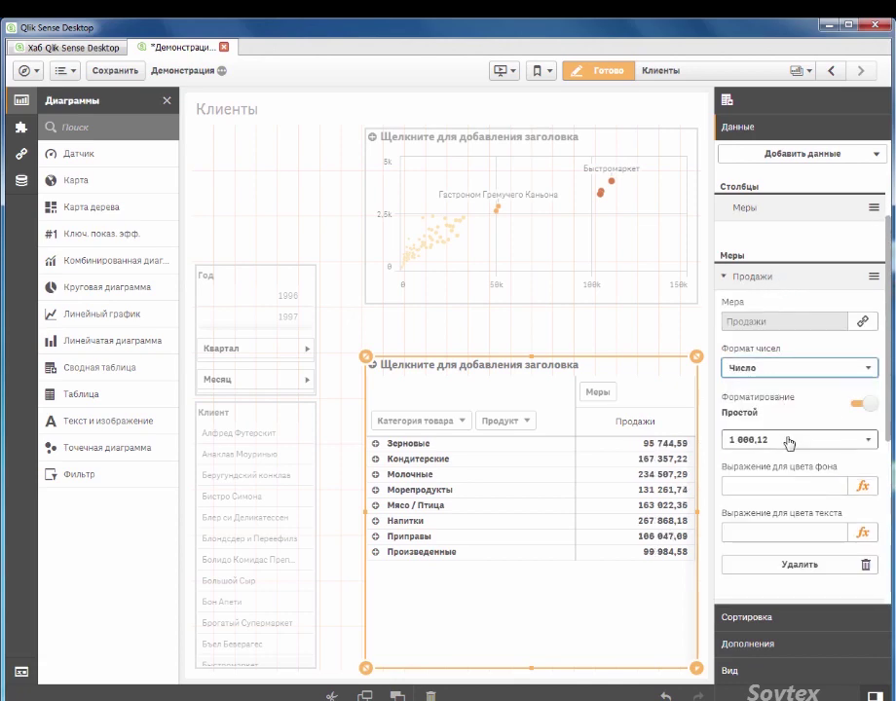
click(788, 443)
click(787, 456)
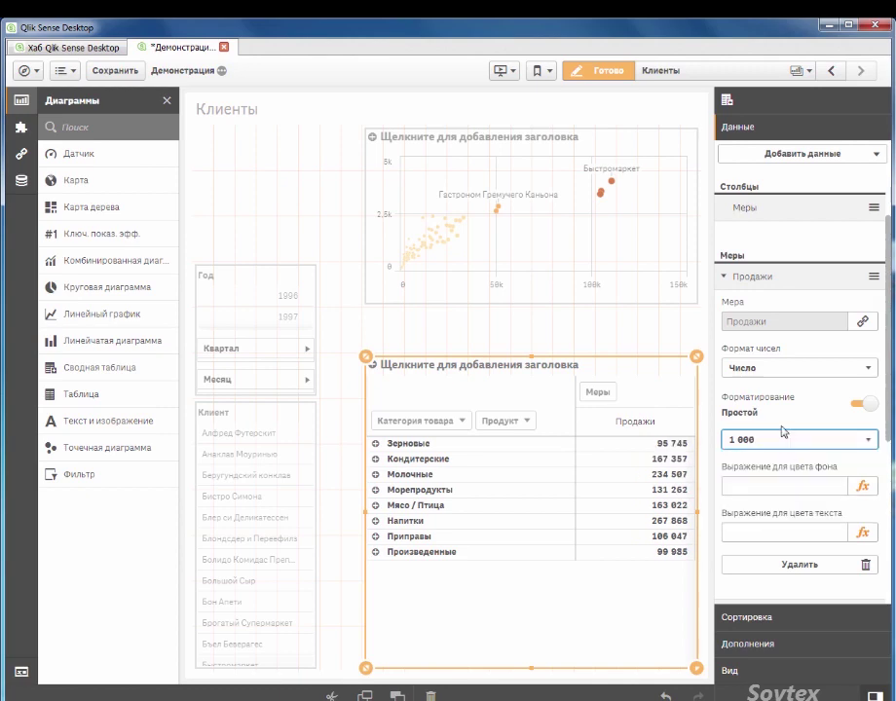
click(765, 278)
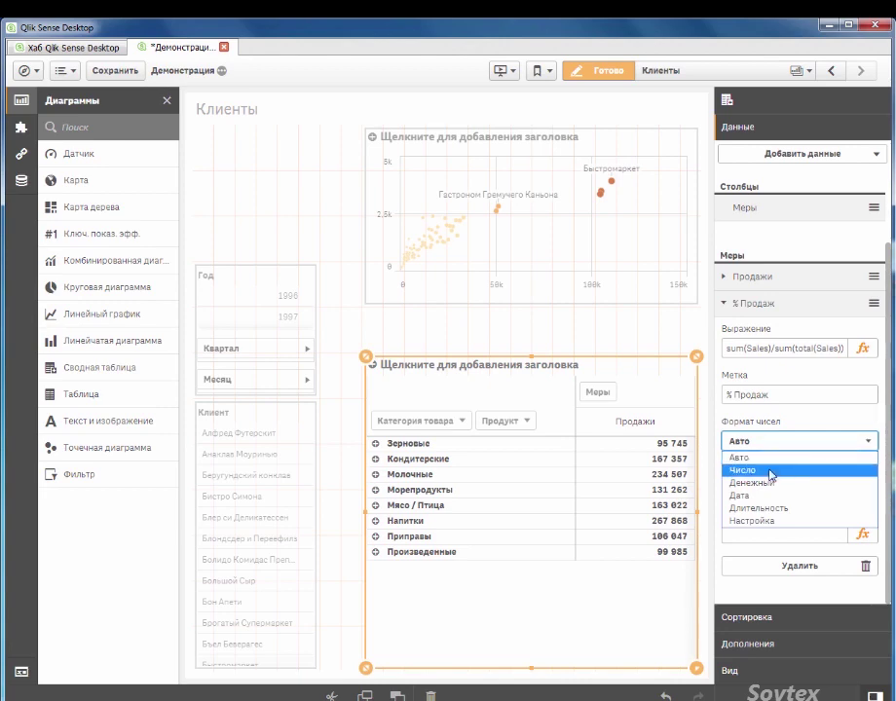
Format the "% Продаж" measure as a number (Число) with the simple percentage pattern "12,3%".
click(773, 470)
click(772, 514)
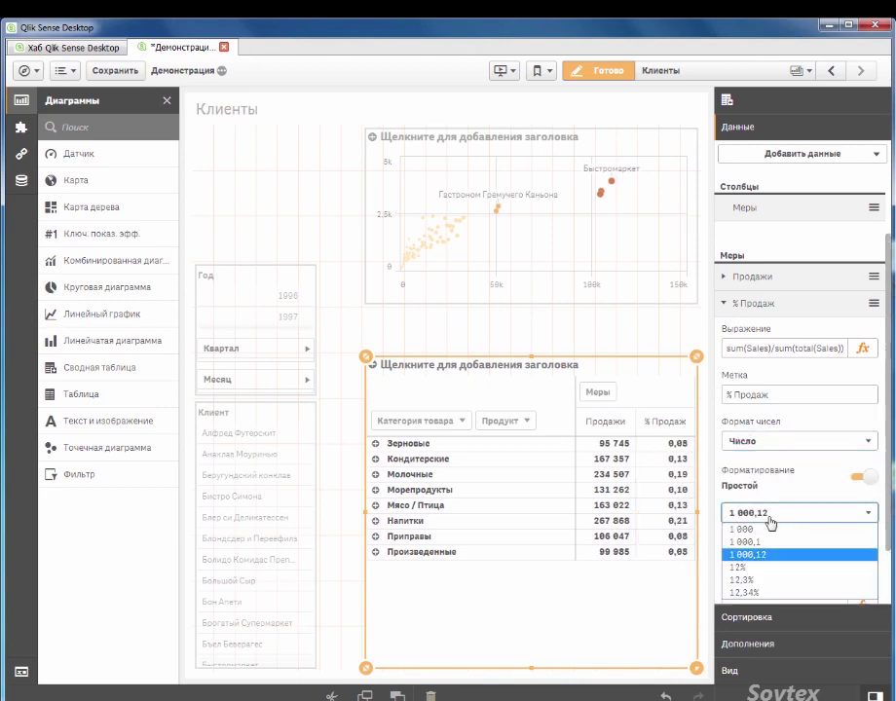
click(755, 579)
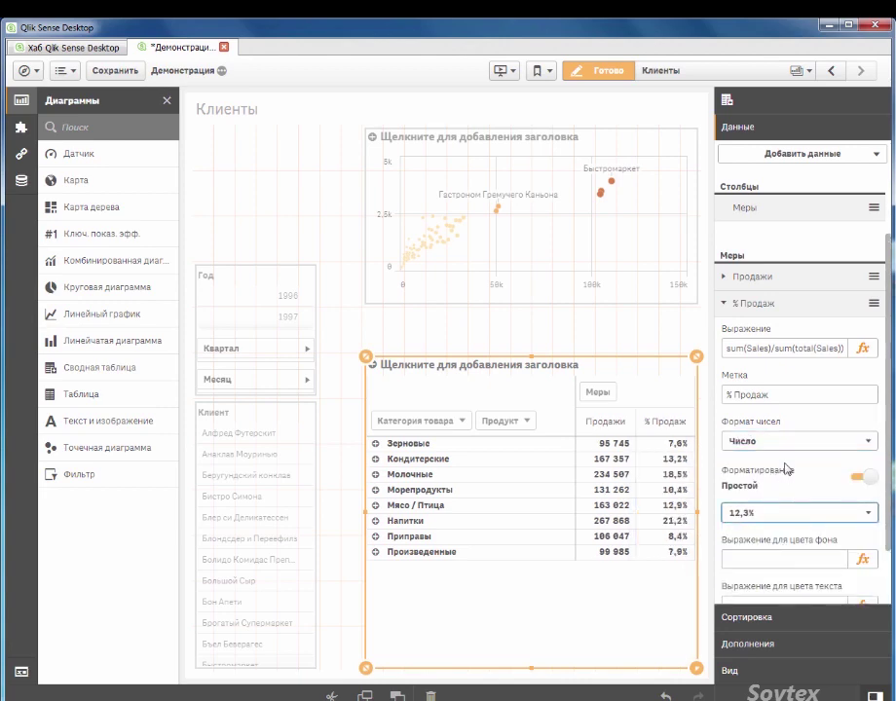
click(746, 303)
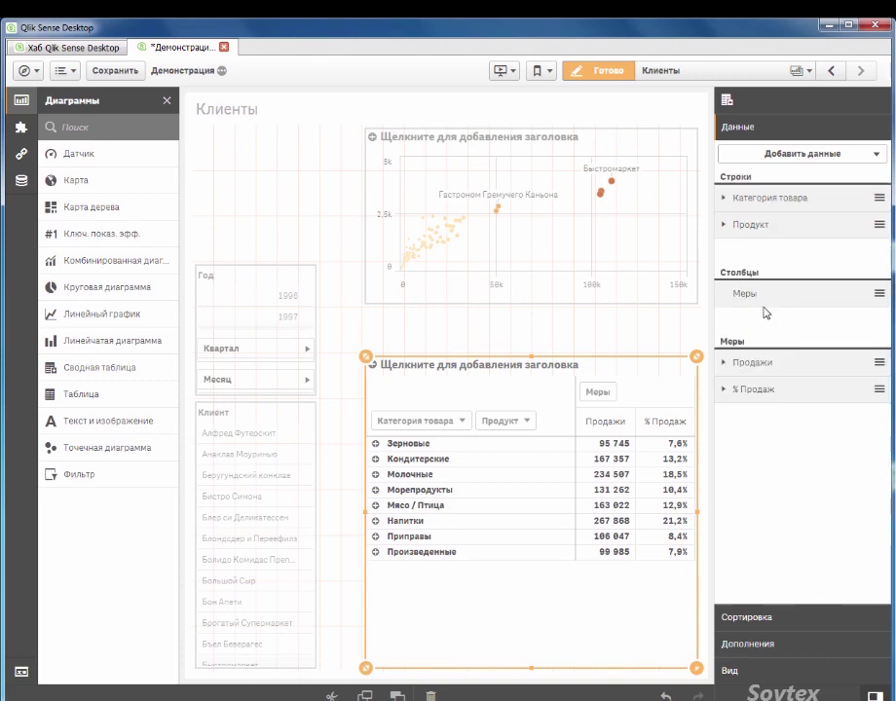
Set the "Продажи" measure's background colour expression to if(len(ProductName)>0, if(sum(Sales)>10000, Green())).
click(773, 373)
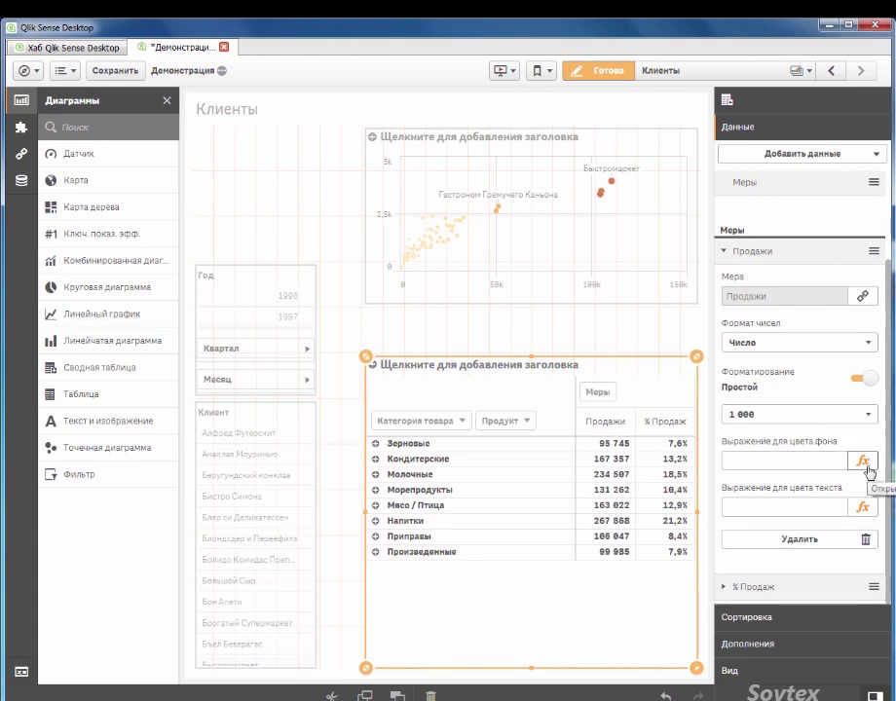
click(863, 462)
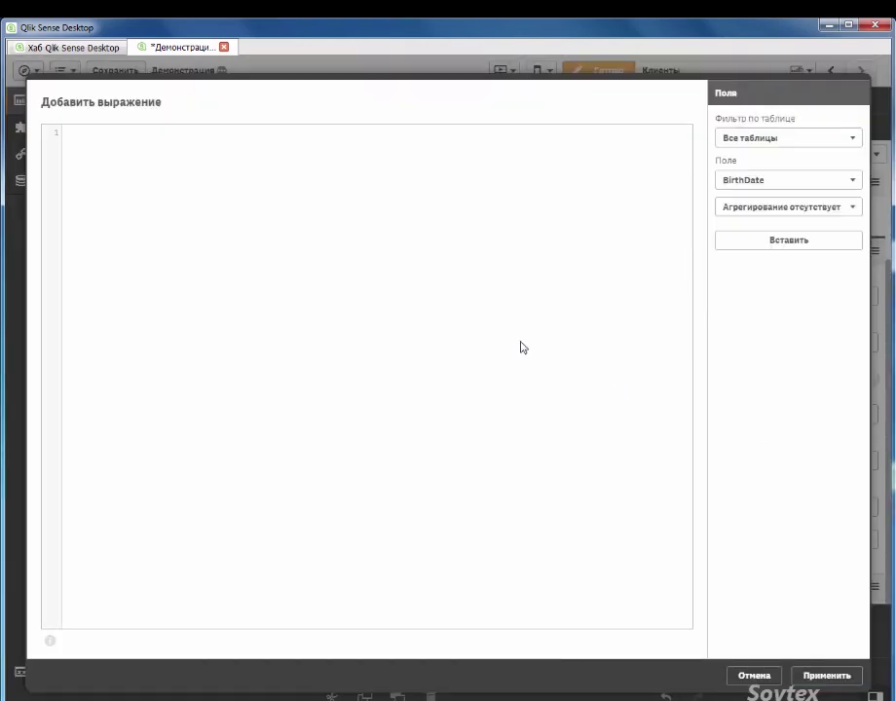
text(if(len)
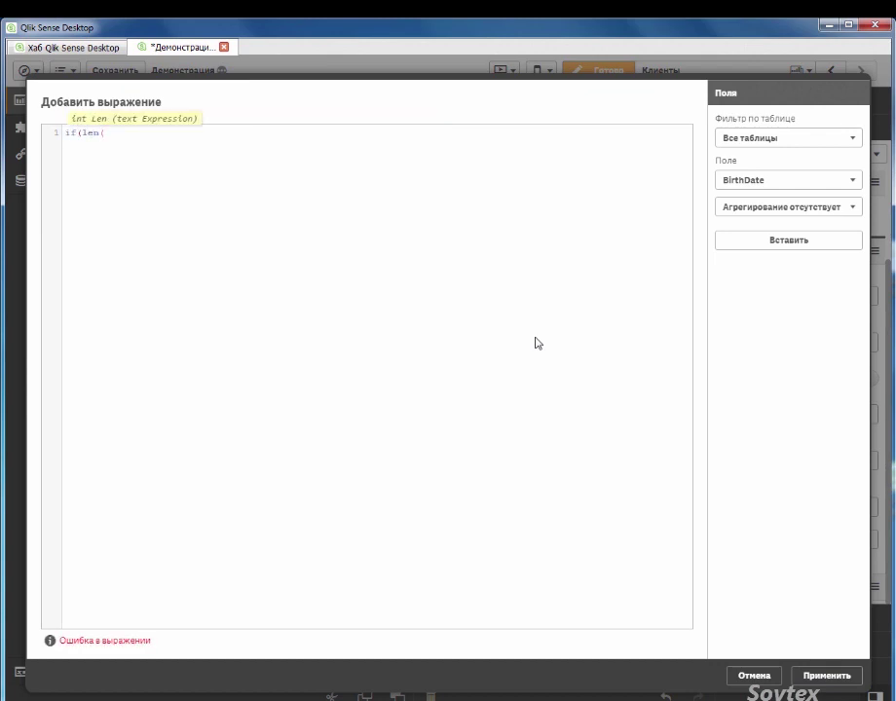
text((Produ)
key(Down)
key(Return)
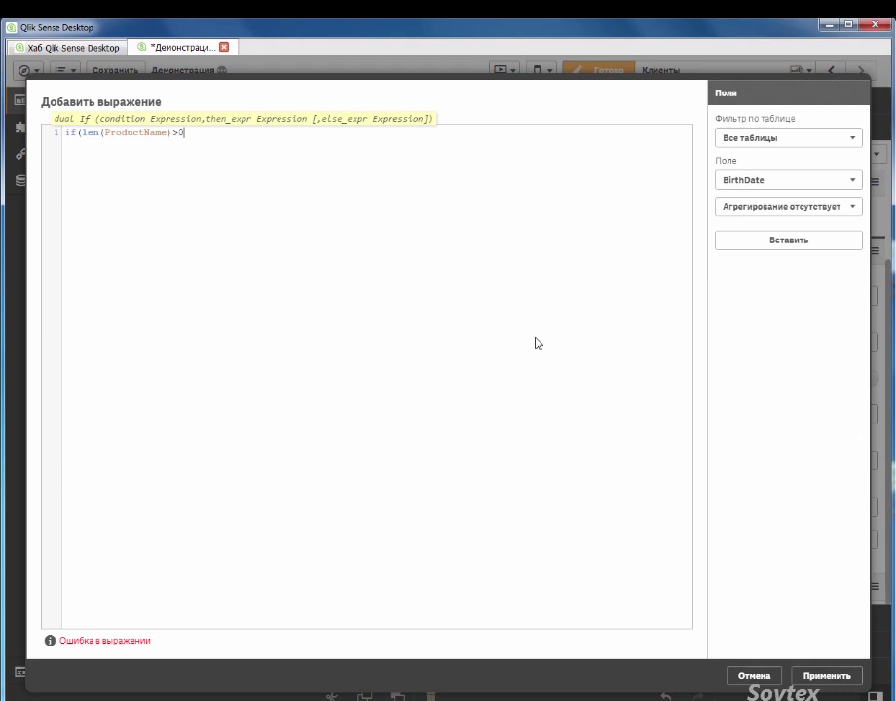
text()>0, if)
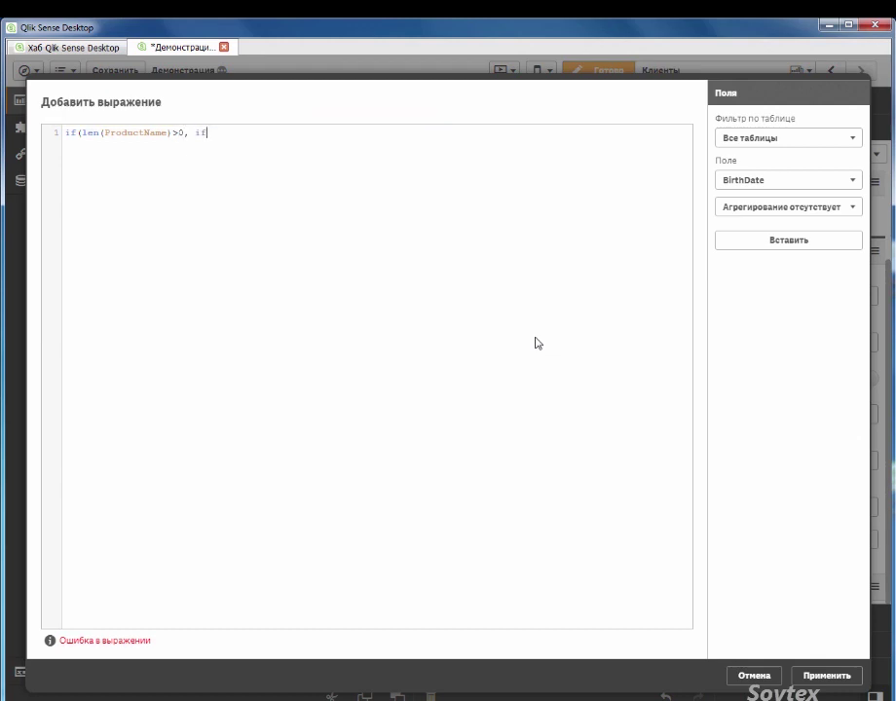
text((sum)
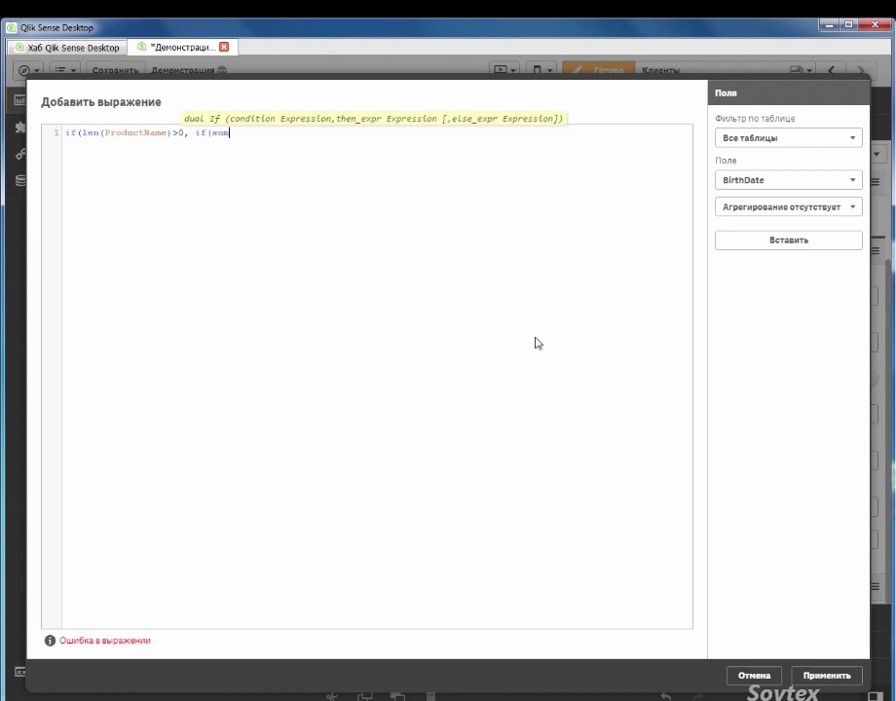
text(()Sales)
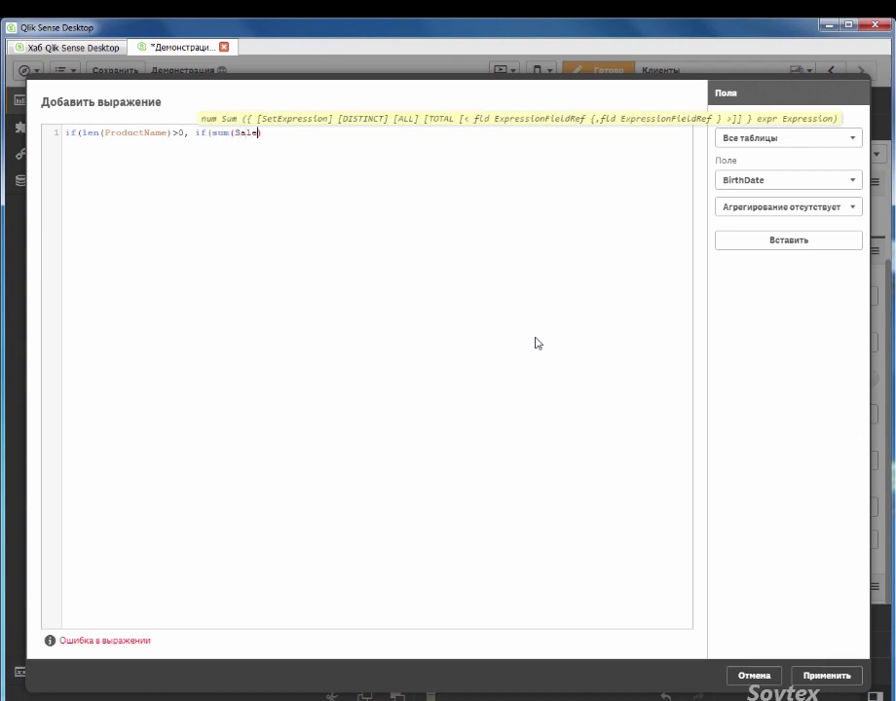
key(Right)
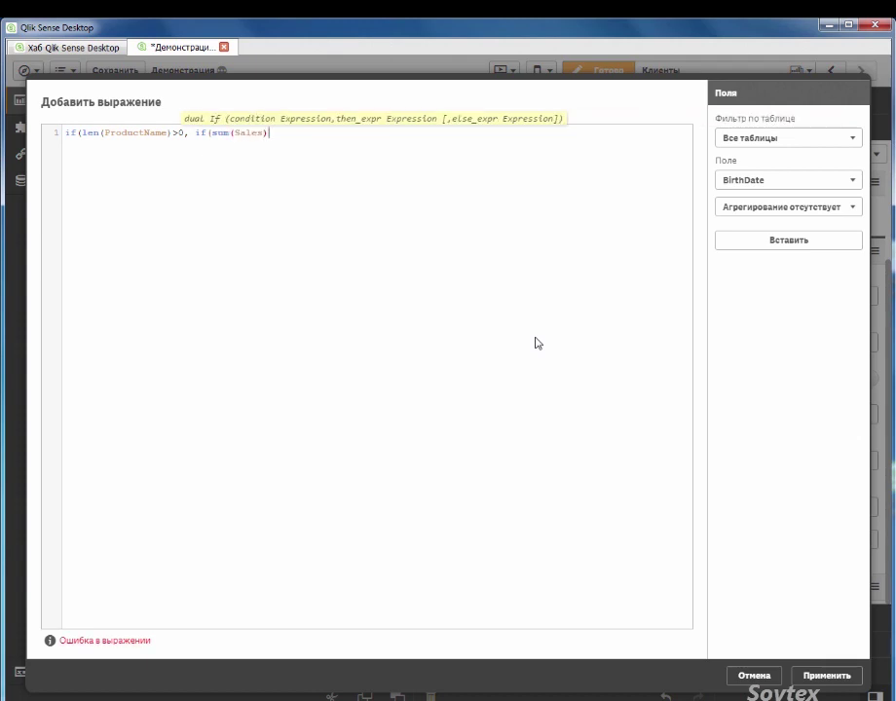
key(BackSpace)
text(0000, Green()
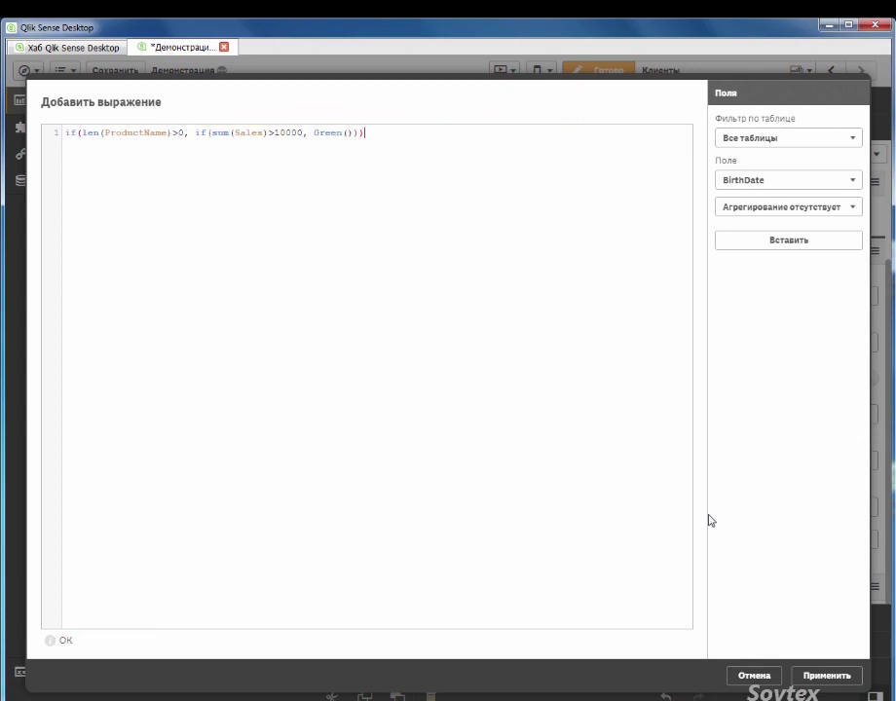
click(826, 676)
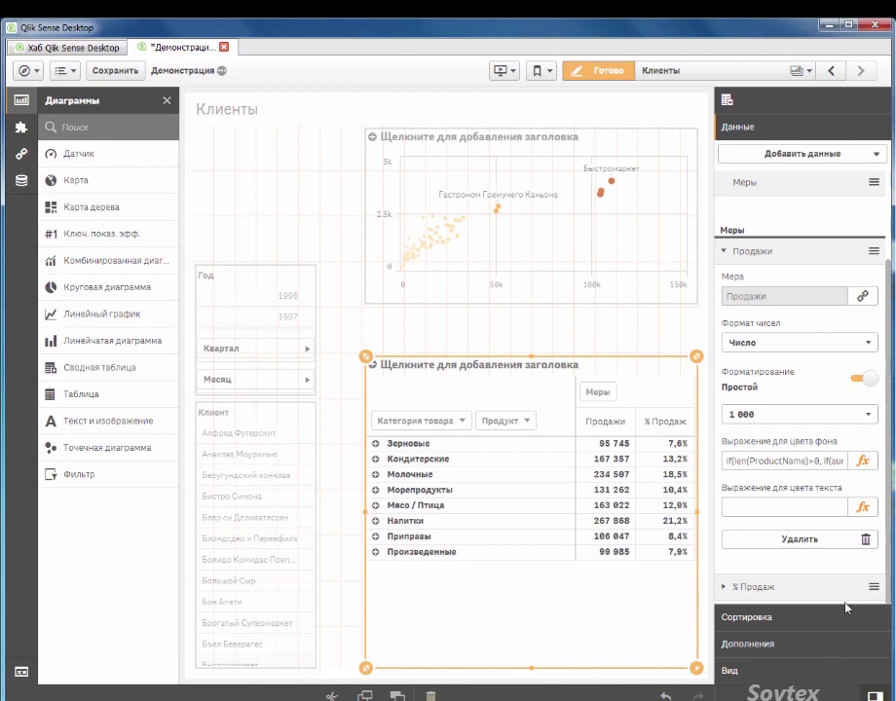
click(768, 253)
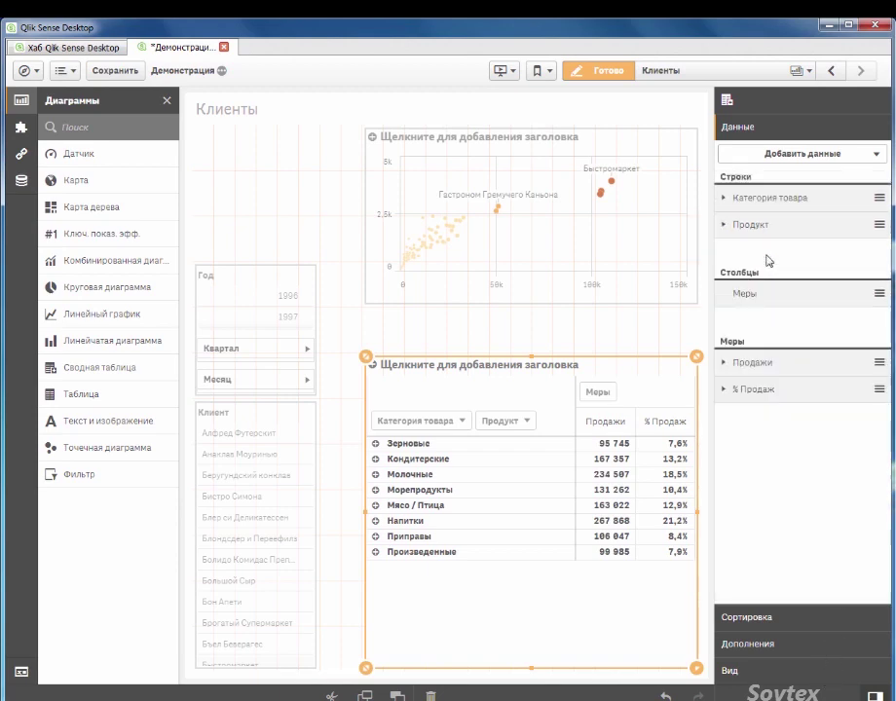
Copy the expression of the pivot table's "% Продаж" measure.
click(729, 393)
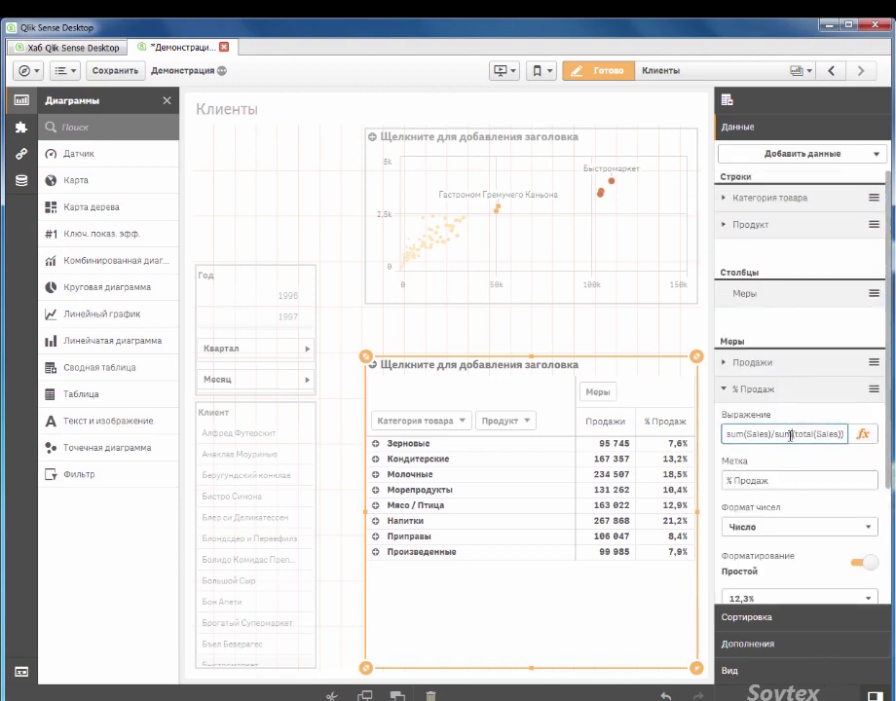
triple_click(790, 435)
key(ctrl+c)
click(792, 435)
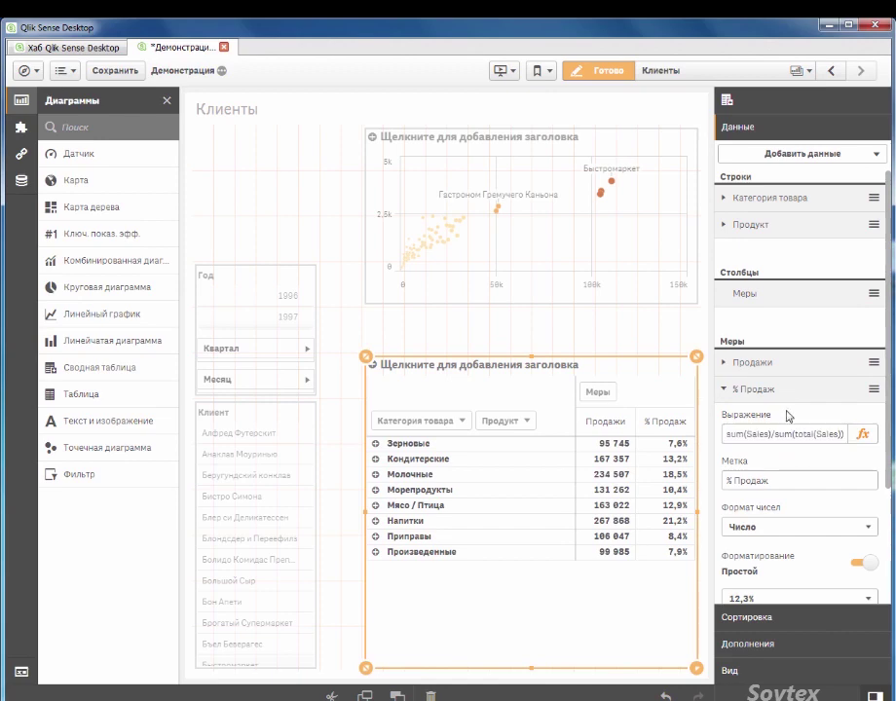
Set the "% Продаж" background colour expression to if(len(ProductName)>0, if(sum(Sales)/sum(total(Sales))<0.01, Red()), if(sum(Sales)/sum(total(Sales))<0.10, Red())).
scroll(827, 502, down, 2)
click(860, 509)
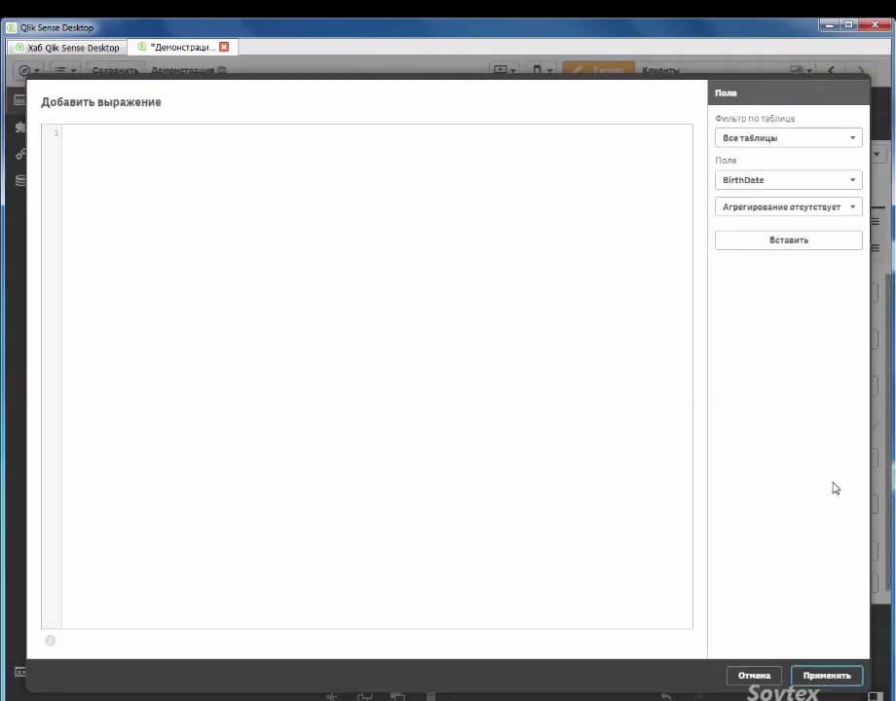
text(if(1=)
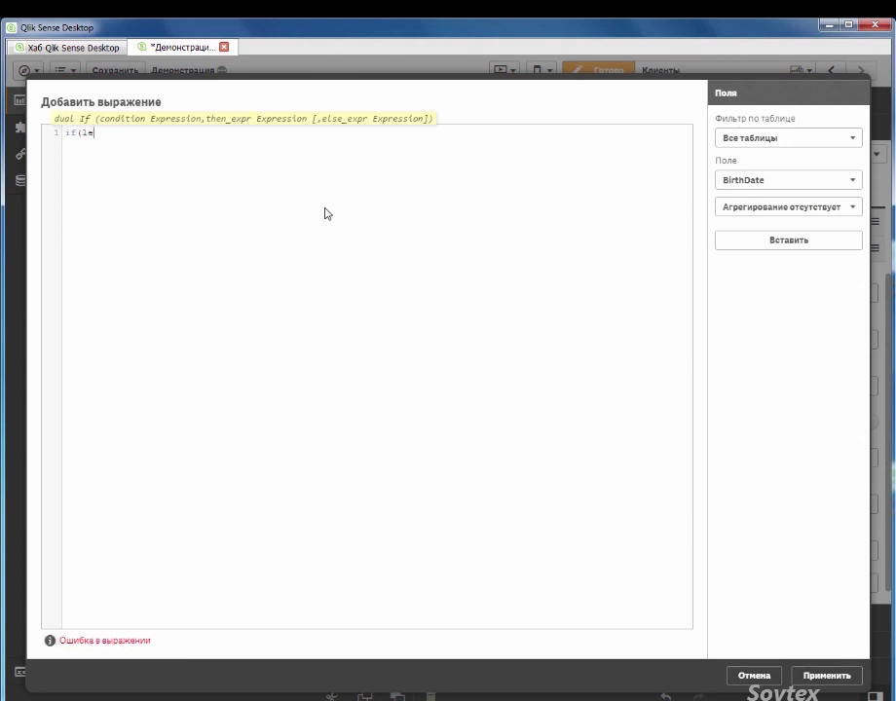
text(n()
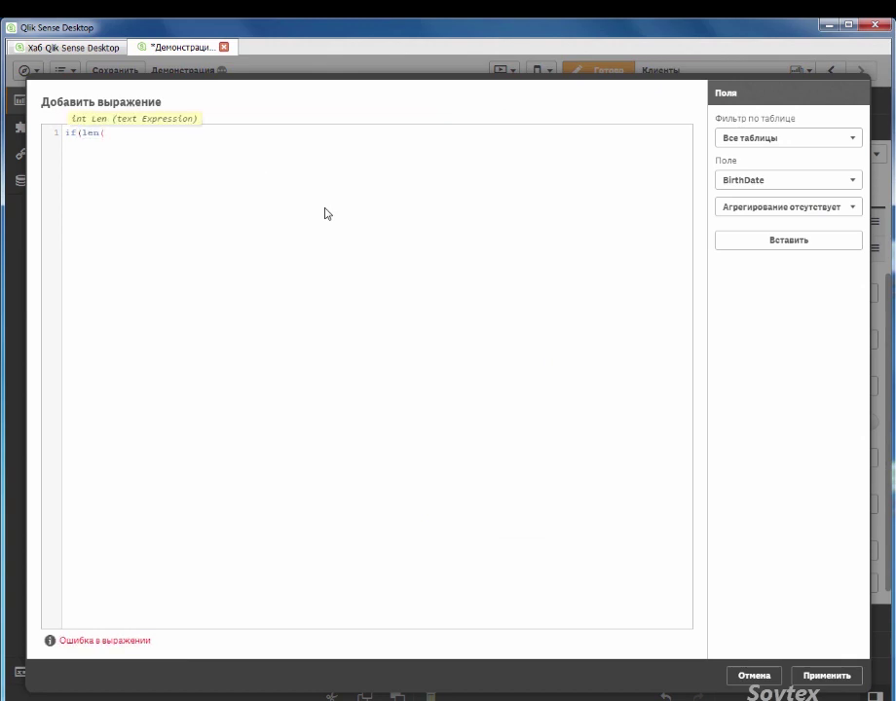
text(Produ)
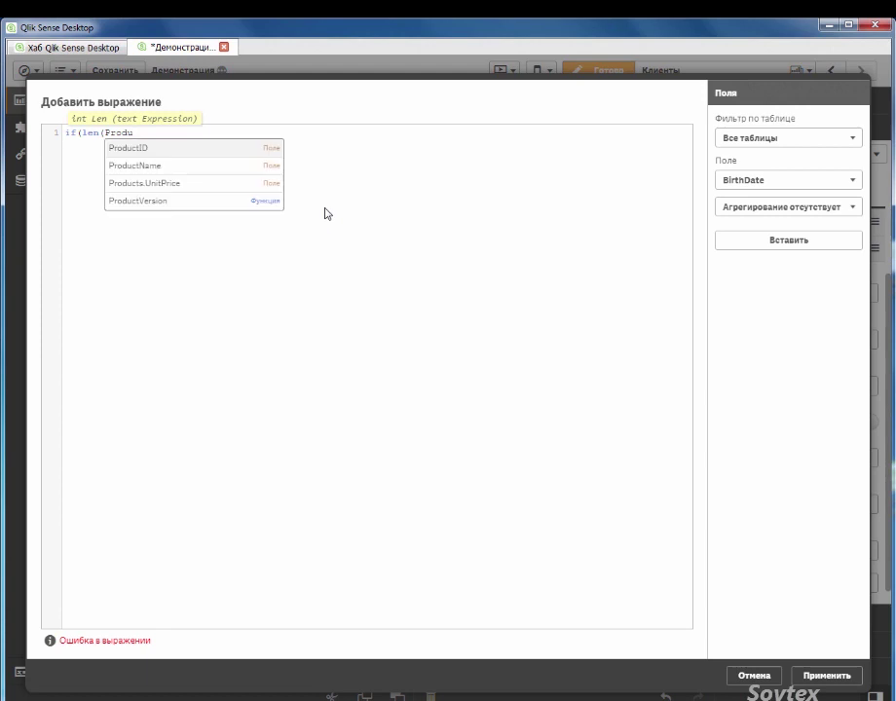
key(Down)
key(Return)
text())
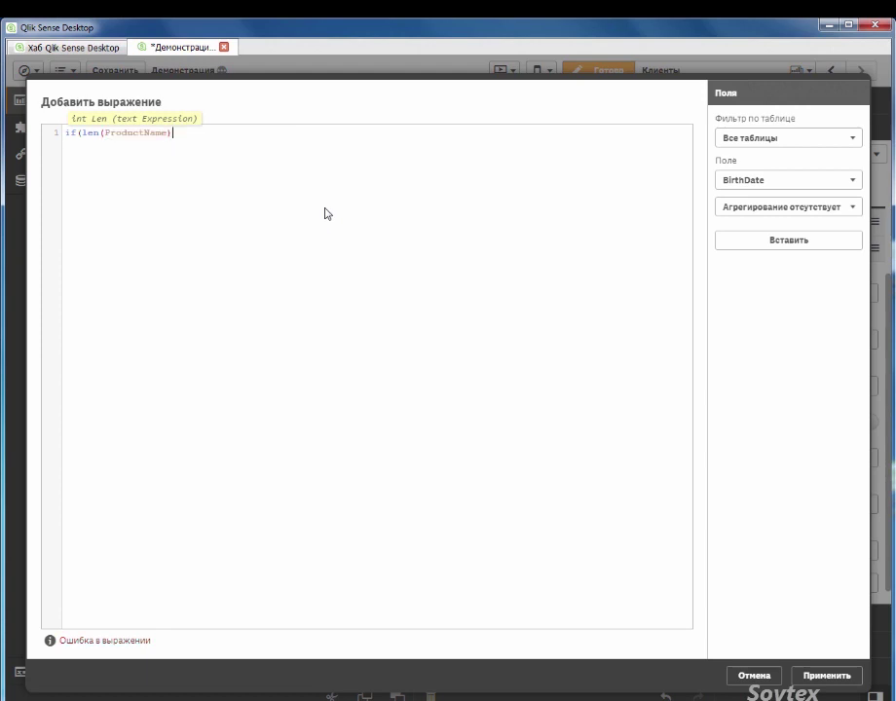
text(>)
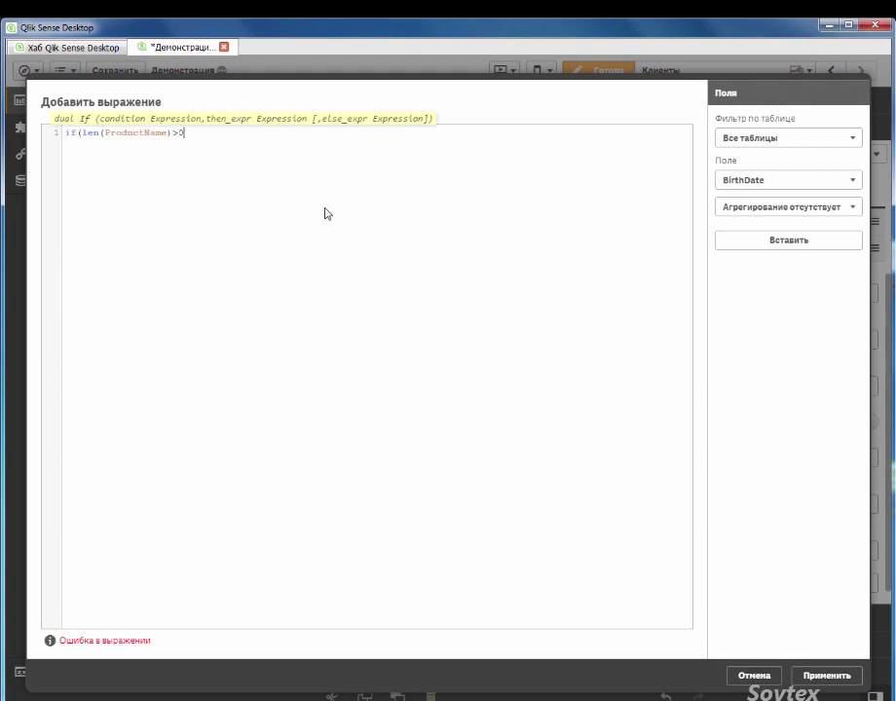
text(0, if()
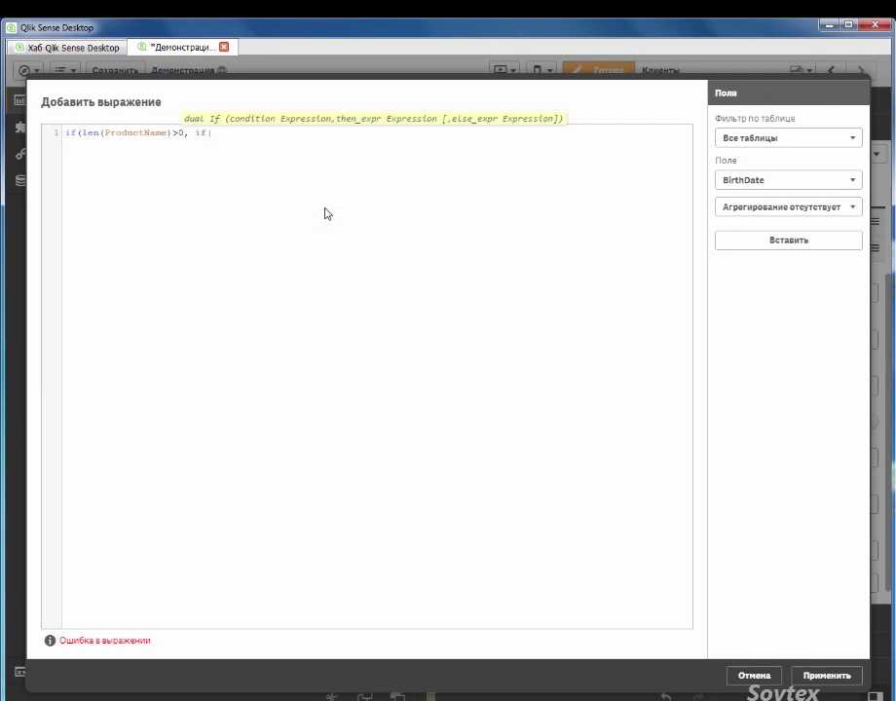
key(ctrl+v)
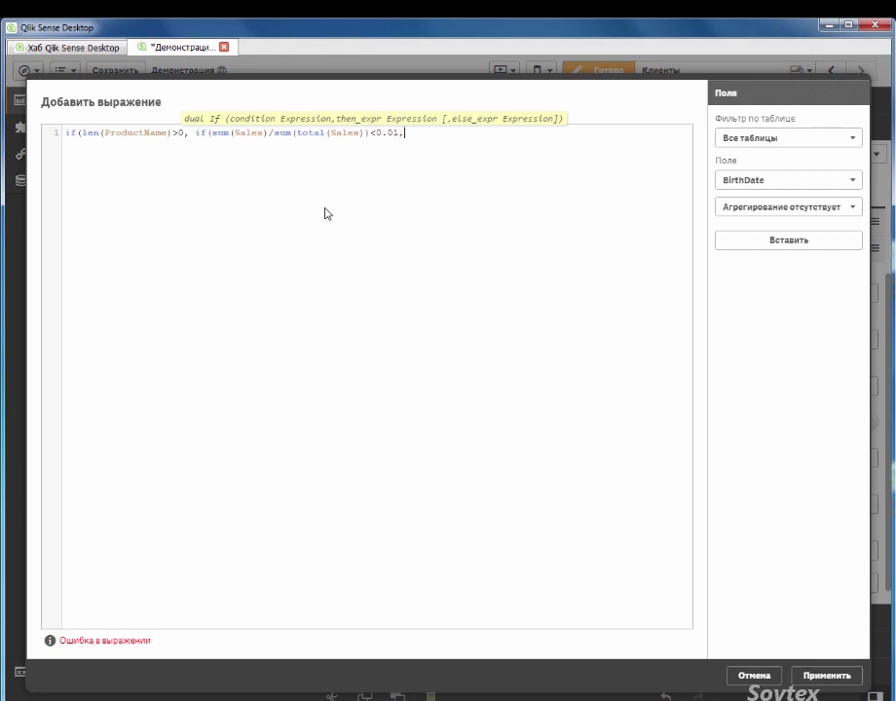
text(Red()), if()
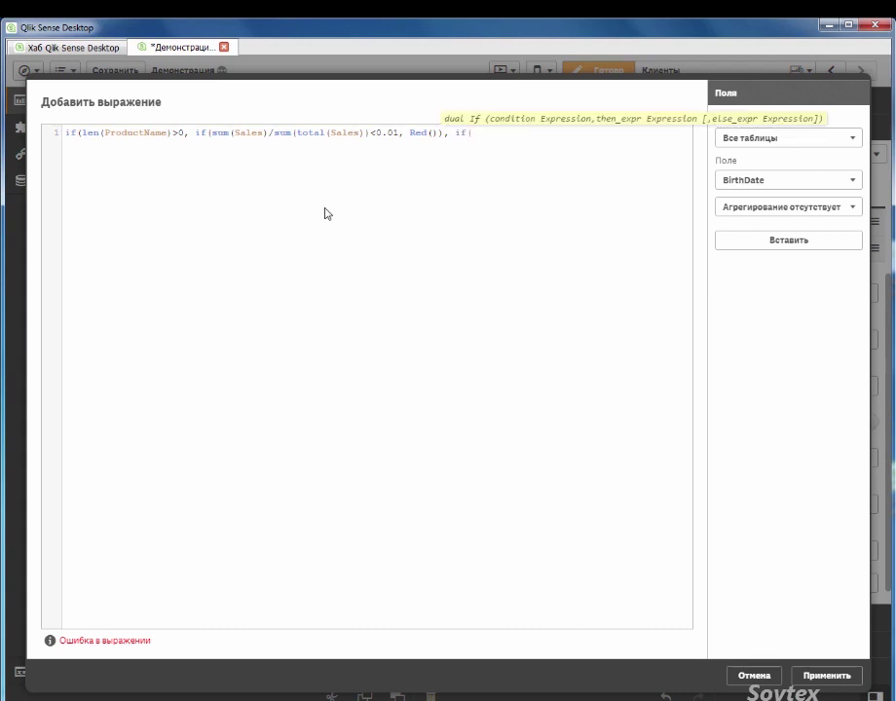
key(ctrl+v)
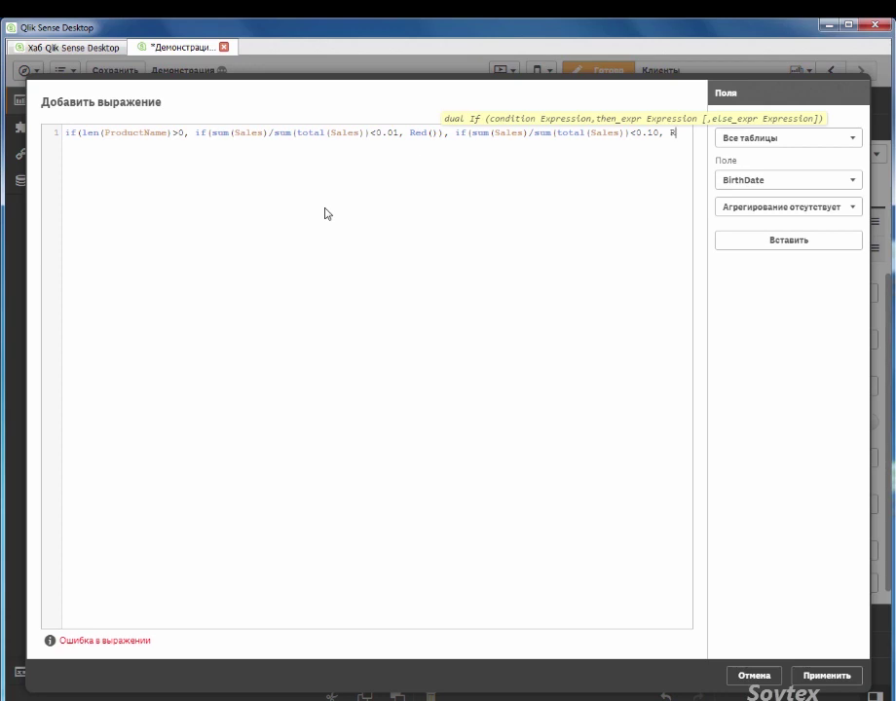
text(ed()
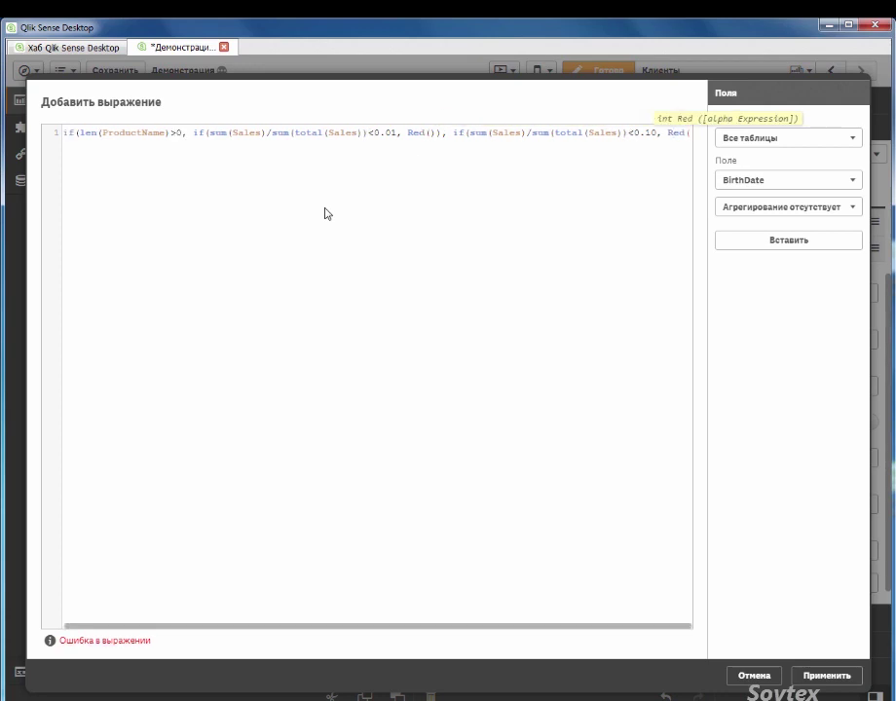
text())))
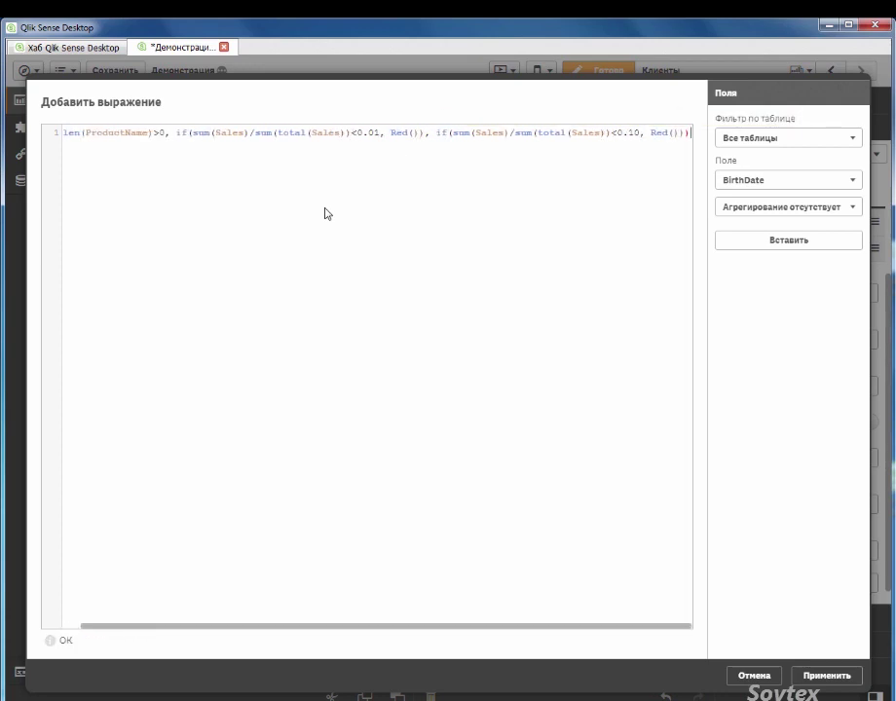
click(827, 675)
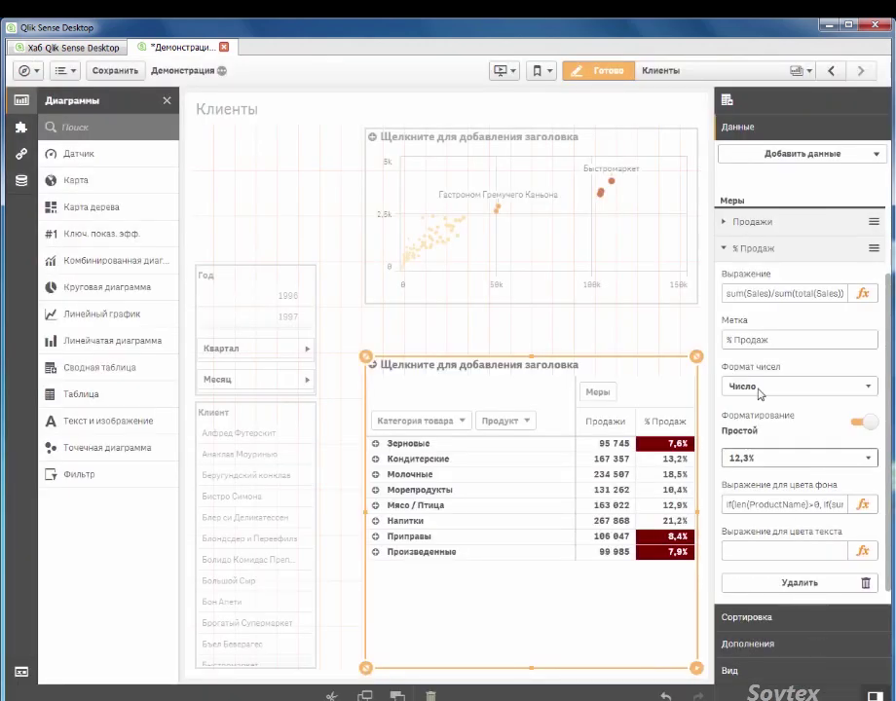
Finish editing the sheet, expand the "Молочные" category in the pivot table and save the app.
click(593, 70)
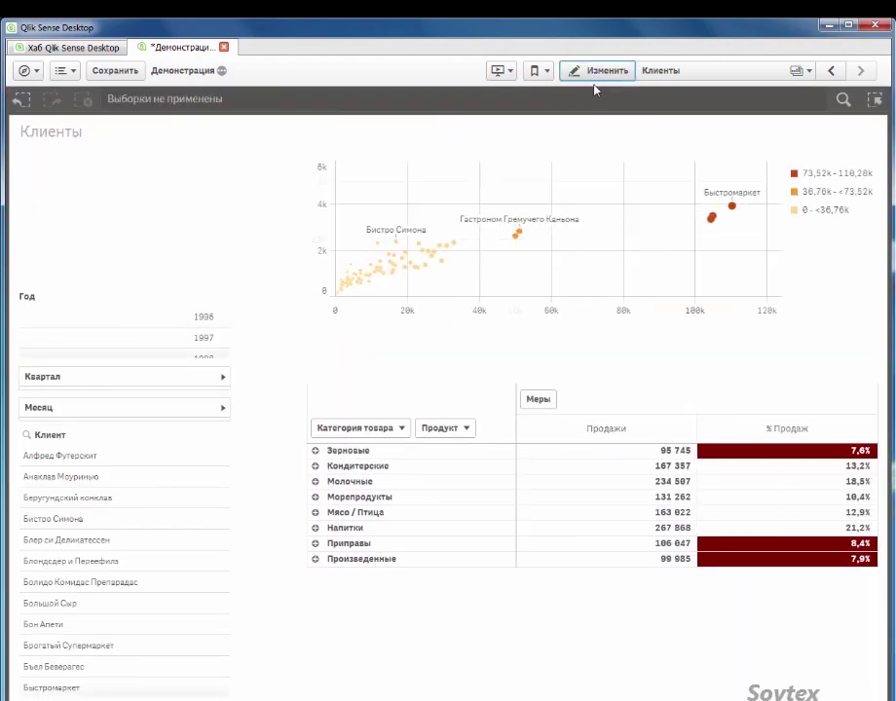
click(315, 483)
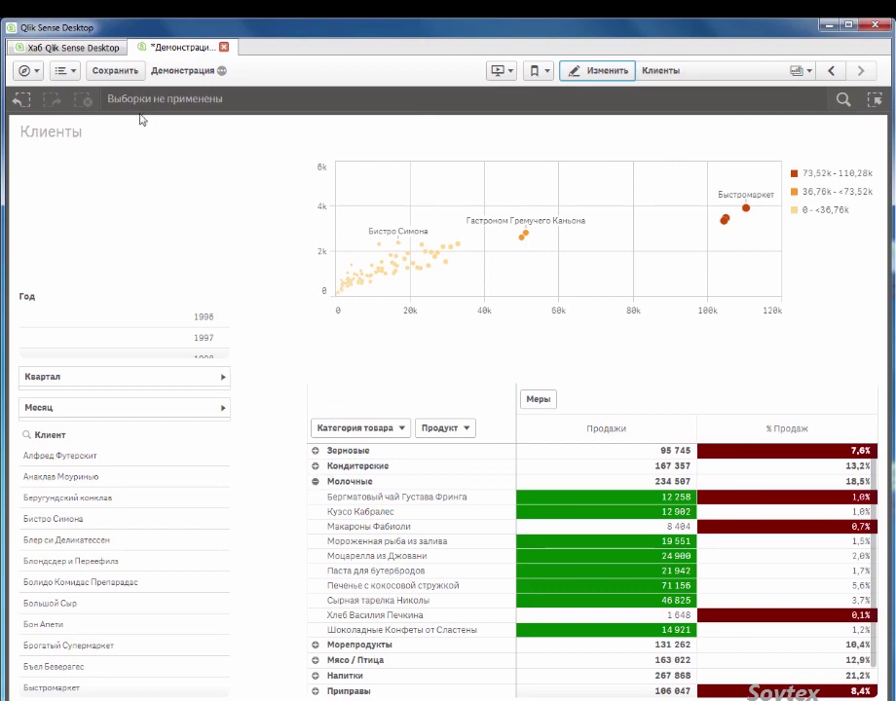
click(109, 69)
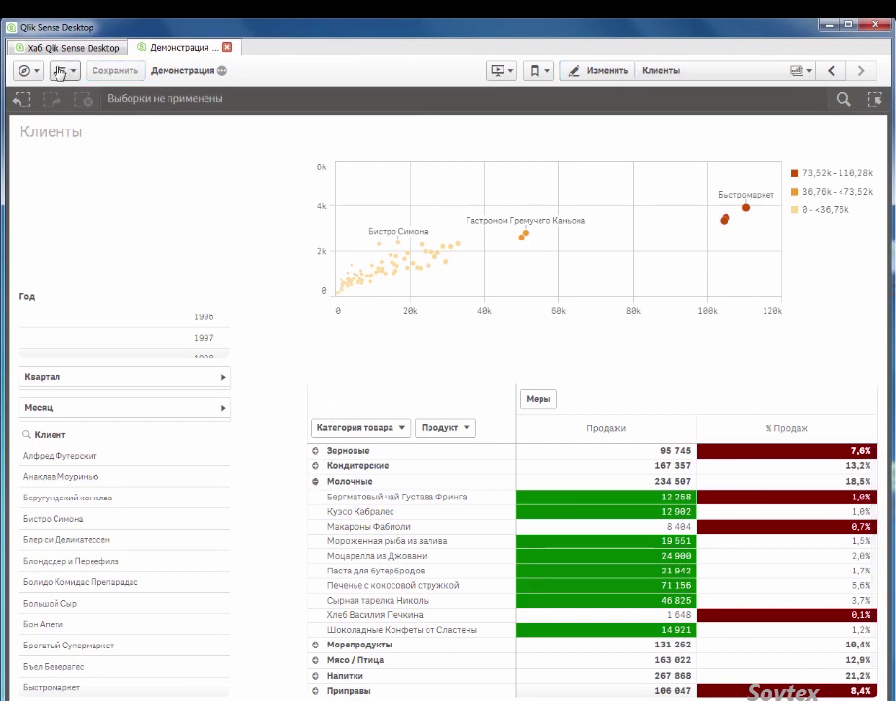
Add a new script section named "Map" in the data load editor.
click(28, 71)
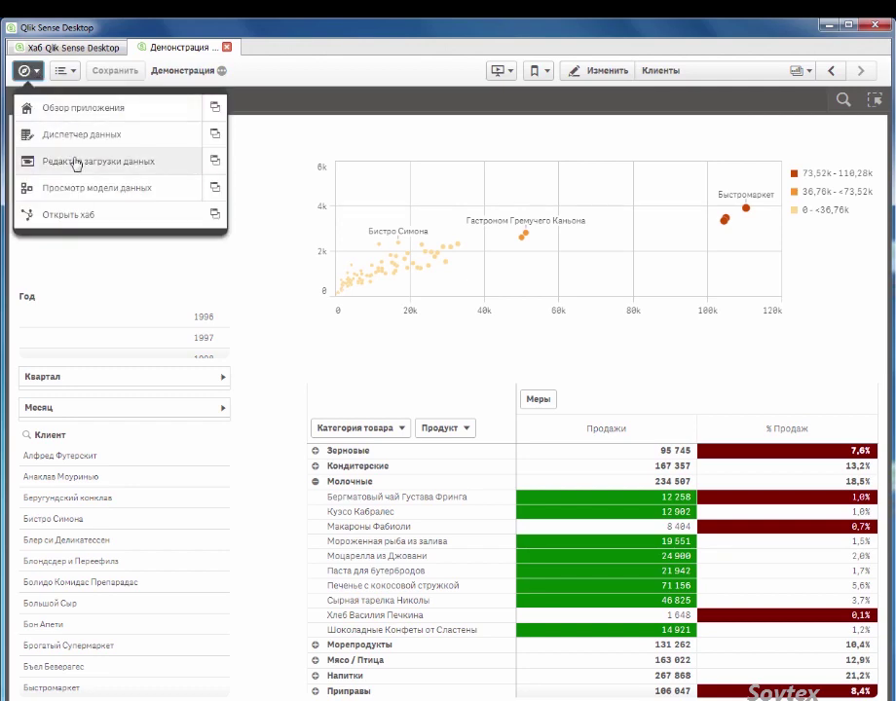
click(76, 161)
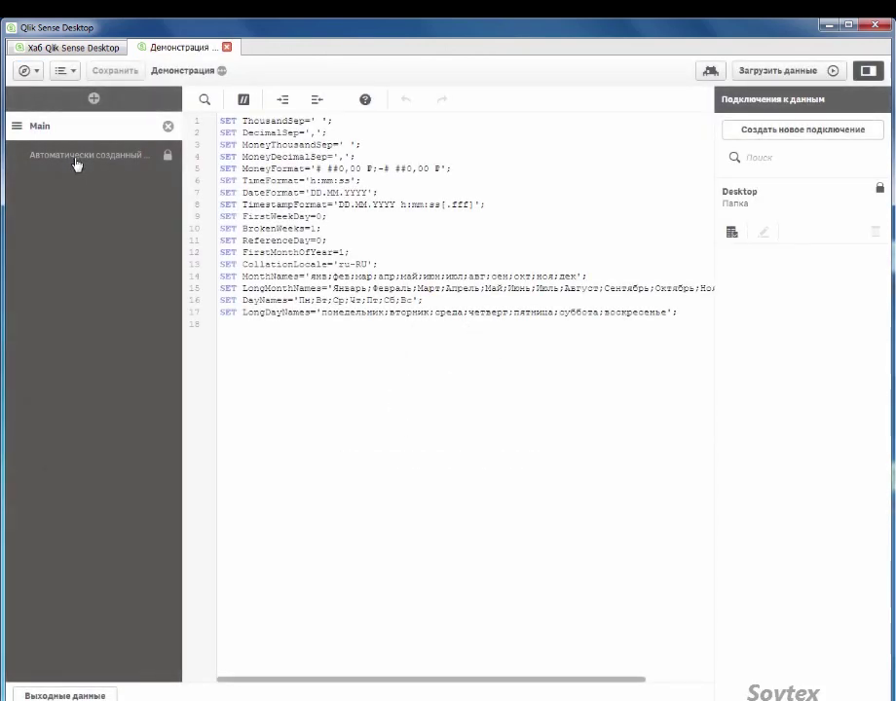
click(93, 100)
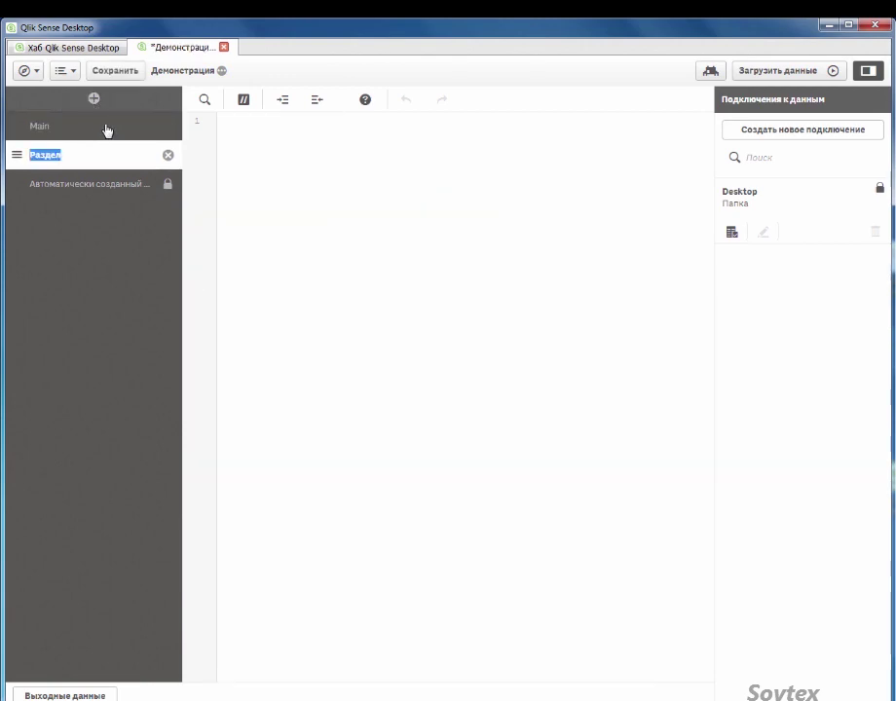
text(Мар)
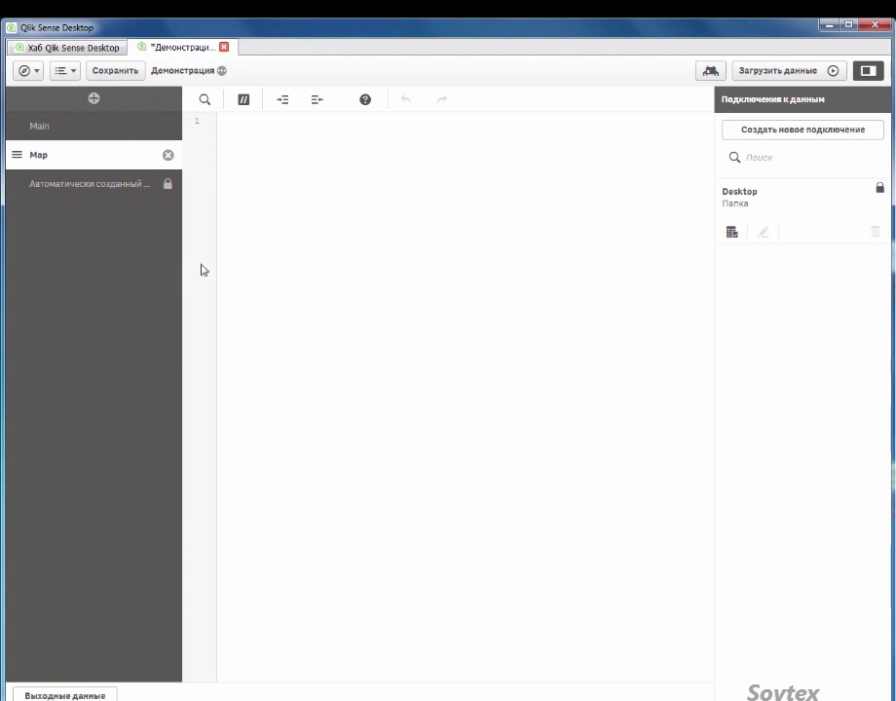
Create a folder data connection named "map" to the Map folder on the Desktop.
click(780, 133)
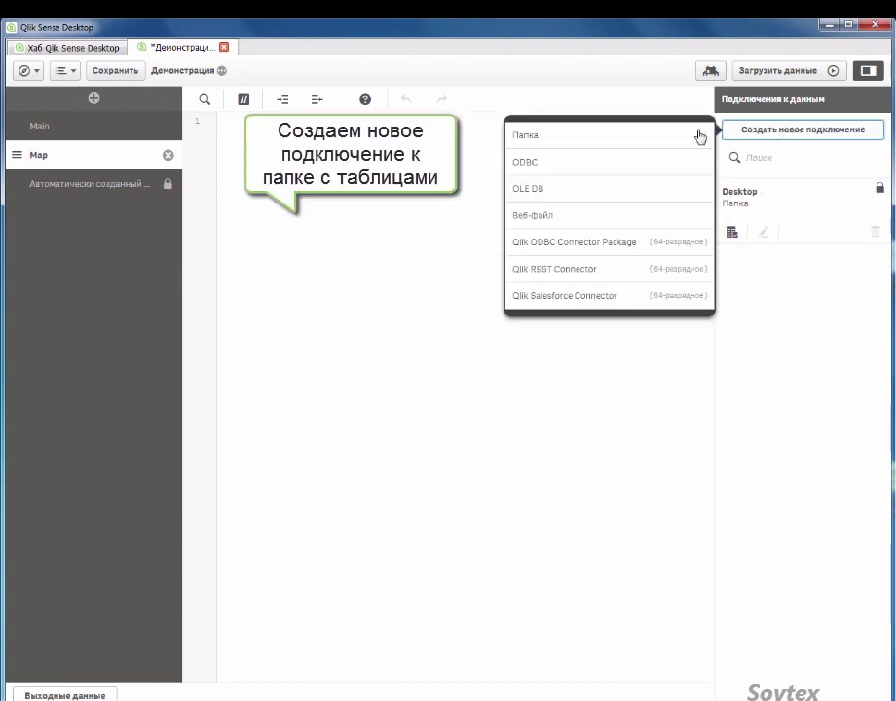
click(659, 137)
click(399, 257)
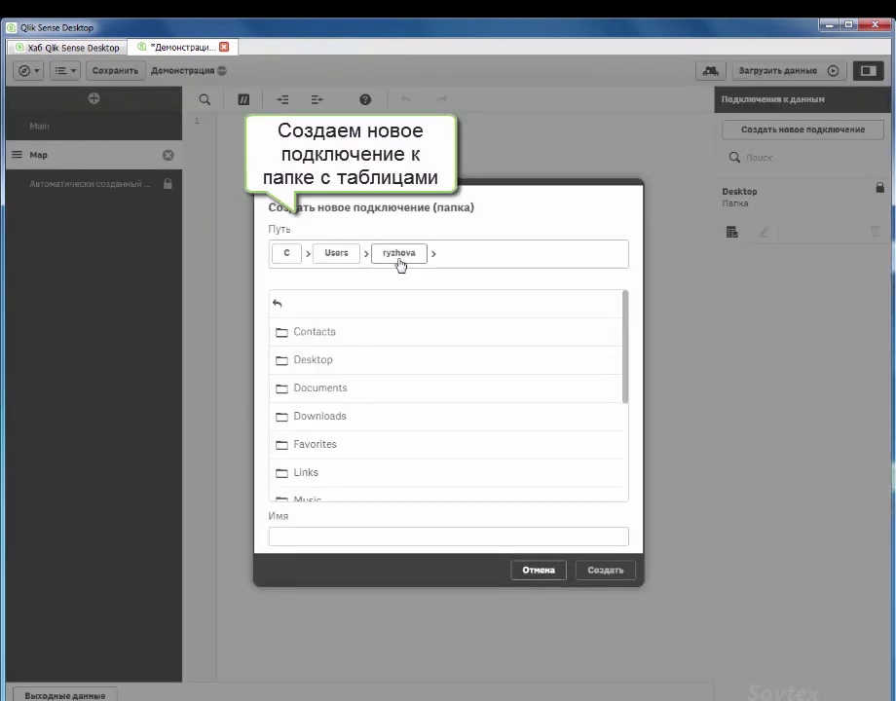
click(365, 360)
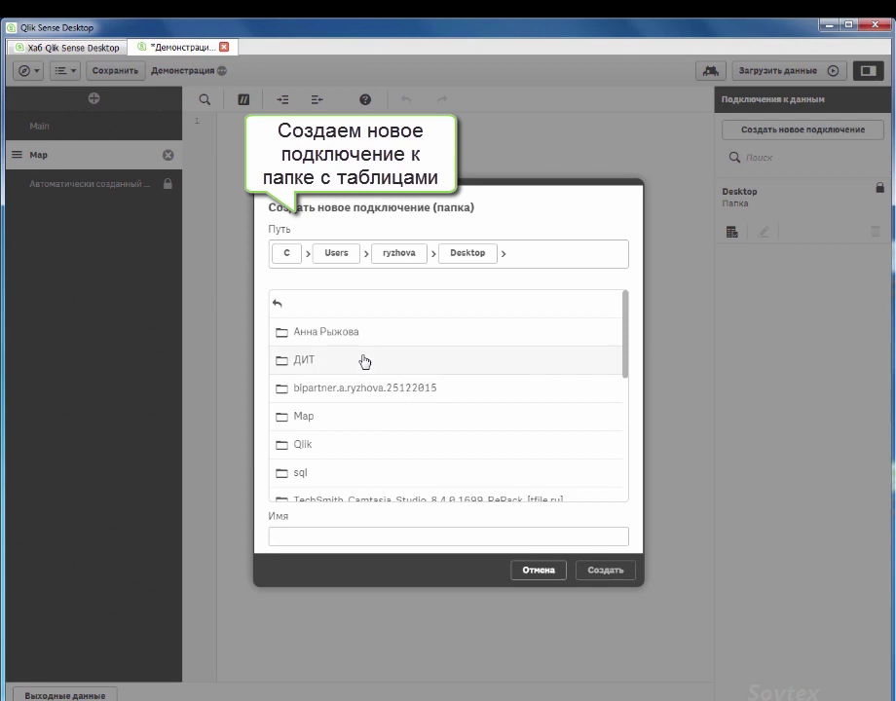
click(368, 427)
click(550, 537)
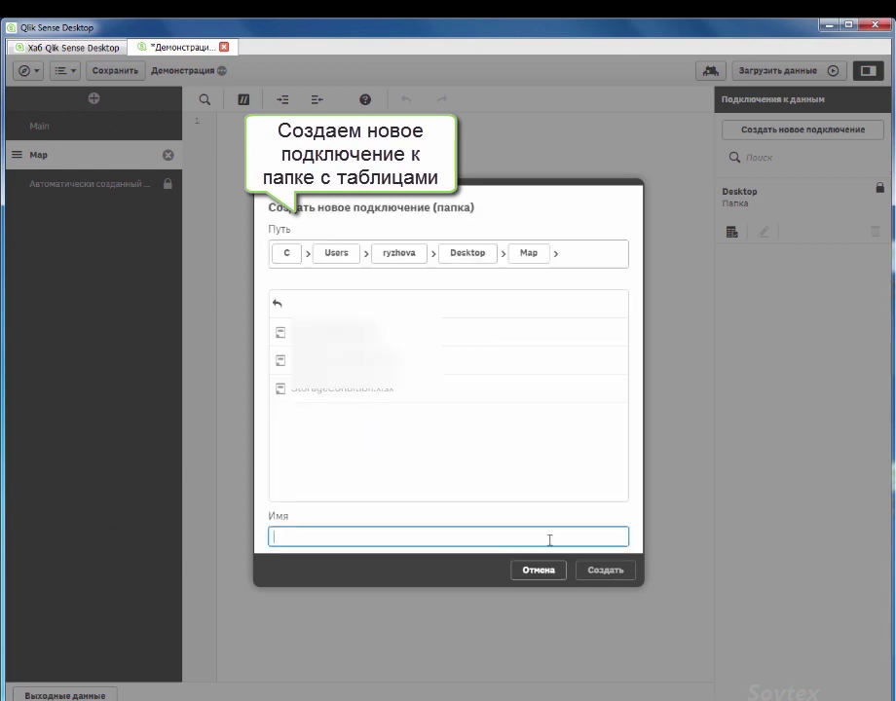
text(map)
click(604, 570)
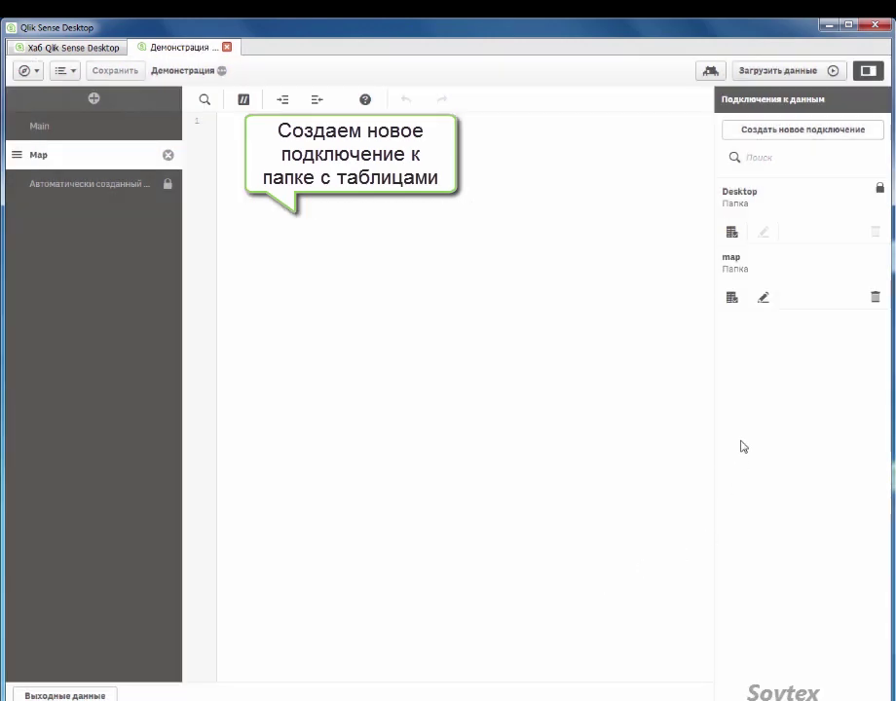
Insert the load script for Sheet1 of RegionalSales.xlsx from the map connection, with the fields Month, Region and Budget.
click(736, 304)
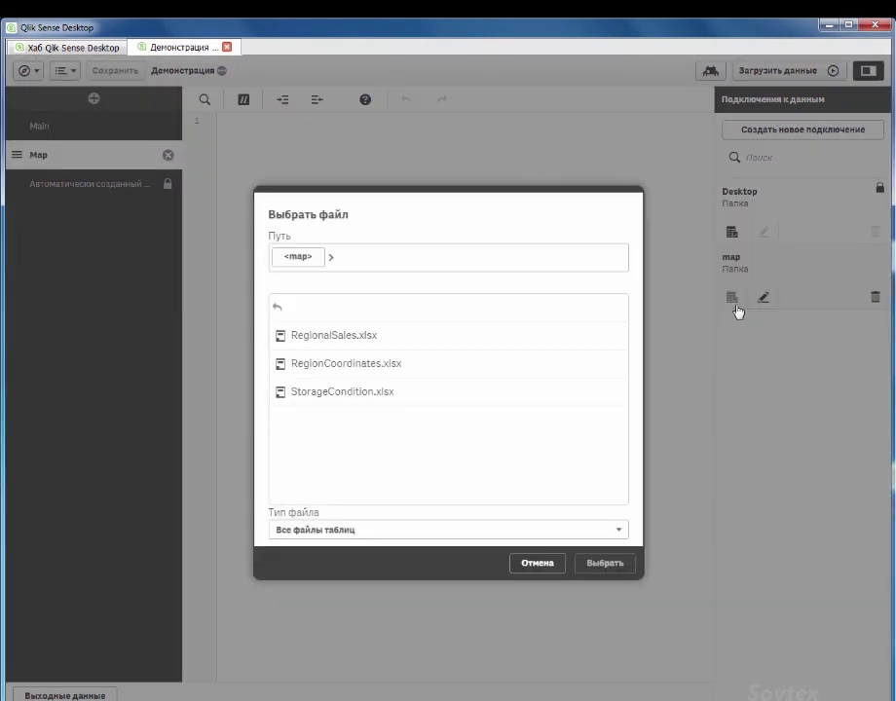
click(534, 332)
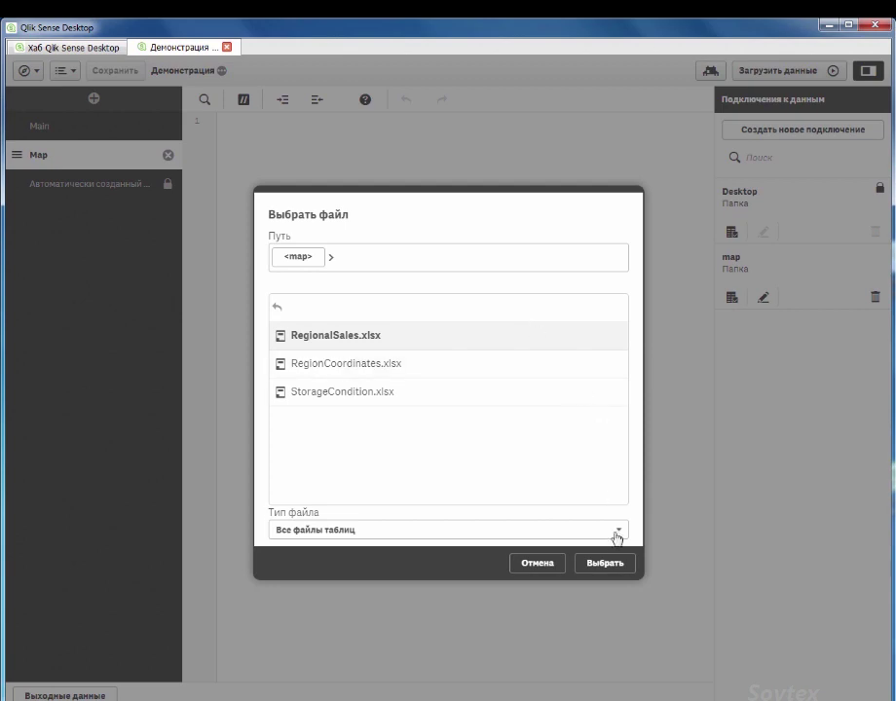
click(605, 564)
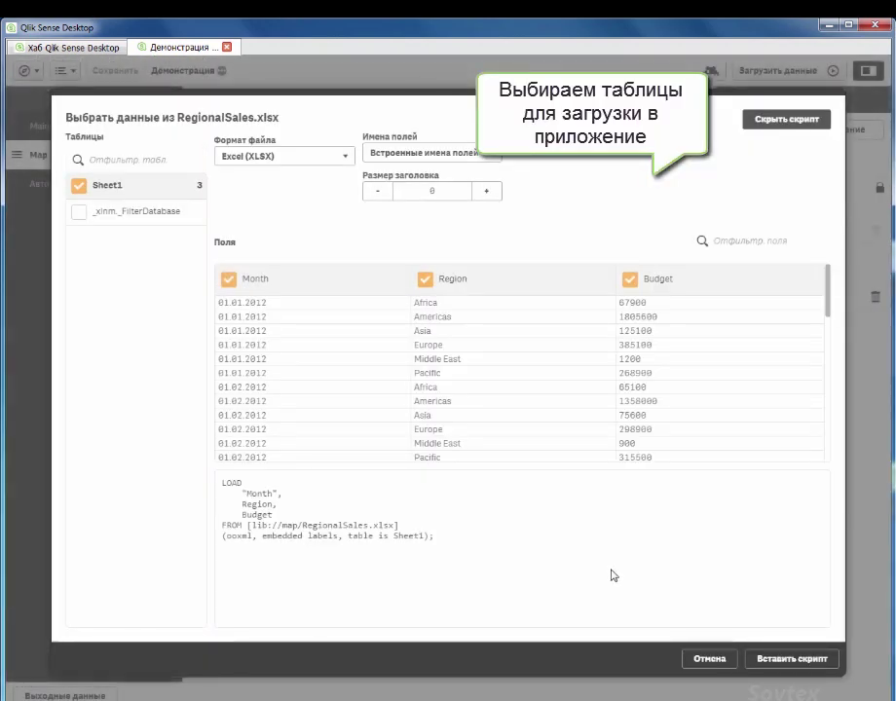
click(814, 660)
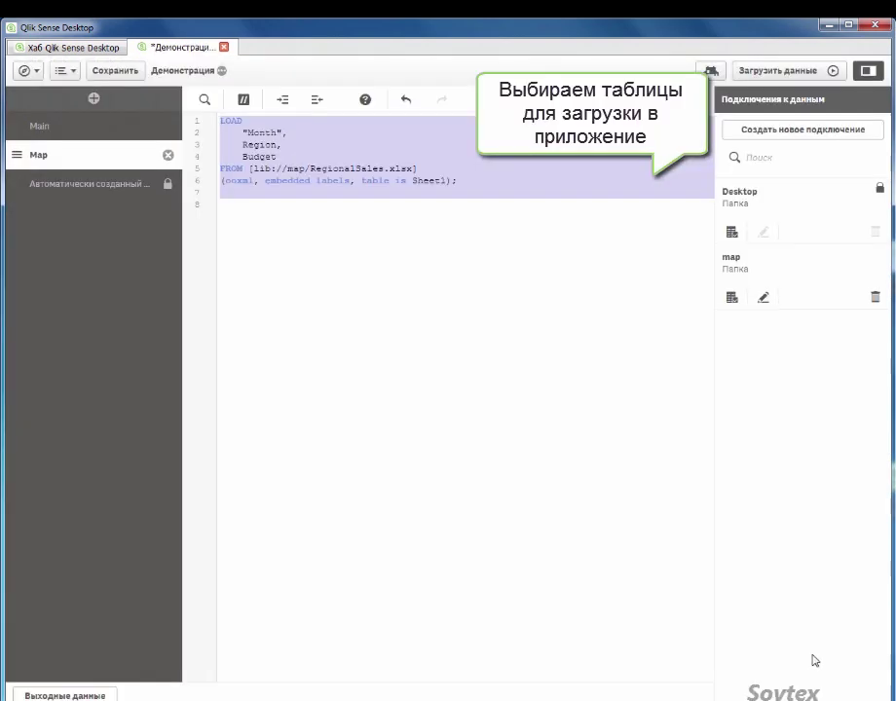
Insert the load script for Лист1 of RegionCoordinates.xlsx from the map connection, excluding field F4.
click(731, 299)
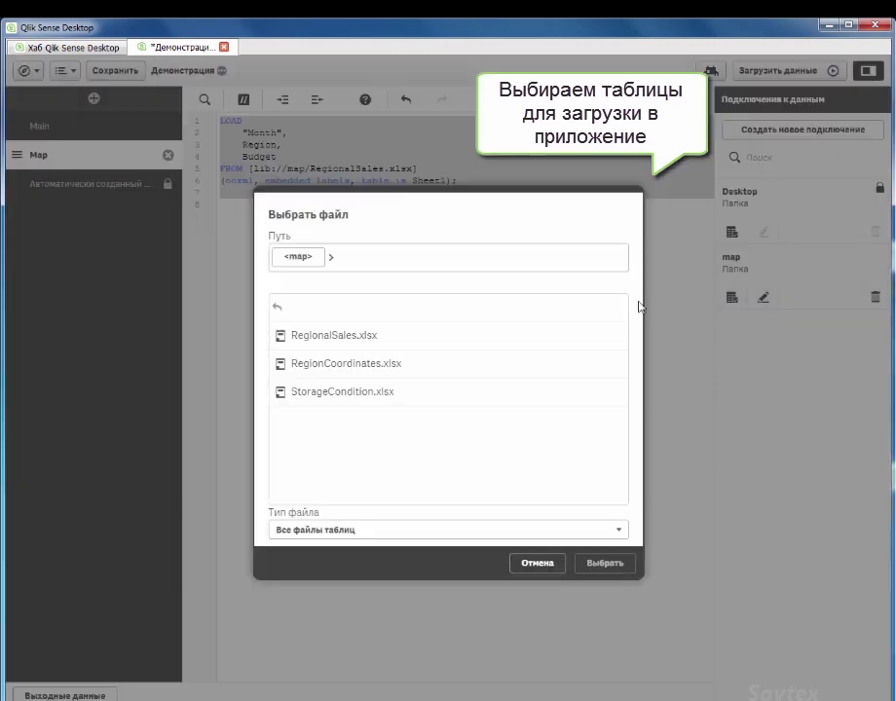
click(566, 364)
click(626, 570)
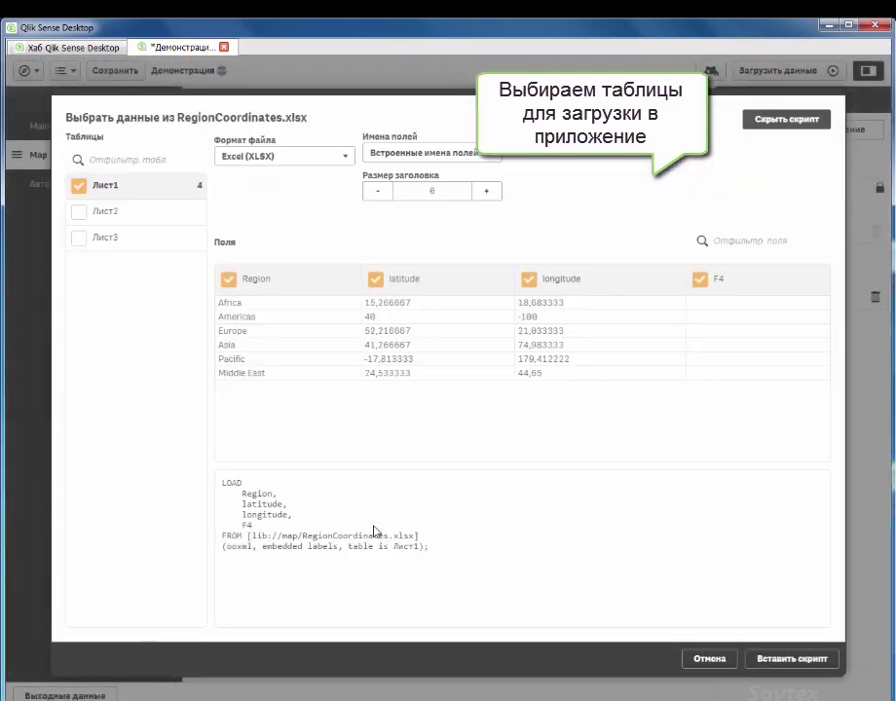
click(699, 279)
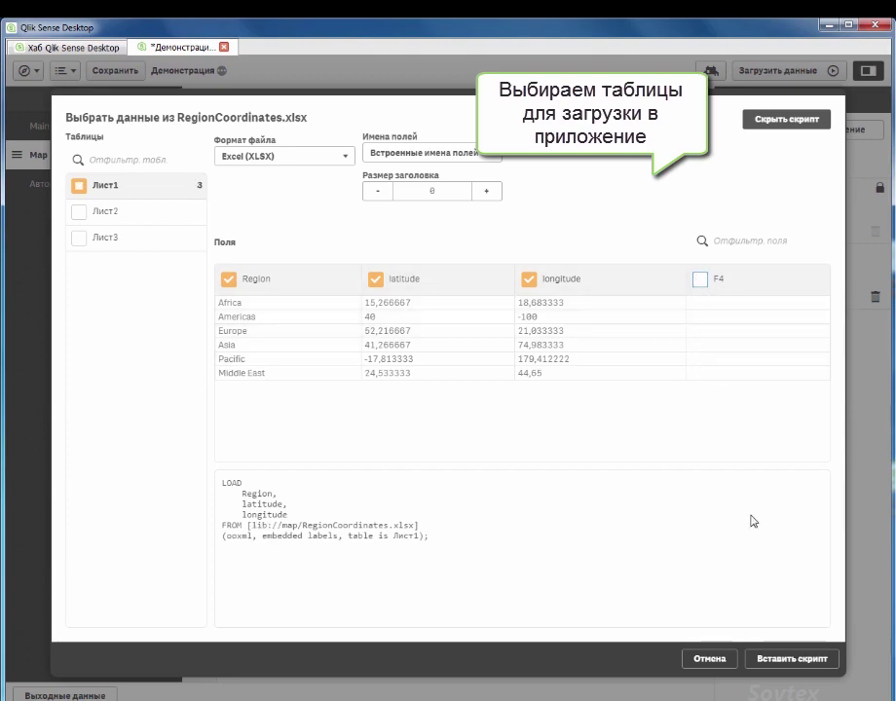
click(798, 659)
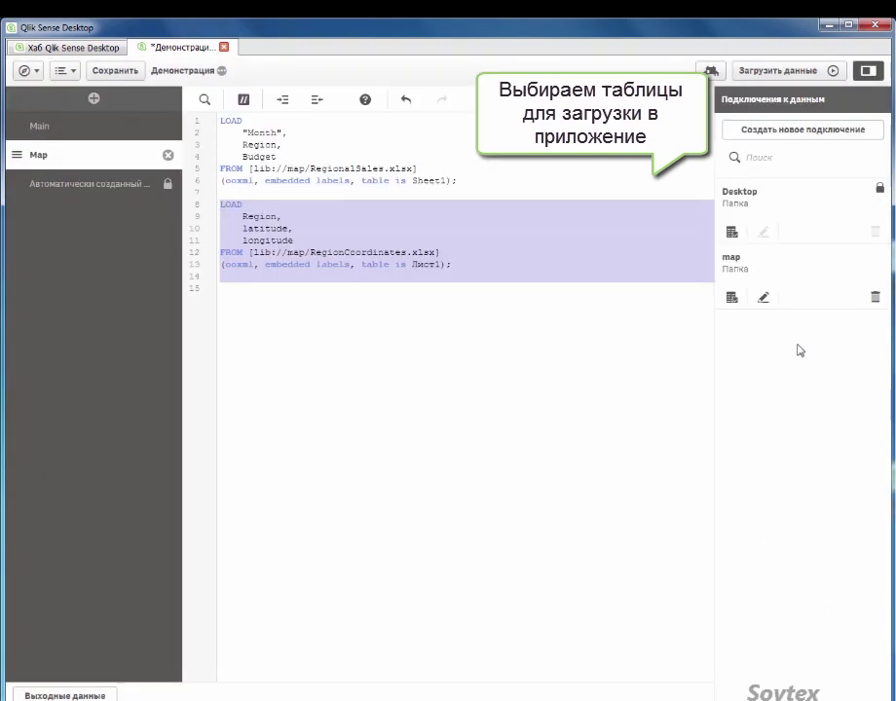
Insert the load script for Лист1 of StorageCondition.xlsx from the map connection, with the fields ID, Temperature and StoragePlace.
click(731, 299)
click(588, 389)
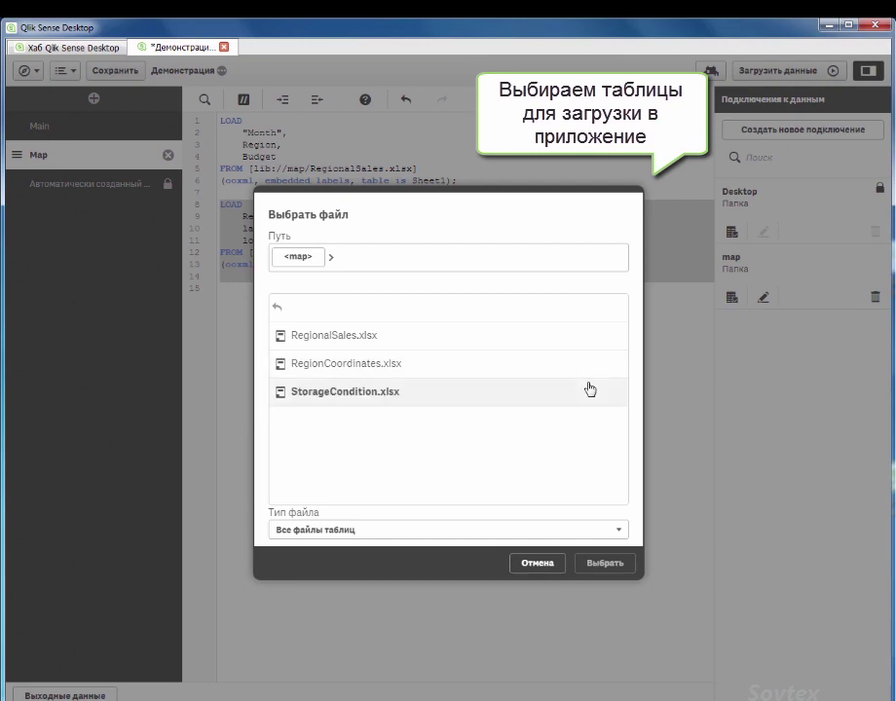
click(616, 562)
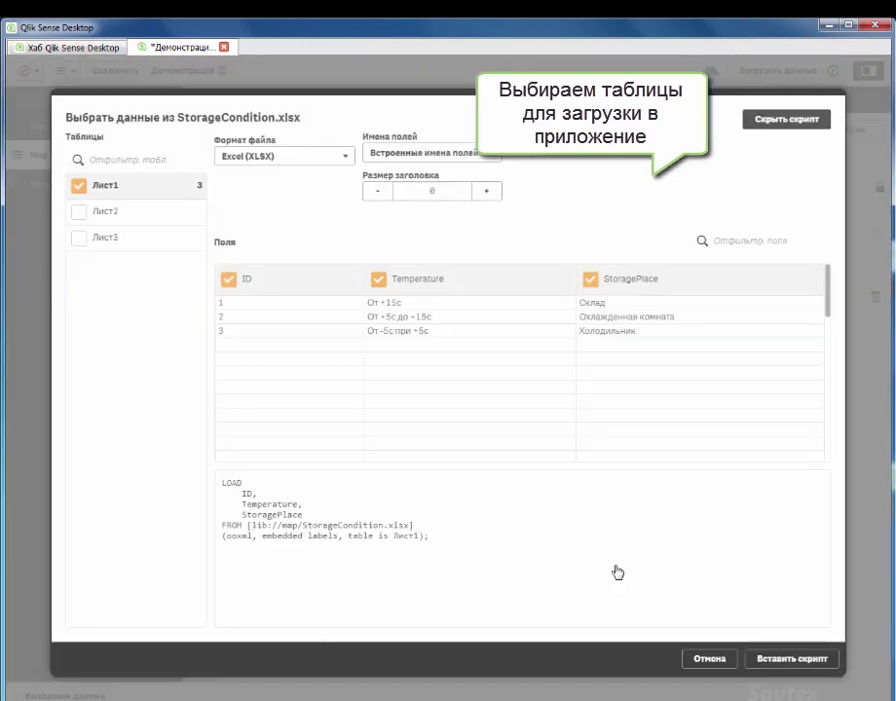
click(762, 658)
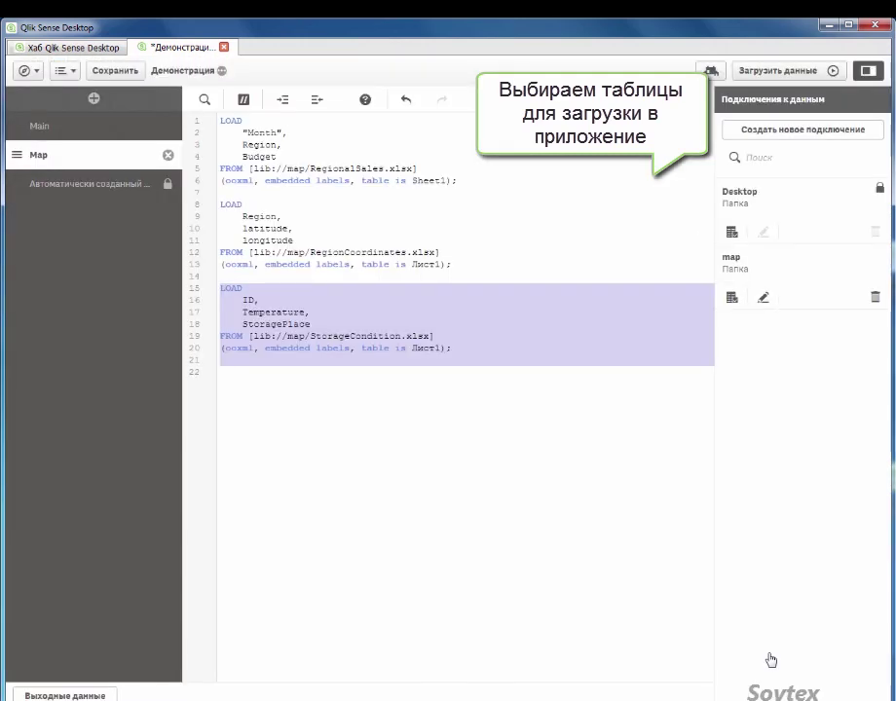
In the RegionalSales load statement, alias the Month field as BudgetPeriod and the Region field as Continent.
click(298, 129)
text(as )
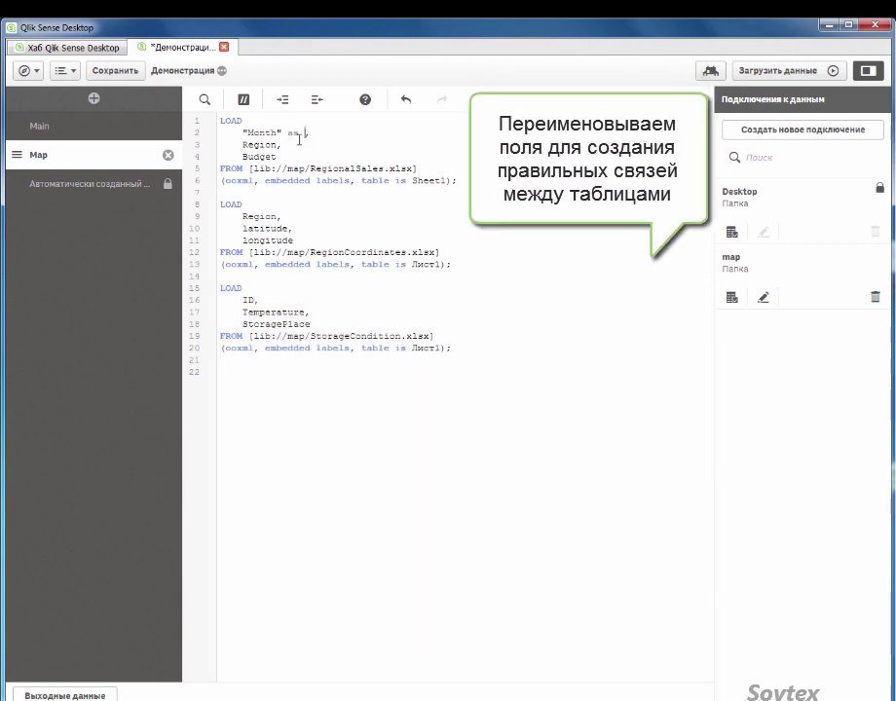
text(BudgetPeriod)
click(278, 144)
text(as Con)
text(tinent)
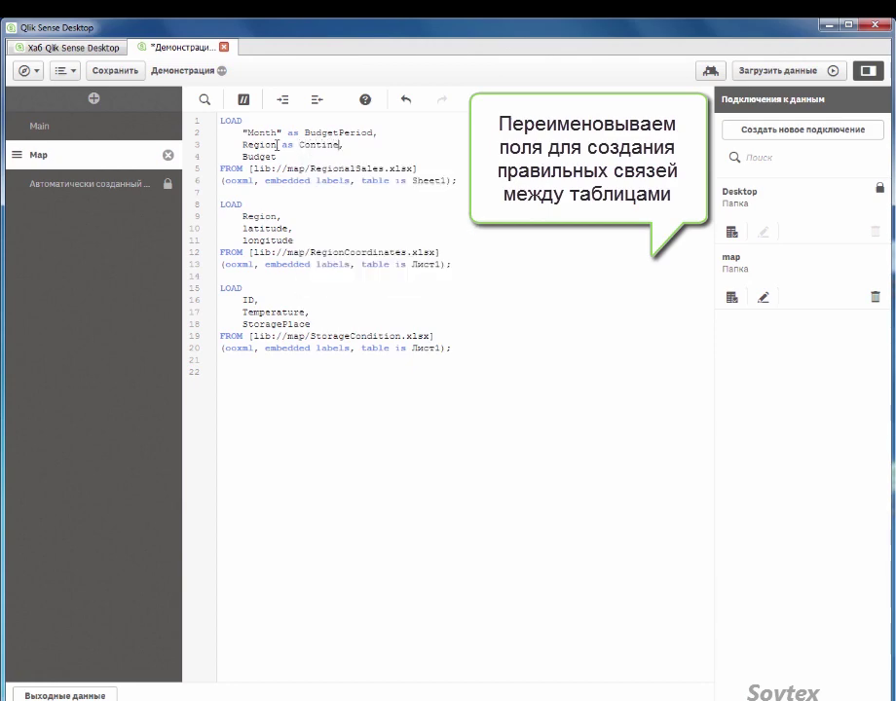
Copy the "as Continent" alias to the Region field in the RegionCoordinates load statement.
key(ctrl+shift+Left)
key(ctrl+shift+Left)
key(ctrl+c)
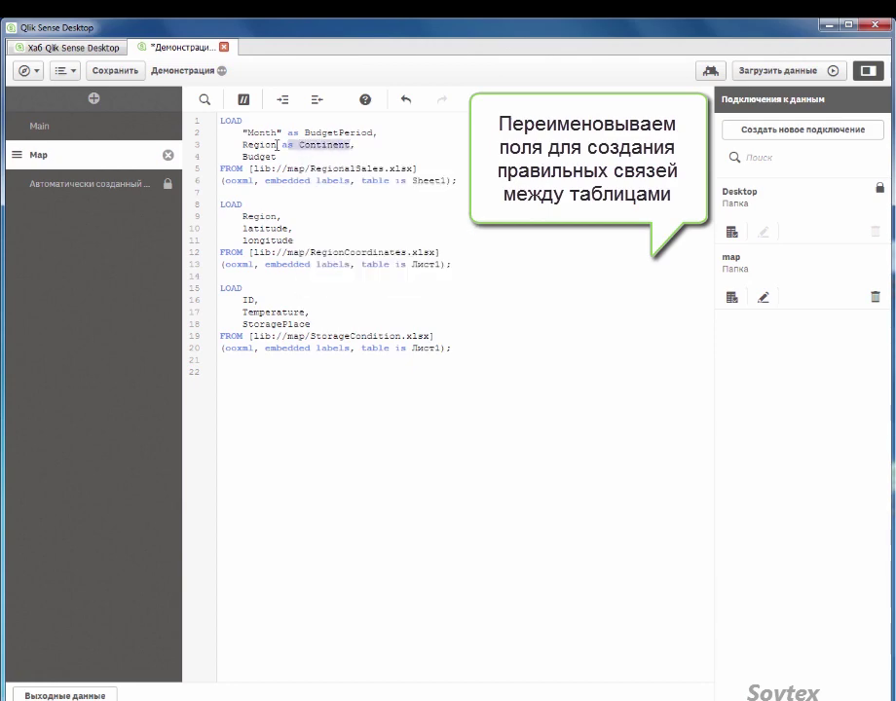
click(279, 217)
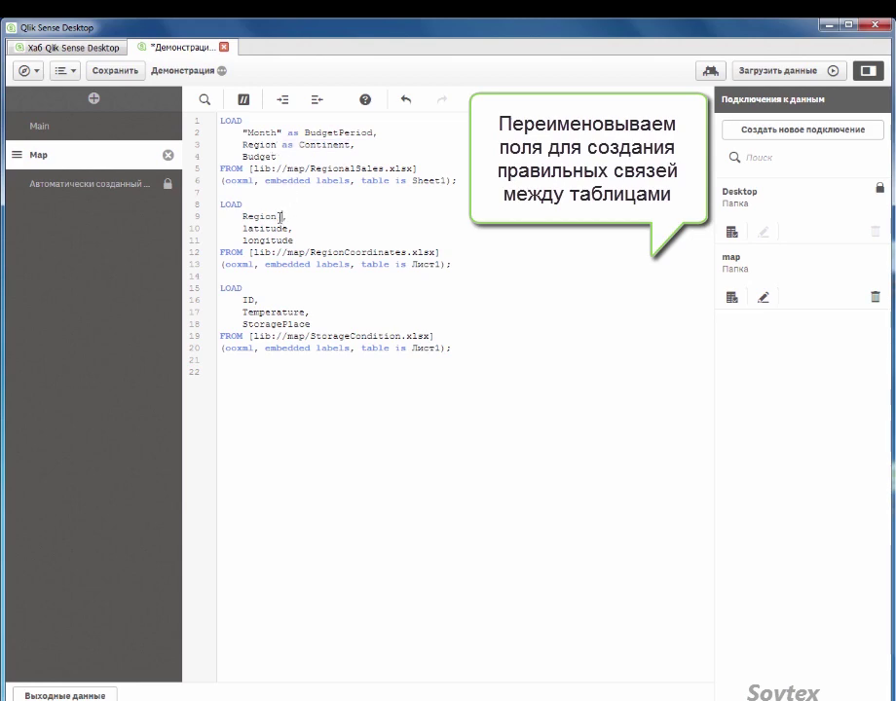
key(ctrl+v)
Alias the ID field as StorageConID in the StorageCondition load statement.
click(266, 304)
text(as )
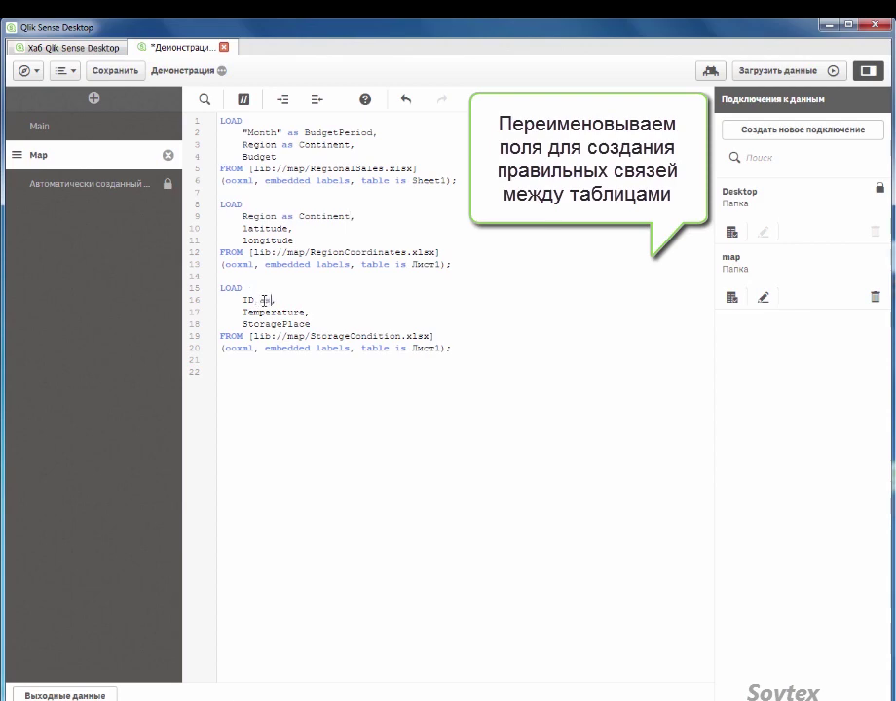
text(StorageConID)
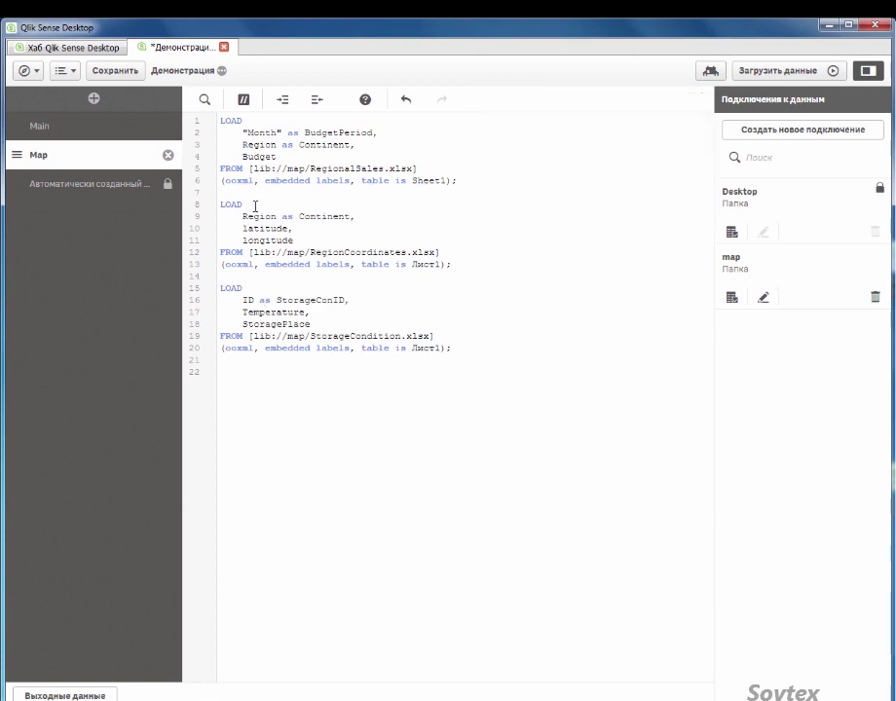
Add the line GeoMakePoint(latitude, longitude) as Location above the Region field in the RegionCoordinates load statement.
key(Return)
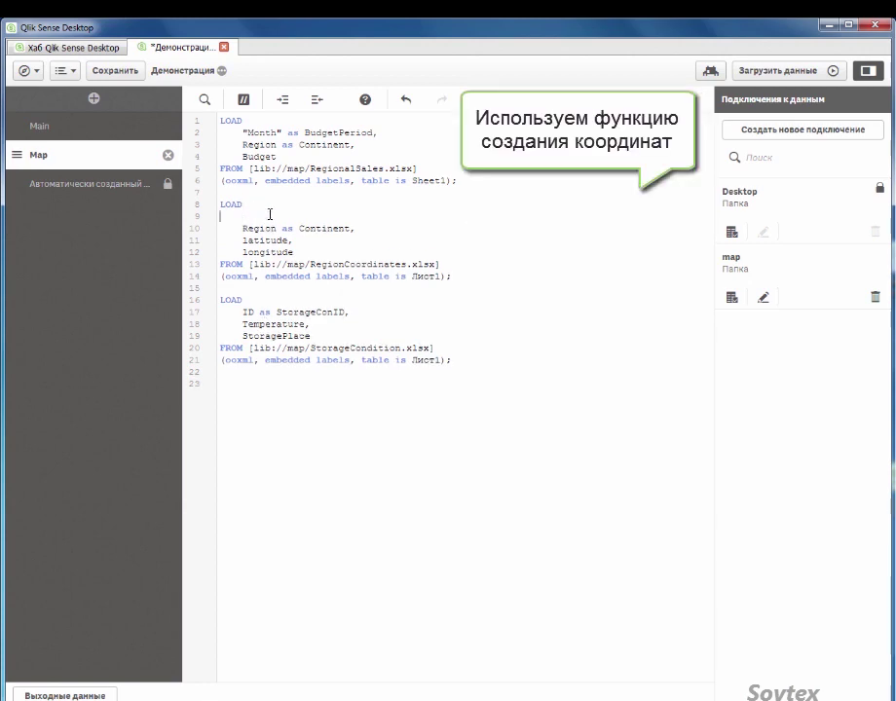
text(Geomak)
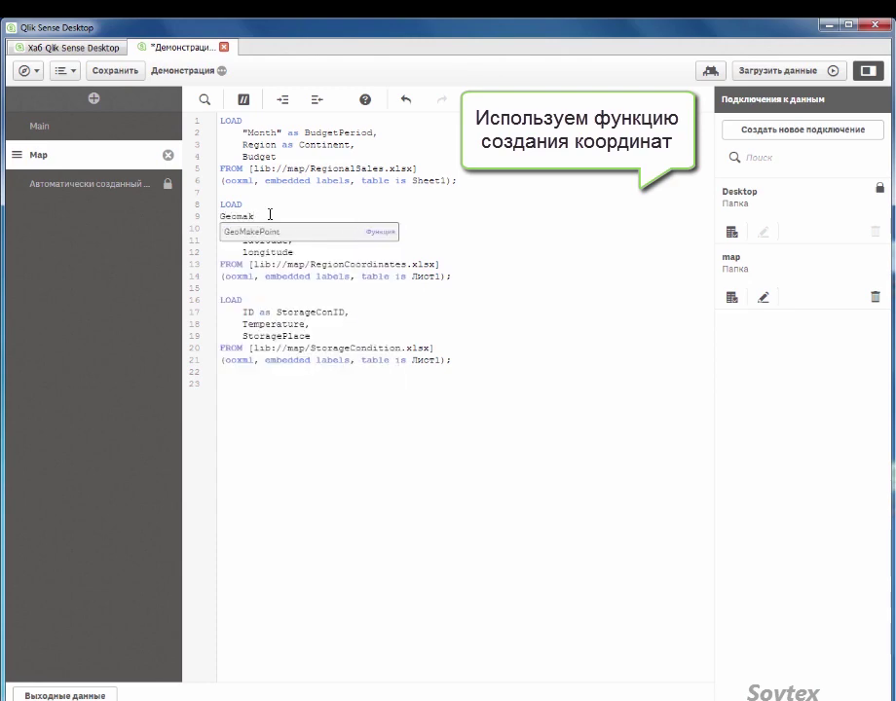
key(Return)
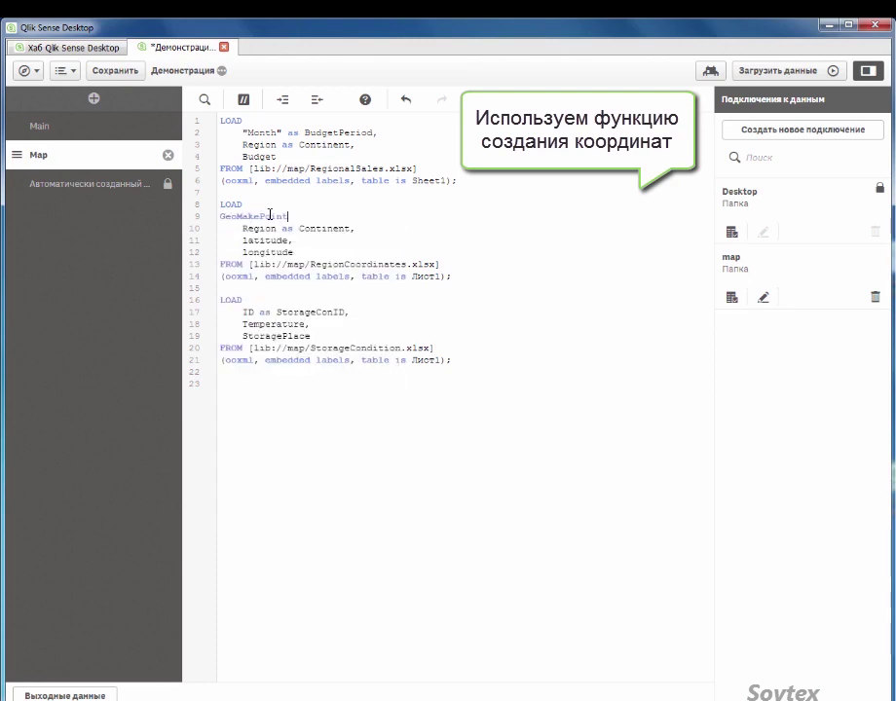
text(()
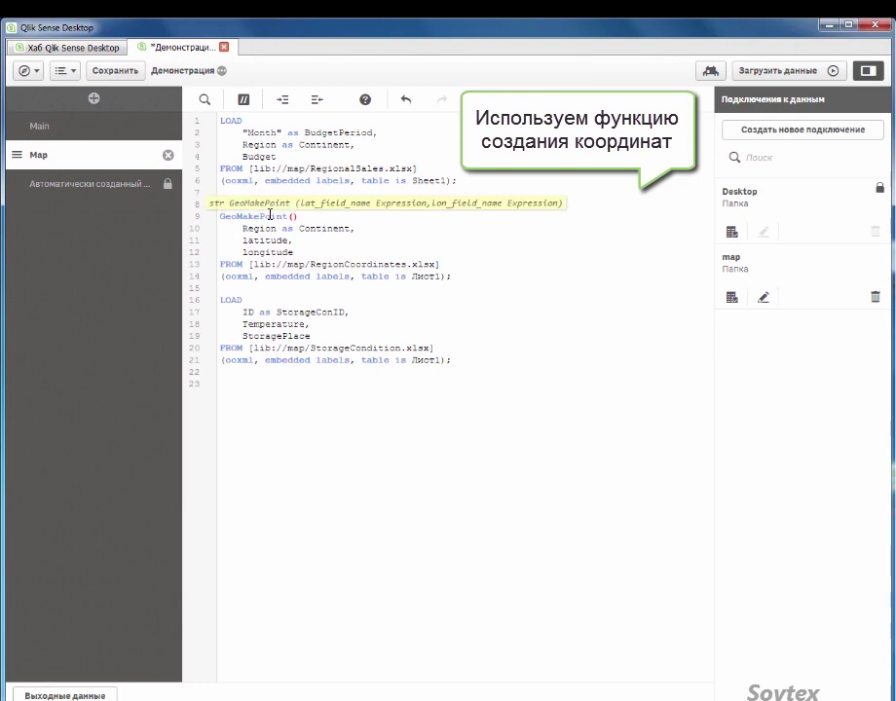
text(latit)
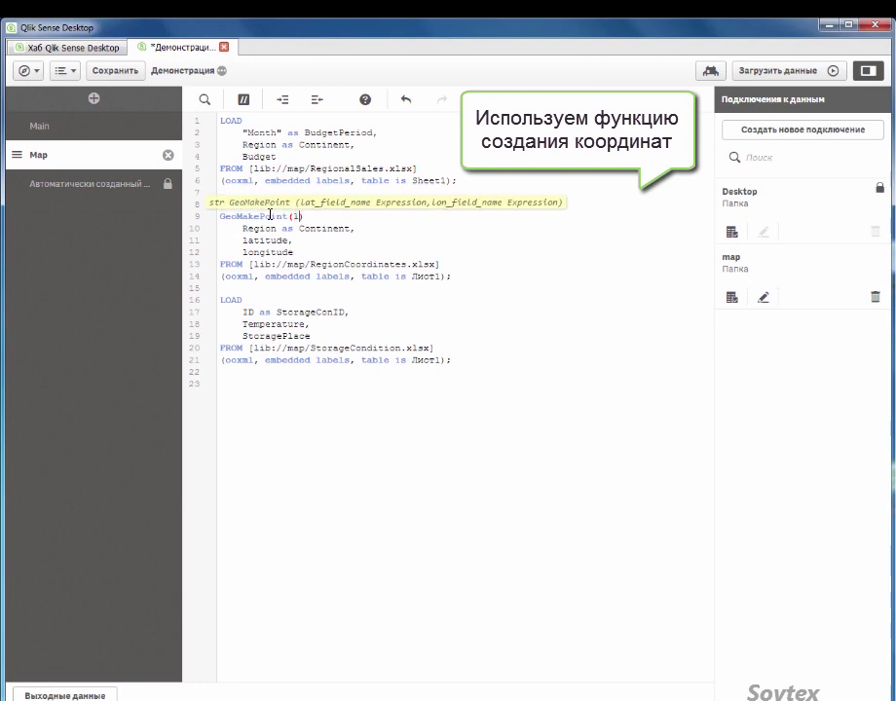
text(ude, longitude) as)
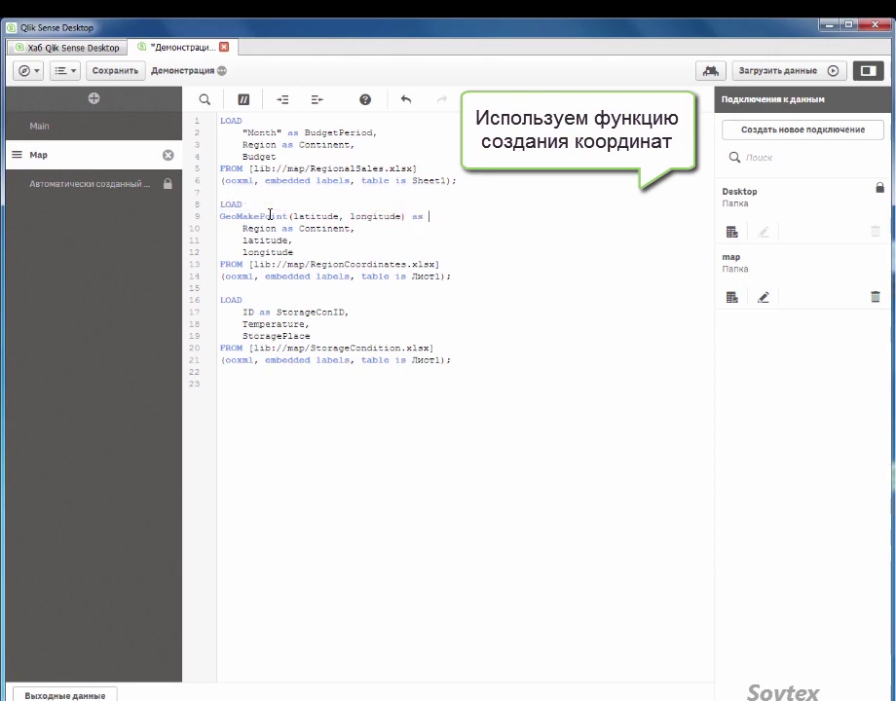
text( Location)
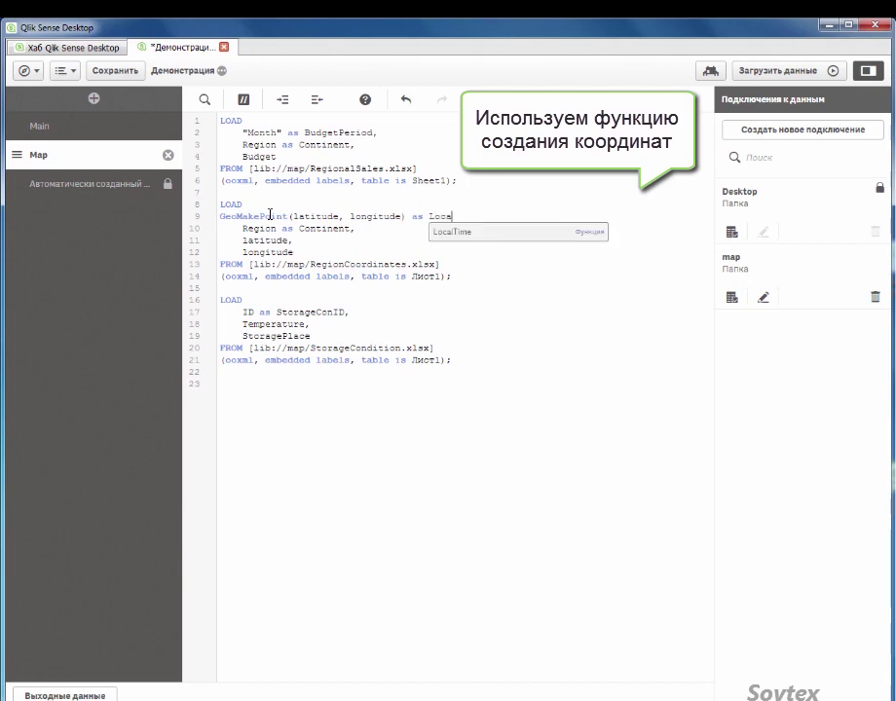